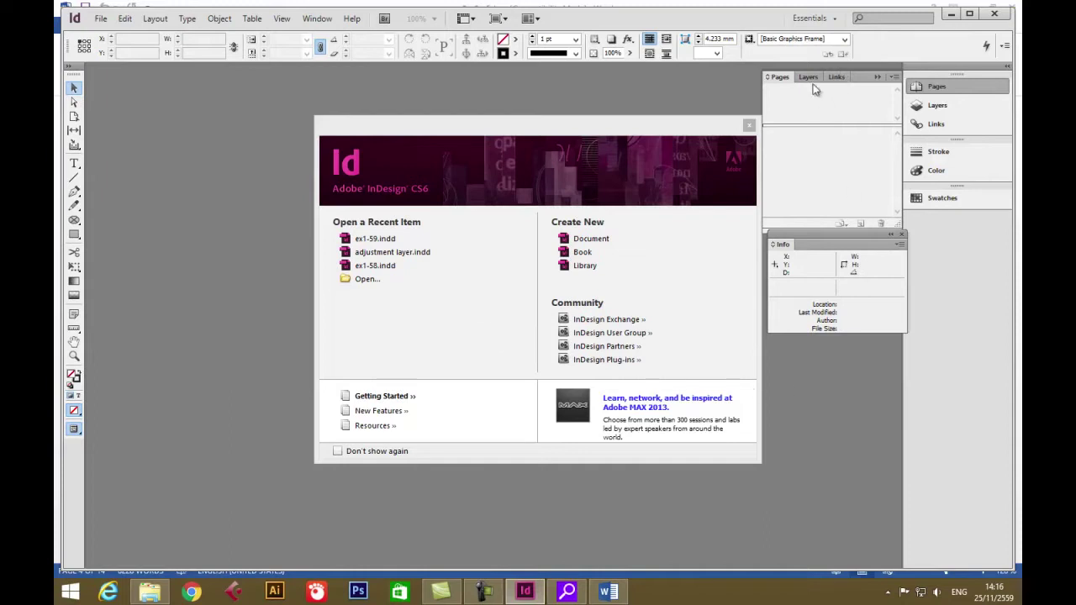
pyautogui.click(324, 20)
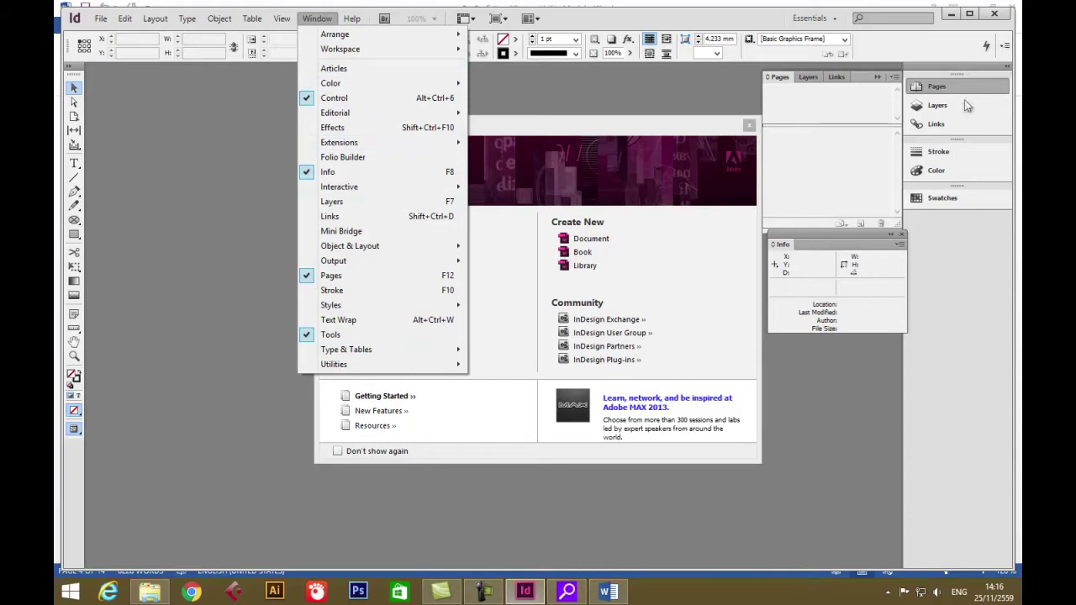
pyautogui.click(1000, 69)
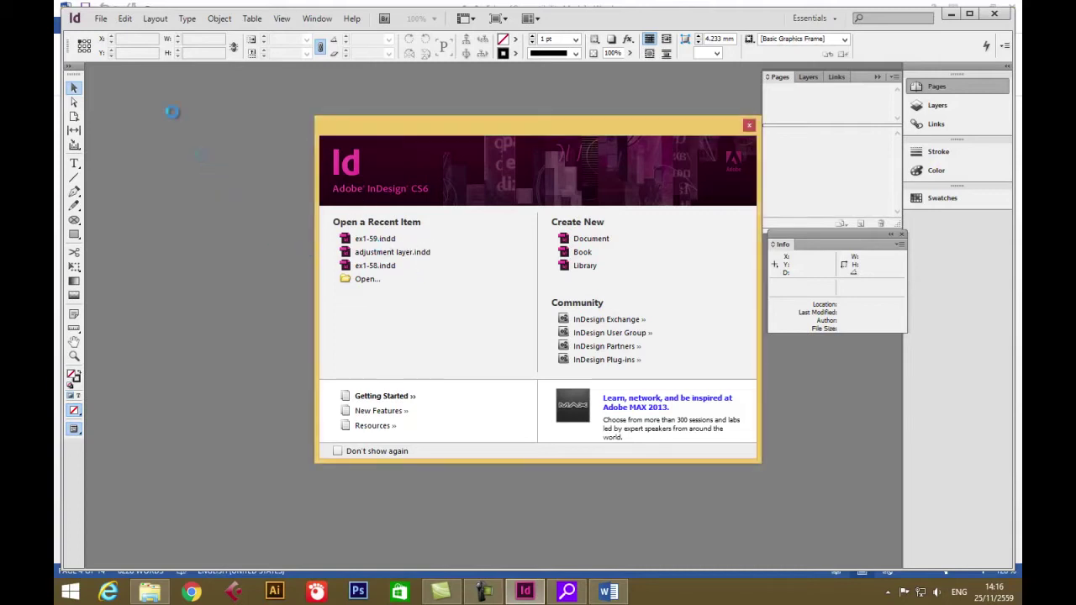
pyautogui.press('Escape')
pyautogui.click(101, 19)
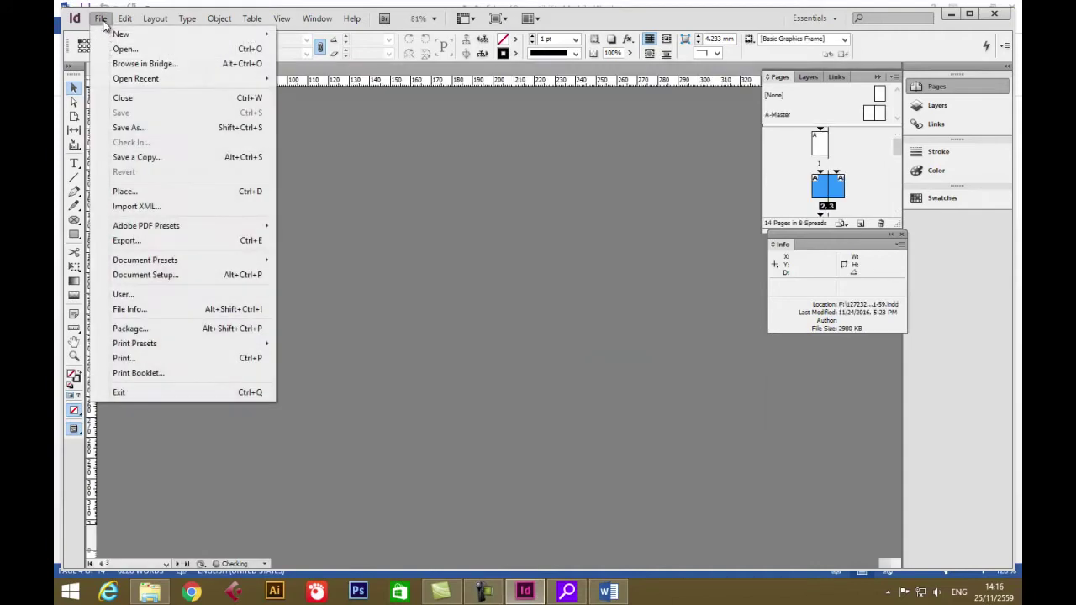
pyautogui.moveTo(112, 37)
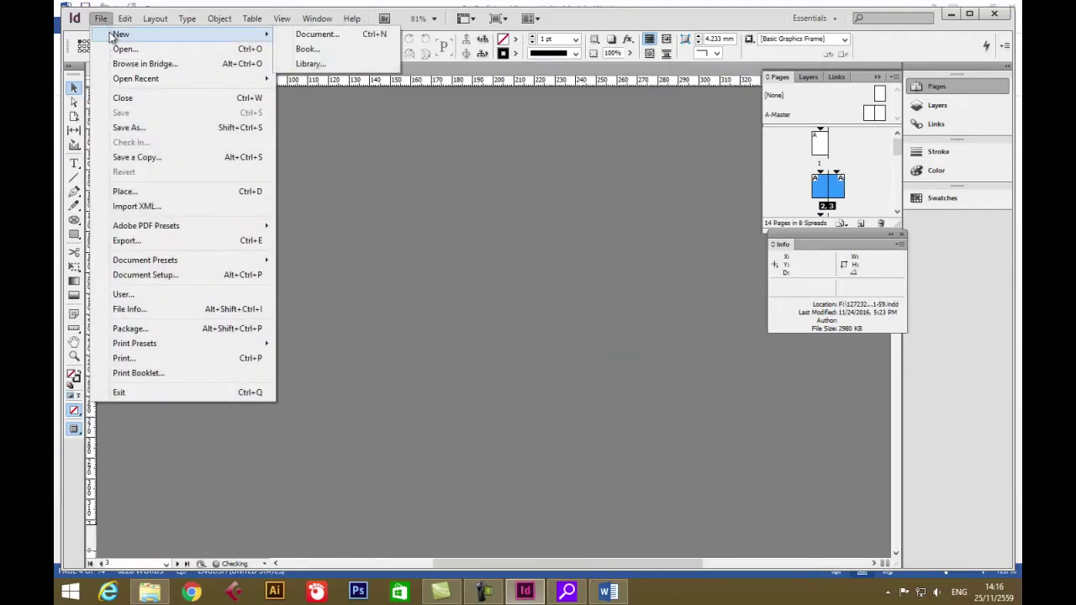
pyautogui.click(333, 34)
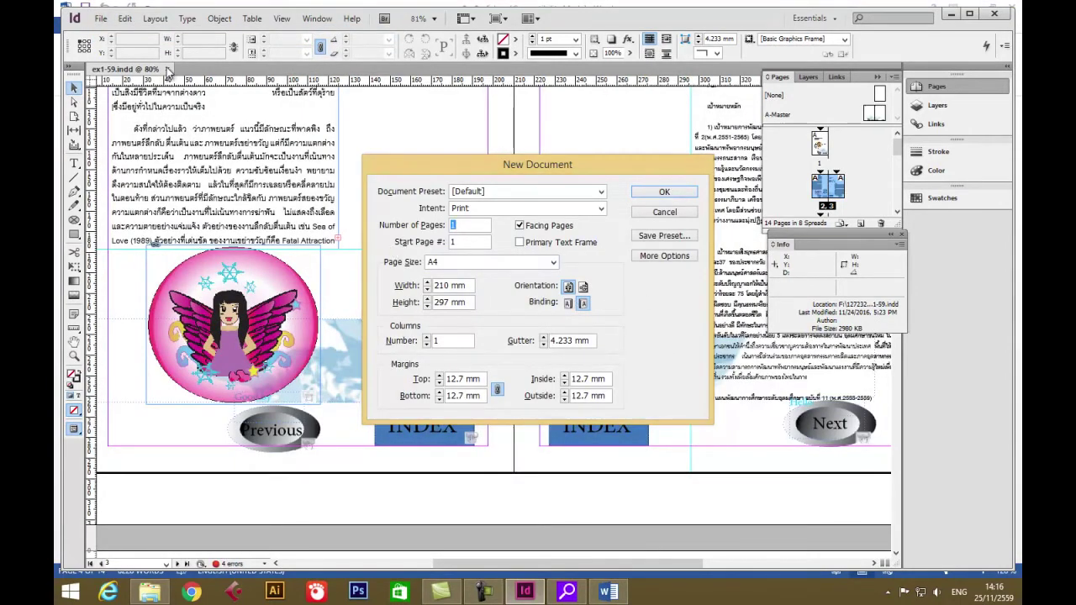
pyautogui.click(664, 212)
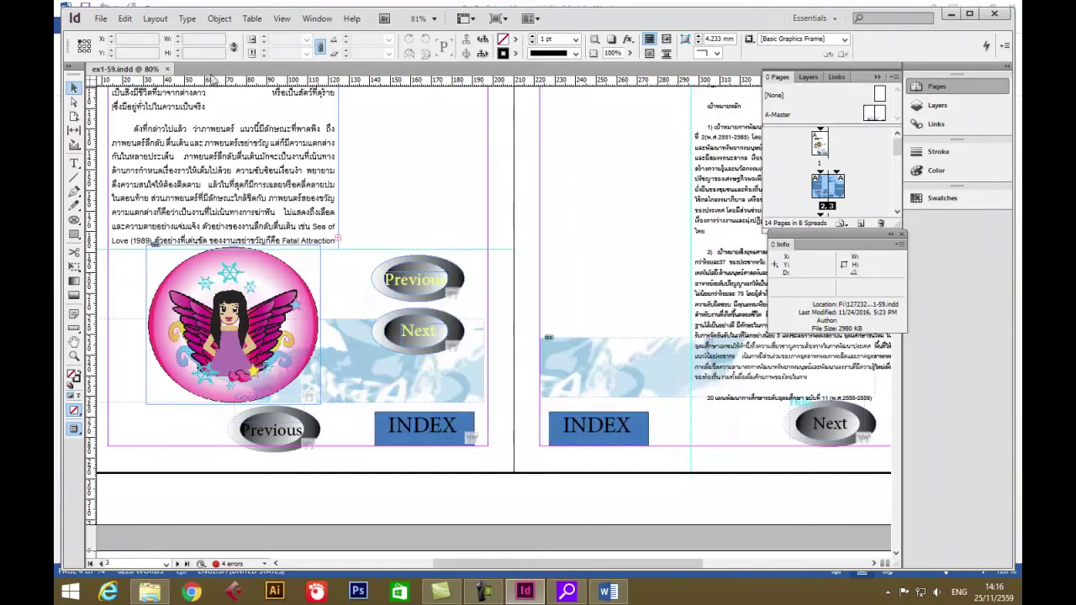
pyautogui.click(167, 69)
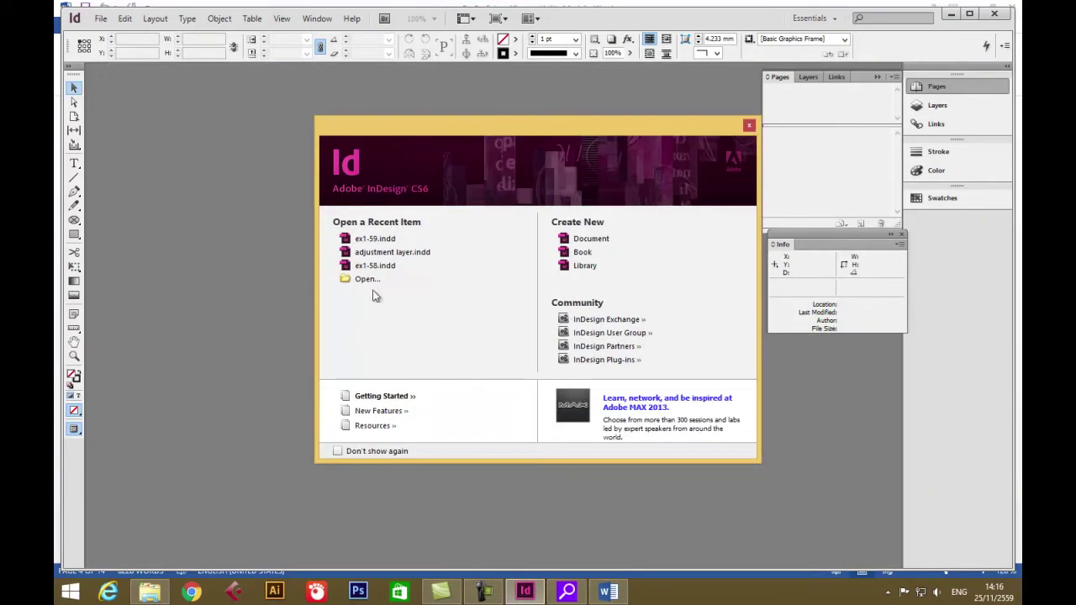
# Step: Start a new document with the Digital Publishing intent and the A4 page size
pyautogui.click(594, 239)
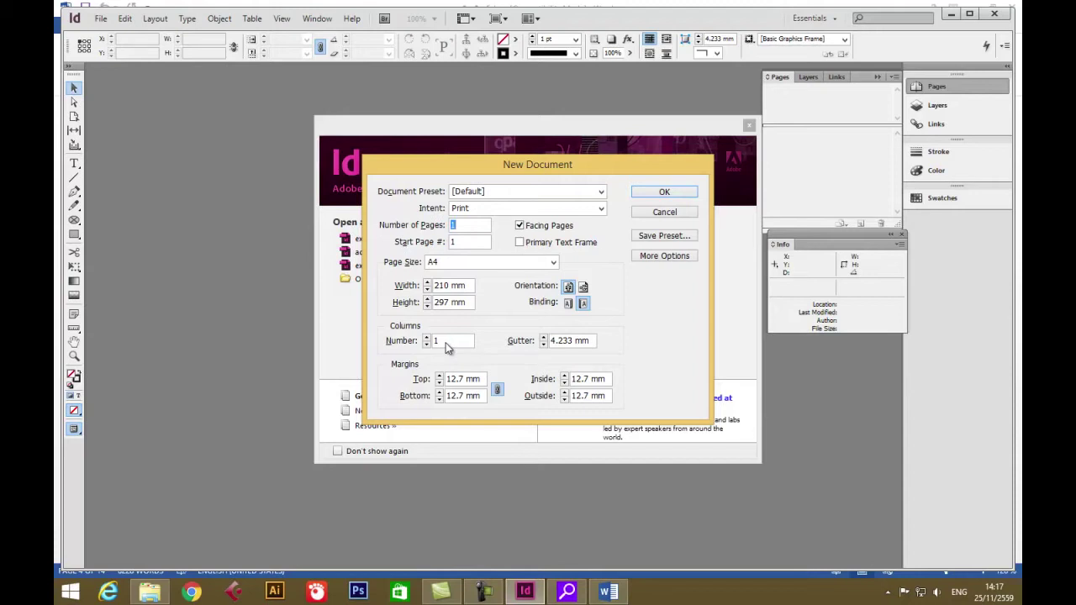
pyautogui.click(605, 212)
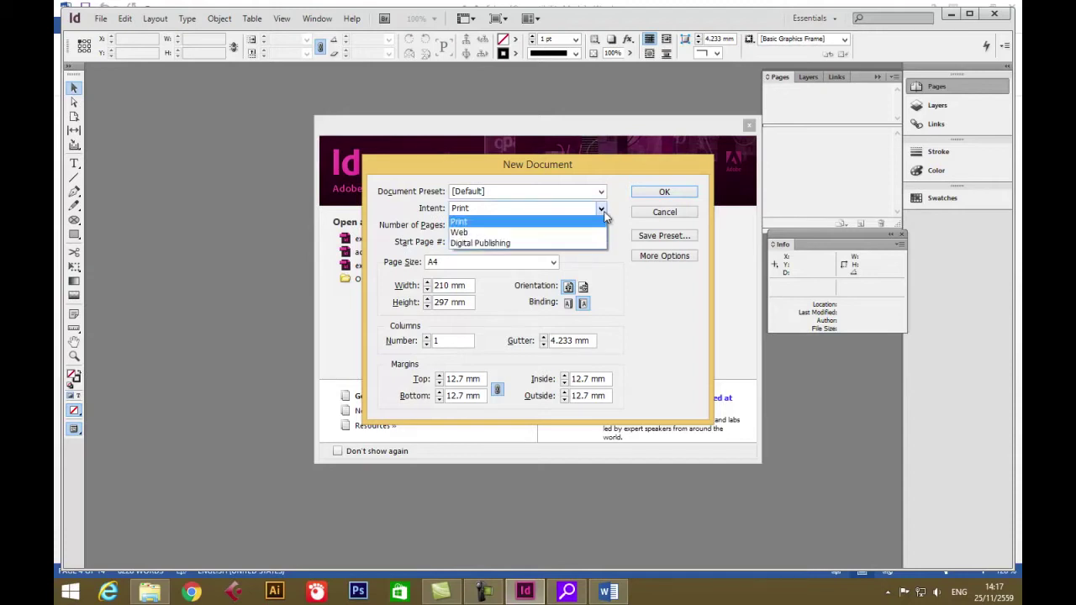
pyautogui.click(521, 250)
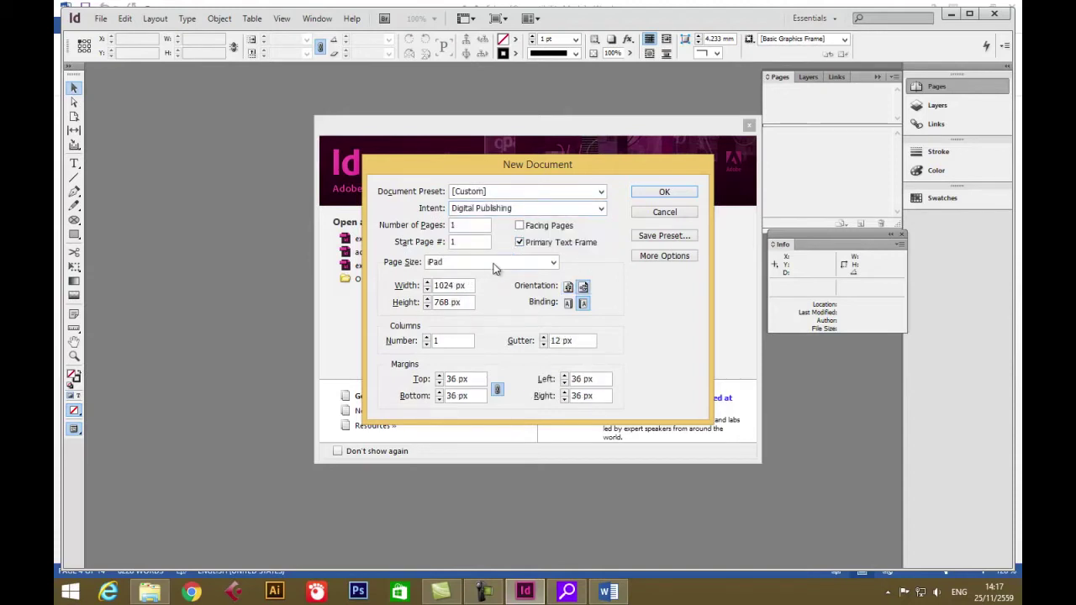
pyautogui.click(555, 262)
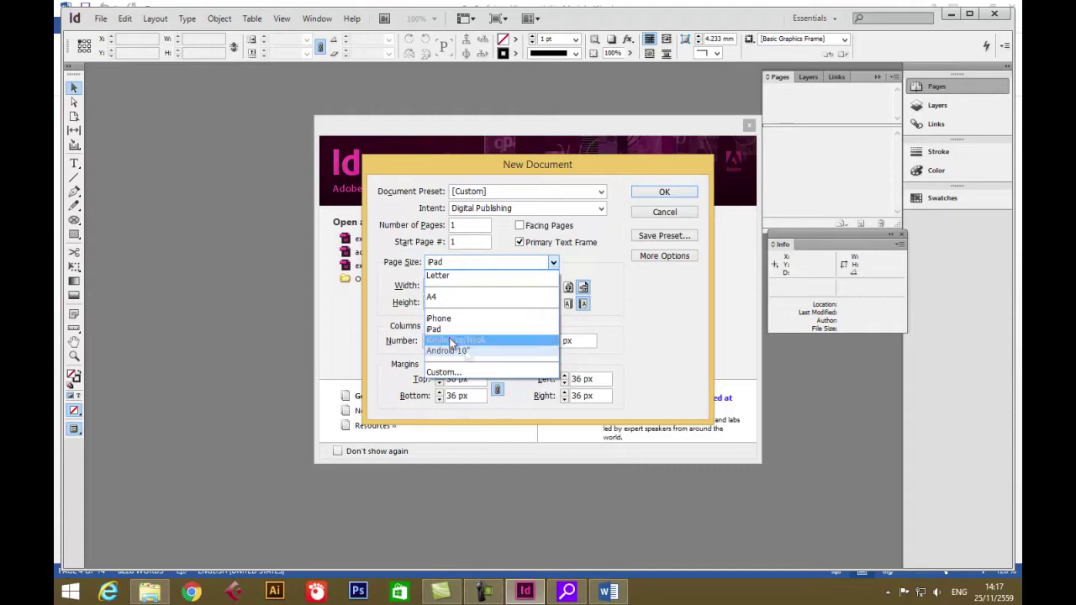
pyautogui.click(455, 306)
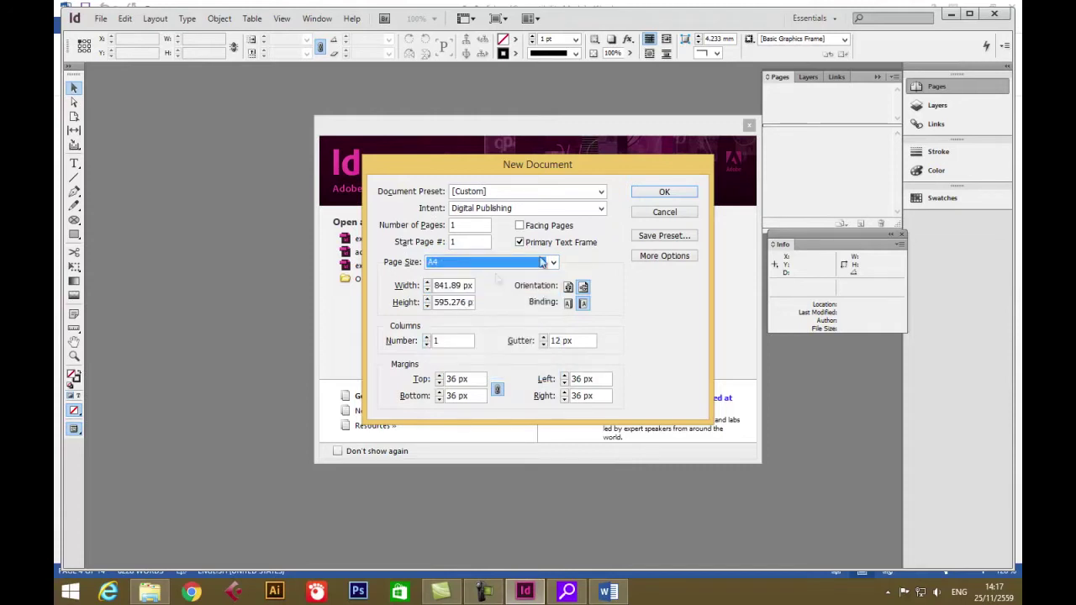
# Step: Switch the new document's intent to Print with facing pages enabled and create the A4 document
pyautogui.click(601, 210)
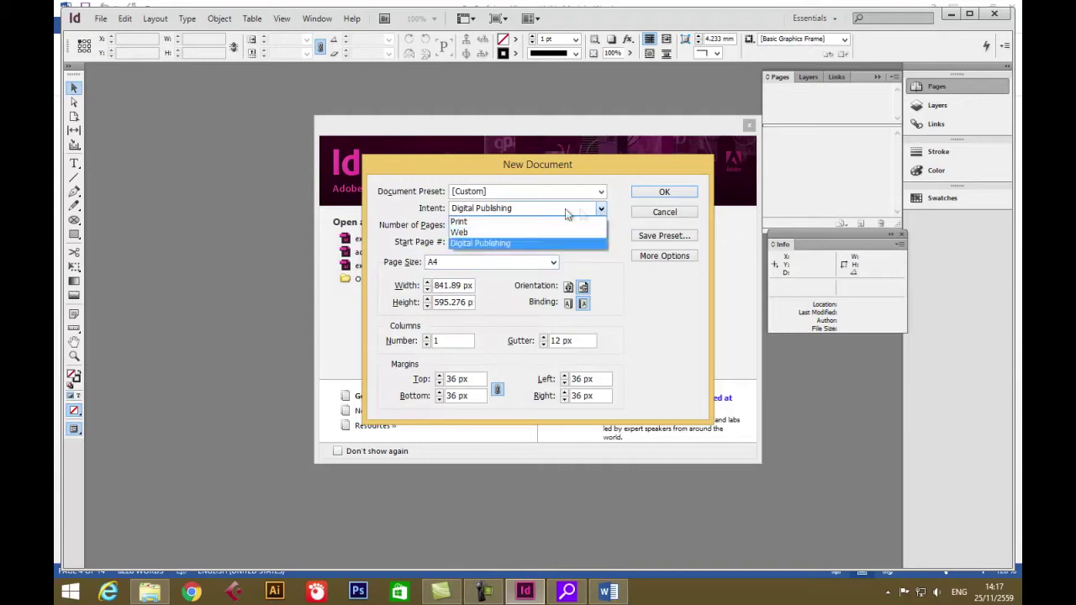
pyautogui.click(521, 222)
pyautogui.click(518, 225)
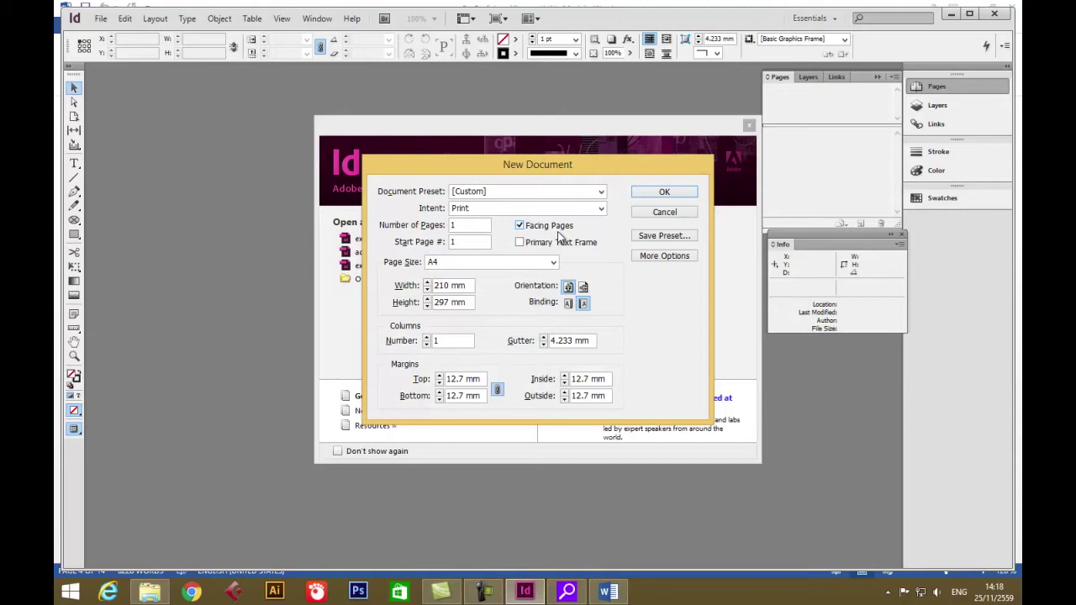
pyautogui.click(659, 195)
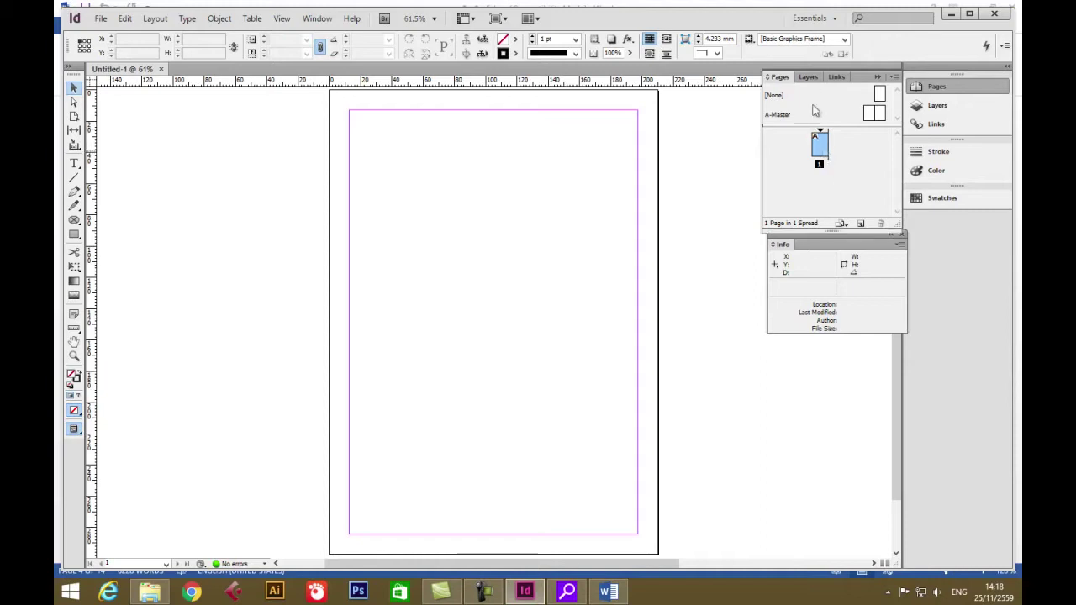
# Step: Add two new layers above Layer 1 in the document
pyautogui.click(811, 77)
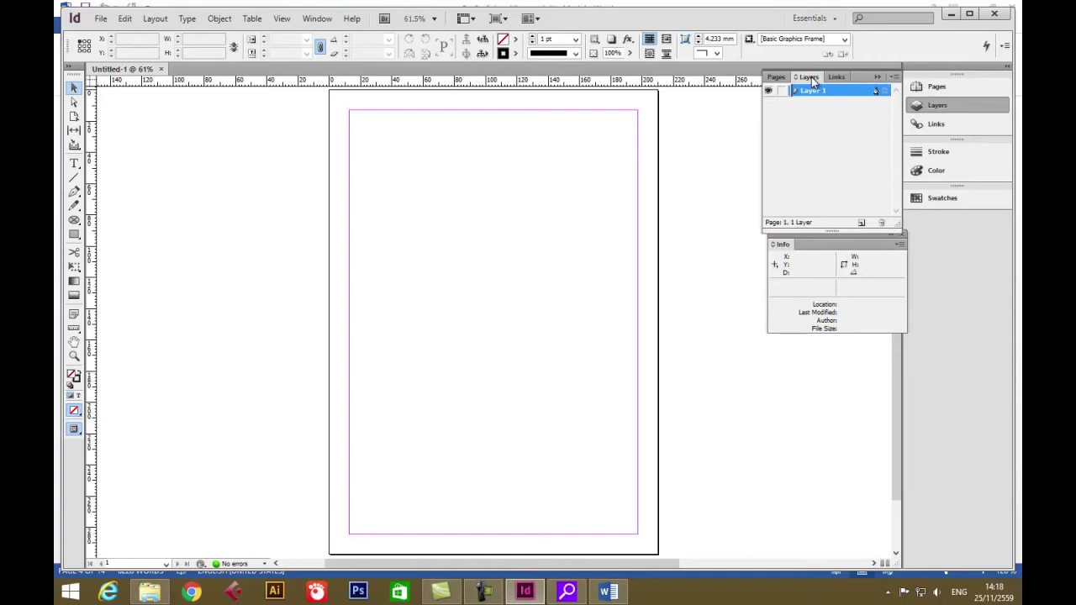
pyautogui.click(862, 225)
pyautogui.click(862, 225)
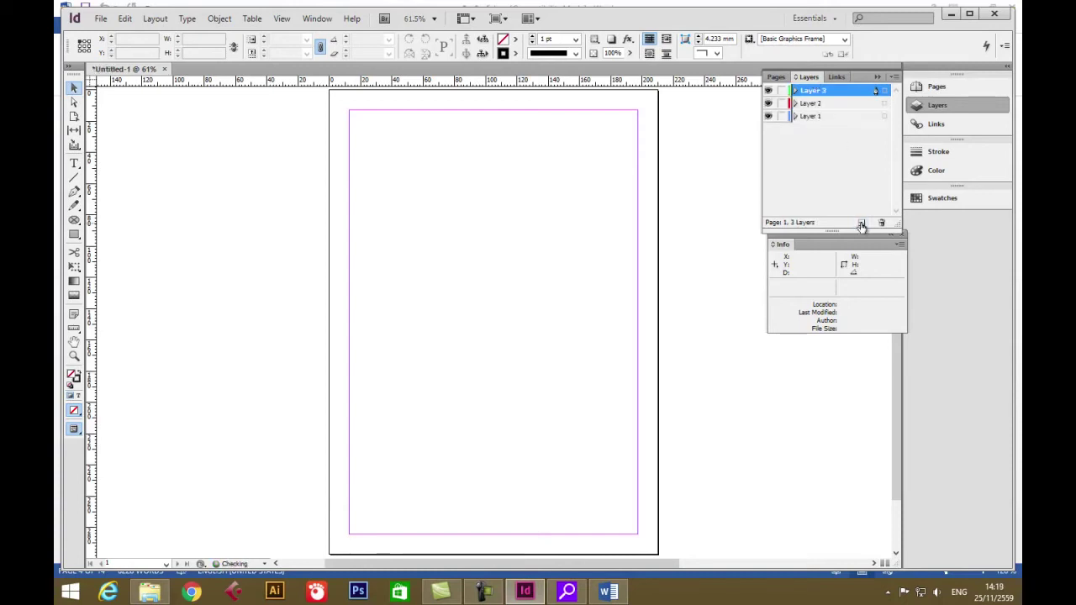
pyautogui.click(788, 119)
pyautogui.click(791, 103)
pyautogui.click(791, 91)
# Step: Rename Layer 1 as BG
pyautogui.doubleClick(814, 115)
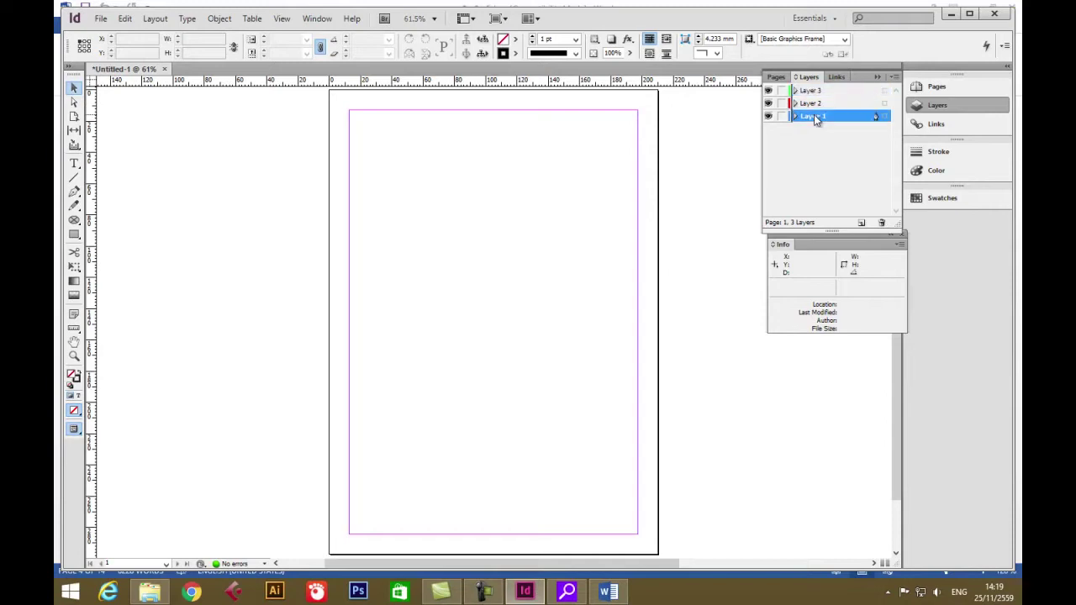
pyautogui.moveTo(484, 256); pyautogui.dragTo(307, 259)
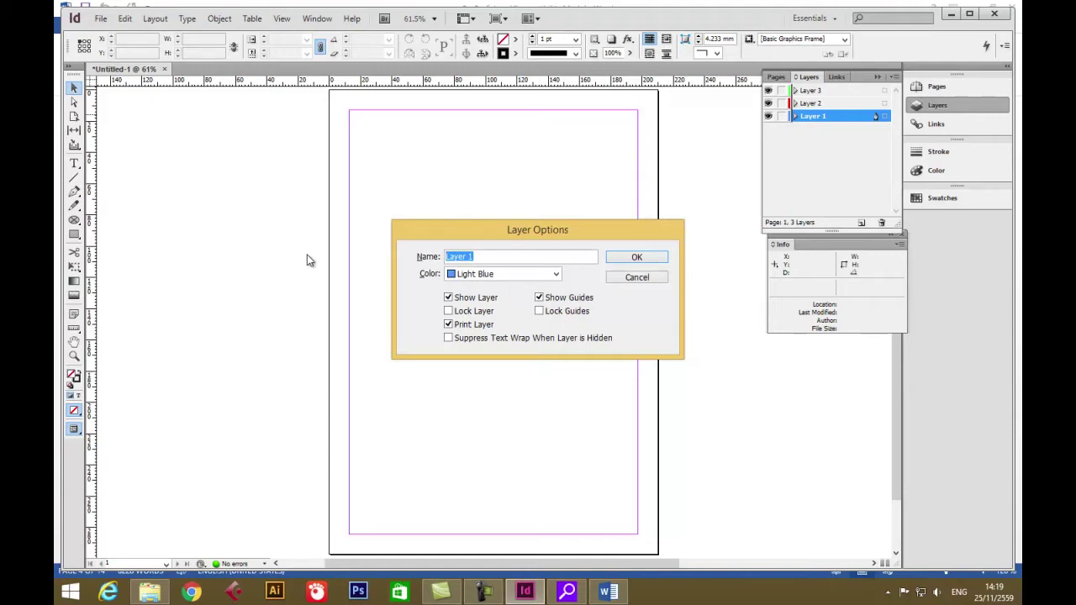
pyautogui.write('BG')
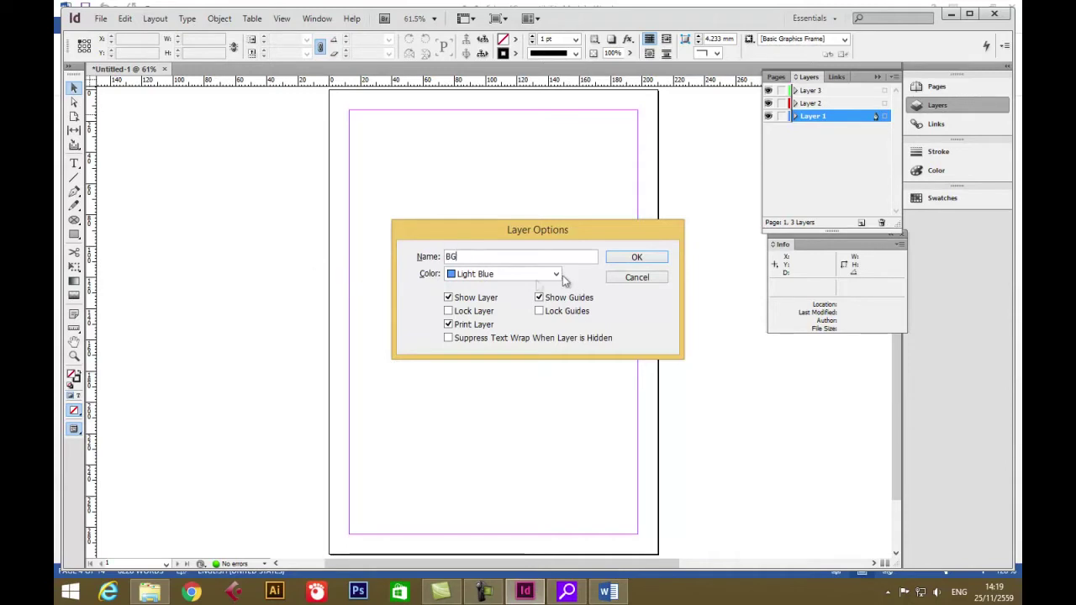
pyautogui.click(634, 257)
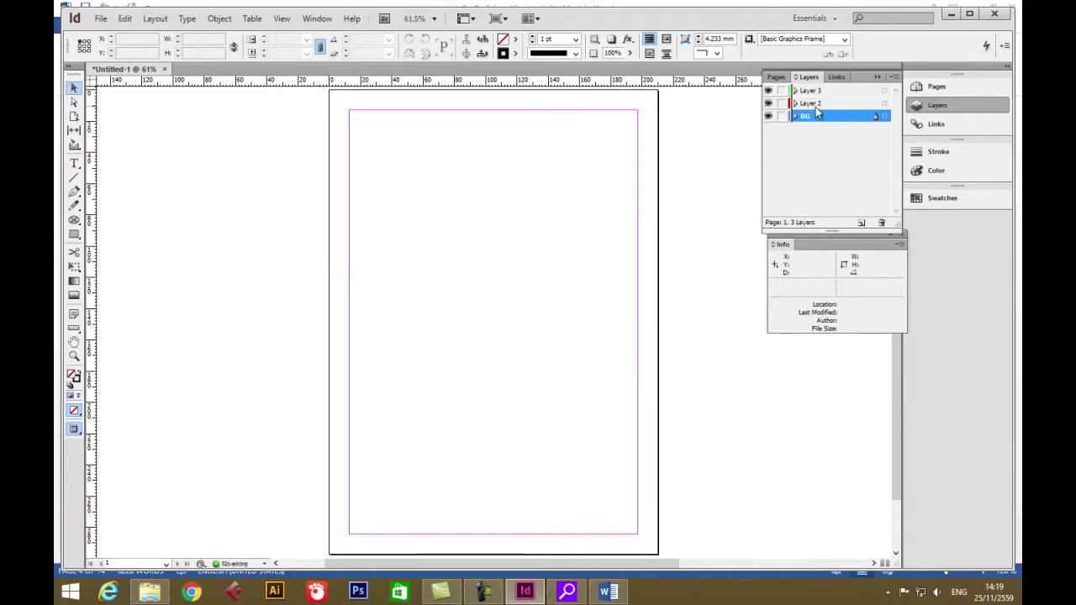
# Step: Rename Layer 2 as Text
pyautogui.doubleClick(814, 105)
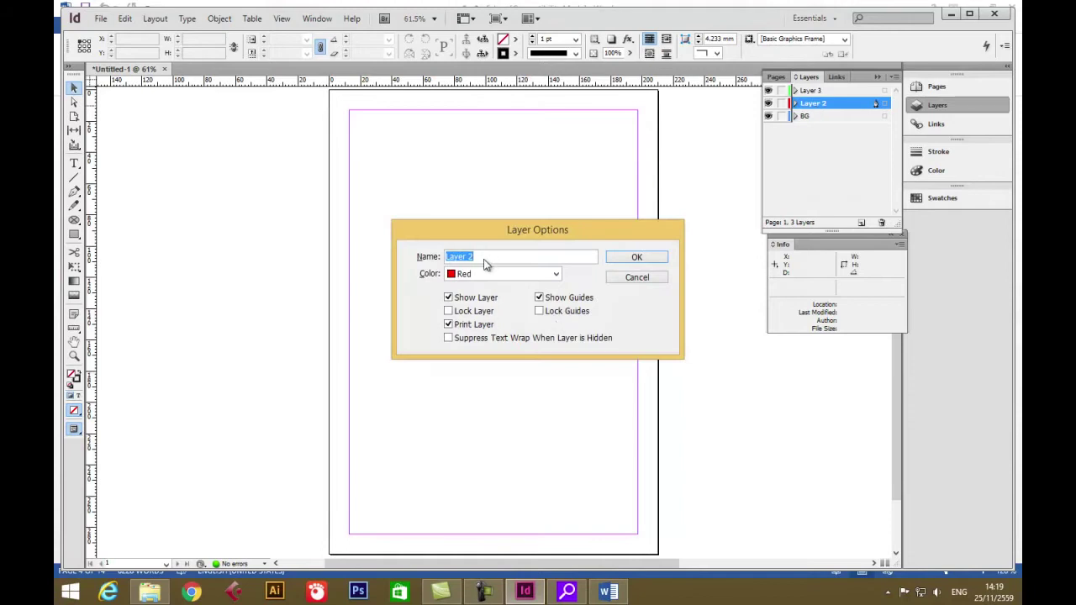
pyautogui.write('Text')
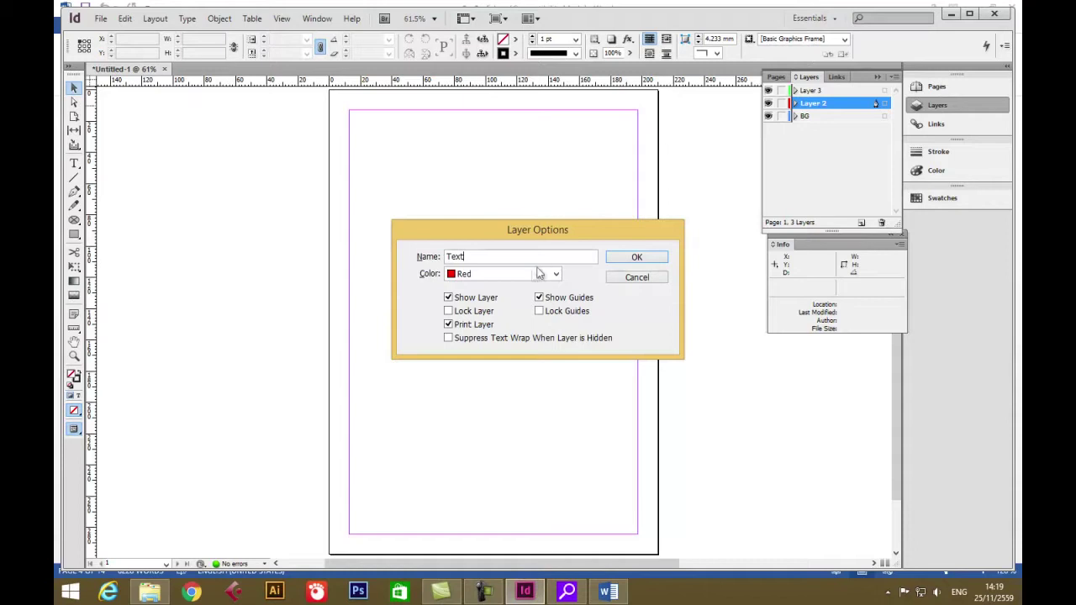
pyautogui.click(629, 260)
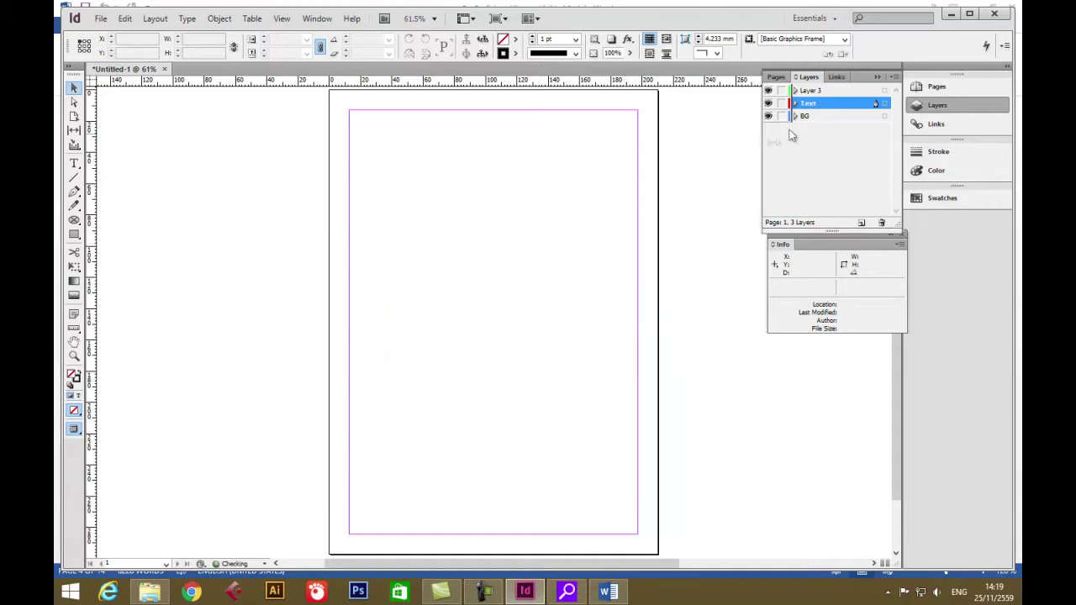
# Step: Rename Layer 3 as Image
pyautogui.doubleClick(809, 90)
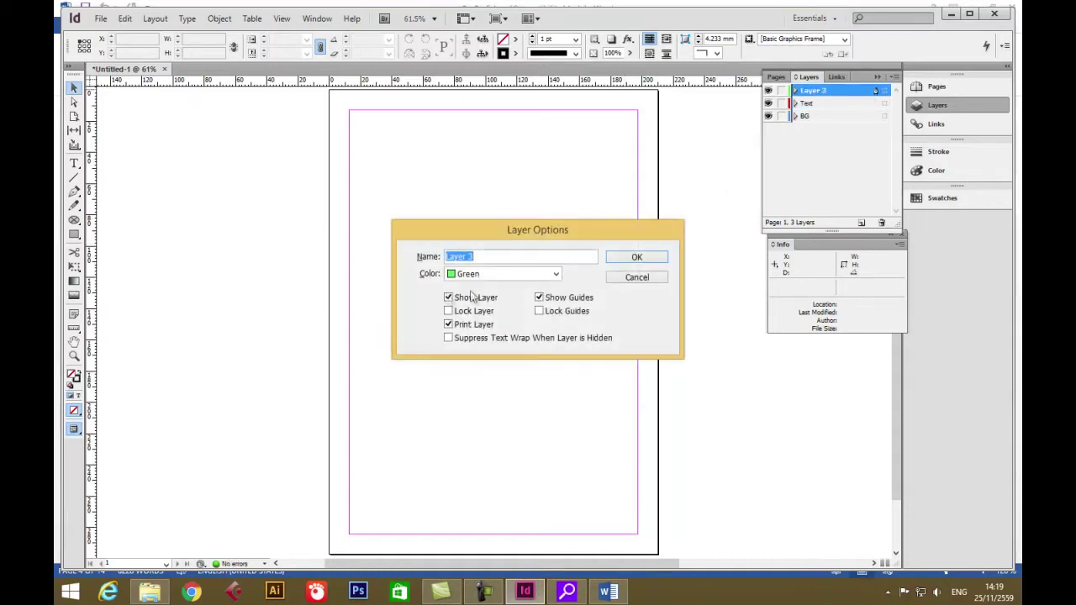
pyautogui.moveTo(483, 257); pyautogui.dragTo(390, 271)
pyautogui.write('P')
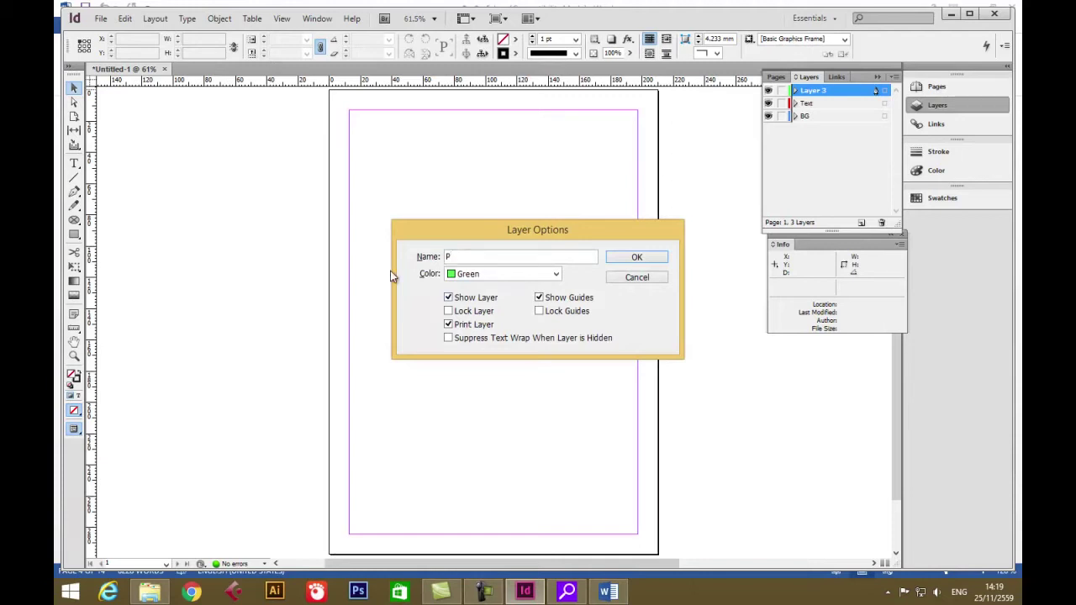
pyautogui.write('Image')
pyautogui.click(652, 259)
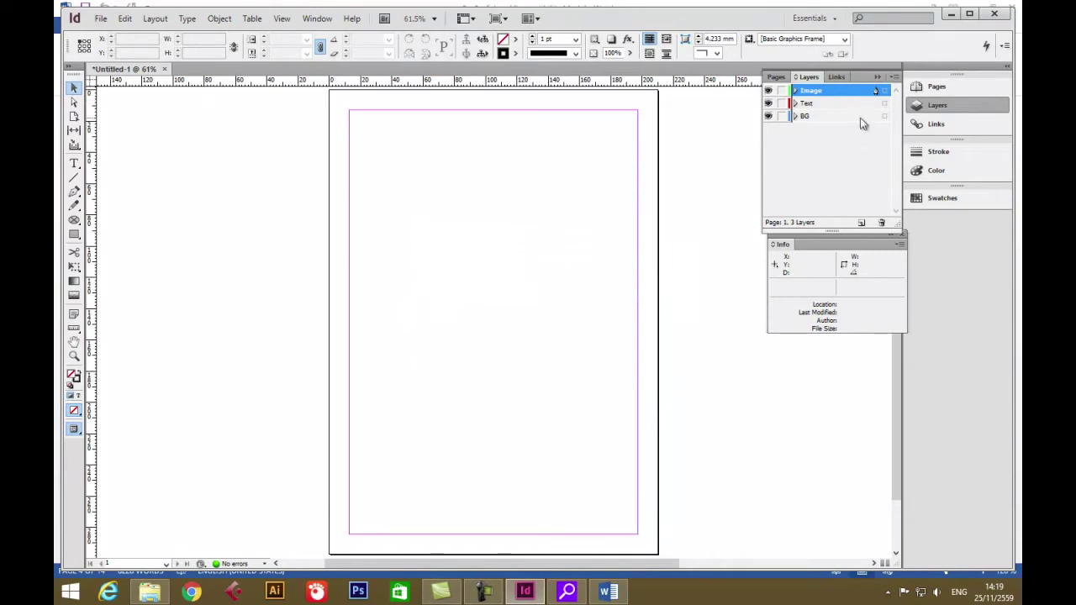
pyautogui.doubleClick(821, 91)
pyautogui.click(474, 263)
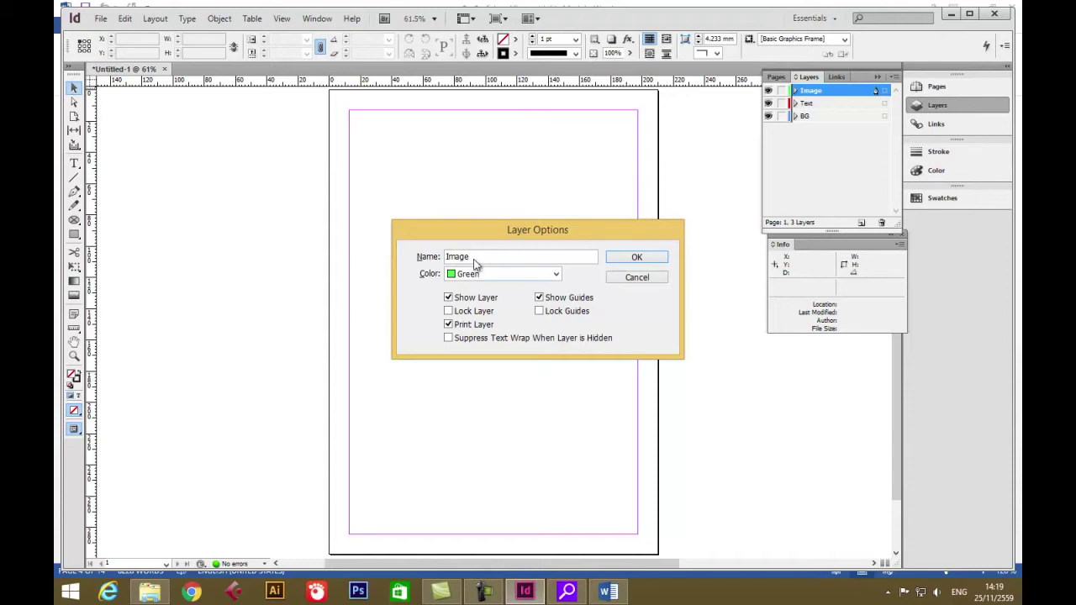
pyautogui.click(634, 262)
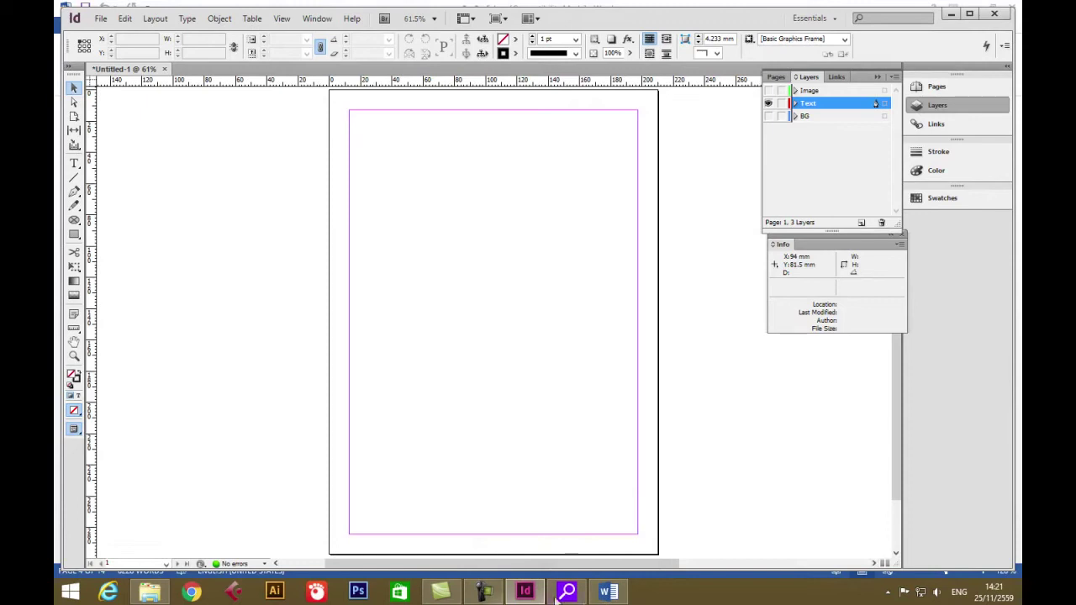
# Step: Switch to Word and copy the Horror Film heading with its first two paragraphs from the document's beginning
pyautogui.click(604, 593)
pyautogui.scroll(10, 381, 390)
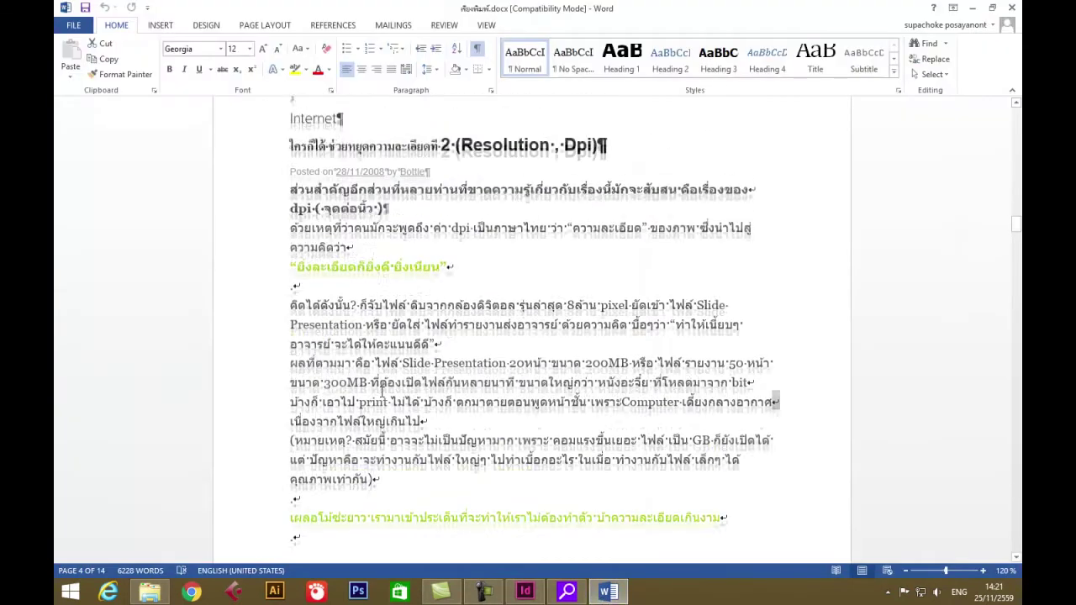
pyautogui.scroll(3, 381, 389)
pyautogui.moveTo(1015, 210); pyautogui.dragTo(1017, 116)
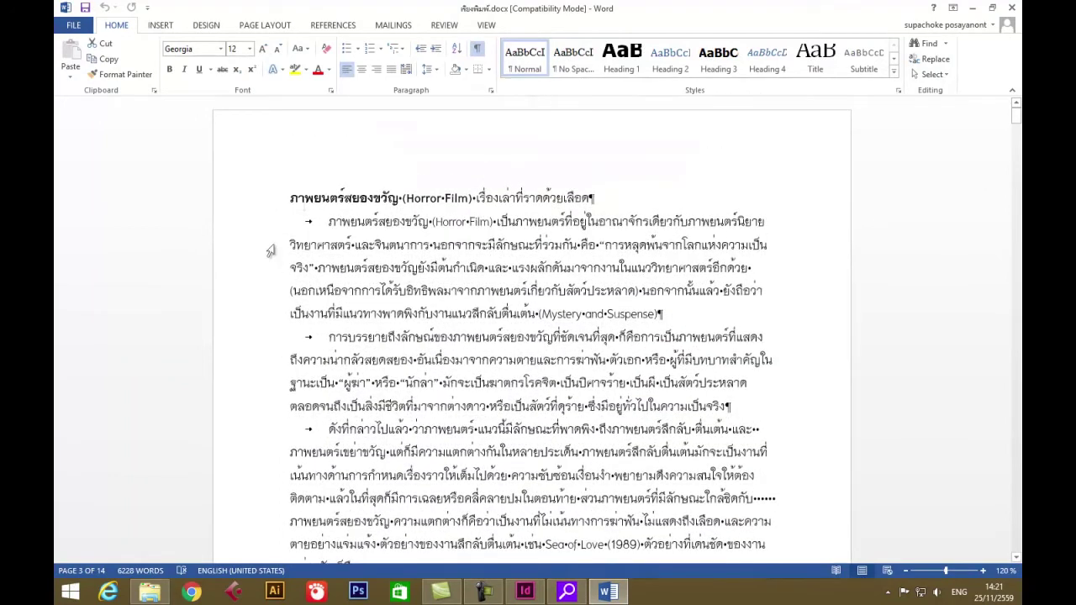
pyautogui.moveTo(294, 206); pyautogui.dragTo(745, 409)
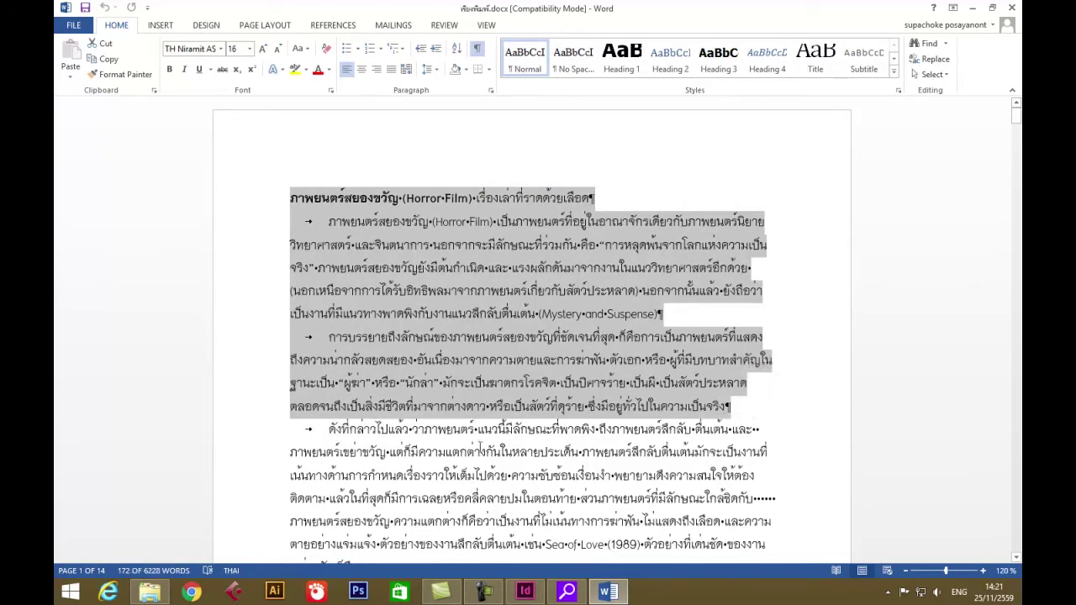
pyautogui.hotkey('ctrl', 'c')
pyautogui.scroll(-1, 533, 331)
# Step: Switch back to InDesign, draw a text frame about 89.5 × 156 mm on the page's left half and paste the copied text
pyautogui.click(524, 591)
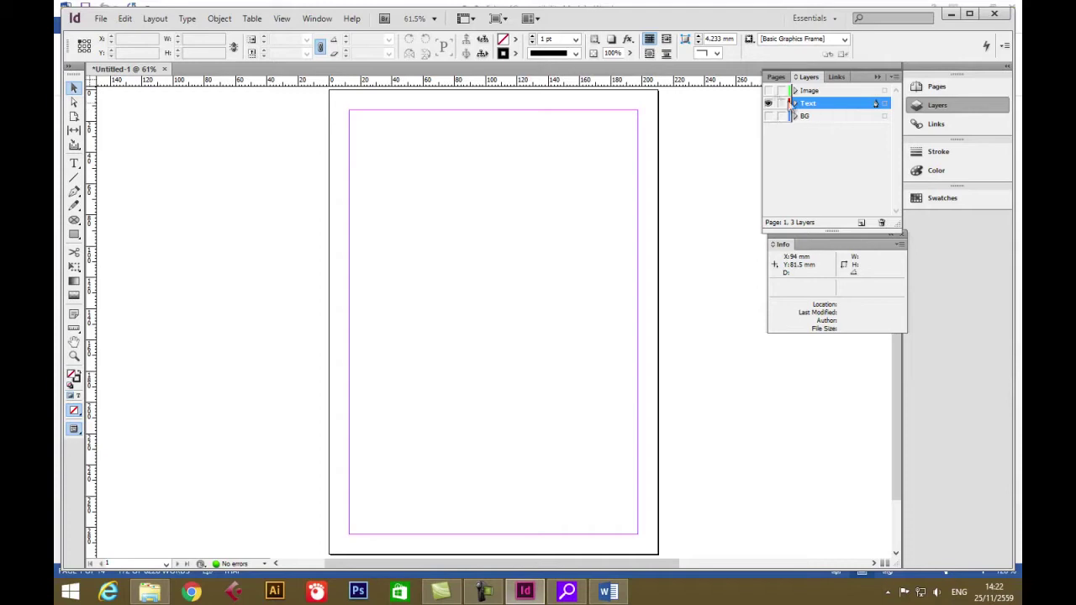
pyautogui.click(75, 165)
pyautogui.moveTo(353, 170); pyautogui.dragTo(494, 414)
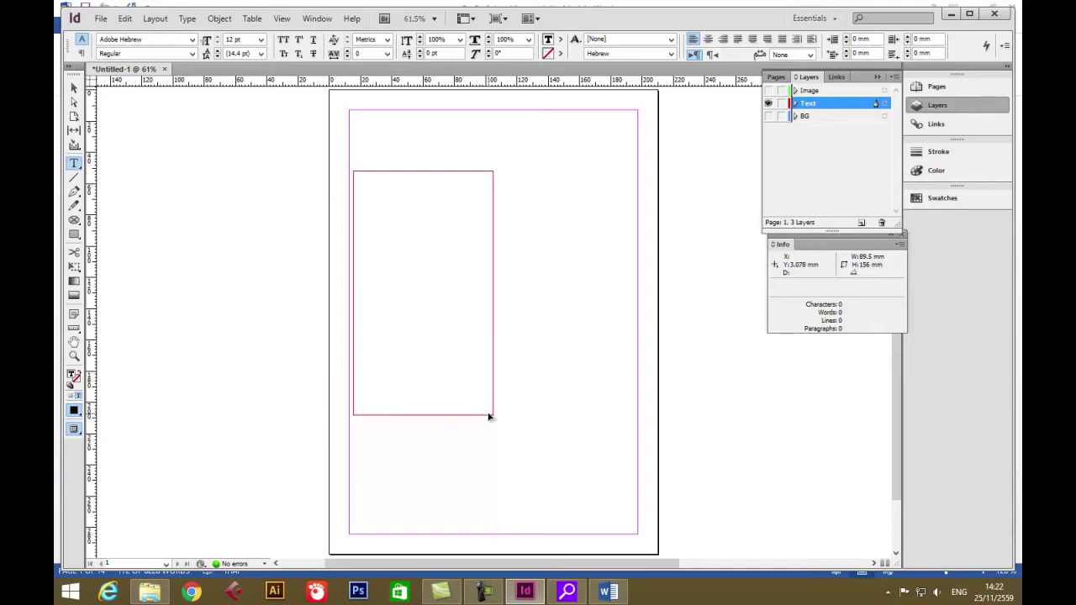
pyautogui.hotkey('ctrl', 'v')
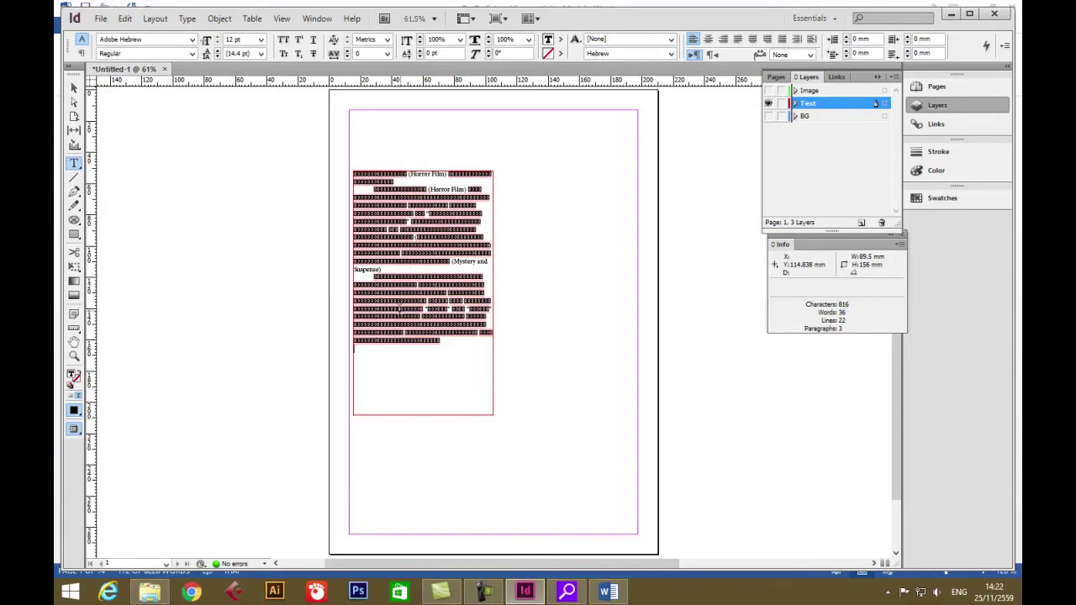
# Step: Select all the pasted text in the frame and maximize the document window
pyautogui.click(401, 311)
pyautogui.hotkey('ctrl', 'a')
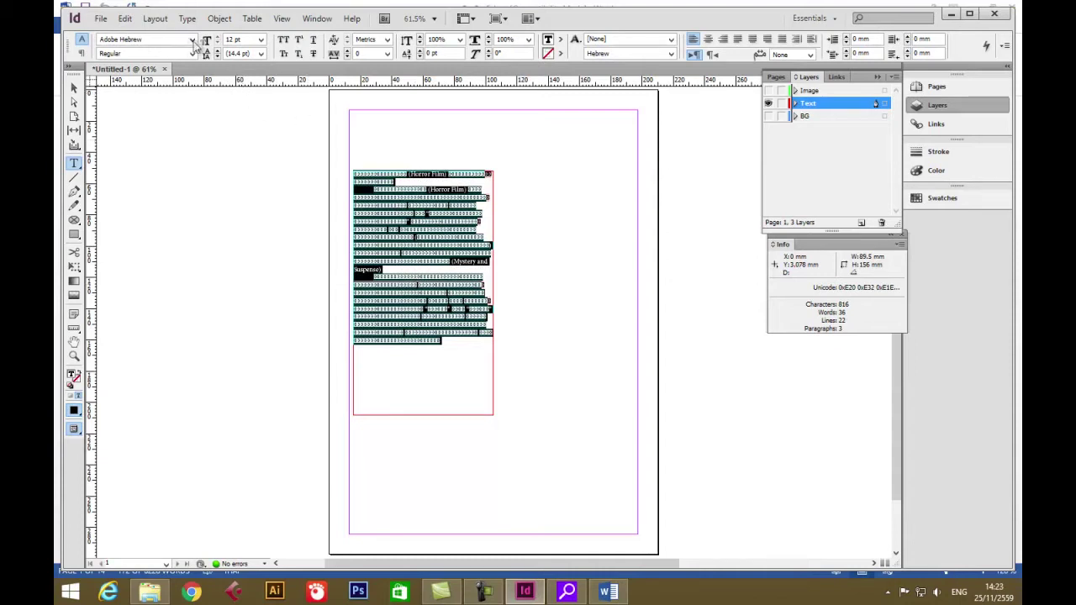
pyautogui.click(969, 13)
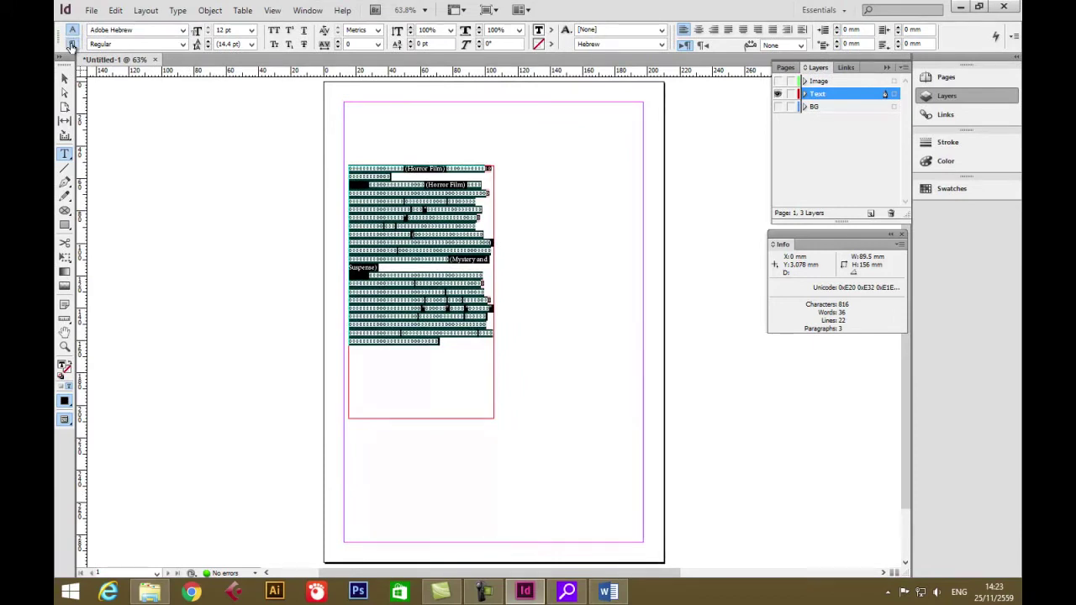
# Step: Try right-to-left paragraph direction on the selected text and return it to left-to-right
pyautogui.click(73, 45)
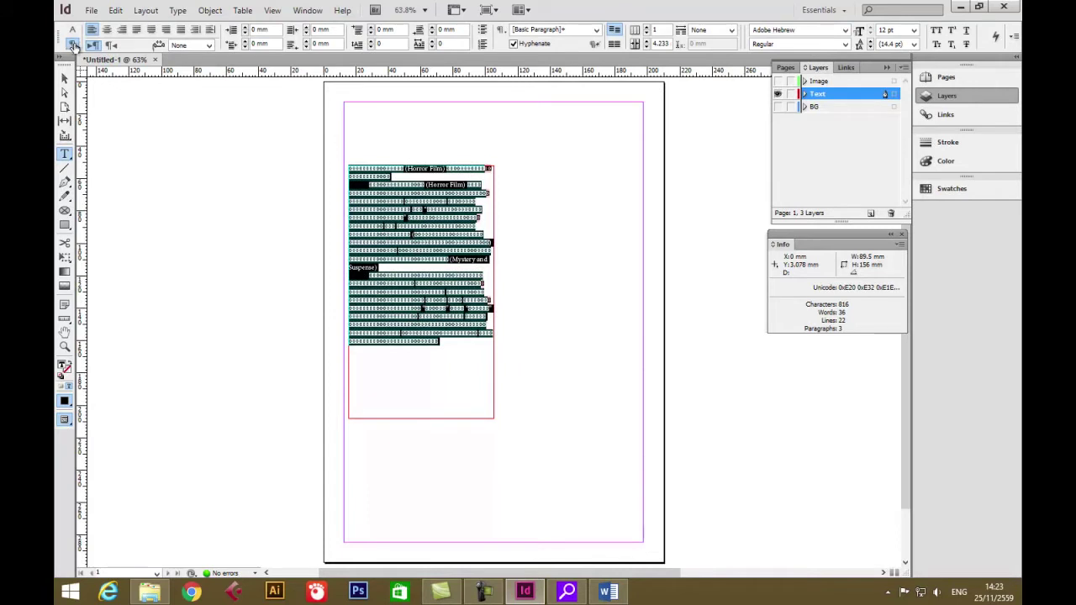
pyautogui.click(112, 46)
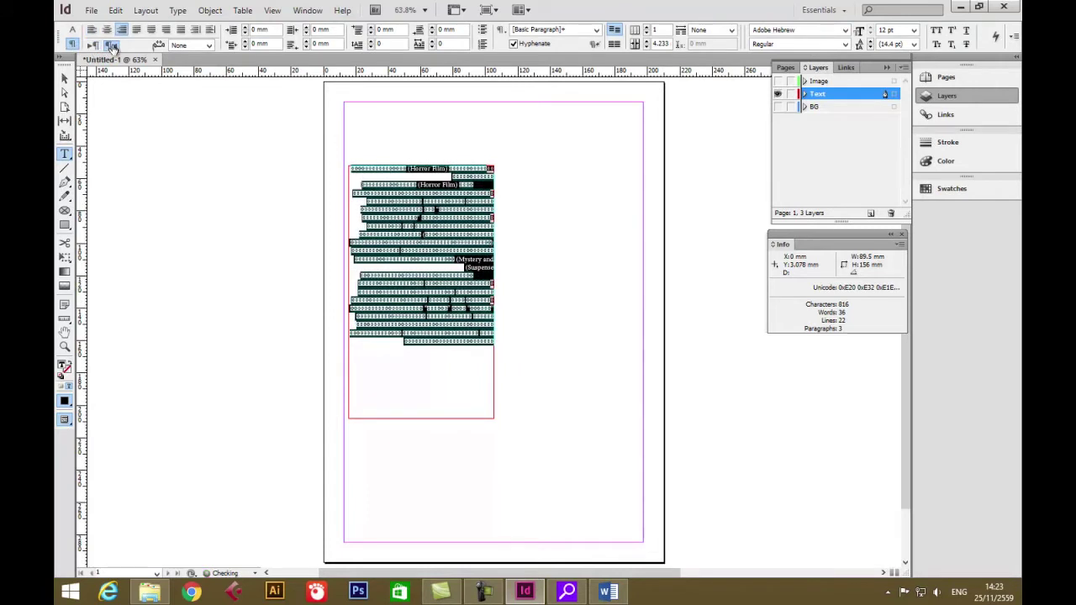
pyautogui.click(93, 45)
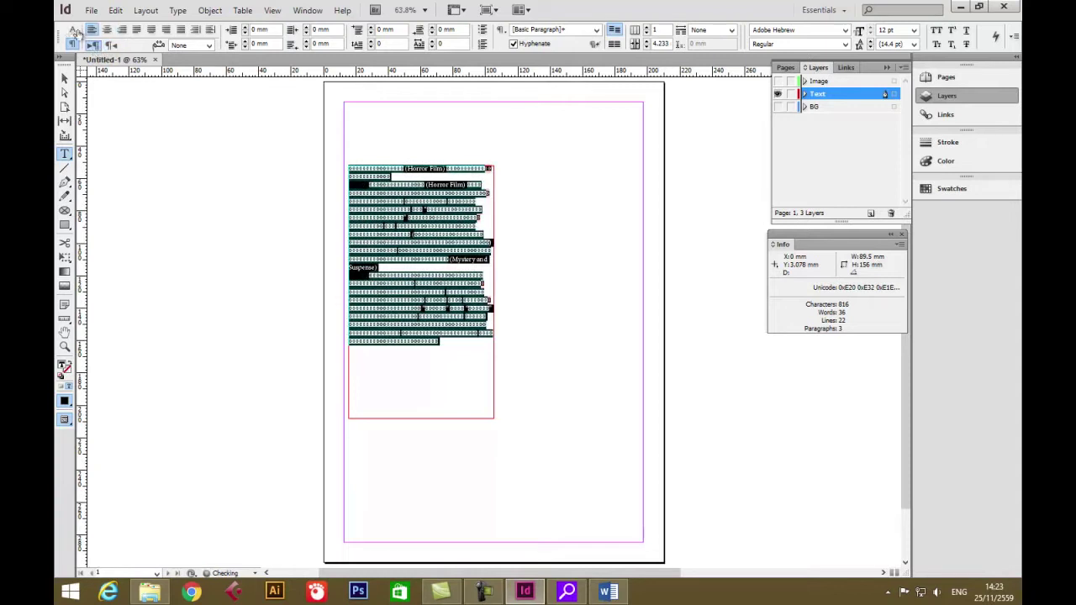
pyautogui.click(73, 31)
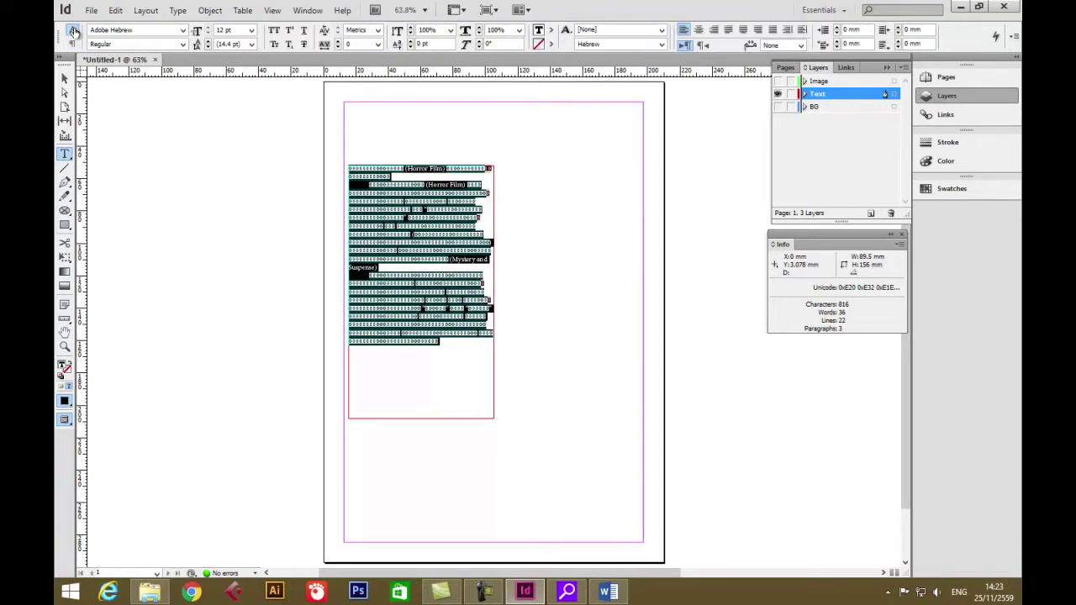
# Step: Format the selected text in CordiaUPC at 16 pt
pyautogui.click(183, 31)
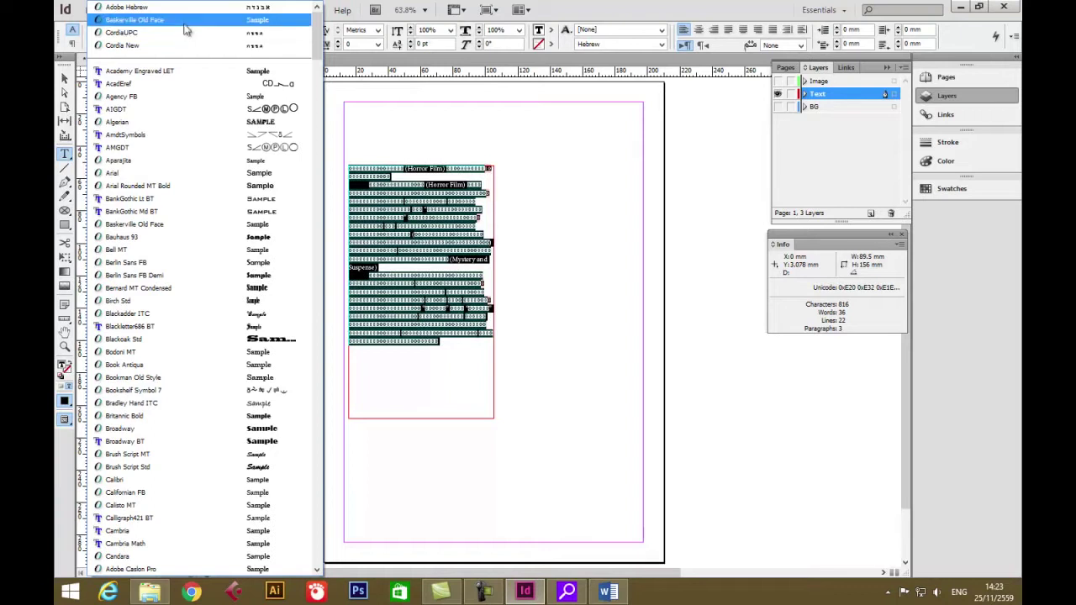
pyautogui.click(185, 32)
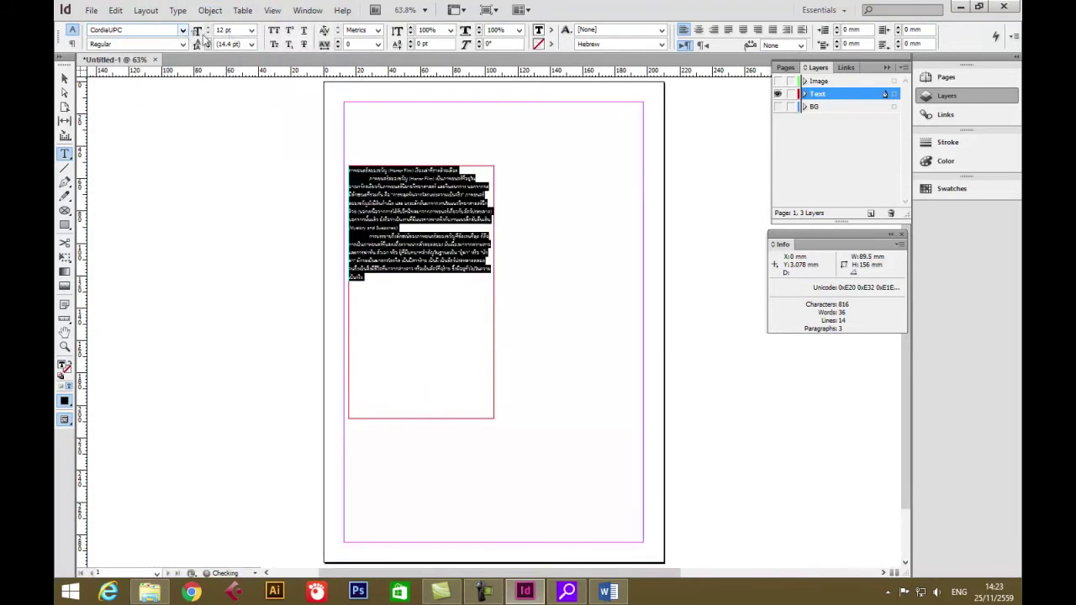
pyautogui.press('Tab')
pyautogui.write('16')
pyautogui.press('Return')
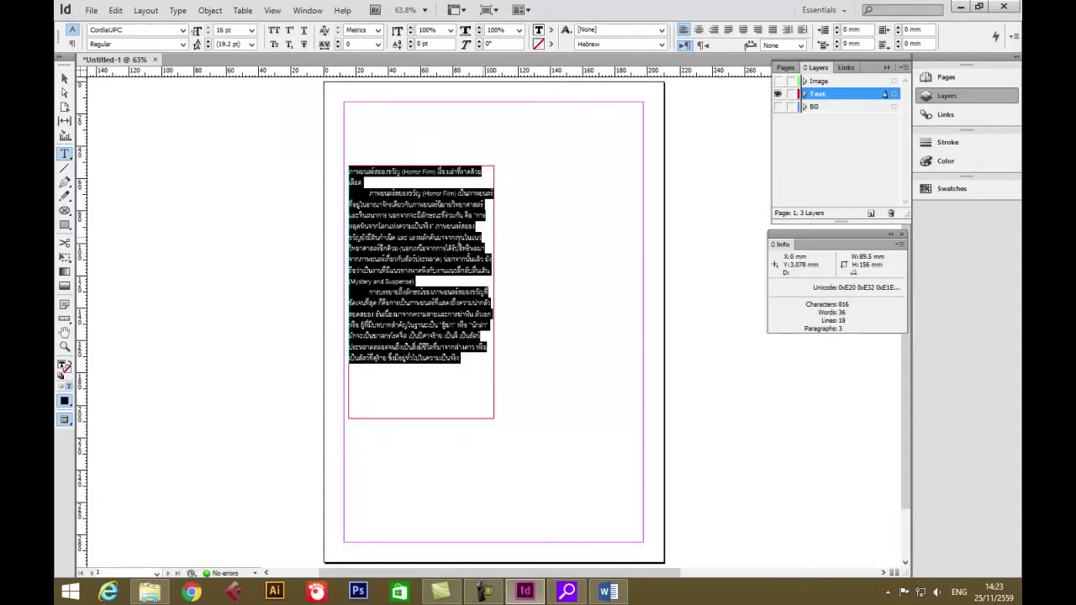
# Step: Deselect the text, switch to the Selection tool and float the Tools panel beside the page
pyautogui.click(417, 260)
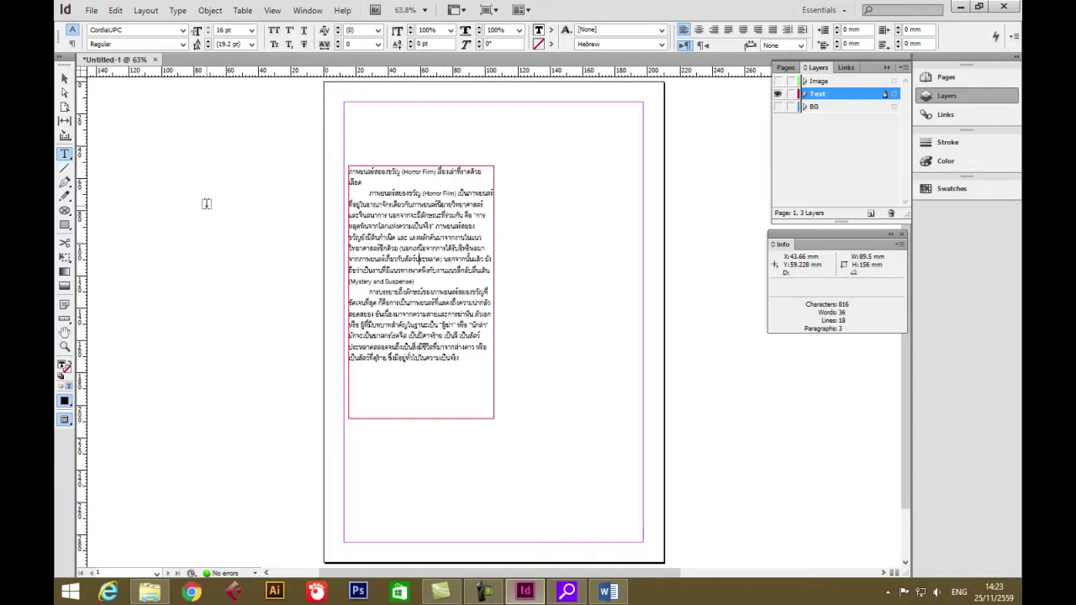
pyautogui.click(67, 78)
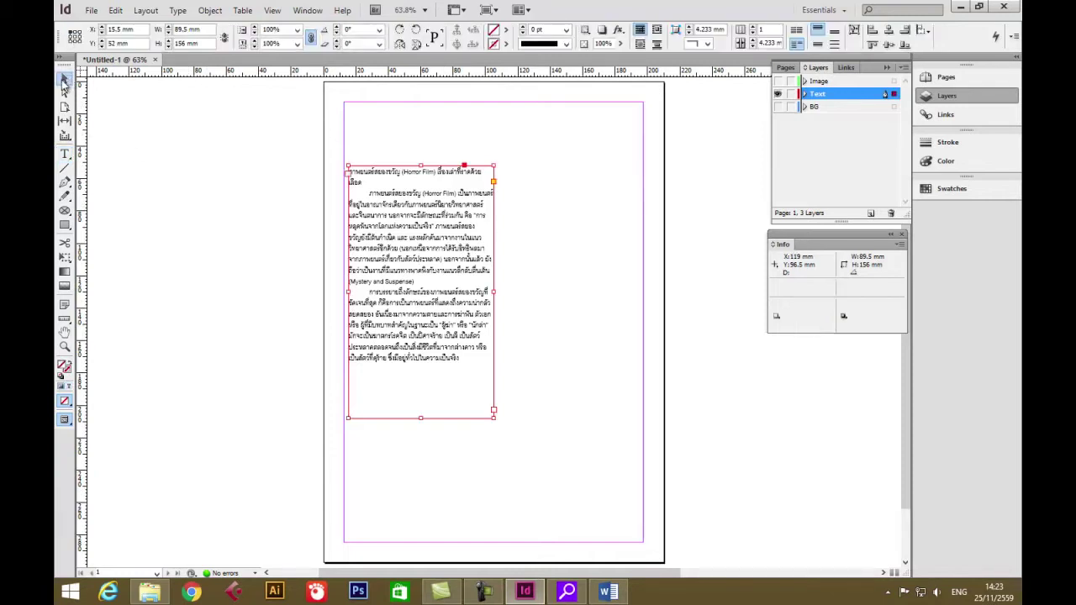
pyautogui.moveTo(69, 59); pyautogui.dragTo(256, 128)
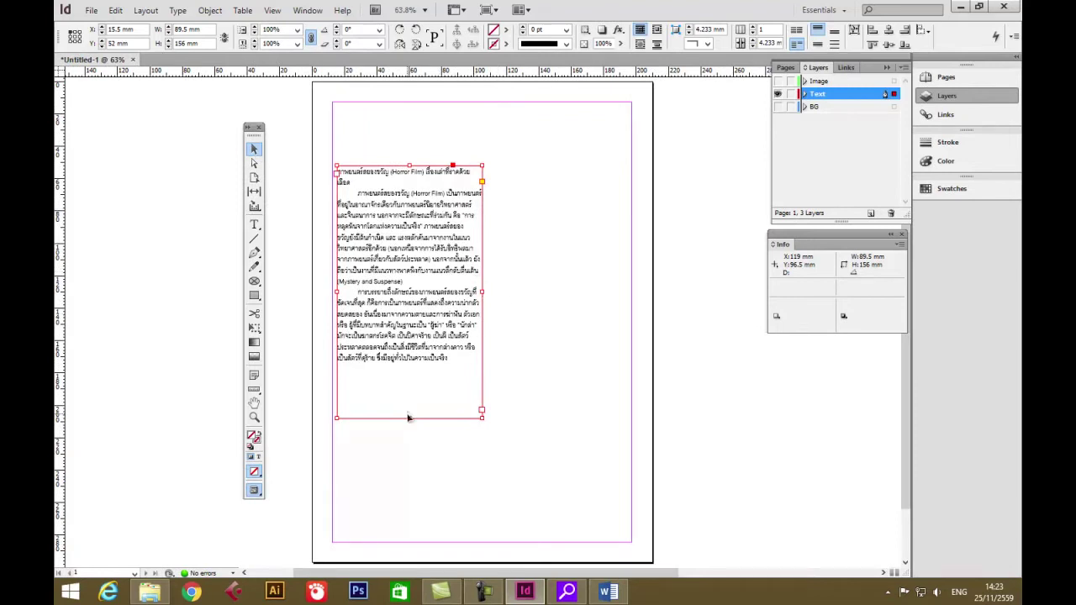
# Step: Widen the text frame to the right margin and shorten it, for a size of about 181.8 × 36.5 mm
pyautogui.moveTo(409, 414); pyautogui.dragTo(427, 296)
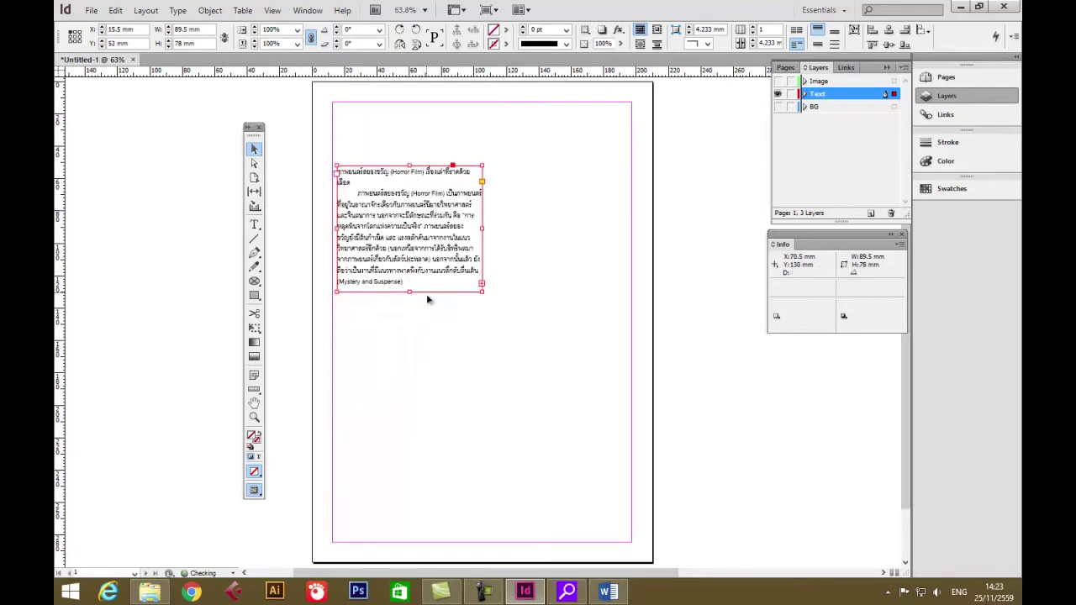
pyautogui.moveTo(482, 228); pyautogui.dragTo(630, 230)
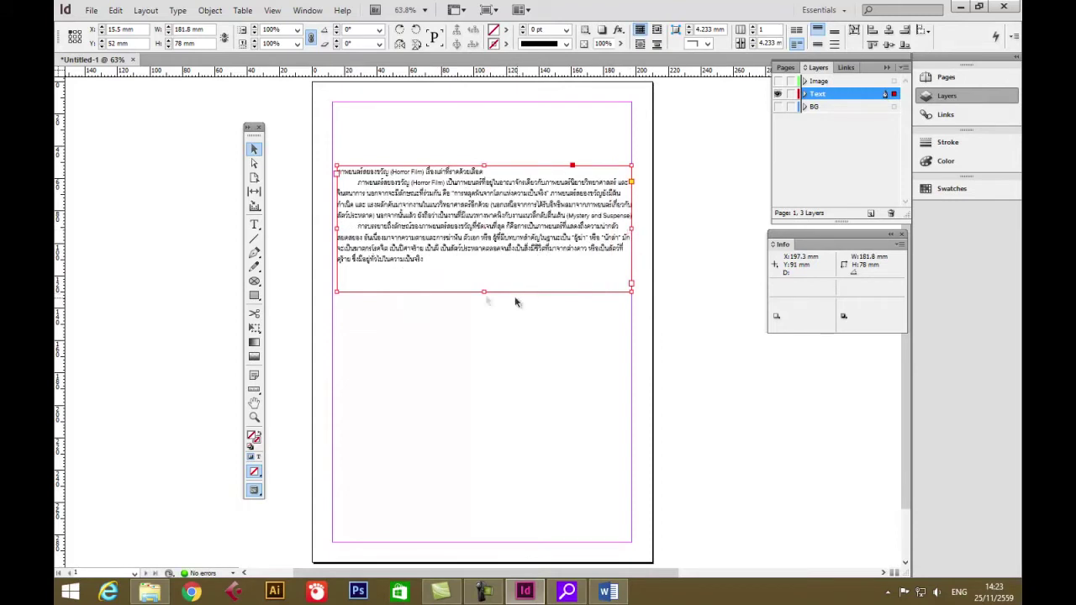
pyautogui.moveTo(484, 293); pyautogui.dragTo(485, 228)
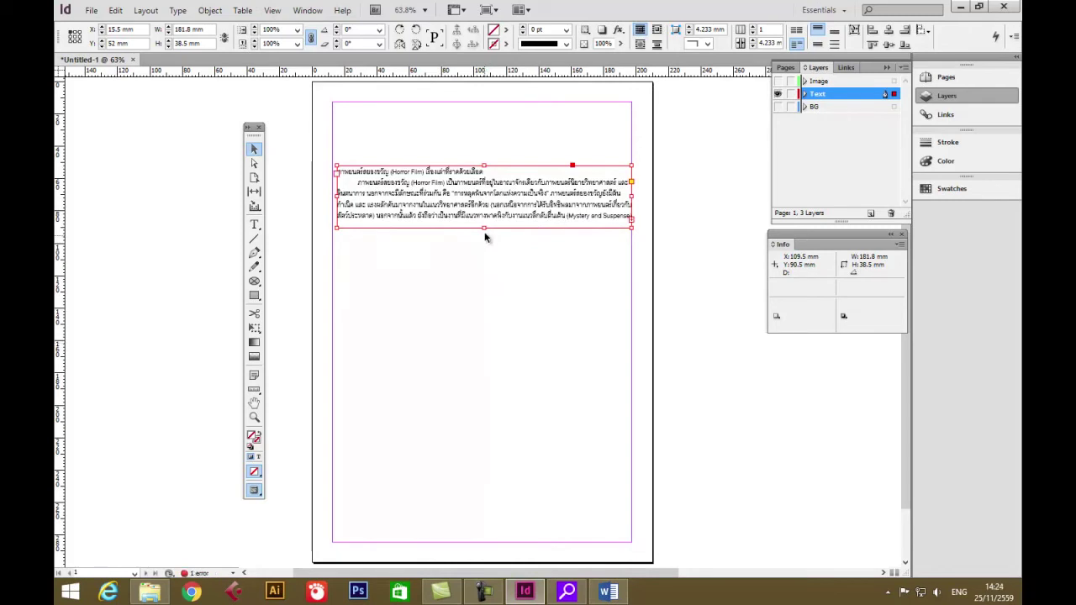
pyautogui.moveTo(484, 229)
pyautogui.mouseDown()
pyautogui.moveTo(487, 277)
pyautogui.moveTo(484, 225)
pyautogui.mouseUp()
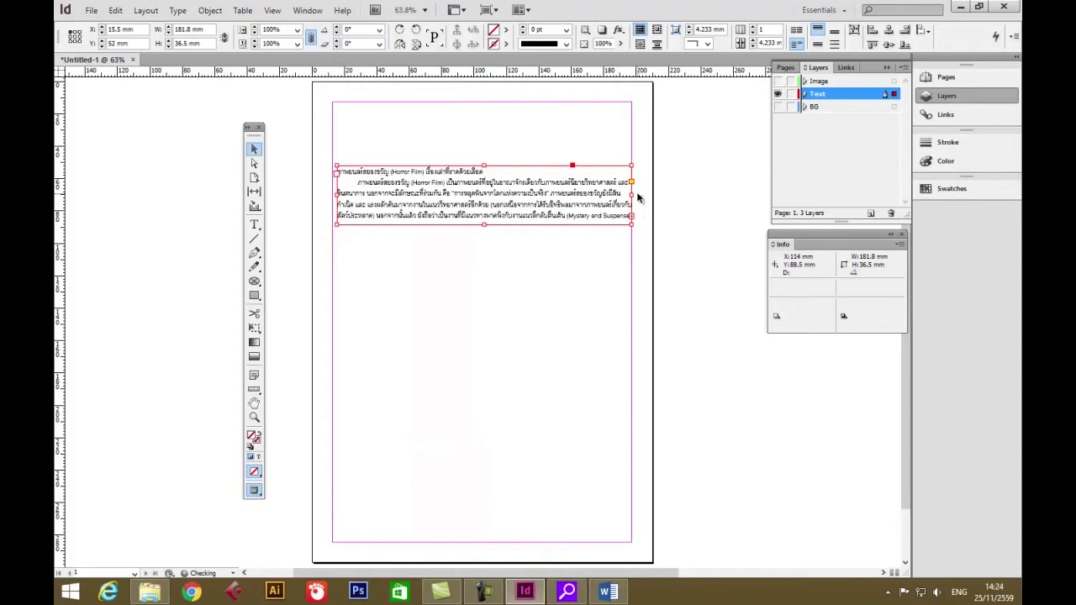
# Step: Reshape the text frame into a narrow column of about 80.5 × 83 mm
pyautogui.moveTo(635, 195); pyautogui.dragTo(467, 216)
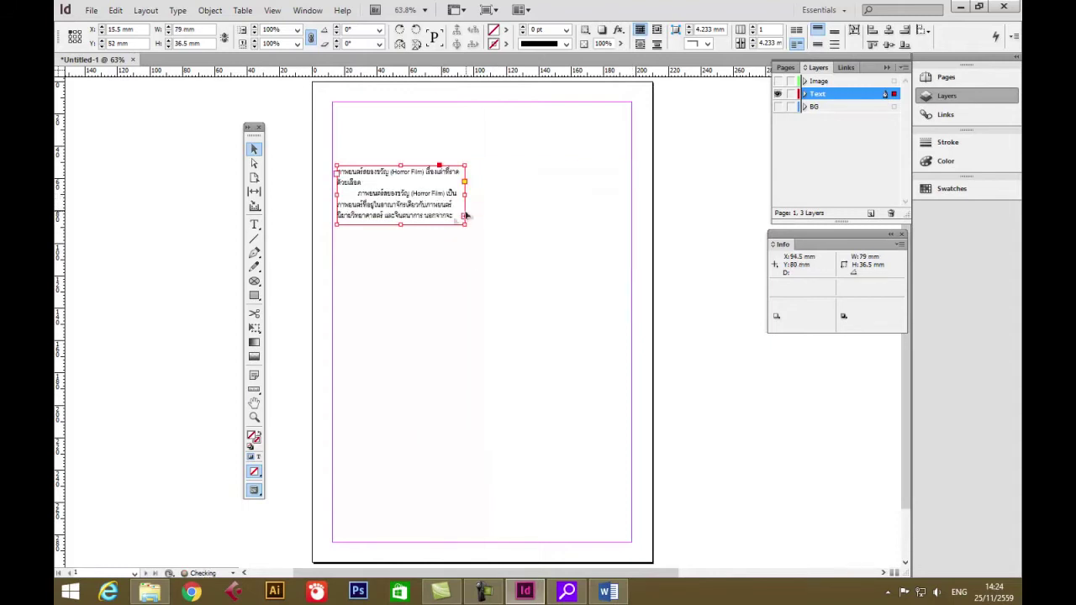
pyautogui.moveTo(403, 227); pyautogui.dragTo(401, 401)
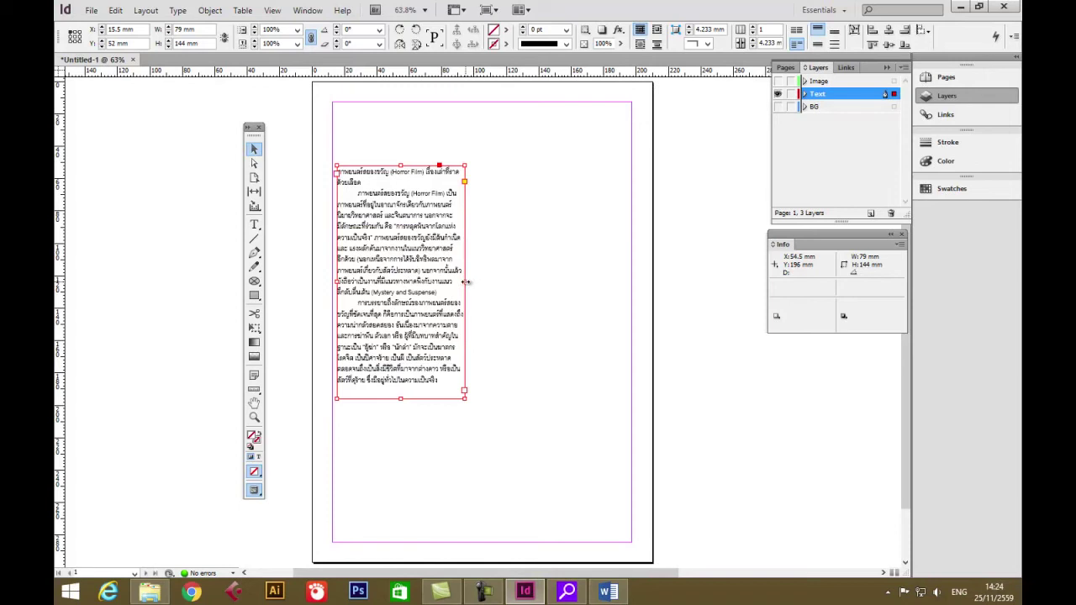
pyautogui.moveTo(469, 282)
pyautogui.mouseDown()
pyautogui.moveTo(499, 283)
pyautogui.moveTo(469, 286)
pyautogui.mouseUp()
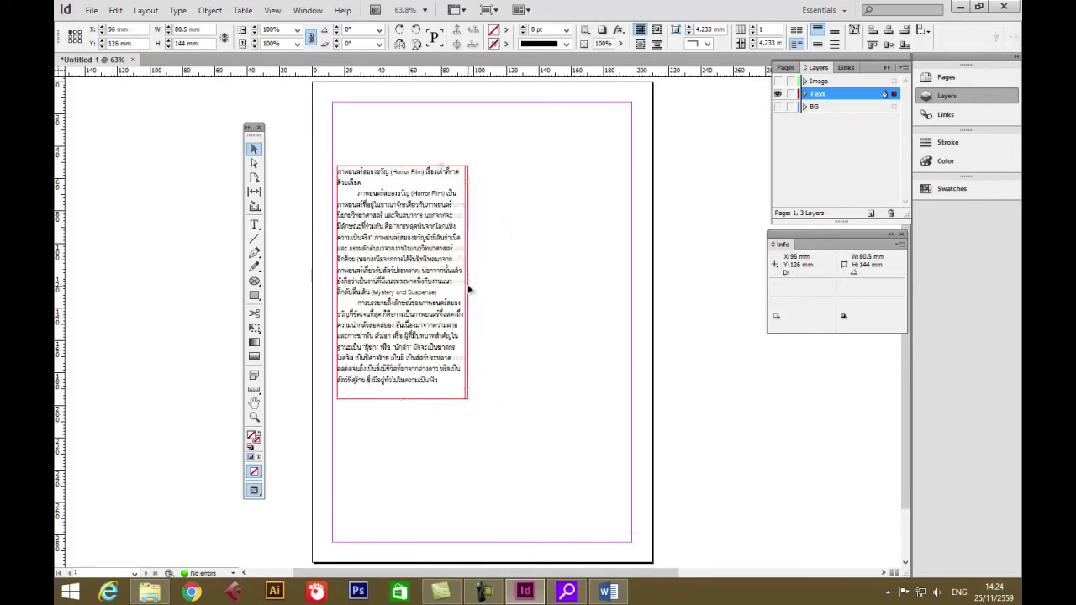
pyautogui.moveTo(402, 397); pyautogui.dragTo(403, 301)
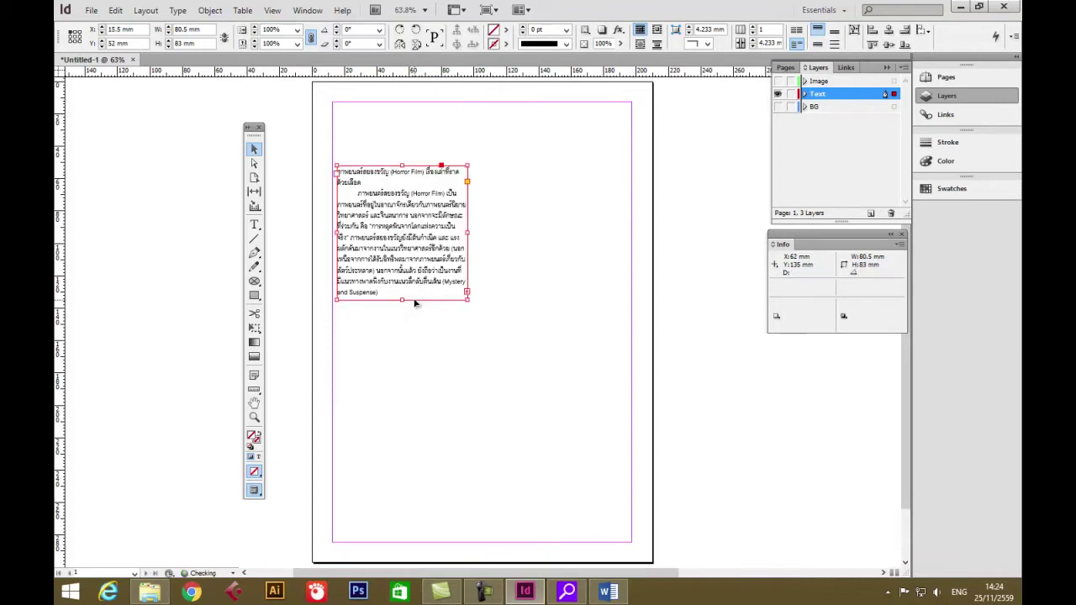
# Step: Move the text frame to the upper-left margin corner and resize it to about 162.3 × 41.3 mm
pyautogui.moveTo(404, 216); pyautogui.dragTo(403, 153)
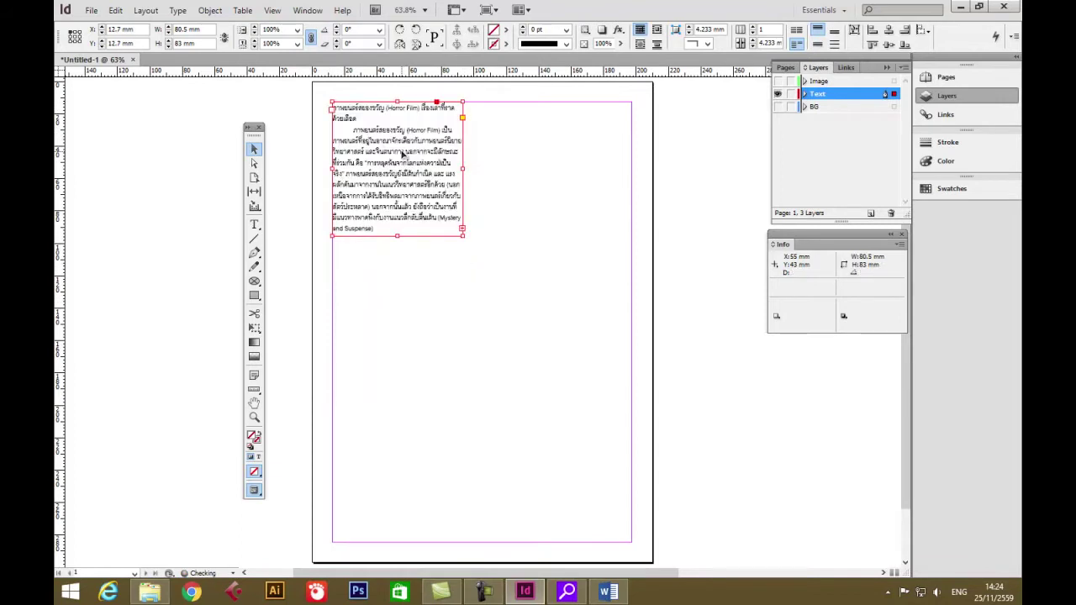
pyautogui.moveTo(464, 169); pyautogui.dragTo(597, 169)
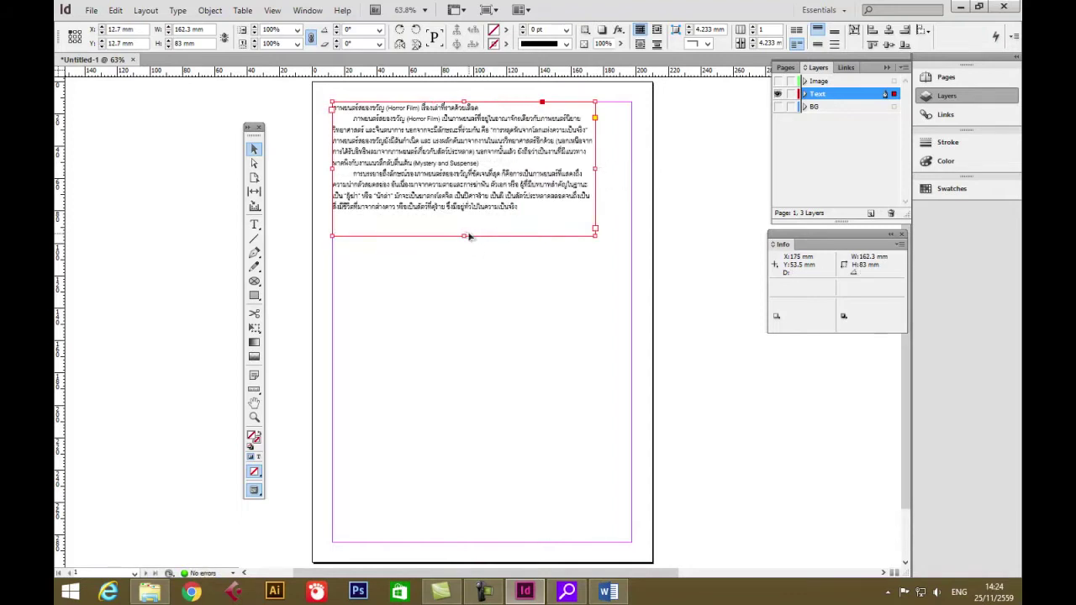
pyautogui.moveTo(463, 235); pyautogui.dragTo(500, 168)
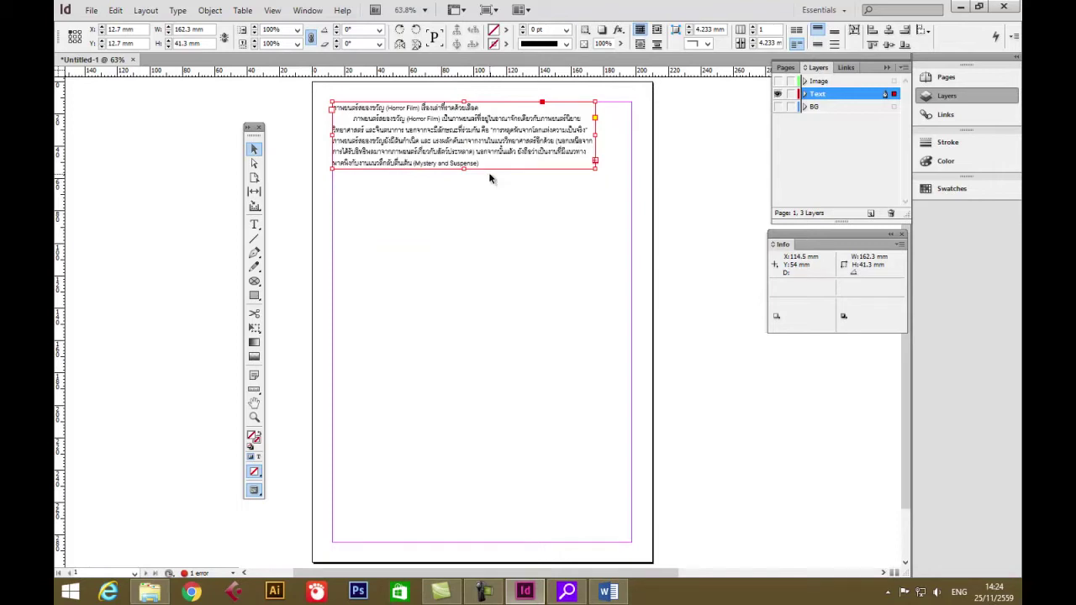
# Step: Place the frame's overset text in a new threaded frame overlapping it, and undo that placement
pyautogui.click(595, 162)
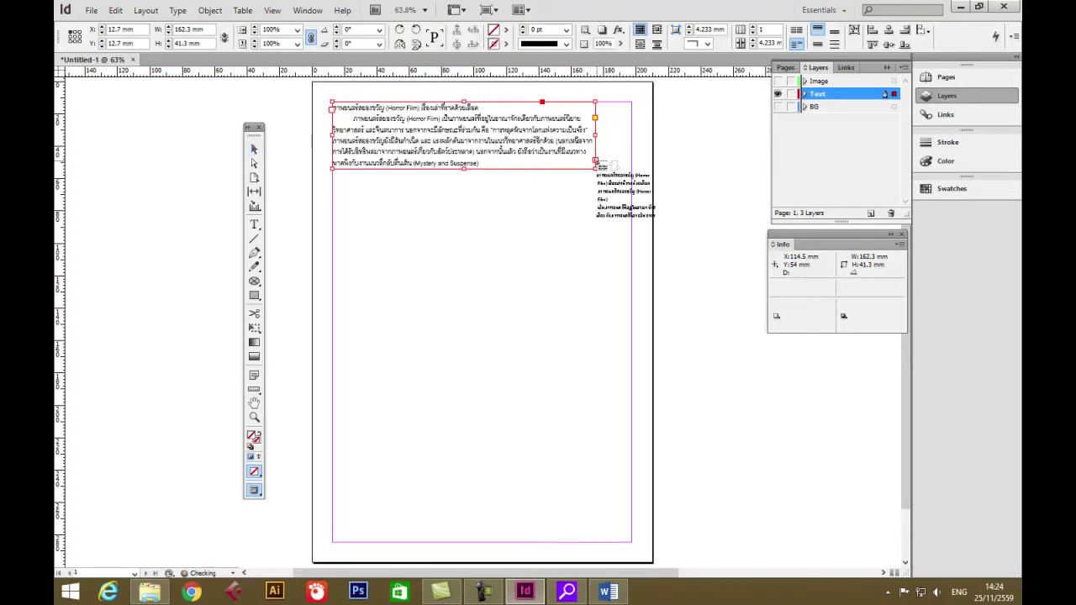
pyautogui.click(331, 111)
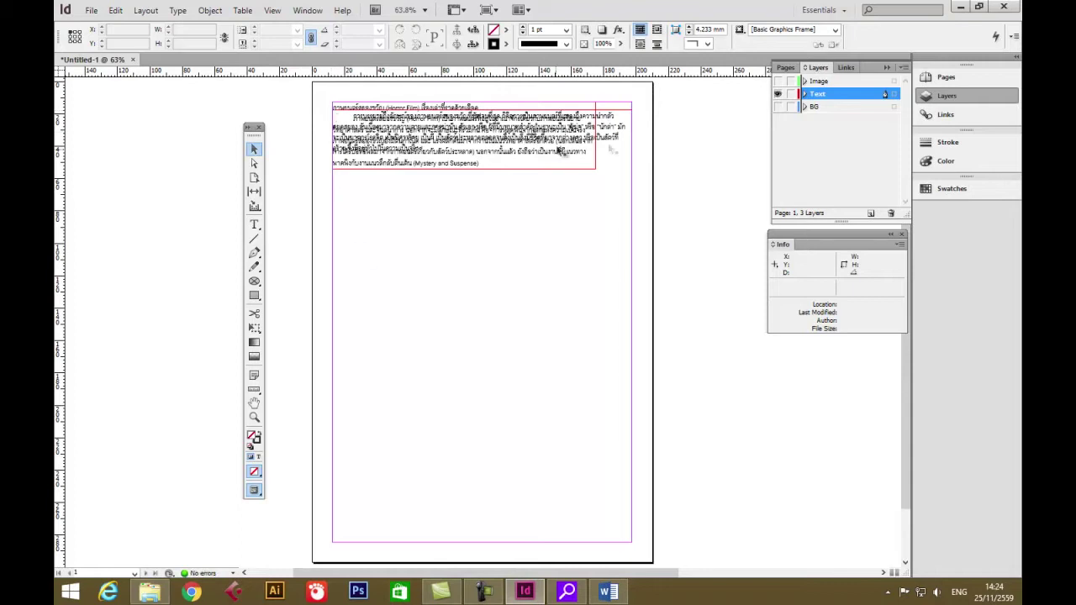
pyautogui.hotkey('ctrl', 'z')
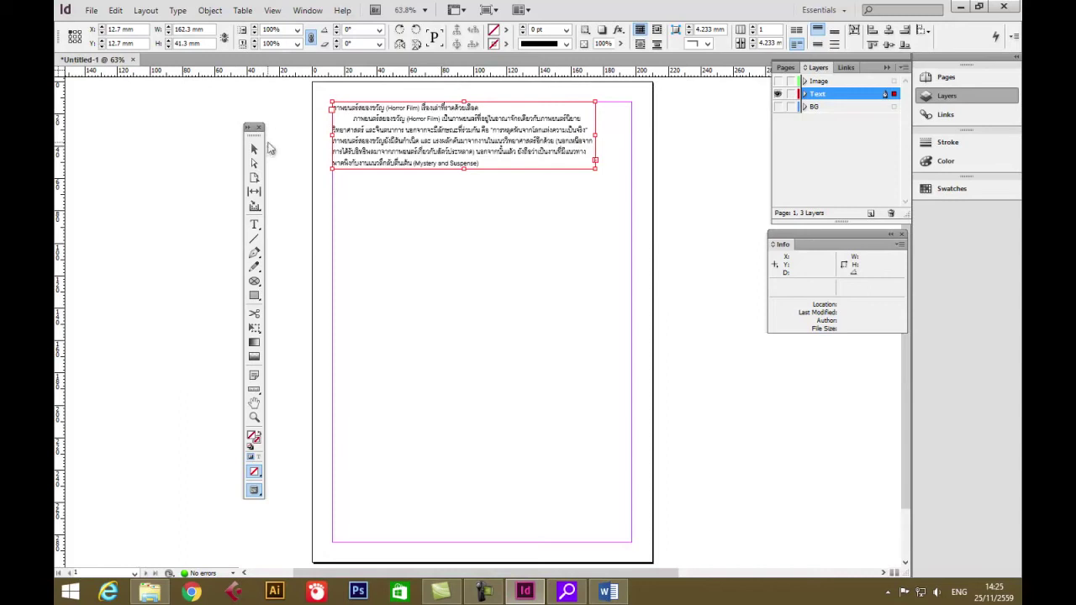
# Step: Thread a new text frame ahead of the top frame, filling the margin width from about Y 133.5 mm down
pyautogui.click(254, 149)
pyautogui.click(333, 109)
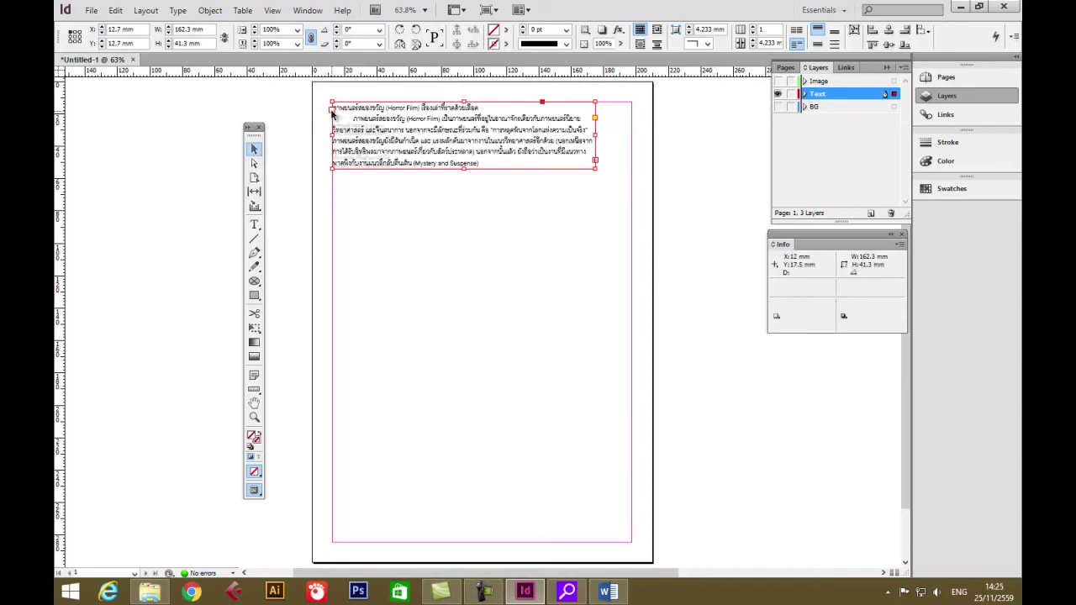
pyautogui.click(448, 299)
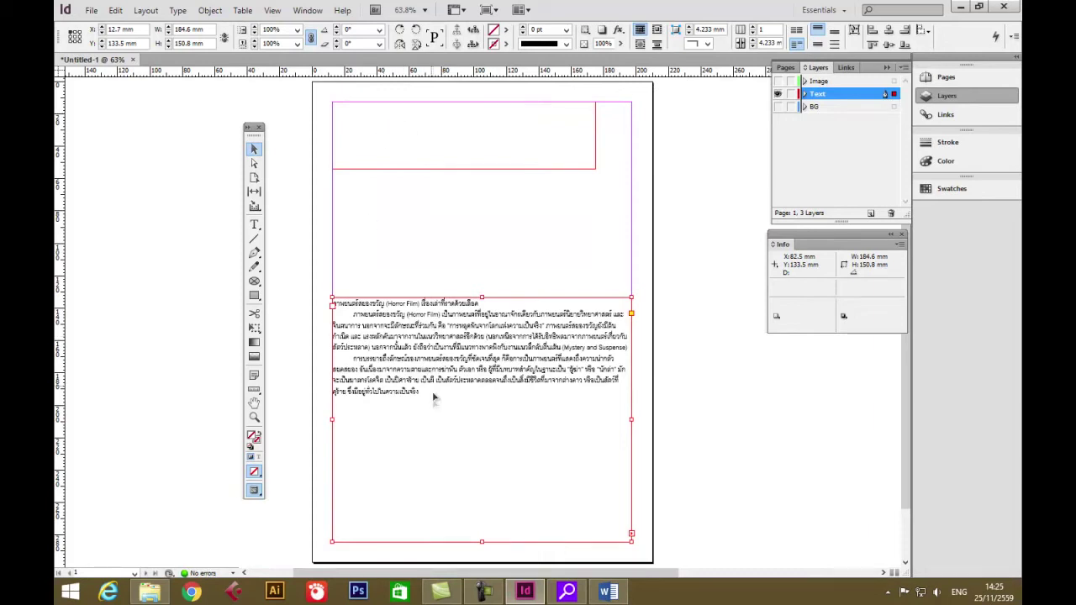
# Step: Thread another text frame ahead of the lower one, about 77.8 × 70 mm, along the left margin between the two existing frames
pyautogui.click(332, 308)
pyautogui.moveTo(332, 183); pyautogui.dragTo(460, 264)
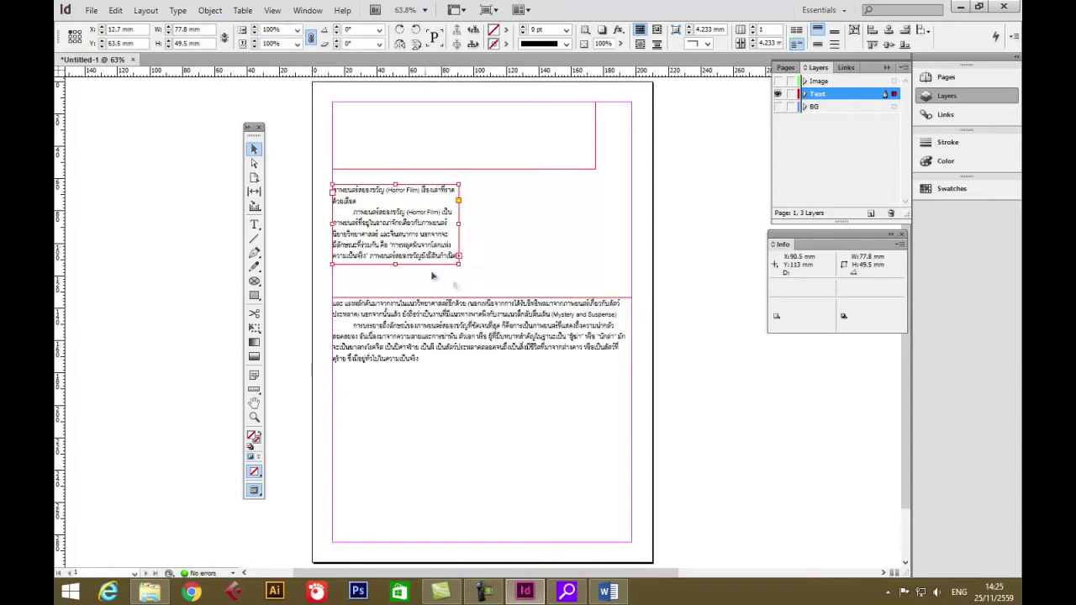
pyautogui.moveTo(396, 264); pyautogui.dragTo(391, 290)
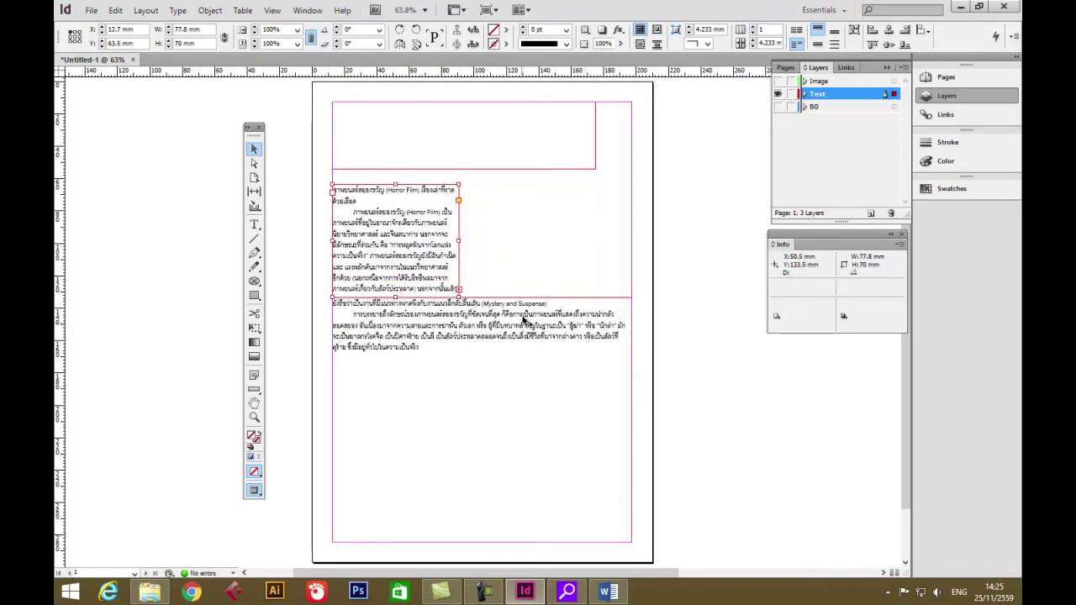
# Step: Resize the lower threaded frame to about 106.8 × 58.5 mm, with its left edge aligned to the middle frame's right edge
pyautogui.click(526, 283)
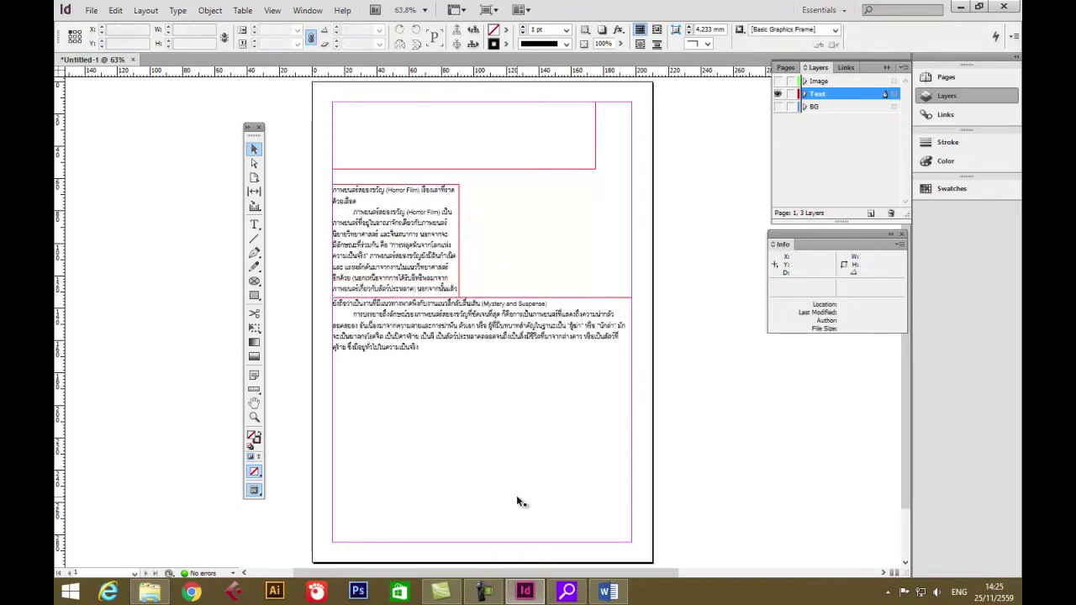
pyautogui.click(507, 354)
pyautogui.moveTo(483, 540); pyautogui.dragTo(484, 353)
pyautogui.moveTo(337, 326); pyautogui.dragTo(458, 325)
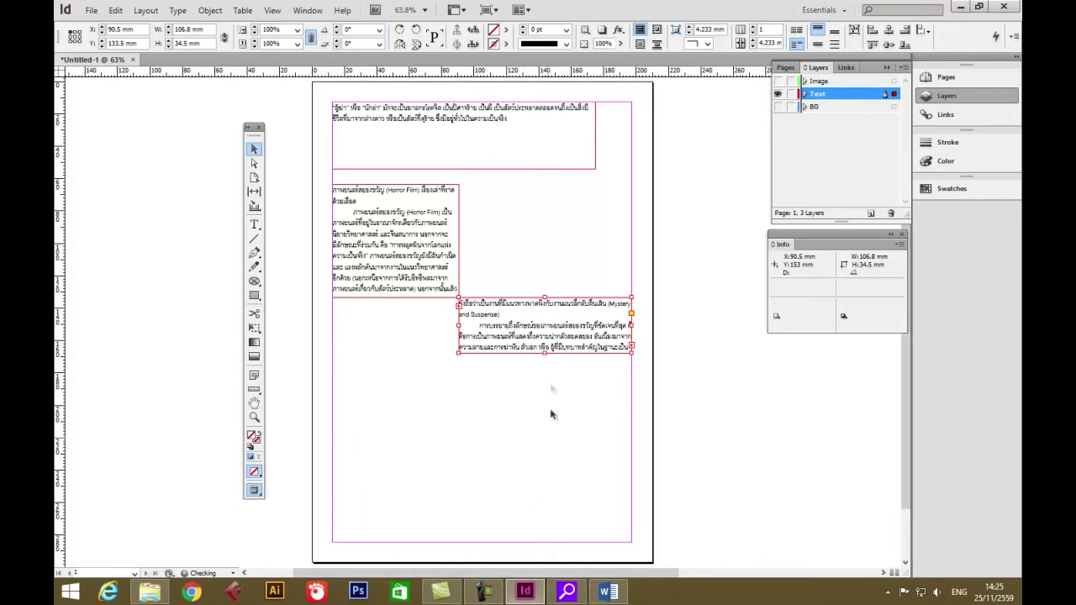
pyautogui.moveTo(546, 353); pyautogui.dragTo(551, 394)
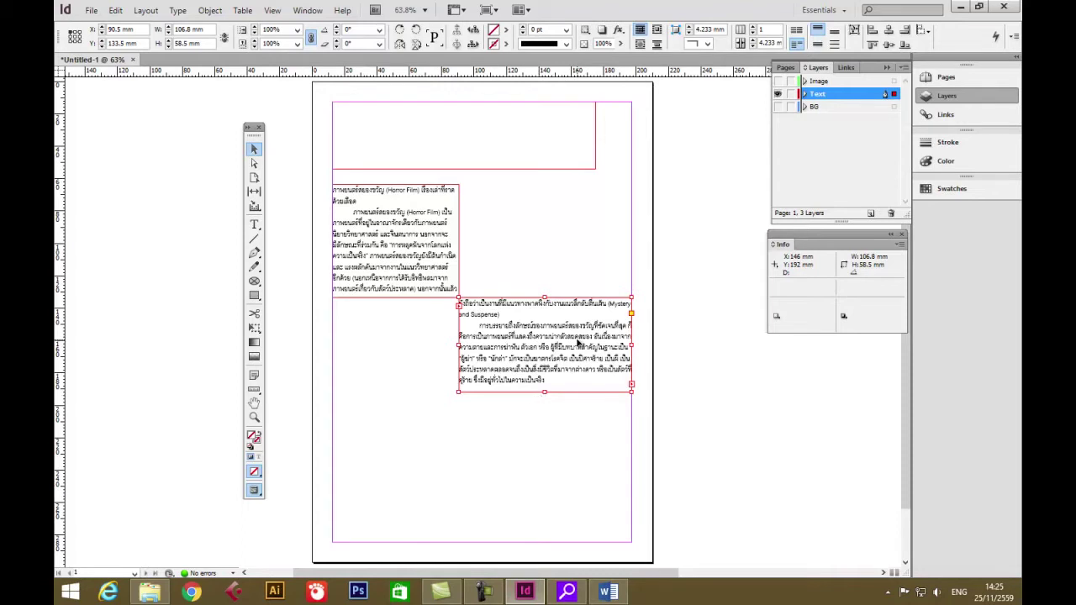
# Step: Remove the lower-right text frame from the thread and select the top text frame
pyautogui.hotkey('ctrl', 'z')
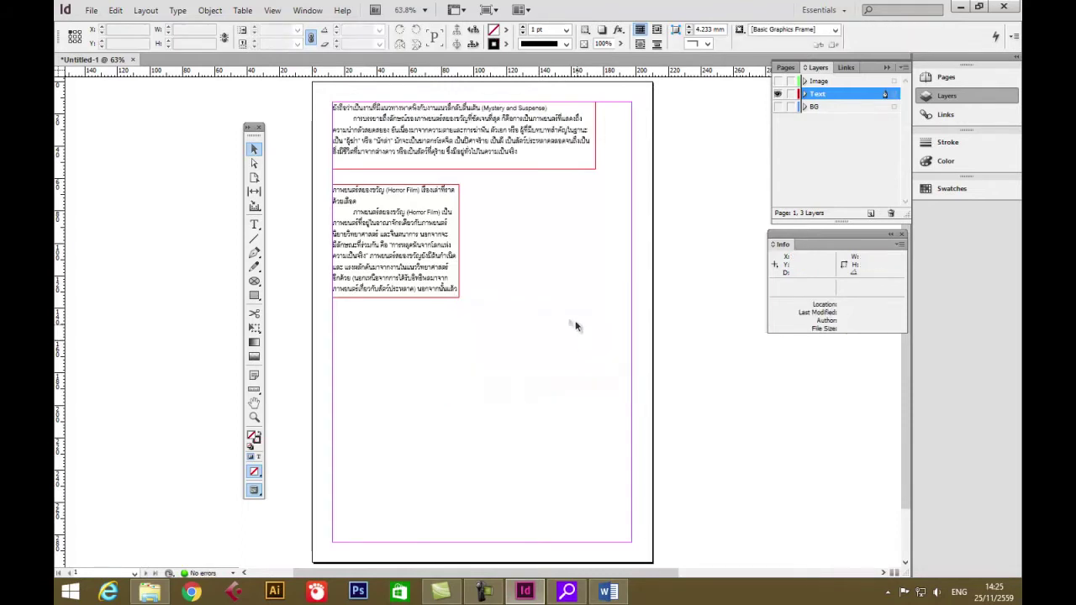
pyautogui.click(511, 141)
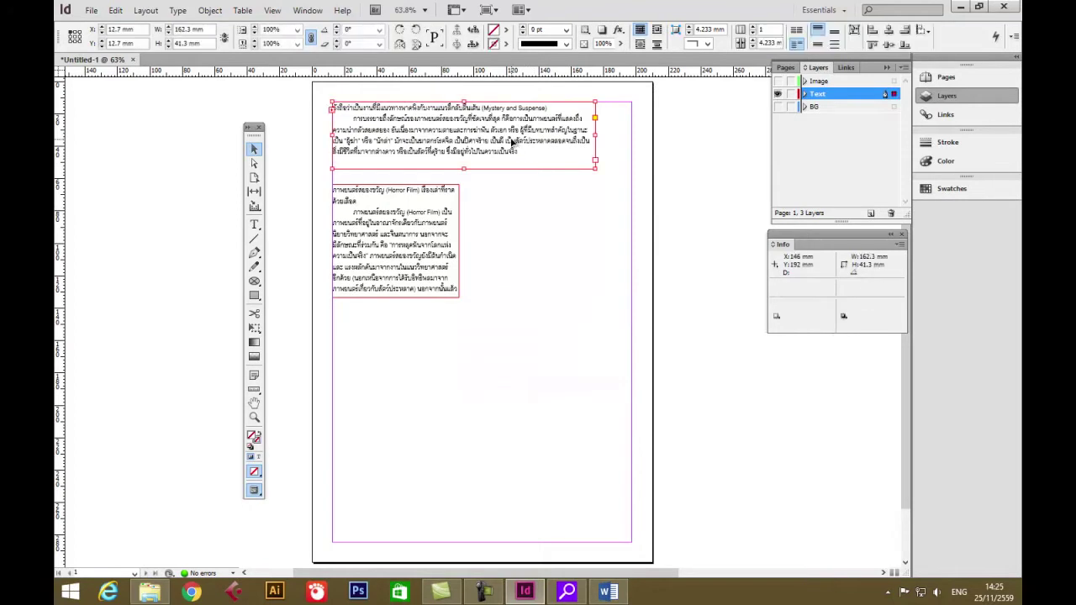
# Step: Delete the top text frame, and place the remaining one at Y 22 mm, resized to about 92.3 × 69 mm
pyautogui.press('Delete')
pyautogui.moveTo(411, 252); pyautogui.dragTo(411, 183)
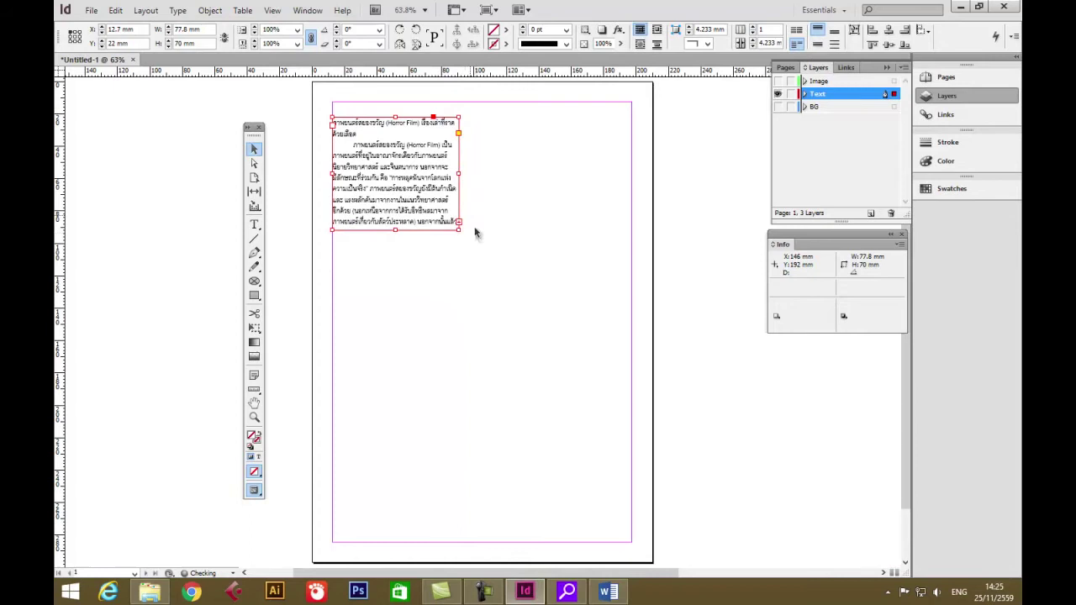
pyautogui.moveTo(458, 222); pyautogui.dragTo(482, 267)
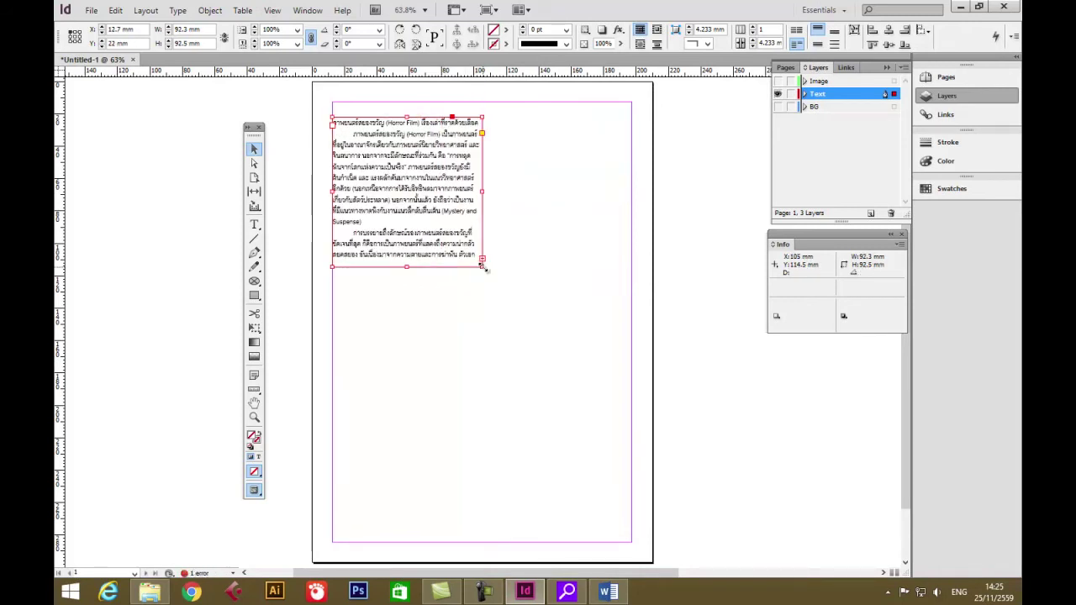
pyautogui.moveTo(407, 267); pyautogui.dragTo(418, 229)
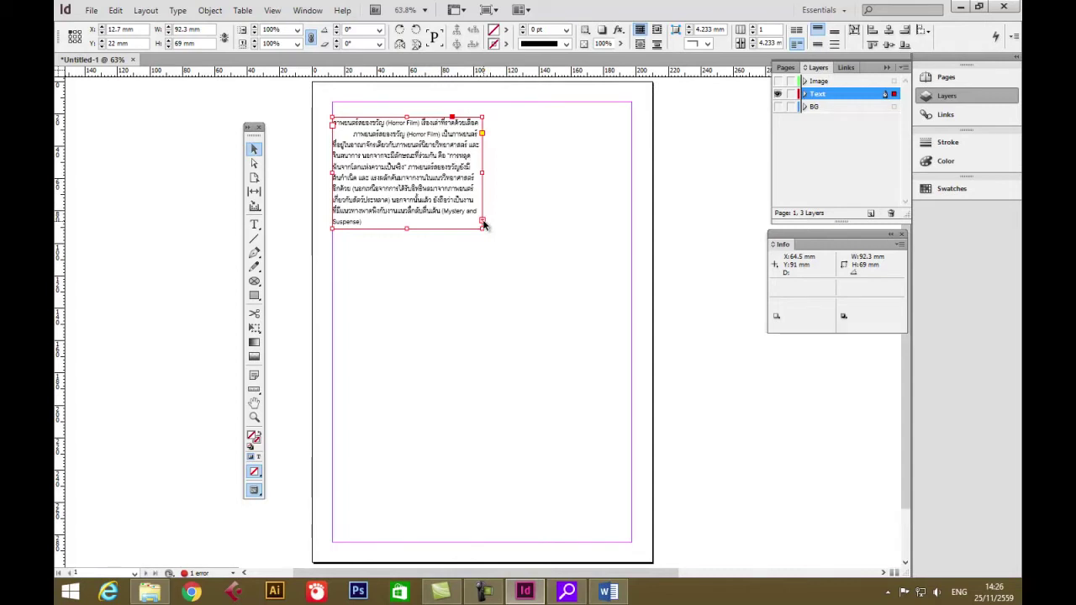
# Step: Flow the overset text into a new threaded frame about 92.3 × 86.5 mm, from X 105, Y 95.5 mm to the far margin
pyautogui.click(482, 222)
pyautogui.moveTo(483, 238); pyautogui.dragTo(633, 377)
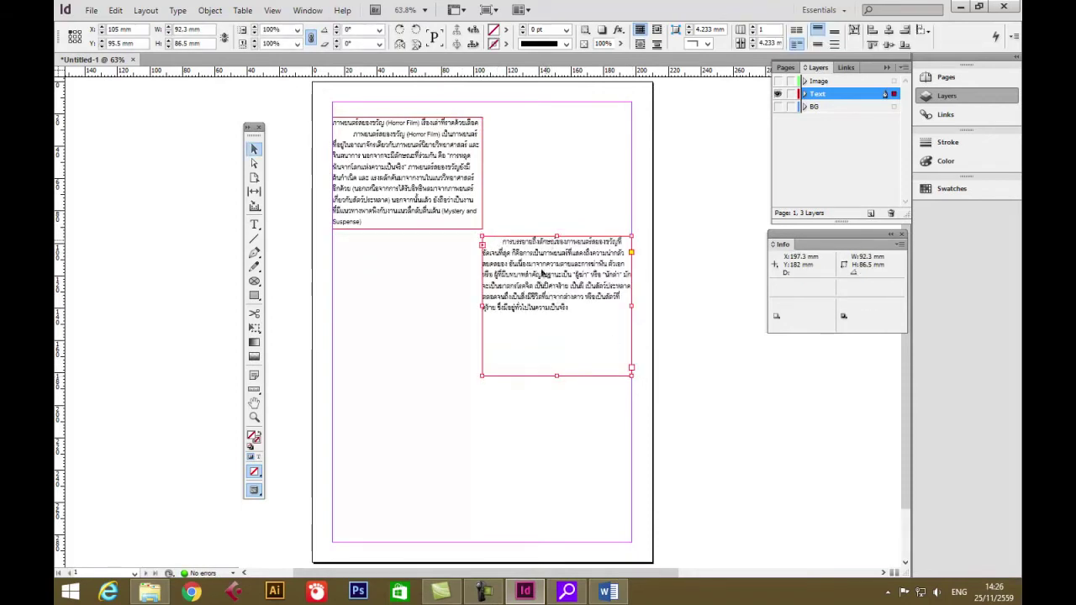
# Step: Try shortening the upper threaded frame to about 51 mm high, and restore its height to about 69 mm
pyautogui.click(403, 226)
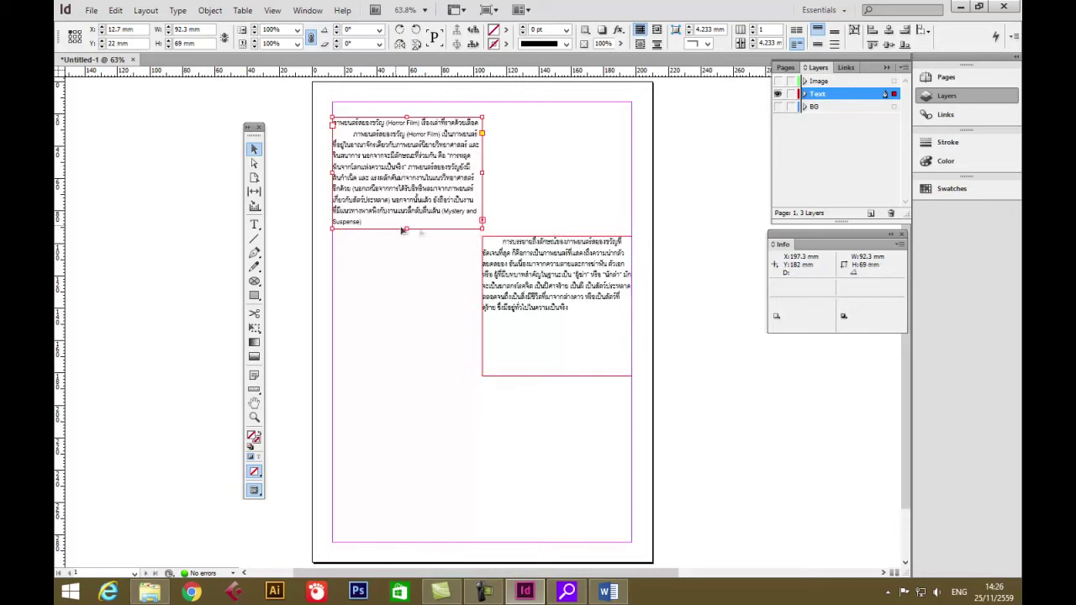
pyautogui.moveTo(410, 230); pyautogui.dragTo(408, 199)
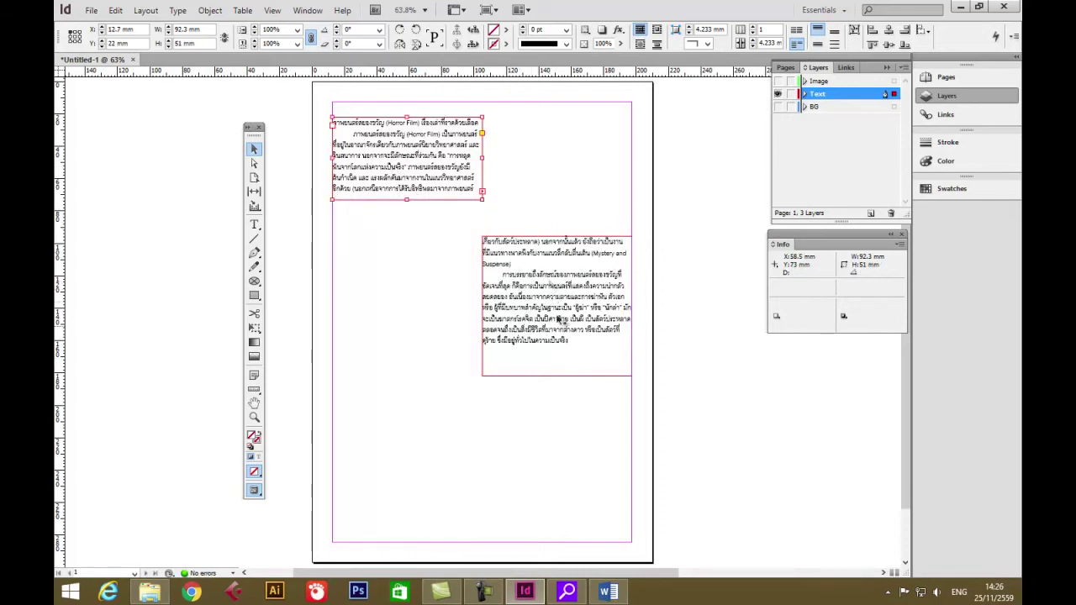
pyautogui.moveTo(406, 202); pyautogui.dragTo(409, 230)
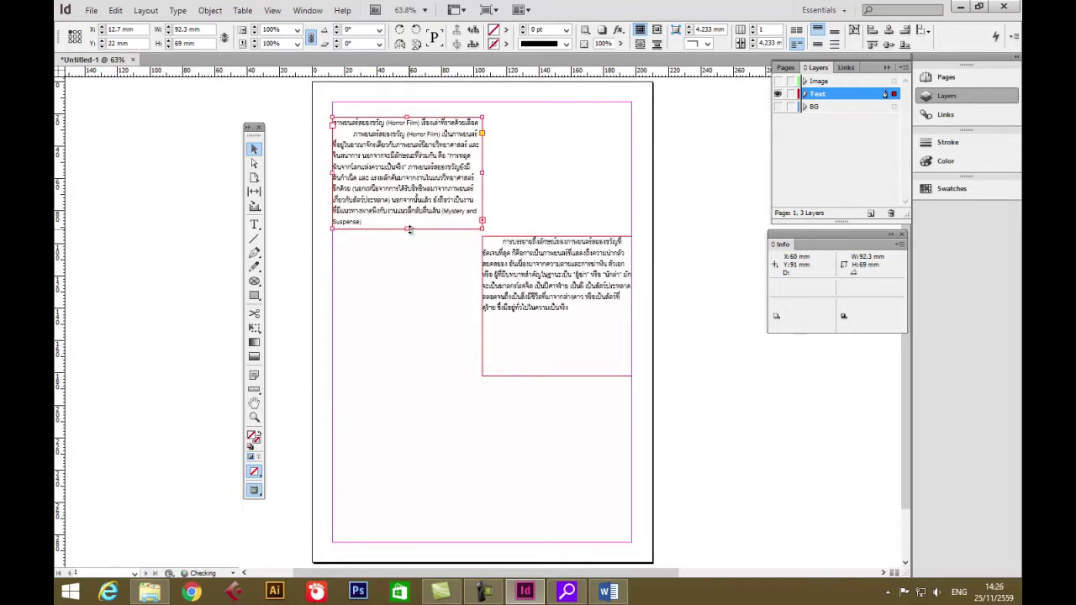
# Step: Shorten the lower threaded frame to about 55.5 mm high and move it down to Y 100.5 mm
pyautogui.click(518, 296)
pyautogui.moveTo(556, 378); pyautogui.dragTo(560, 326)
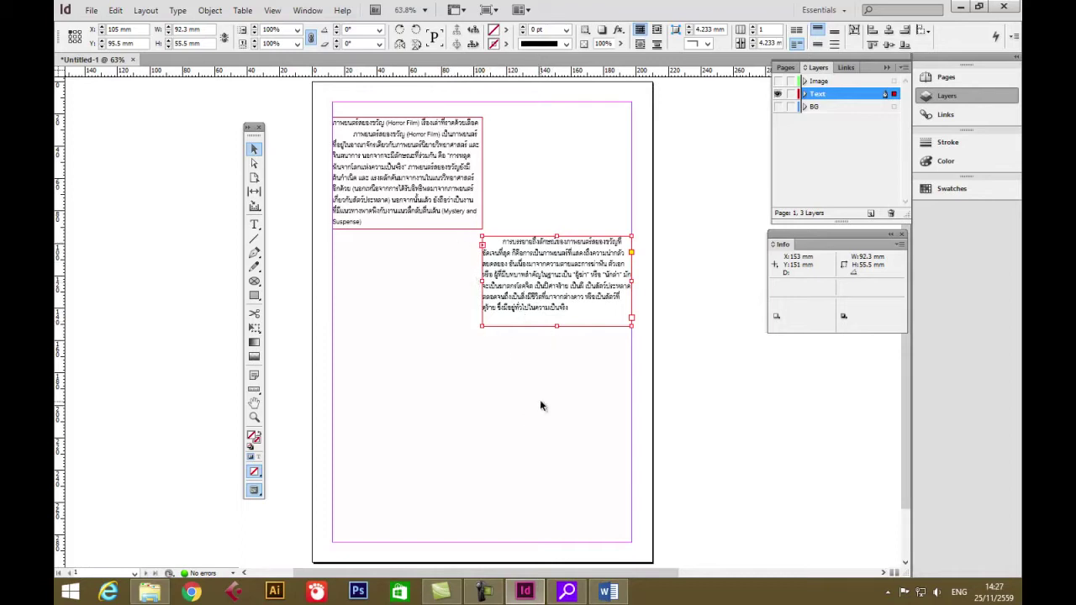
pyautogui.moveTo(551, 274); pyautogui.dragTo(552, 281)
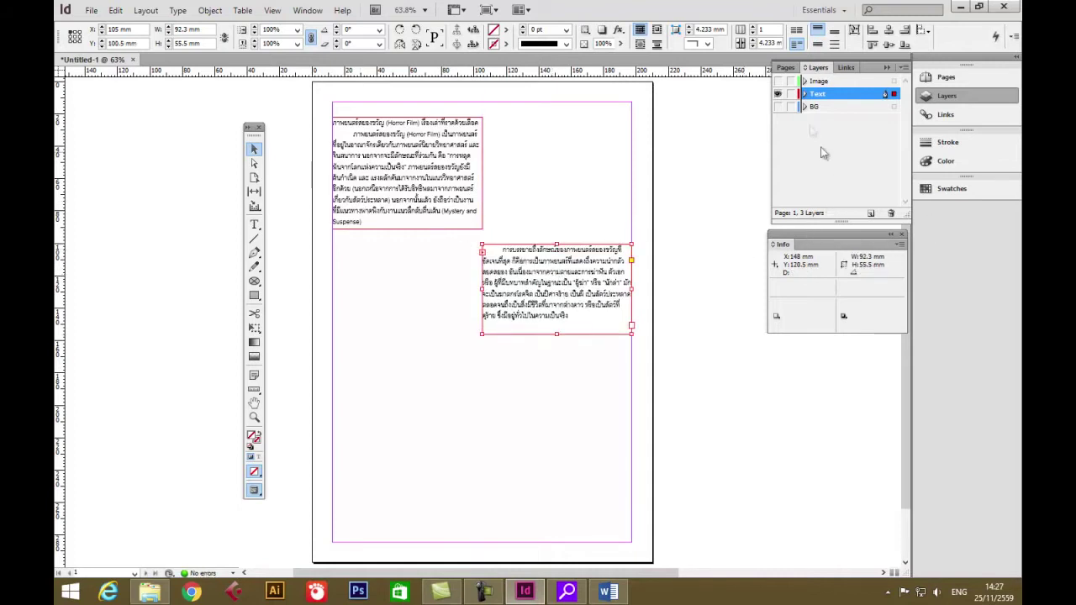
# Step: Add a second page to the document after page 1
pyautogui.click(789, 67)
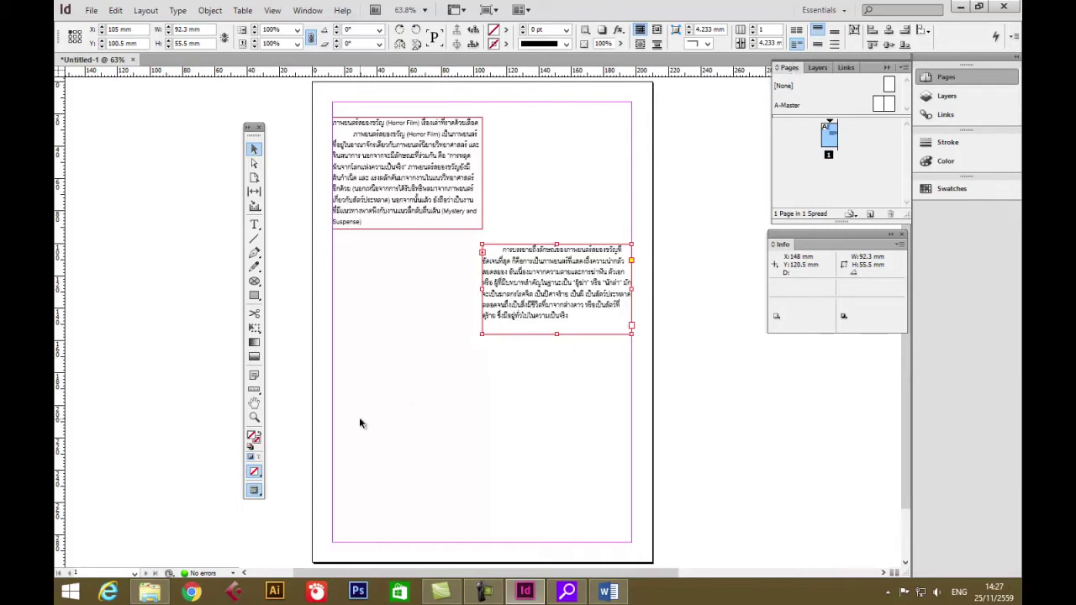
pyautogui.click(871, 215)
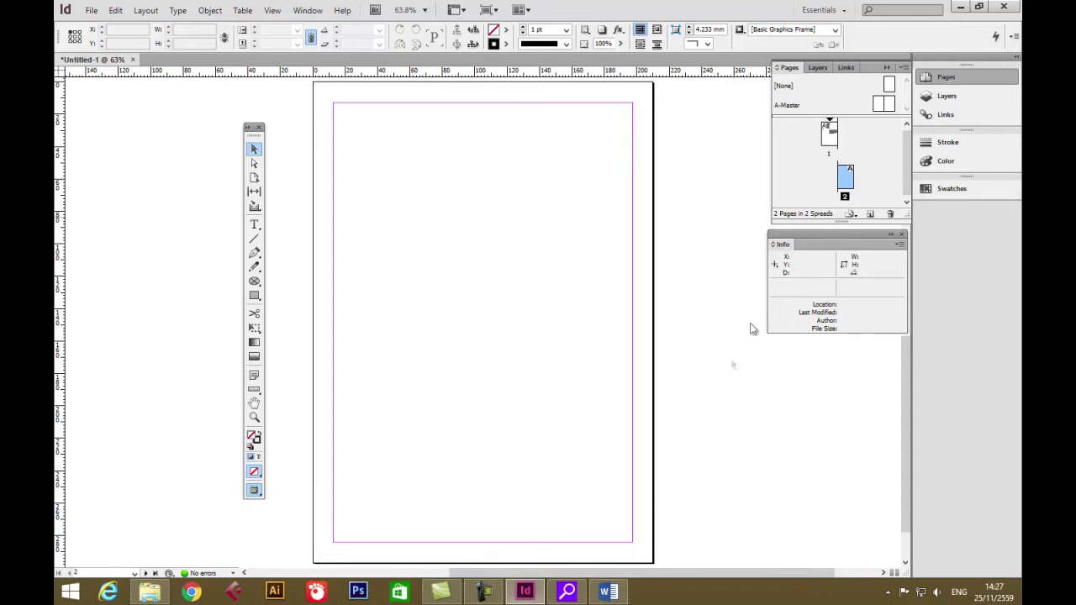
# Step: Switch to Word and copy the passage from the heading "เป้าหมายหลัก" through the line ending "ฉบับที่ 11 (พ.ศ.2555-2559)"
pyautogui.click(609, 592)
pyautogui.scroll(-20, 496, 429)
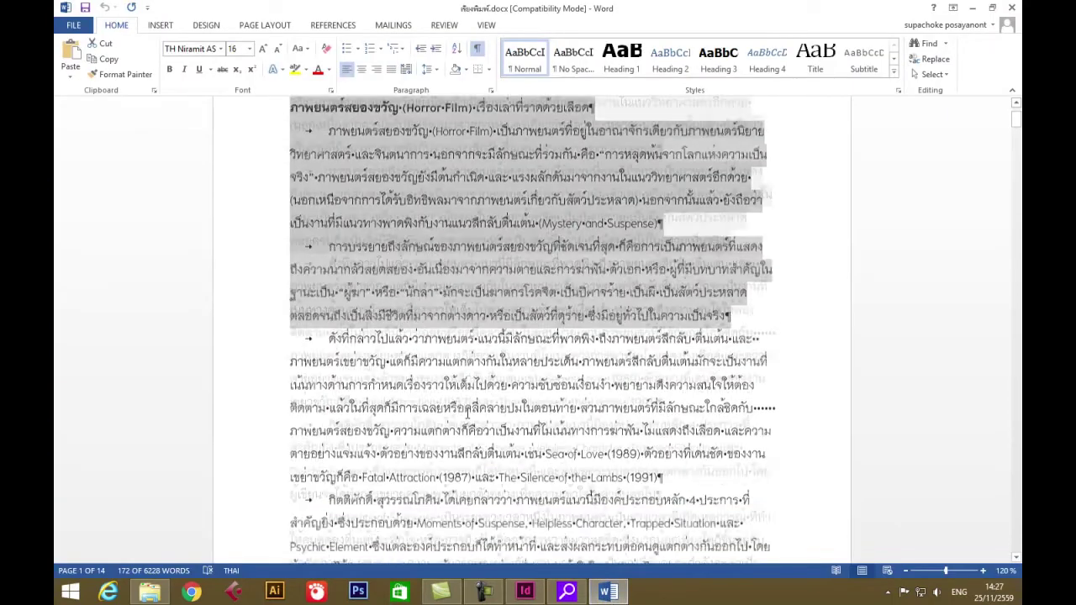
pyautogui.scroll(-15, 529, 328)
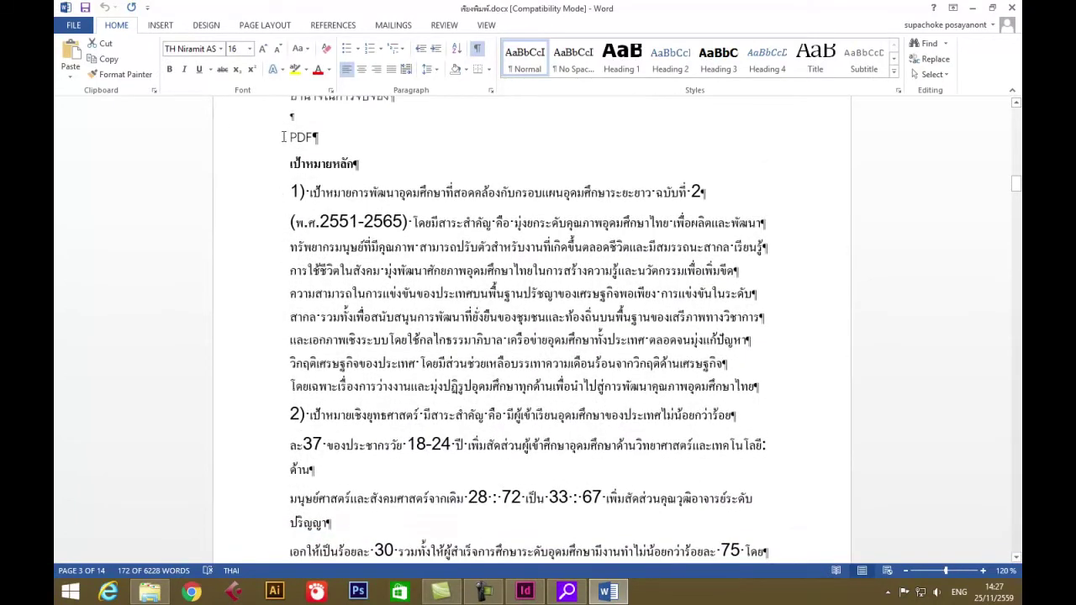
pyautogui.moveTo(284, 164); pyautogui.dragTo(620, 426)
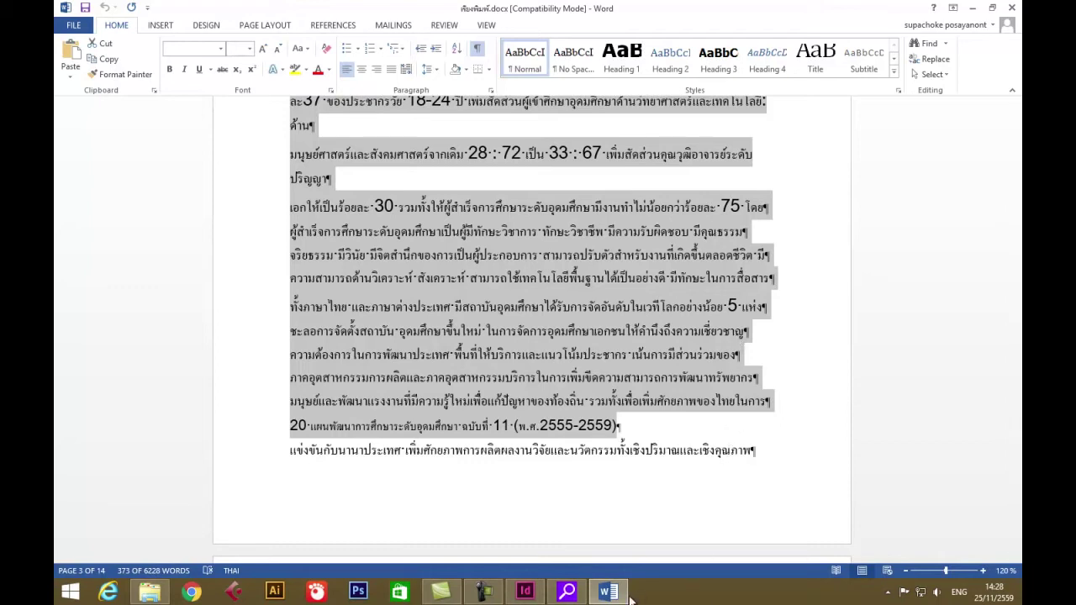
# Step: Return to InDesign, draw a text frame about 167.3 × 223 mm on page 2, and paste the copied Word text into it
pyautogui.click(525, 592)
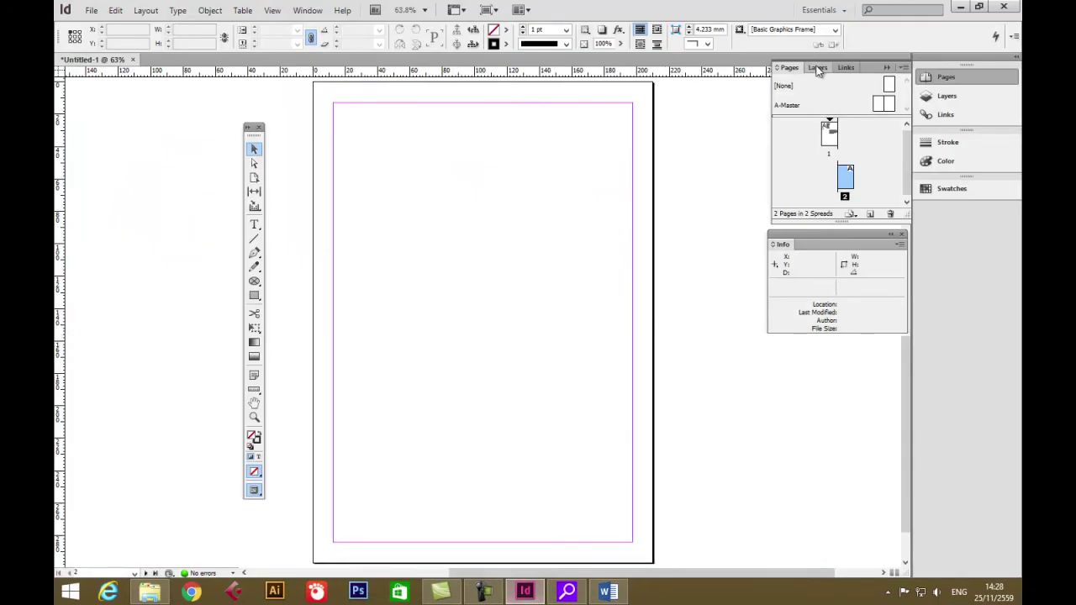
pyautogui.click(254, 224)
pyautogui.moveTo(334, 108); pyautogui.dragTo(603, 469)
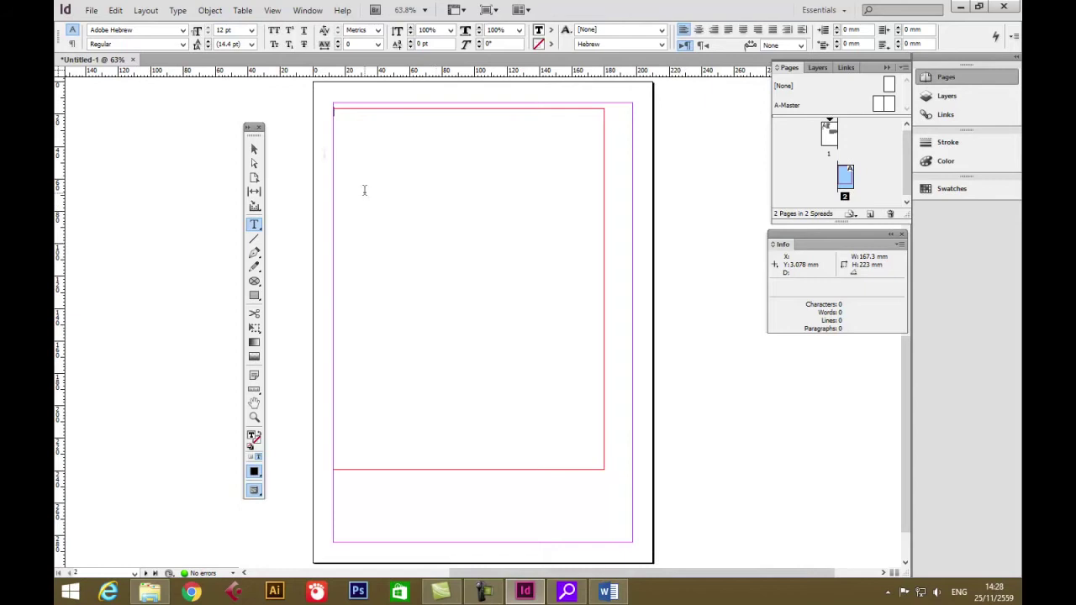
pyautogui.click(114, 10)
pyautogui.click(136, 89)
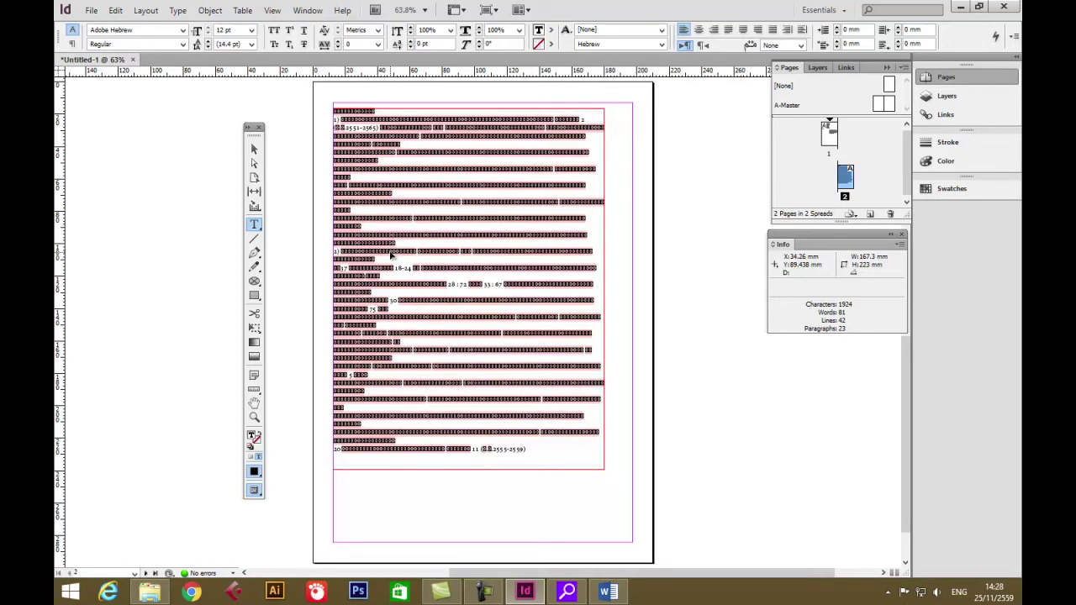
# Step: Format all the pasted text on page 2 in Cordia New at 16 pt
pyautogui.hotkey('ctrl', 'a')
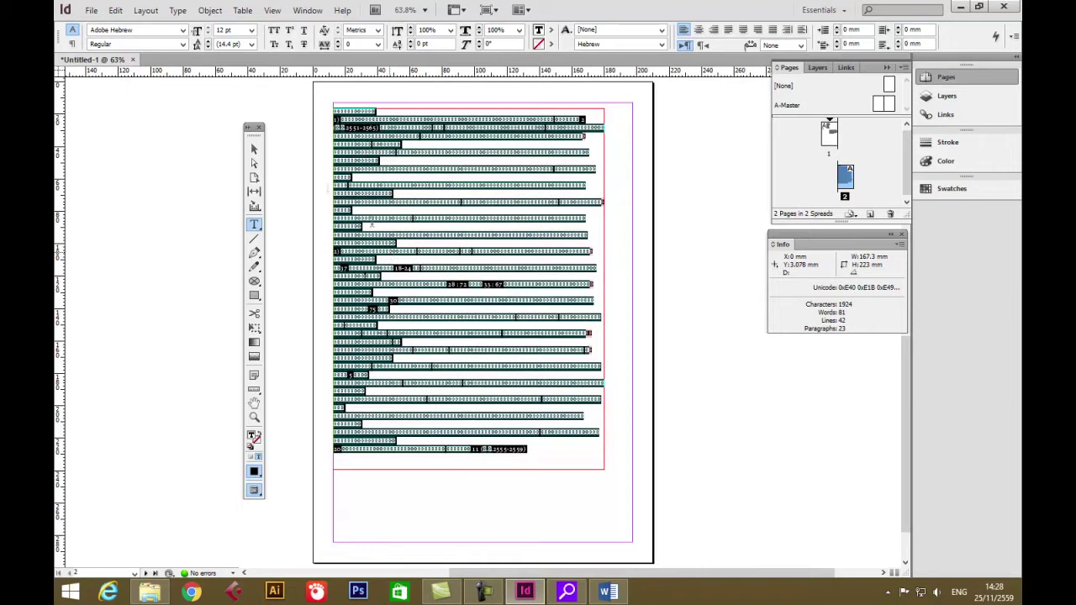
pyautogui.click(184, 30)
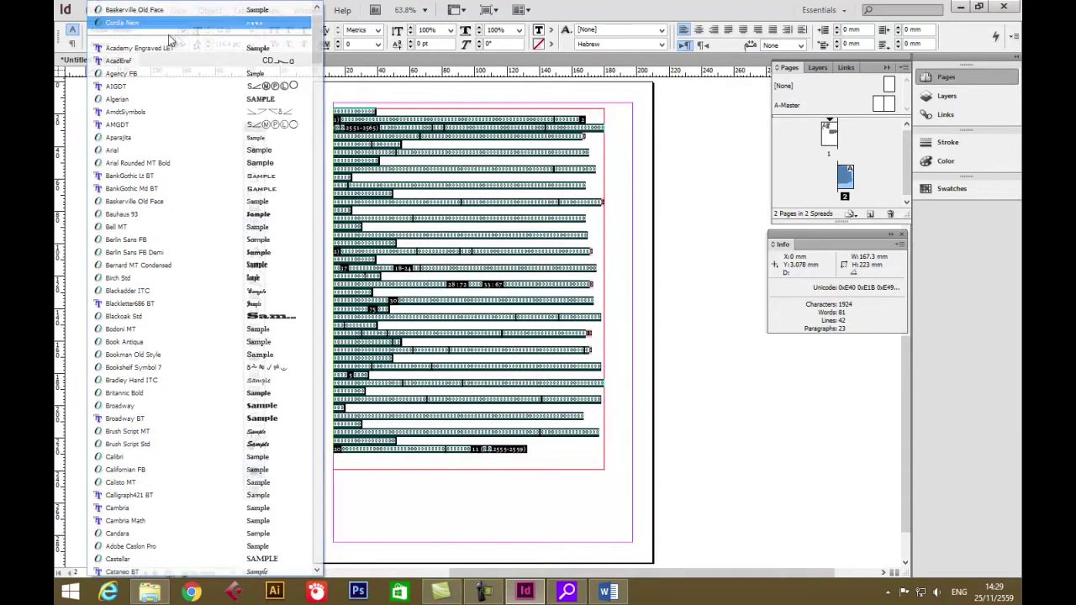
pyautogui.click(168, 33)
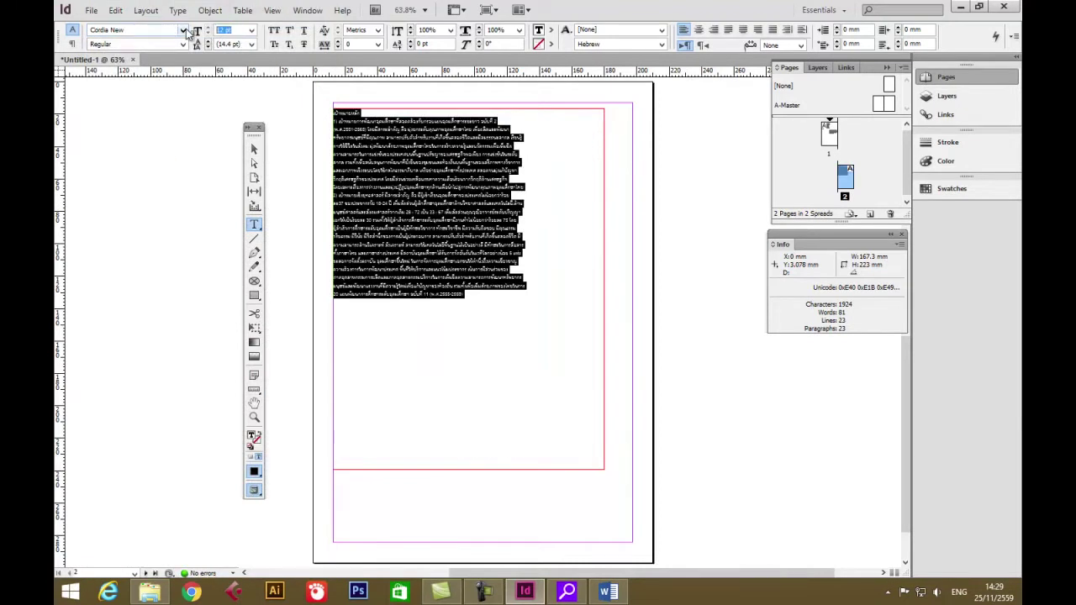
pyautogui.press('Return')
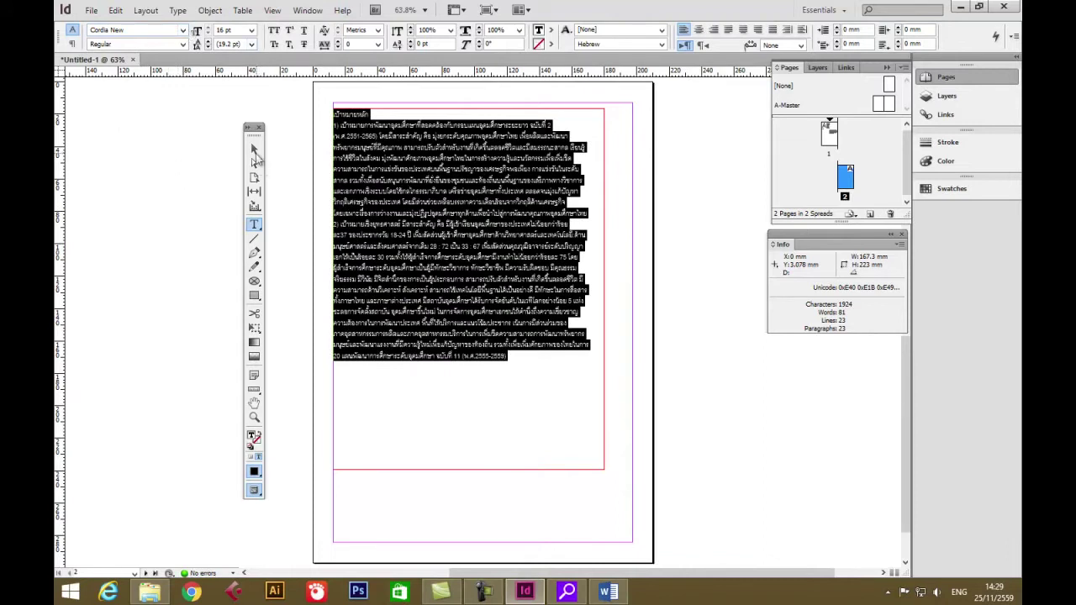
# Step: Fit the page 2 text frame to the upper and side margins, resized to about 184.6 × 181.3 mm so all its text fits
pyautogui.click(254, 151)
pyautogui.moveTo(333, 290); pyautogui.dragTo(392, 289)
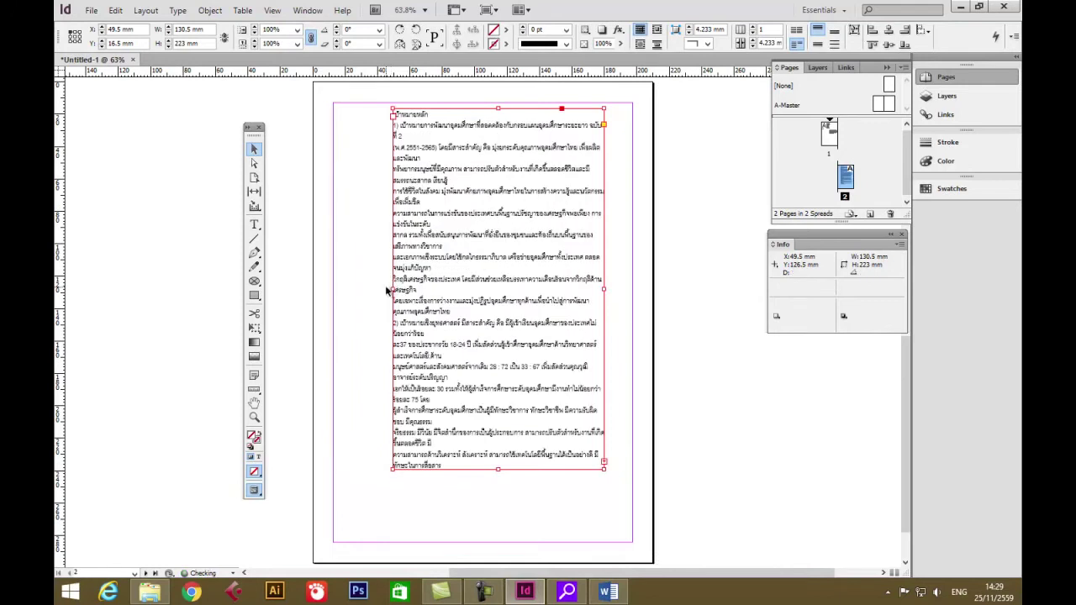
pyautogui.moveTo(515, 204); pyautogui.dragTo(510, 189)
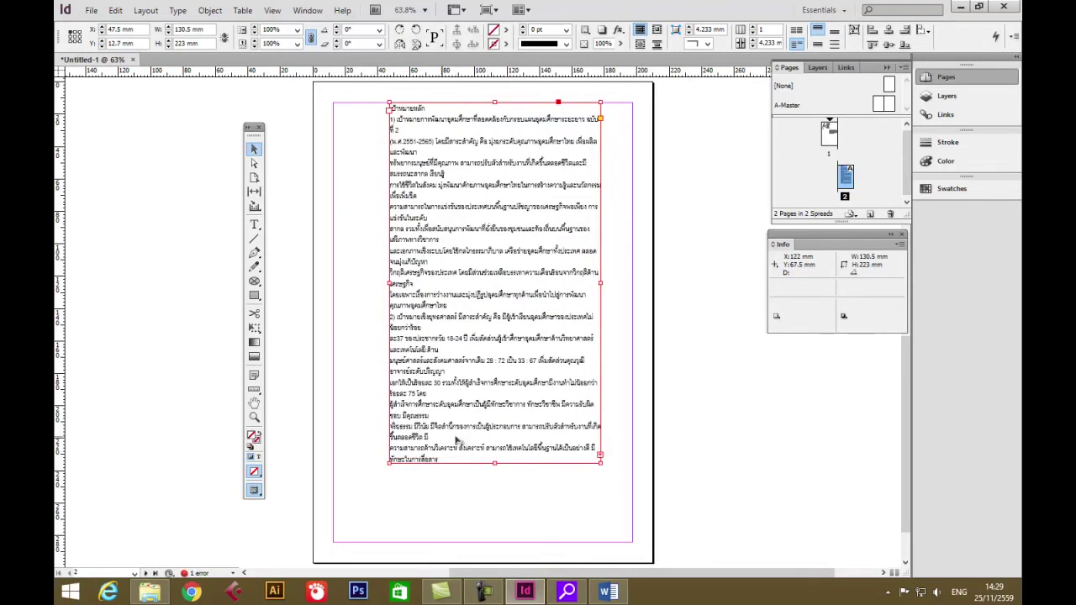
pyautogui.moveTo(495, 463); pyautogui.dragTo(505, 275)
pyautogui.moveTo(389, 191); pyautogui.dragTo(342, 198)
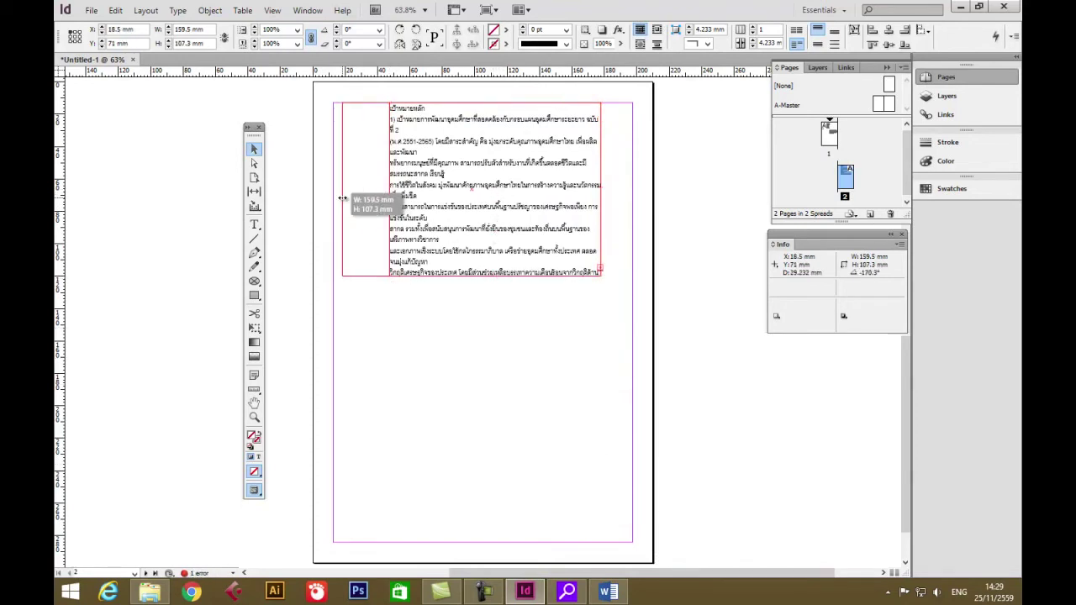
pyautogui.moveTo(600, 190); pyautogui.dragTo(632, 188)
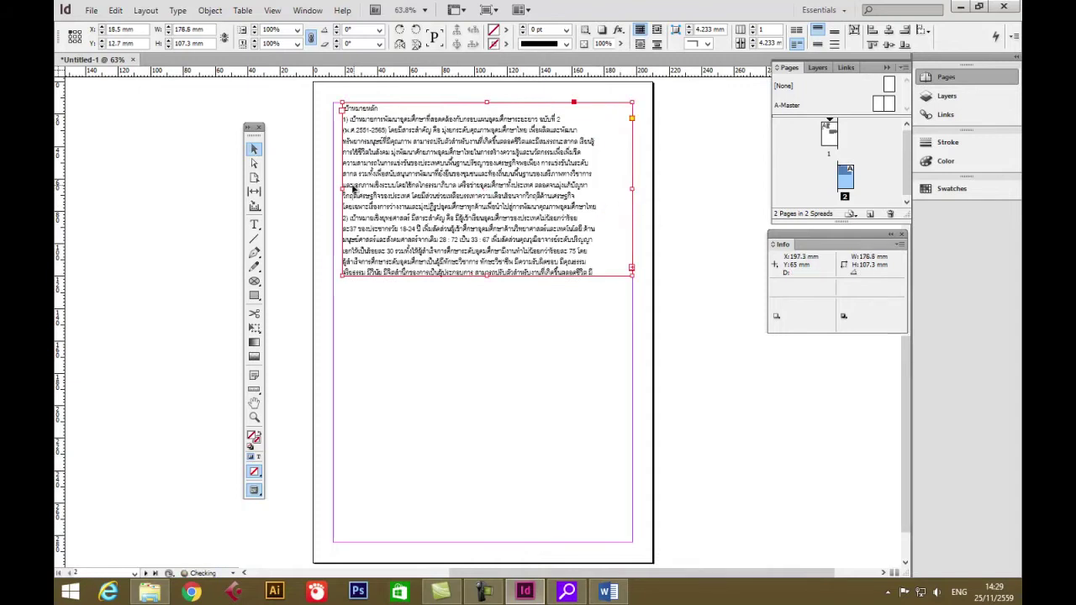
pyautogui.moveTo(341, 189); pyautogui.dragTo(333, 190)
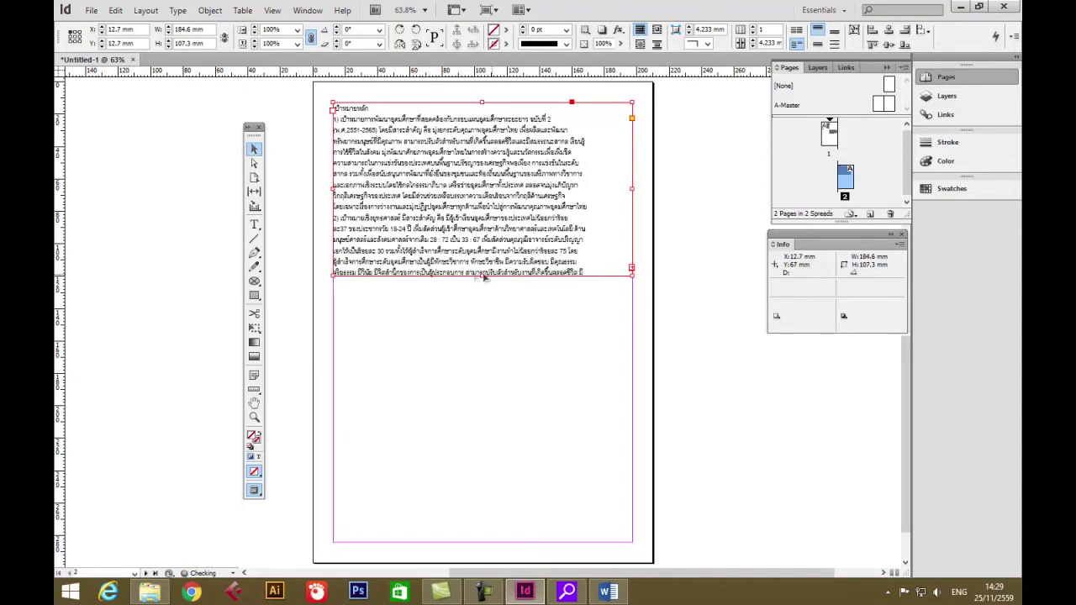
pyautogui.moveTo(485, 276); pyautogui.dragTo(494, 400)
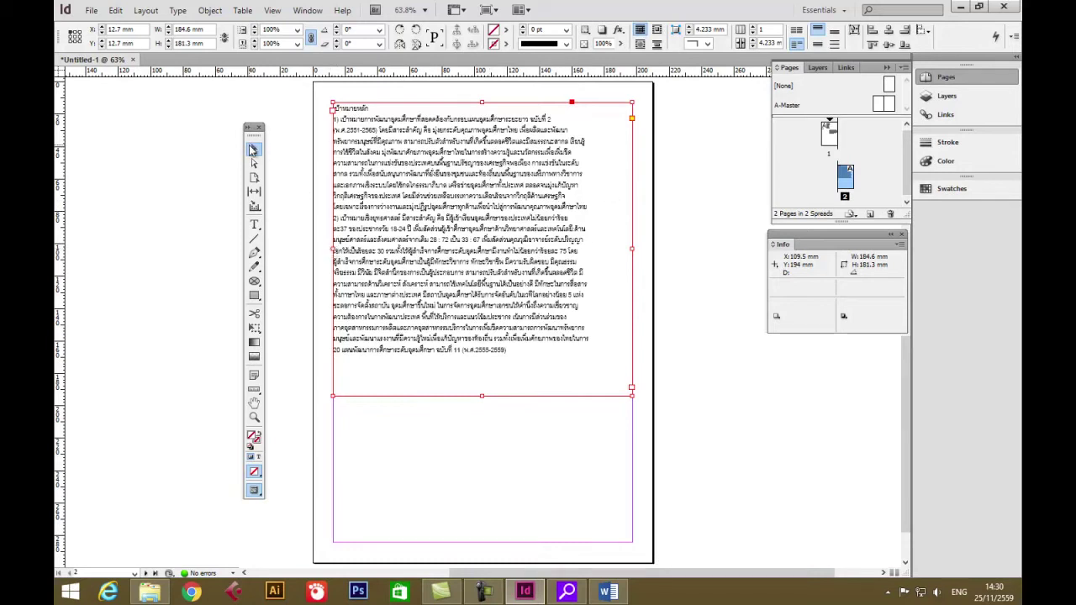
# Step: Go to page 1 and insert a new blank page after it
pyautogui.click(835, 143)
pyautogui.doubleClick(833, 143)
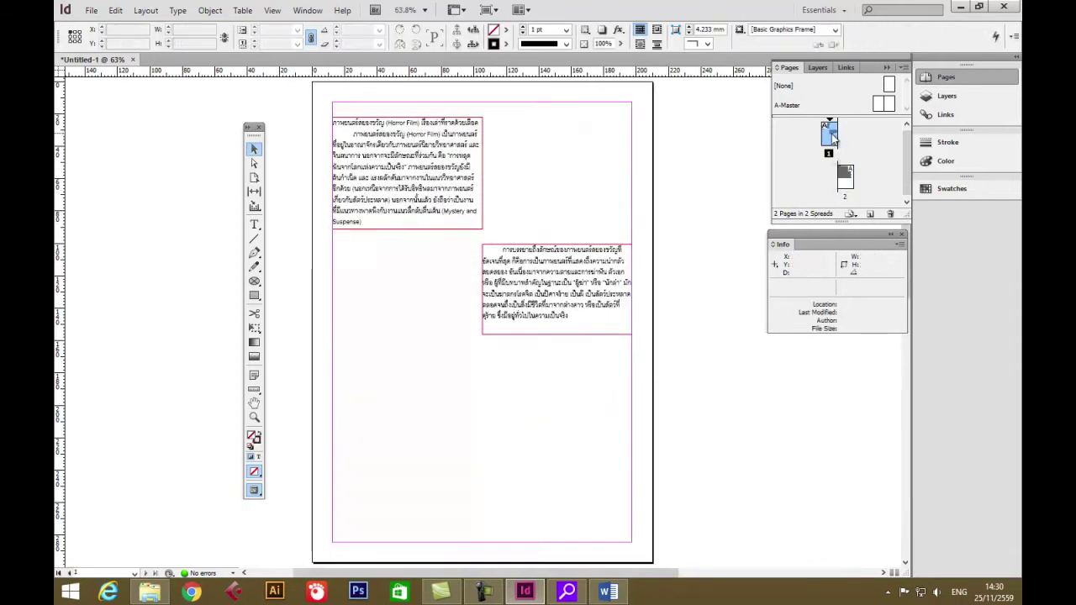
pyautogui.click(560, 273)
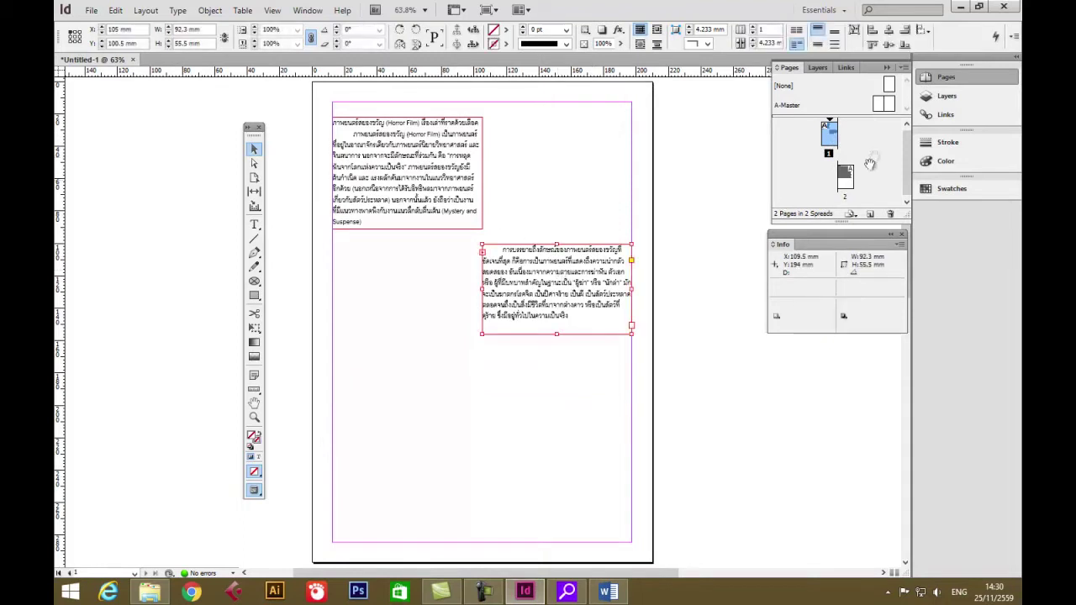
pyautogui.click(825, 189)
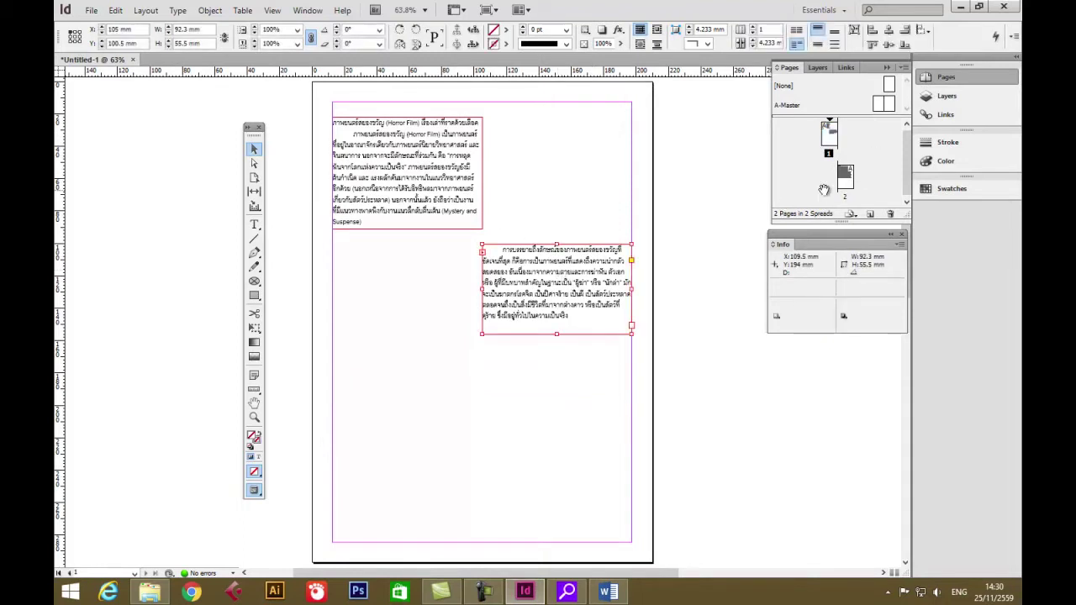
pyautogui.click(870, 214)
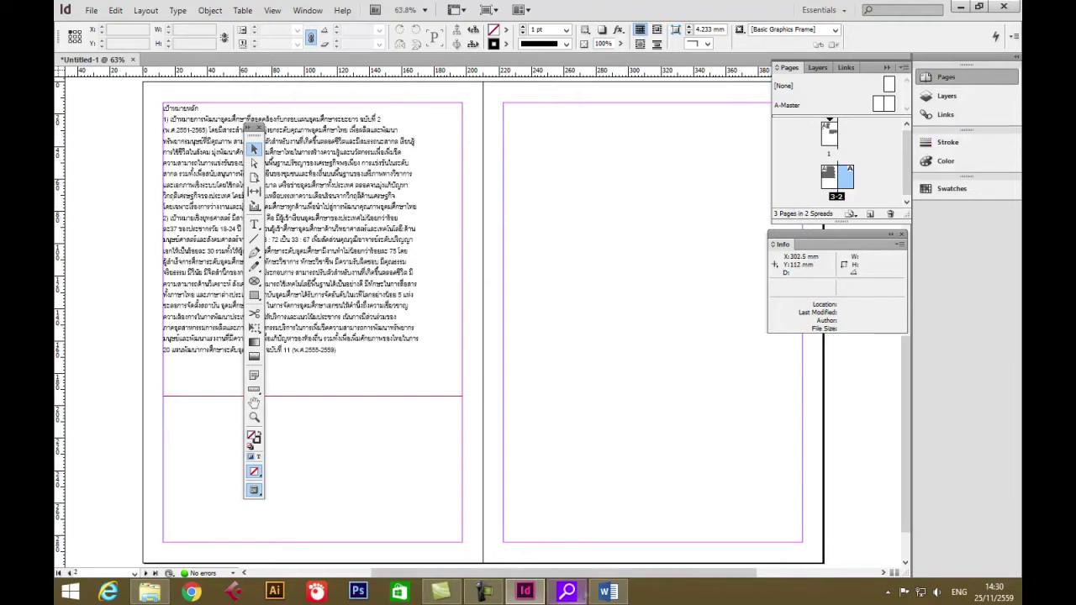
# Step: Switch to Word and select the Resolution, Dpi article body on page 4, starting at "ส่วนสำคัญอีกส่วนที่หลายท่าน"
pyautogui.click(608, 593)
pyautogui.click(468, 485)
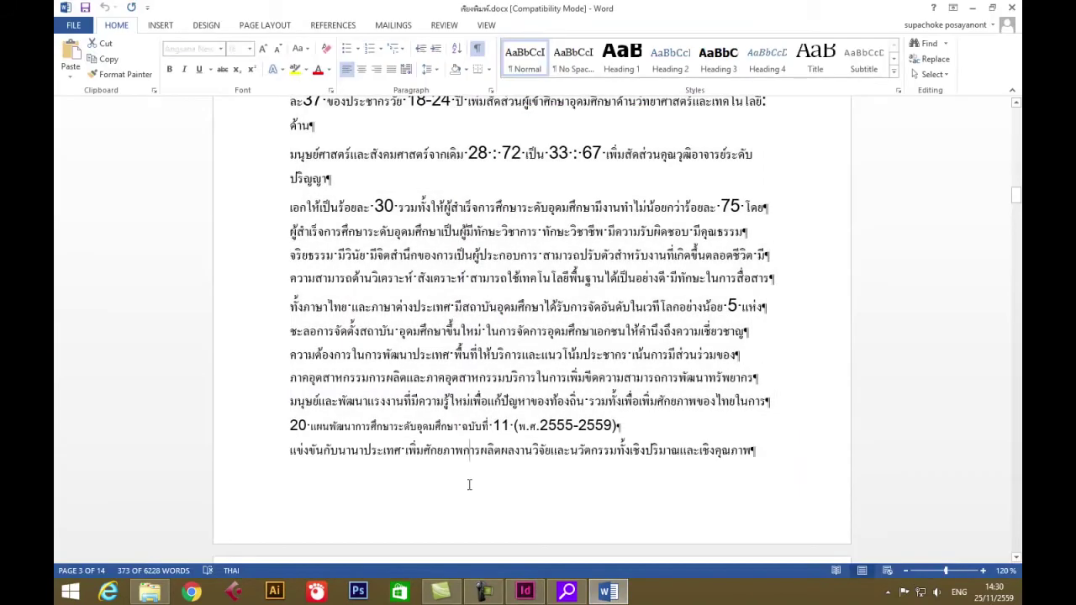
pyautogui.scroll(-10, 471, 484)
pyautogui.scroll(-2, 473, 483)
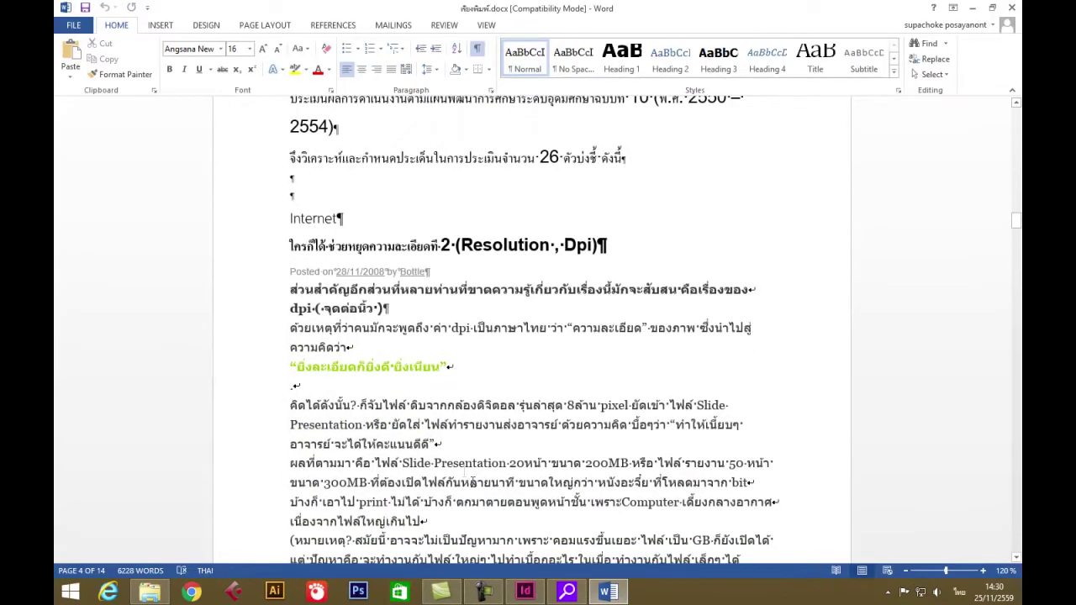
pyautogui.moveTo(285, 240); pyautogui.dragTo(618, 216)
pyautogui.scroll(5, 618, 213)
pyautogui.scroll(-10, 639, 269)
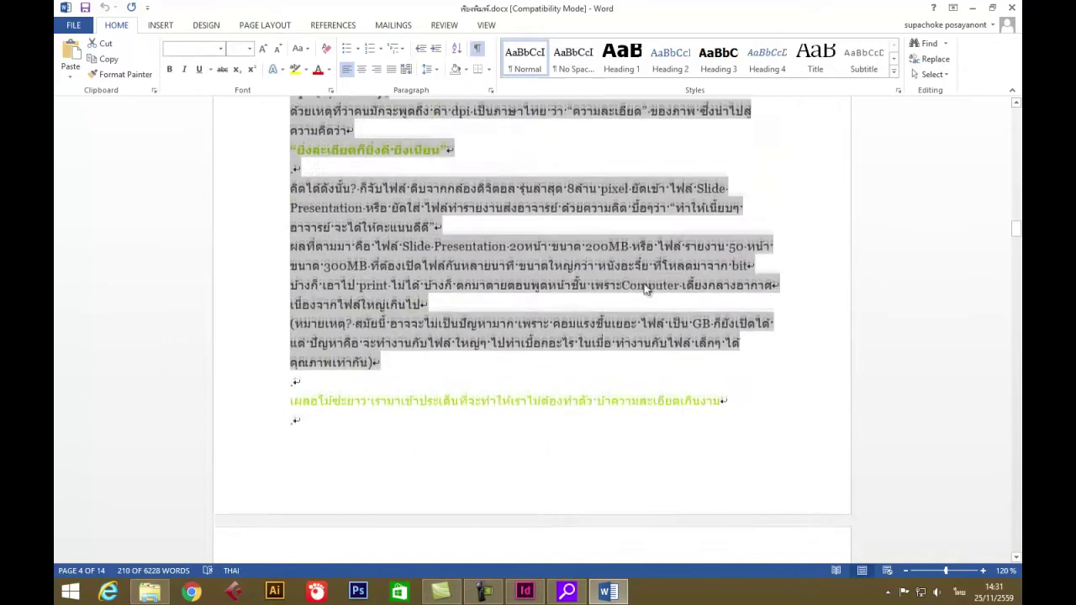
pyautogui.moveTo(622, 509); pyautogui.dragTo(353, 289)
pyautogui.moveTo(300, 322); pyautogui.dragTo(284, 315)
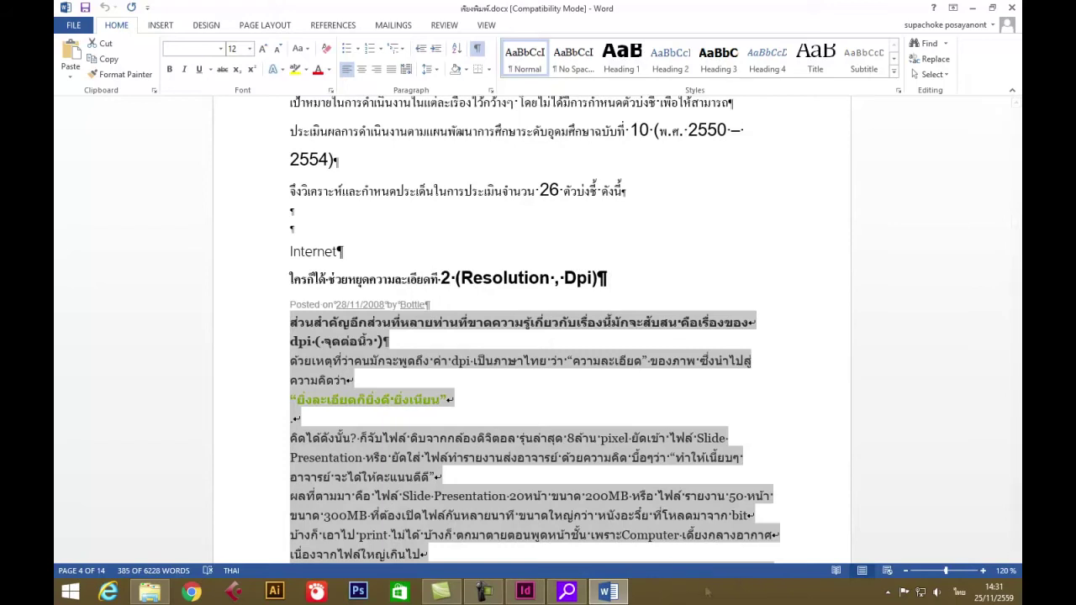
# Step: Switch to InDesign and paste the copied article into a new text frame, about 134.8 × 206.8 mm, on blank page 2
pyautogui.click(525, 592)
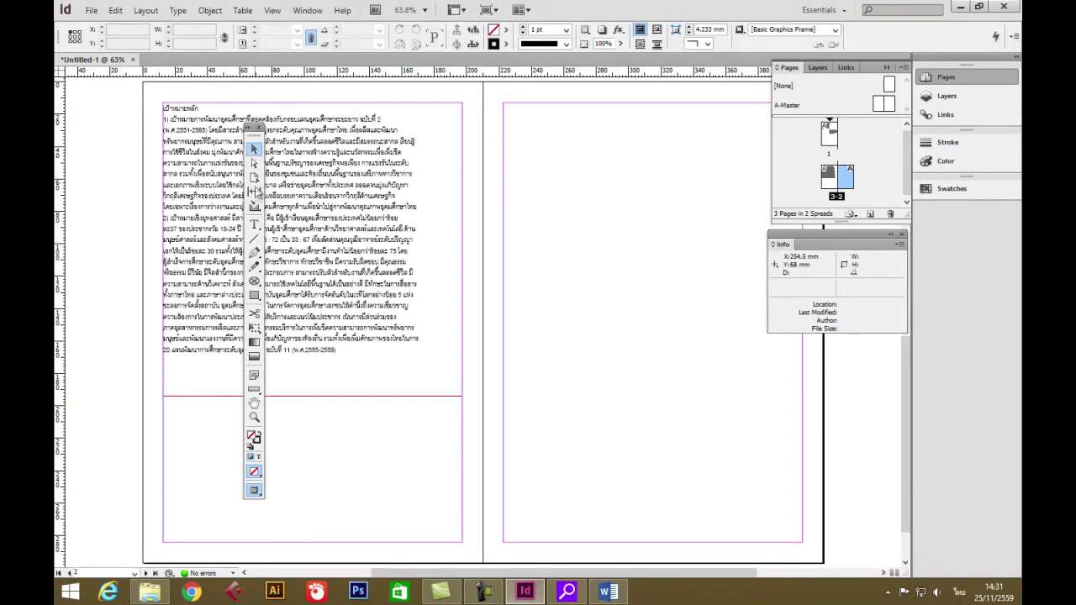
pyautogui.click(254, 224)
pyautogui.moveTo(584, 206); pyautogui.dragTo(805, 544)
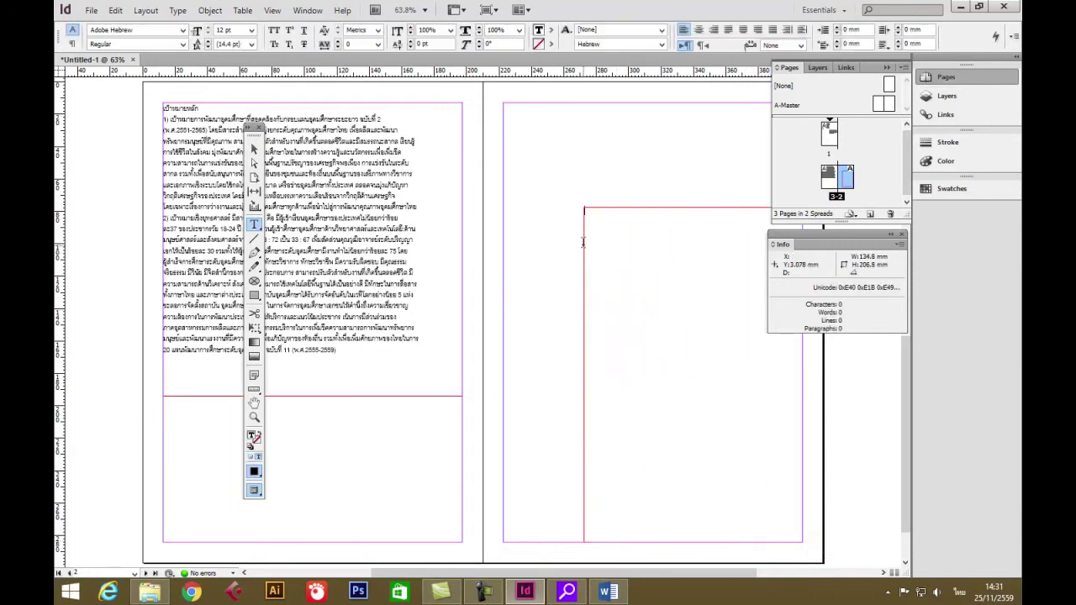
pyautogui.hotkey('ctrl', 'v')
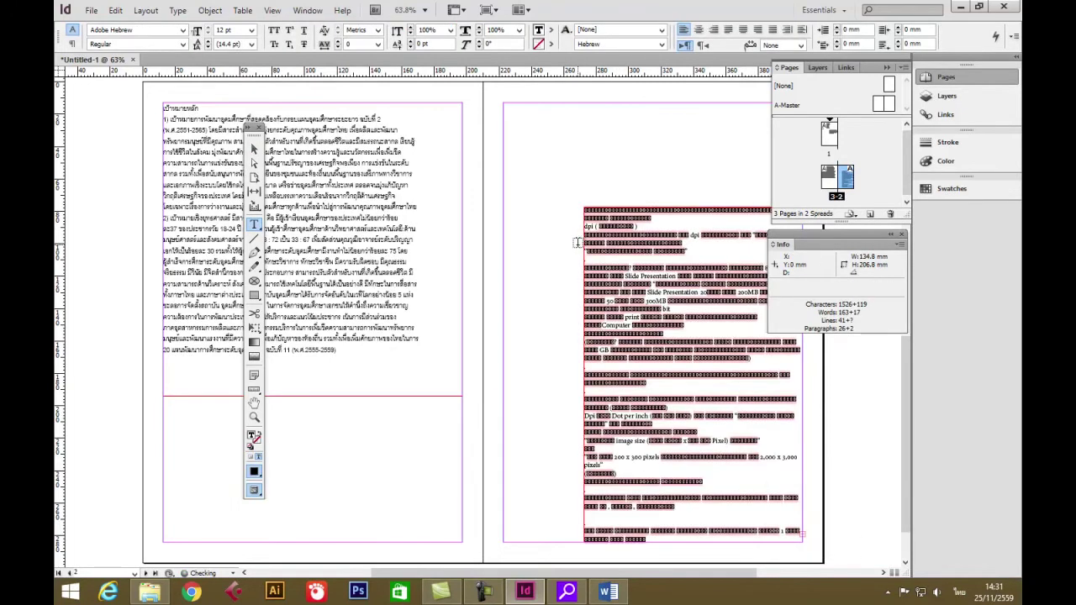
# Step: Format all the pasted article text on page 2 in Cordia New at 16 pt
pyautogui.click(608, 276)
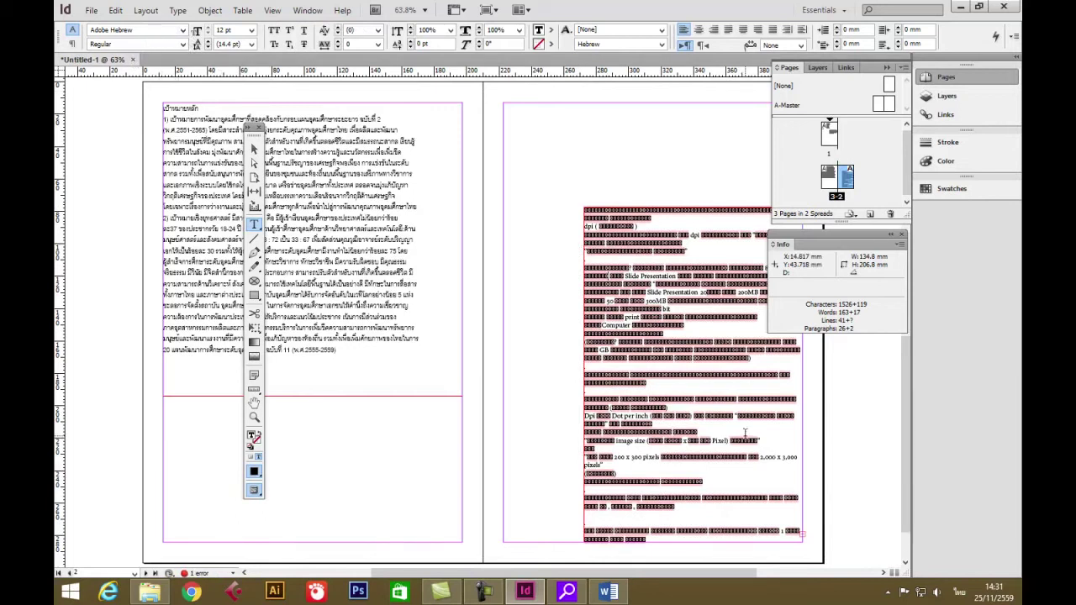
pyautogui.hotkey('ctrl', 'a')
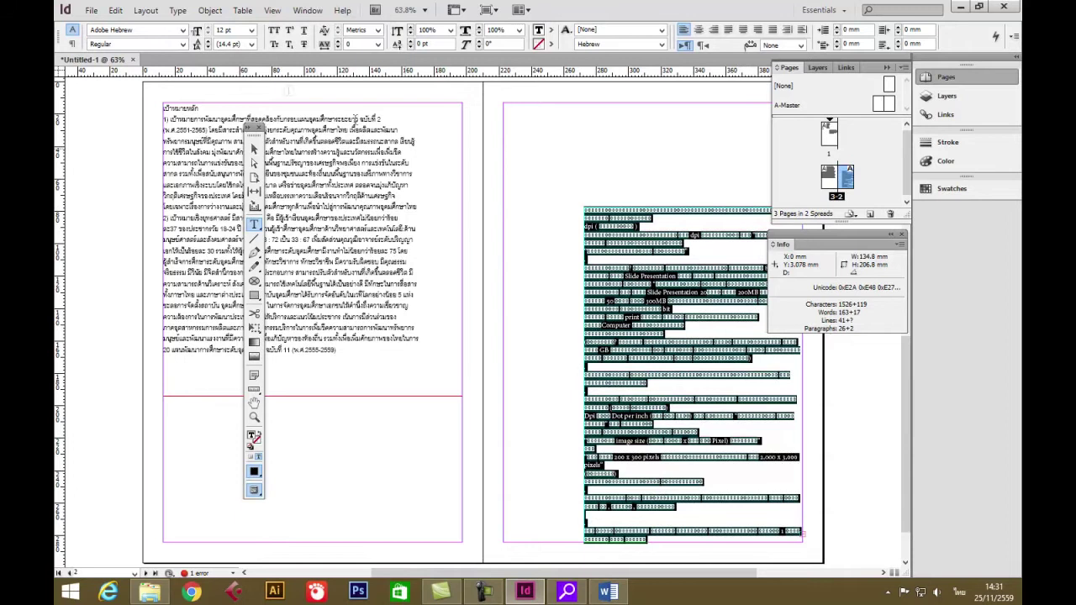
pyautogui.click(183, 32)
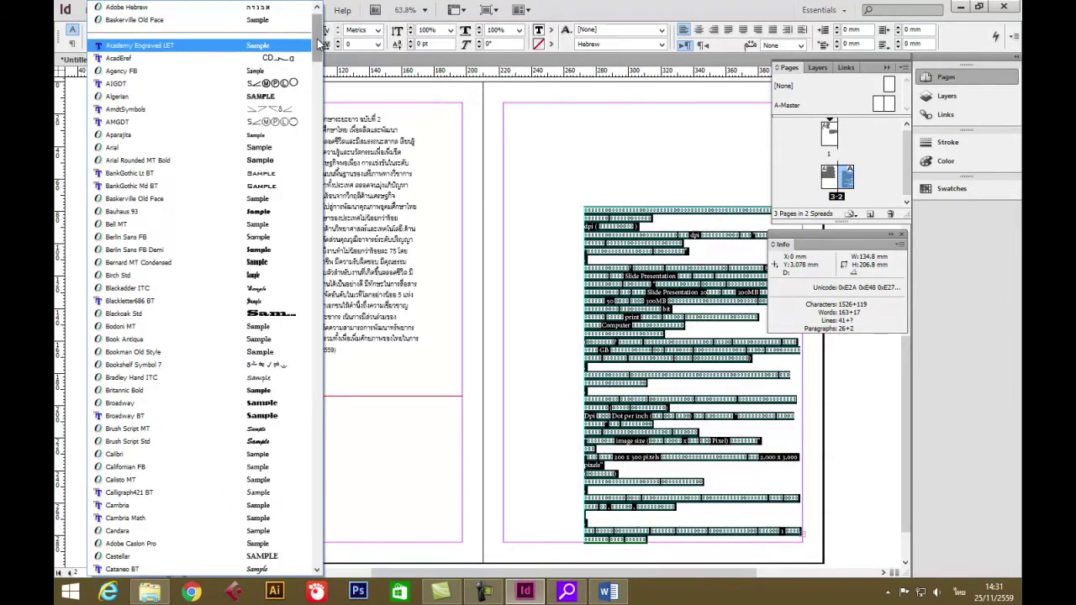
pyautogui.scroll(1, 321, 30)
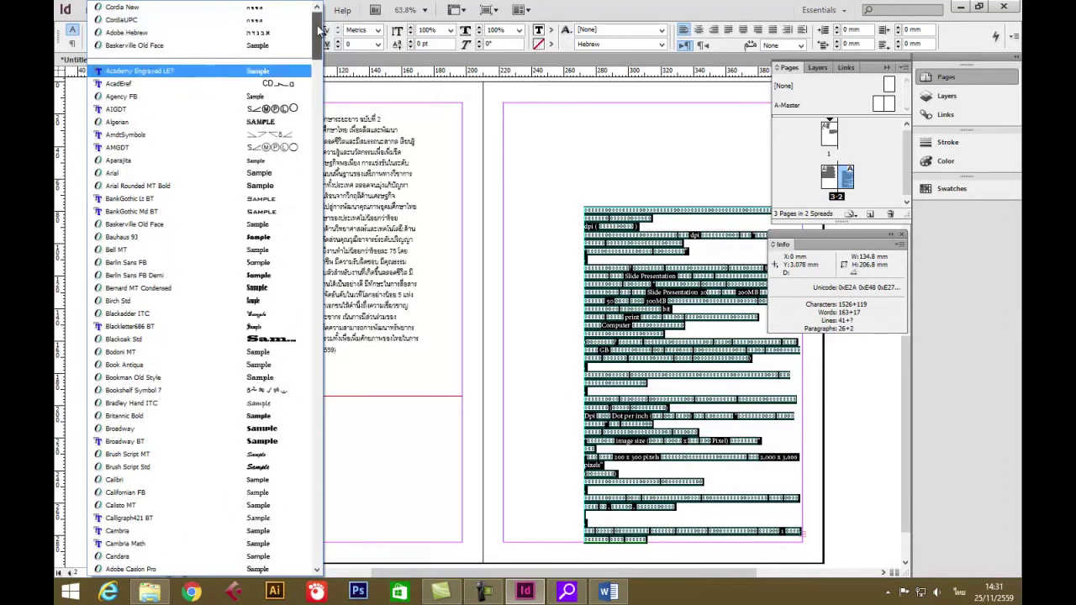
pyautogui.click(198, 8)
pyautogui.click(157, 31)
pyautogui.press('Tab')
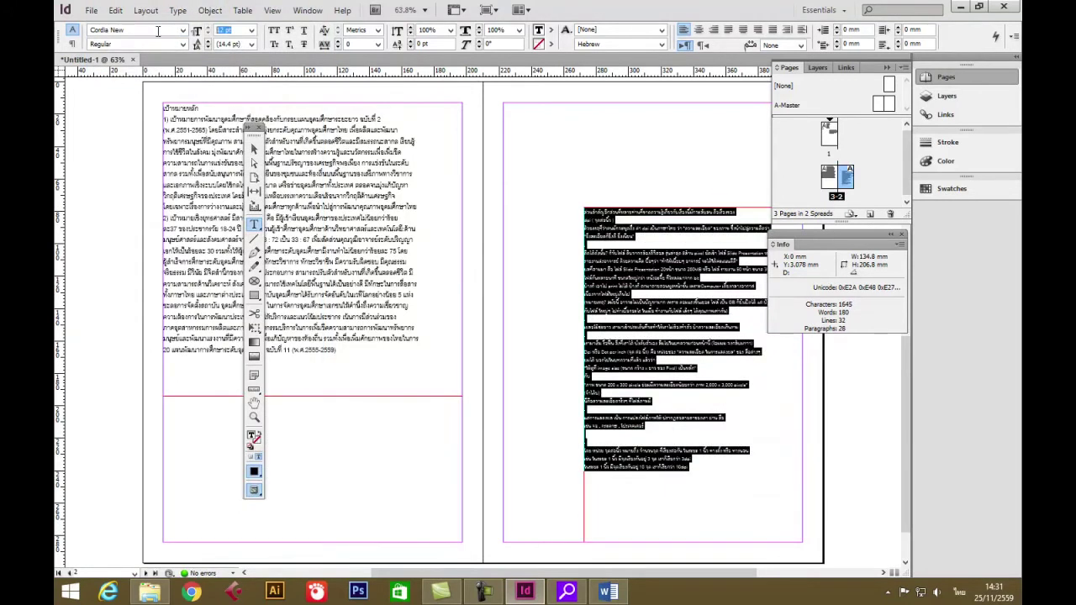
pyautogui.write('16')
pyautogui.press('Return')
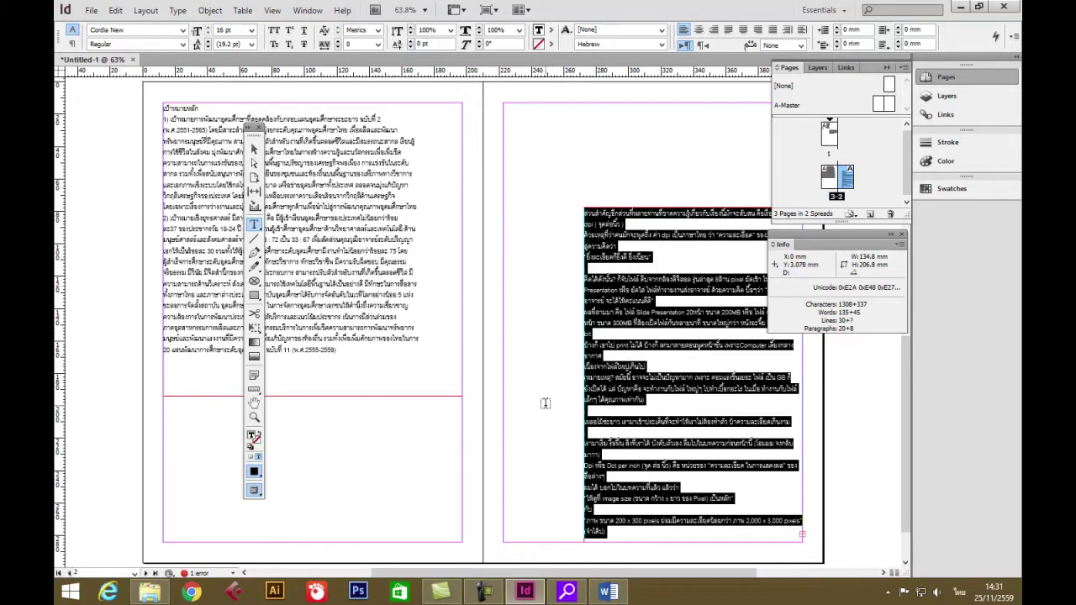
pyautogui.click(485, 592)
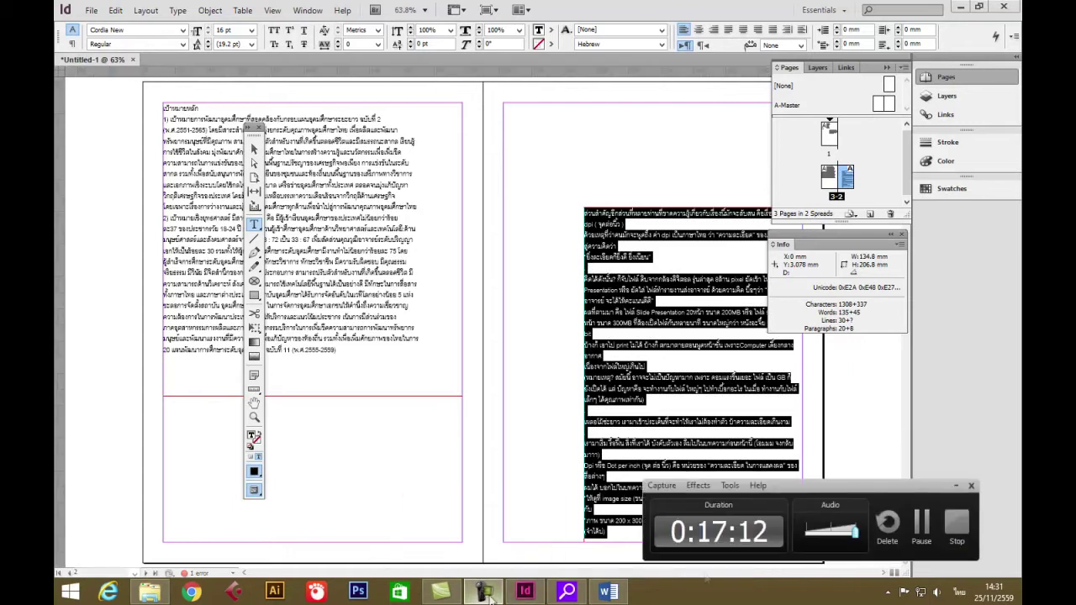
pyautogui.click(922, 523)
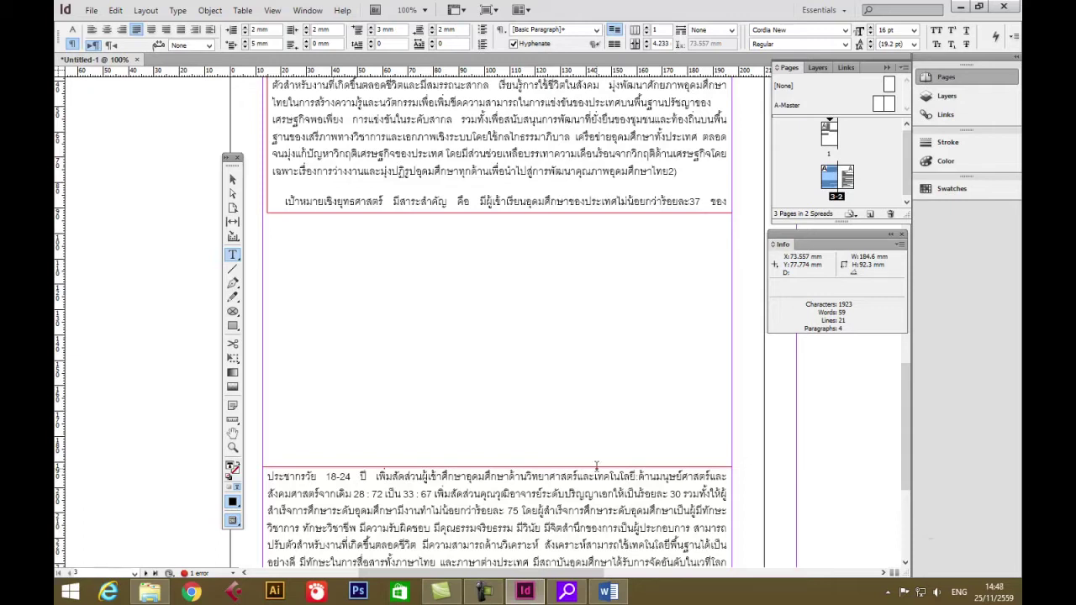
# Step: On page 2, join the article's opening lines, from "dpi ( จุดต่อนิ้ว )" through the "ยิ่งละเอียดก็ยิ่งดี ยิ่งเนียน" quote, into one paragraph
pyautogui.scroll(-3, 410, 452)
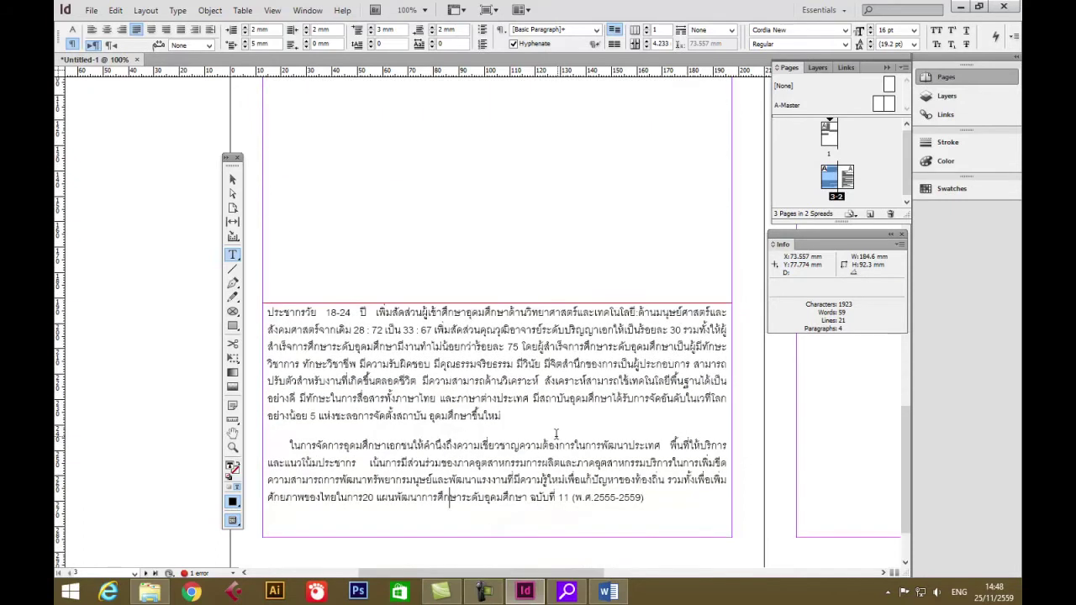
pyautogui.doubleClick(846, 182)
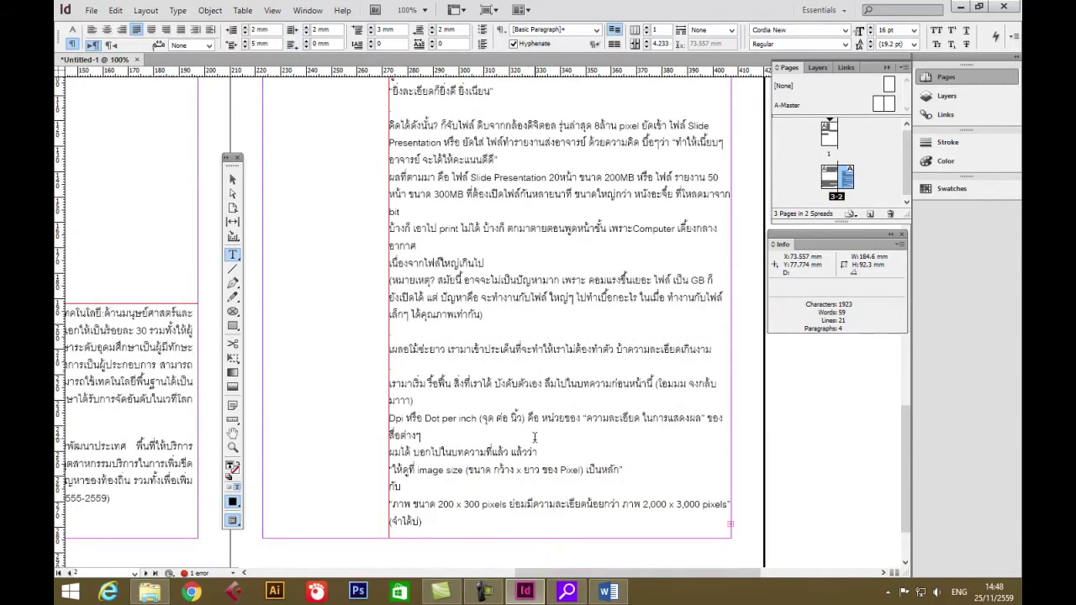
pyautogui.scroll(3, 534, 438)
pyautogui.scroll(2, 533, 437)
pyautogui.scroll(-3, 530, 442)
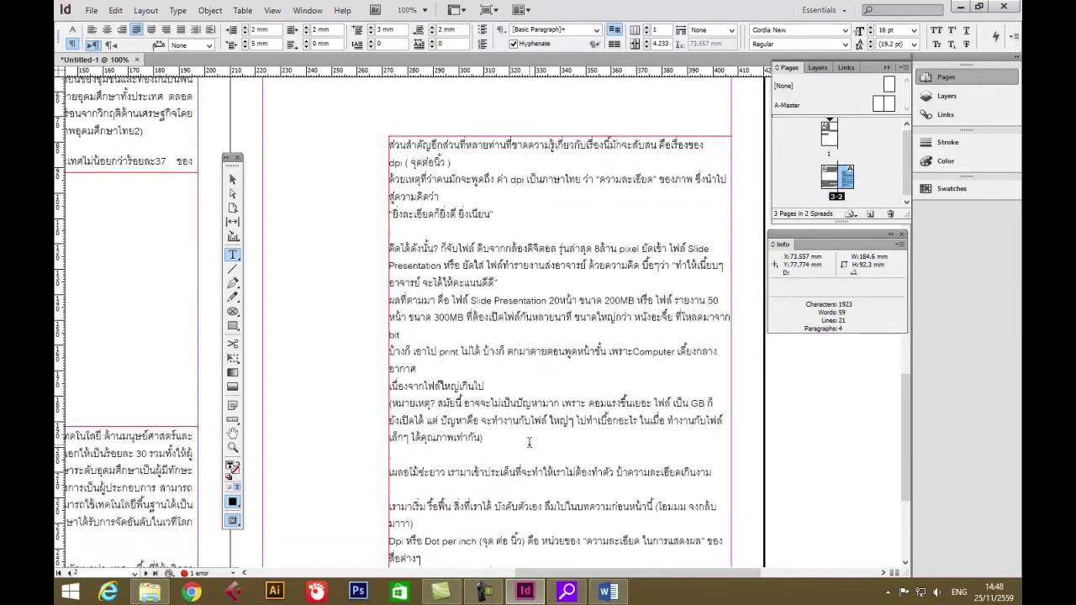
pyautogui.scroll(-4, 530, 443)
pyautogui.scroll(5, 530, 442)
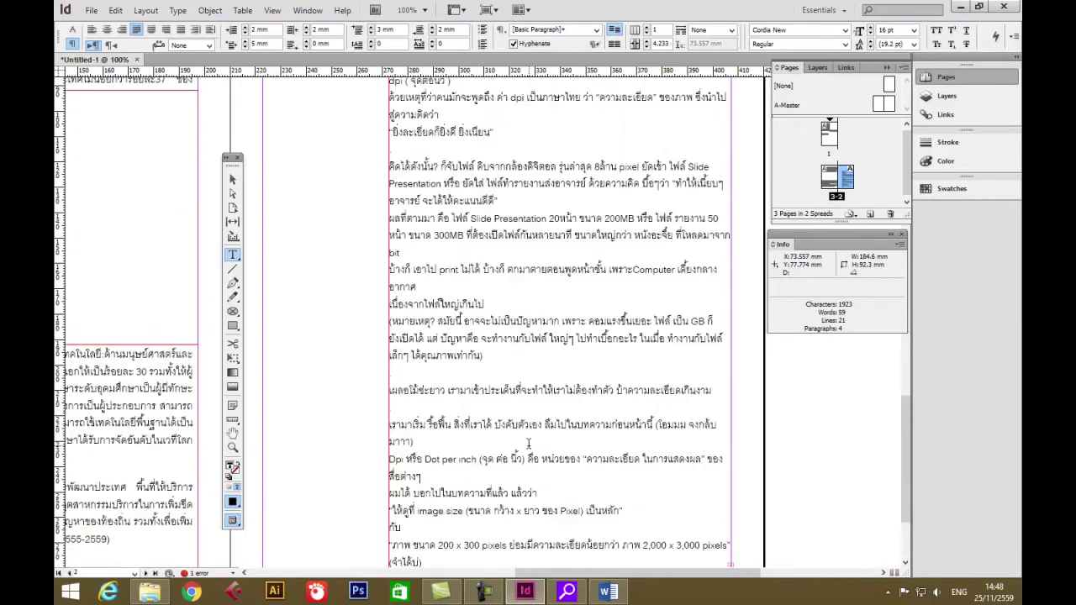
pyautogui.click(459, 204)
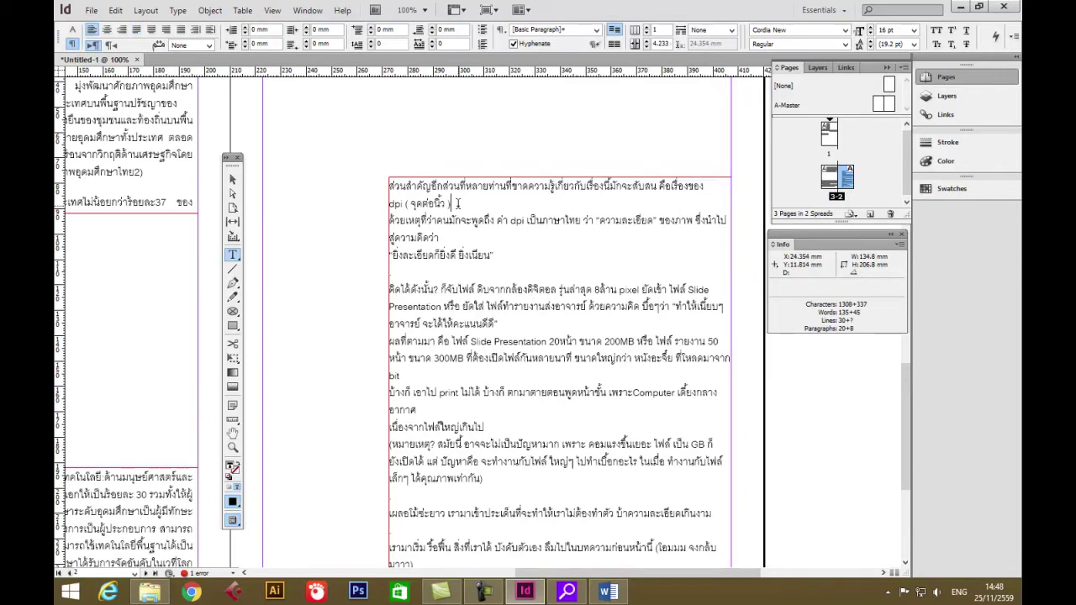
pyautogui.press('Delete')
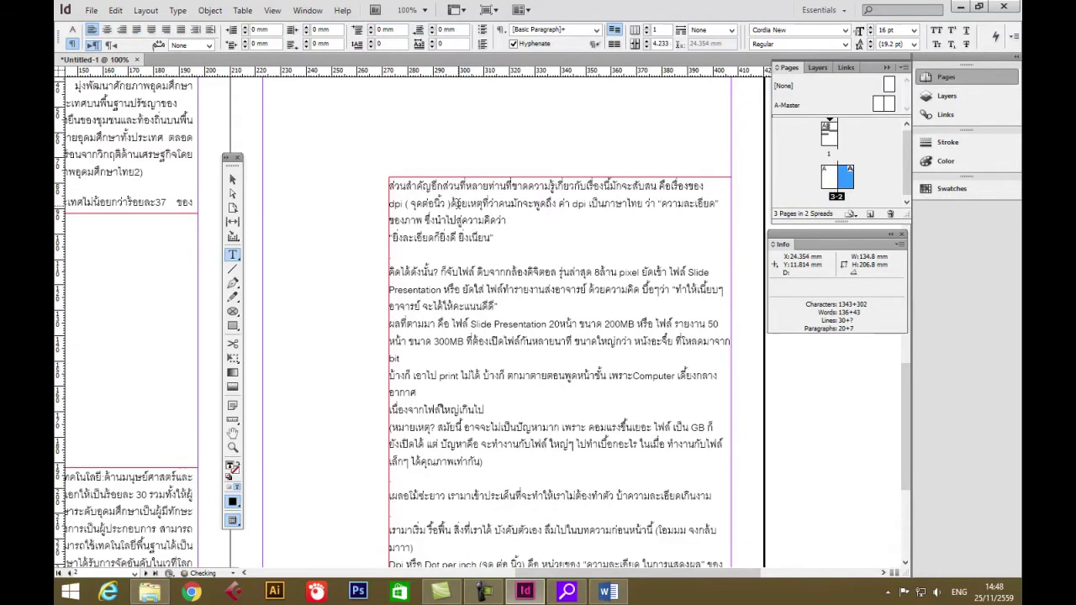
pyautogui.click(512, 220)
pyautogui.press('Delete')
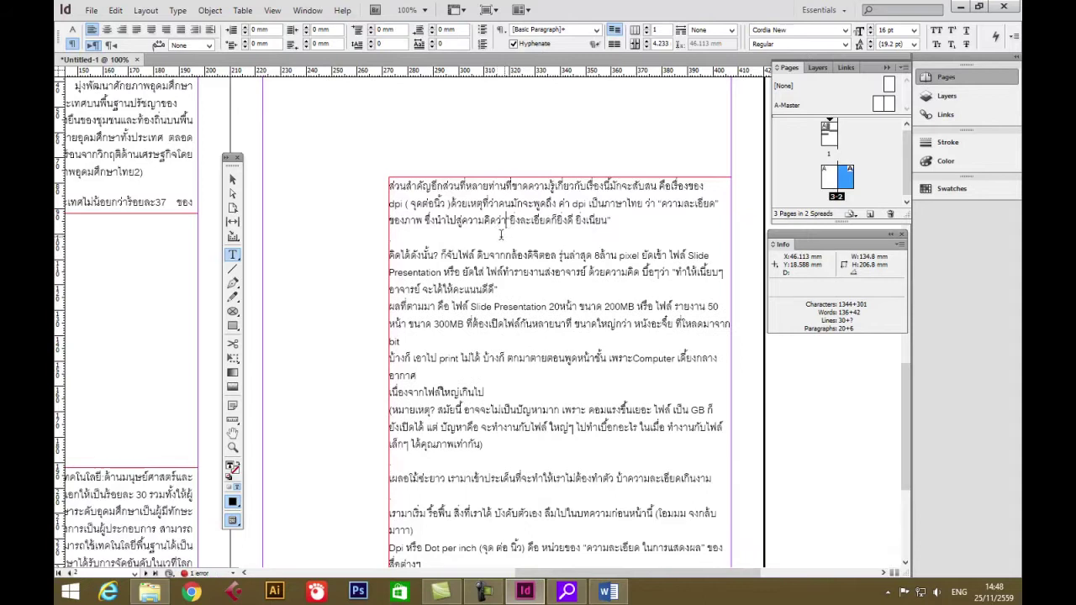
# Step: Remove the blank line after the "ยิ่งละเอียดก็ยิ่งดี ยิ่งเนียน" quote and start "คิดได้ดังนั้น?" as a new paragraph directly below
pyautogui.click(392, 239)
pyautogui.press('BackSpace')
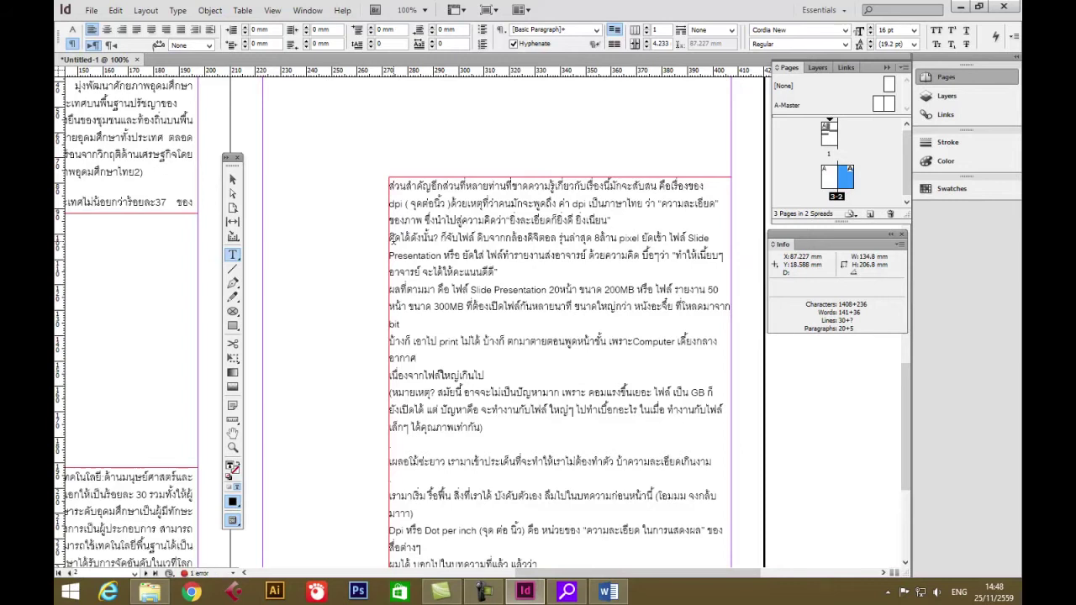
pyautogui.press('Delete')
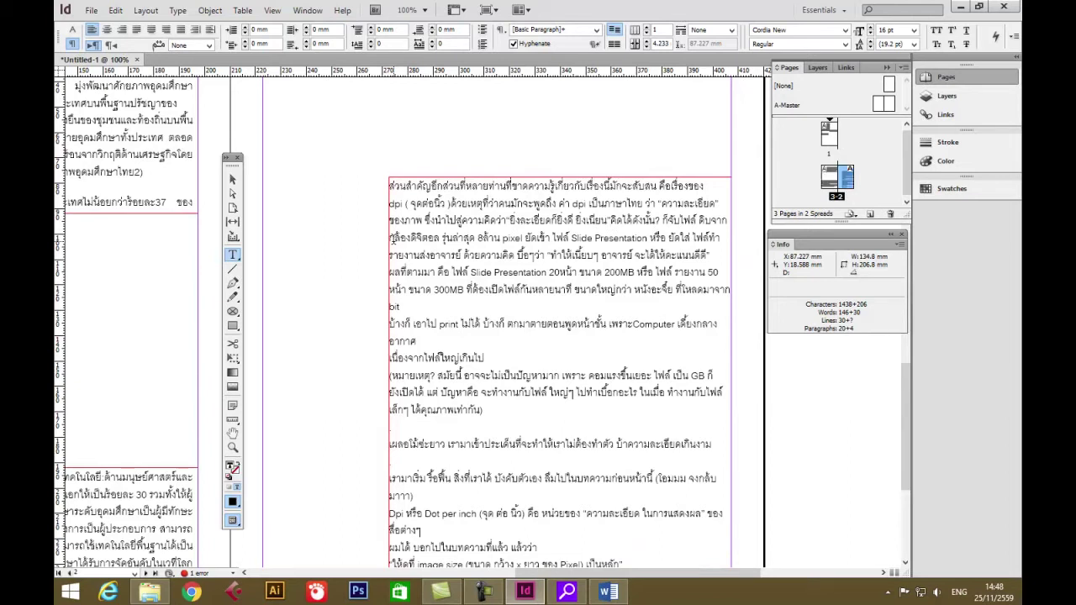
pyautogui.press('Return')
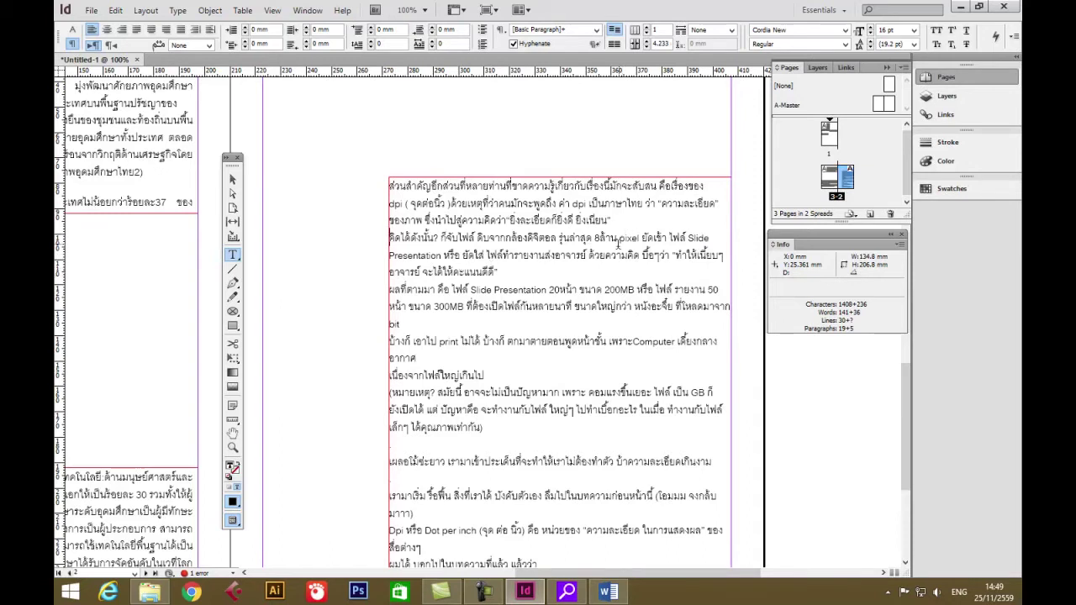
# Step: Join the lines from "ผลที่ตามมา" through "เนื่องจากไฟล์ใหญ่เกินไป" to the "คิดได้ดังนั้น?" paragraph, keeping "(หมายเหตุ?" as a separate paragraph
pyautogui.click(520, 273)
pyautogui.press('Delete')
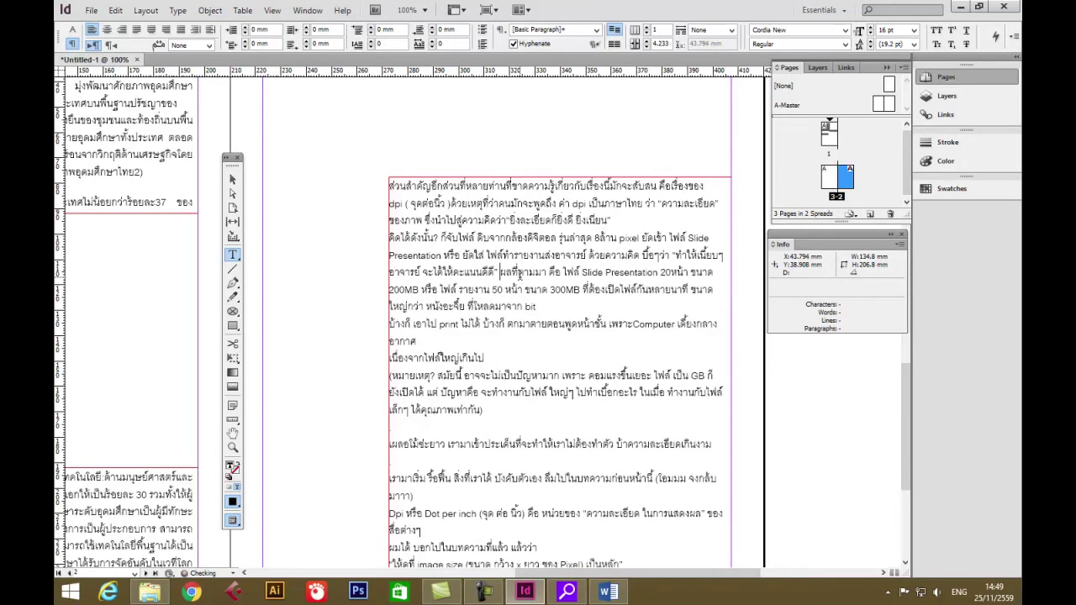
pyautogui.click(549, 305)
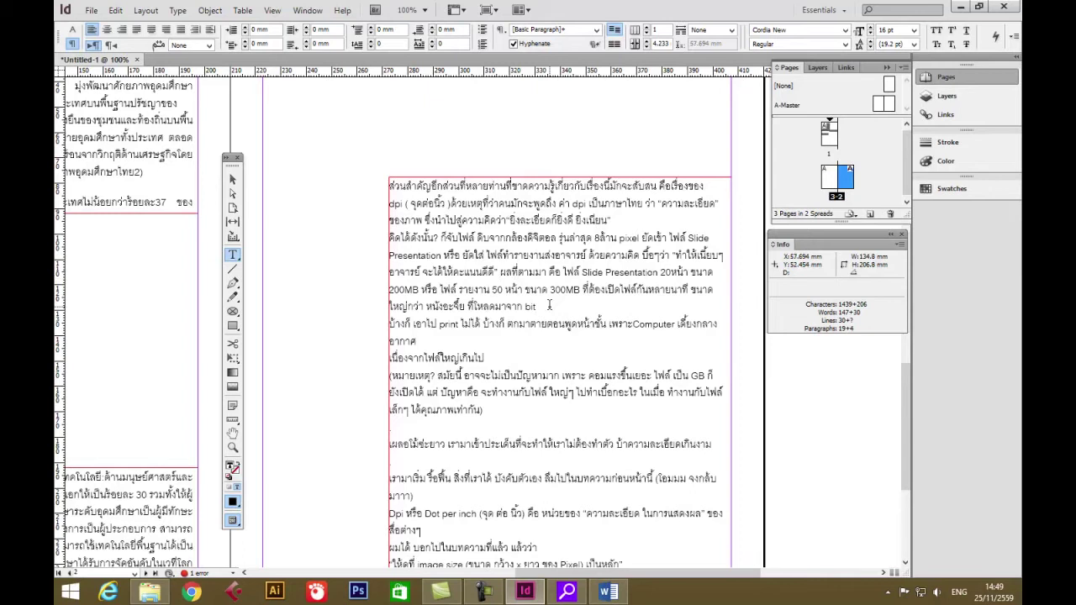
pyautogui.press('Delete')
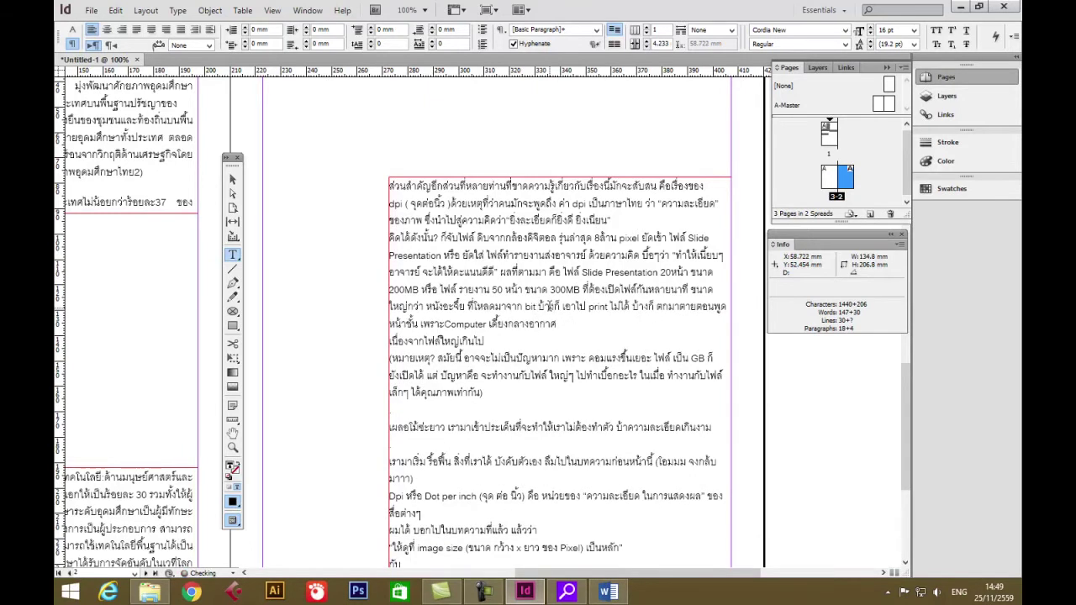
pyautogui.click(561, 324)
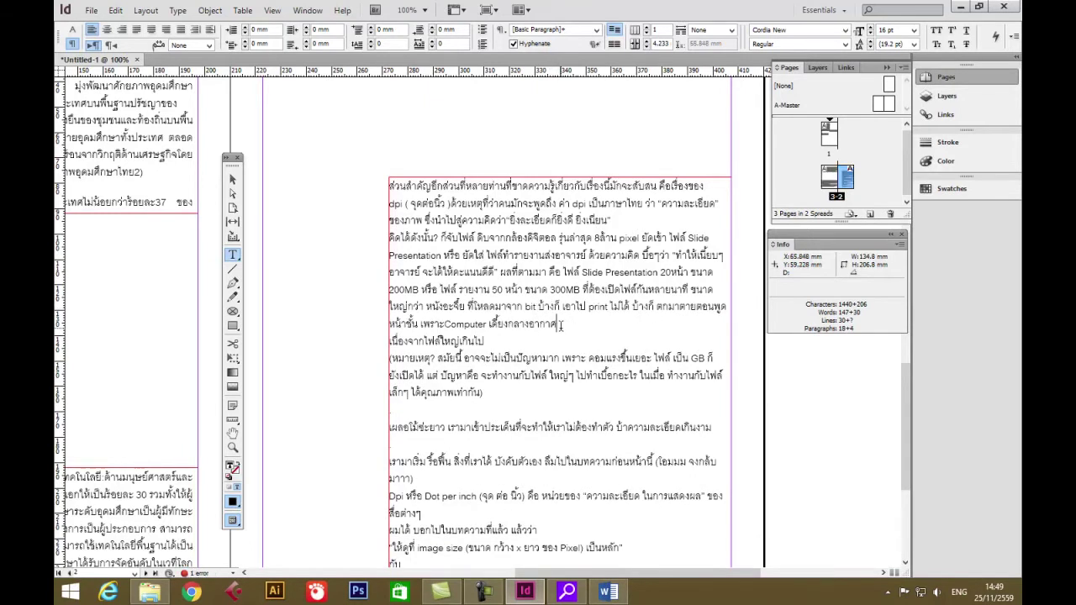
pyautogui.press('Delete')
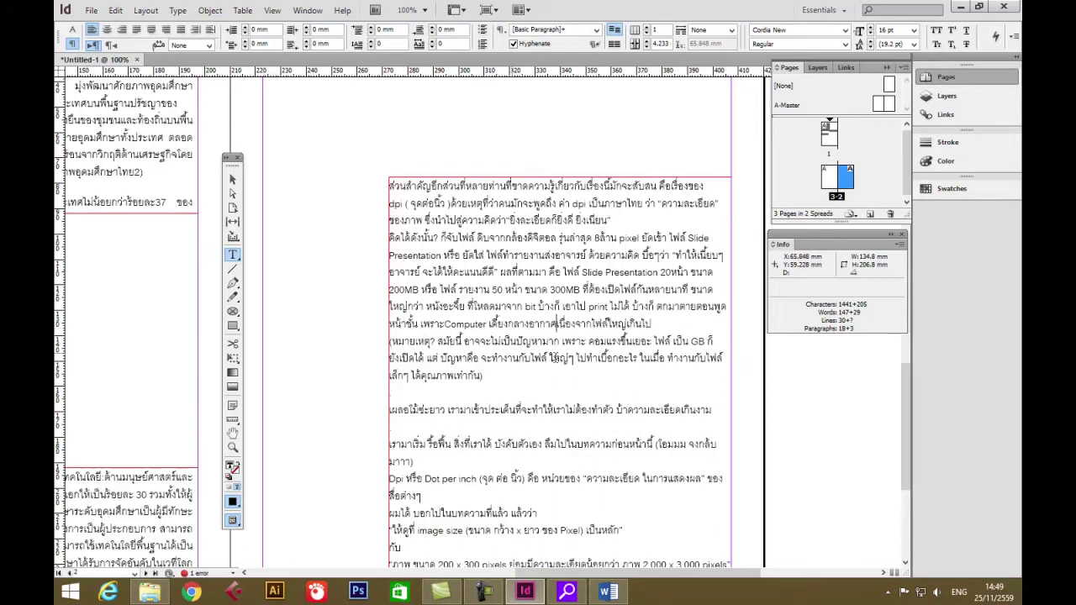
pyautogui.click(653, 323)
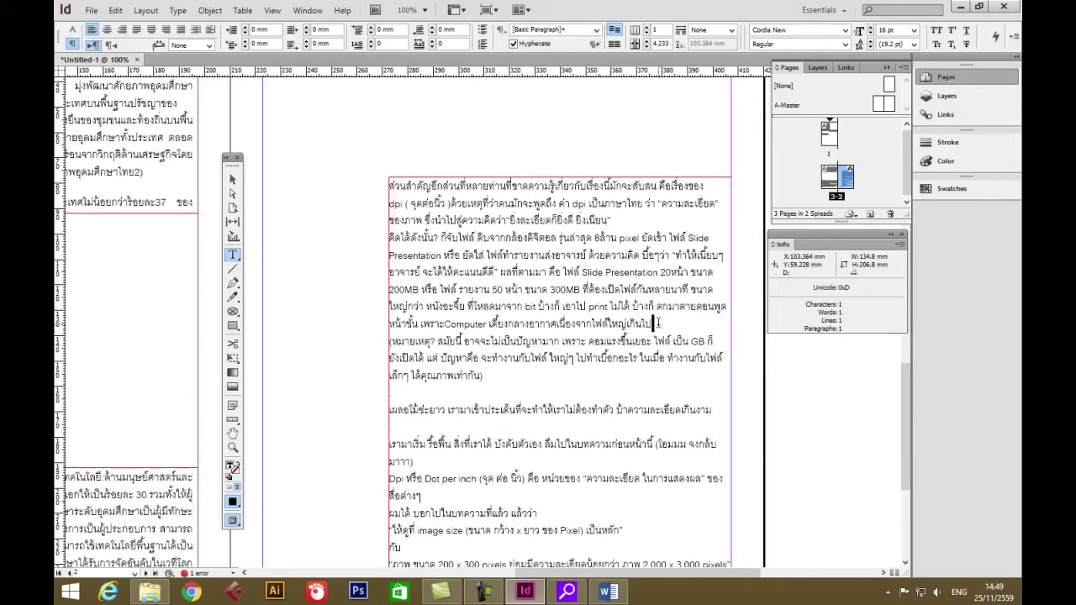
pyautogui.press('Delete')
pyautogui.press('Return')
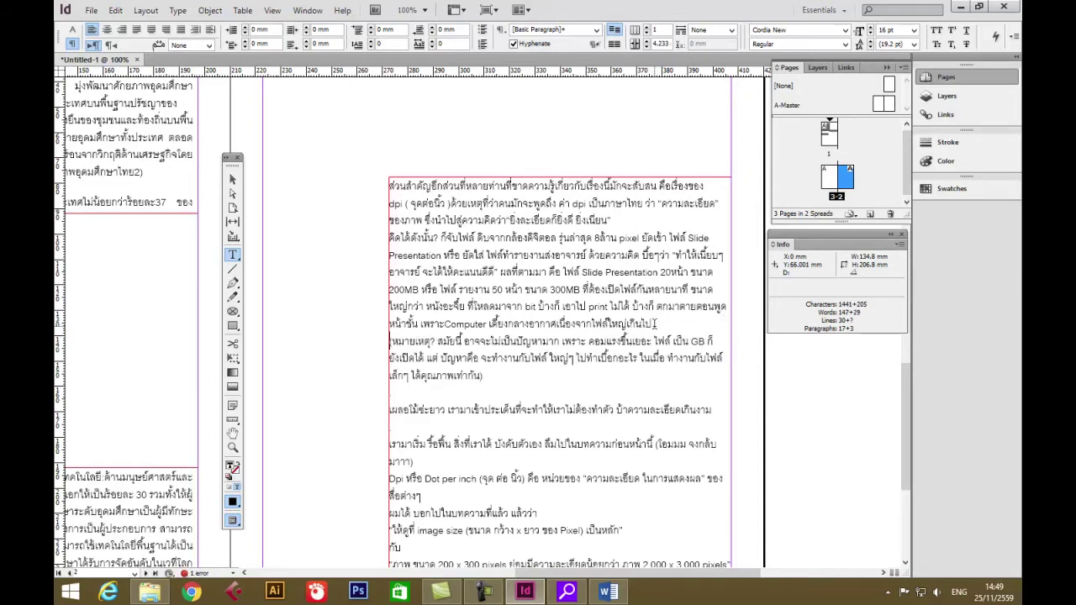
# Step: Delete the blank lines above and below the line beginning "เผลอโม้ซะยาว"
pyautogui.click(512, 384)
pyautogui.press('BackSpace')
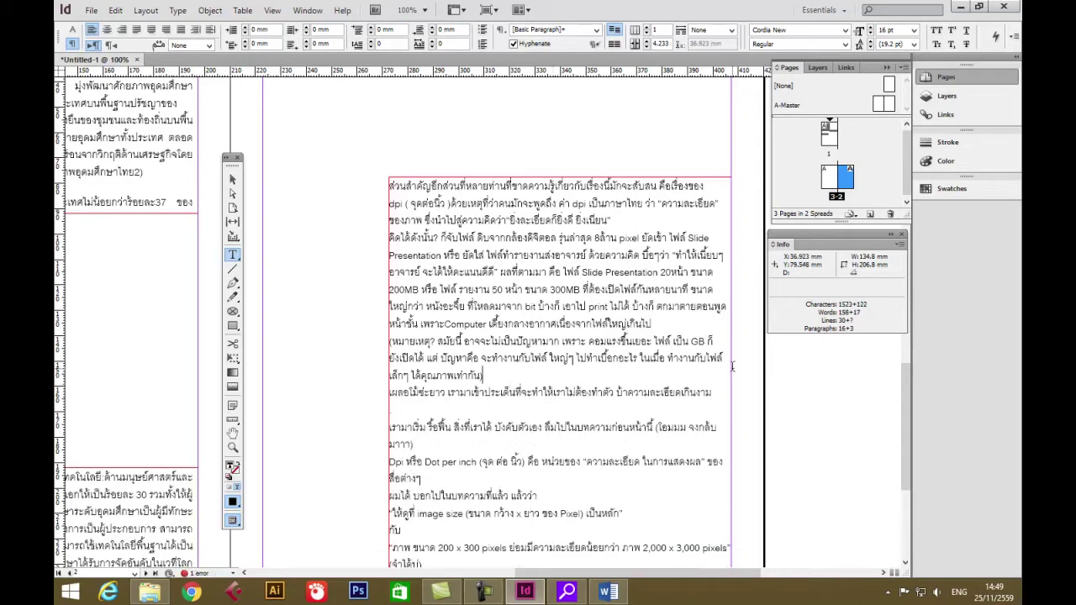
pyautogui.click(694, 427)
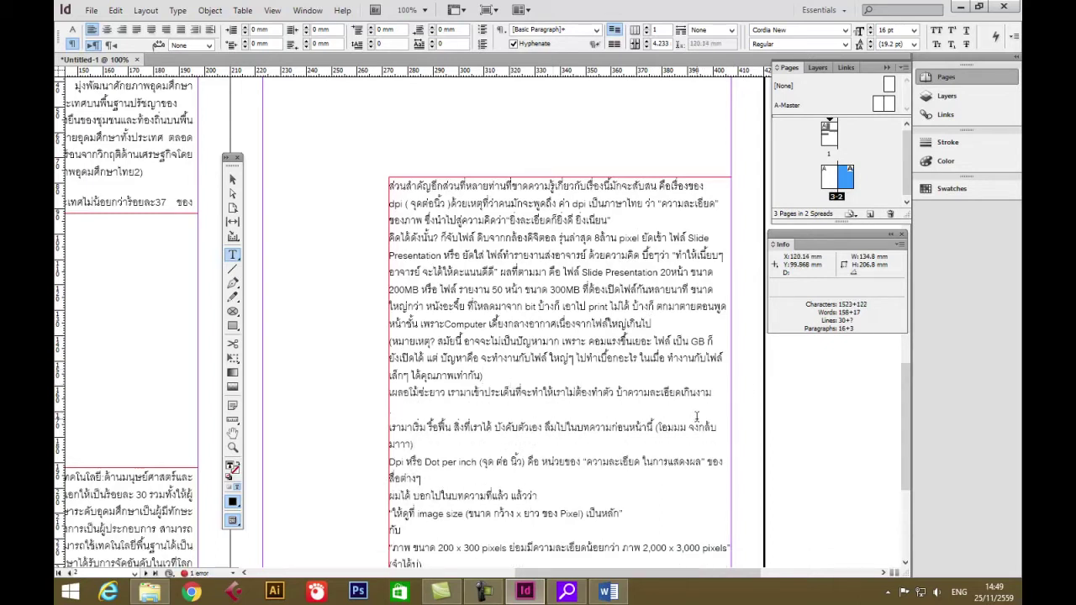
pyautogui.click(393, 407)
pyautogui.press('BackSpace')
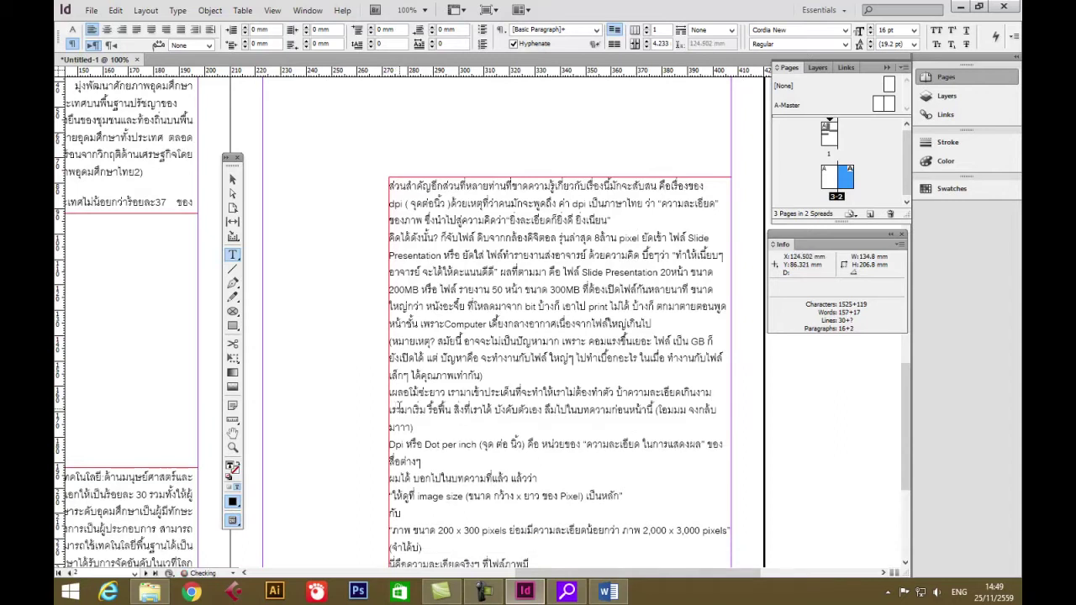
# Step: Join the lines starting "Dpi หรือ Dot per inch", "ผมได้ บอกไปในบทความ" and "ให้ดูที่ image size" to the paragraph beginning "เรามาเริ่ม"
pyautogui.click(422, 429)
pyautogui.press('Delete')
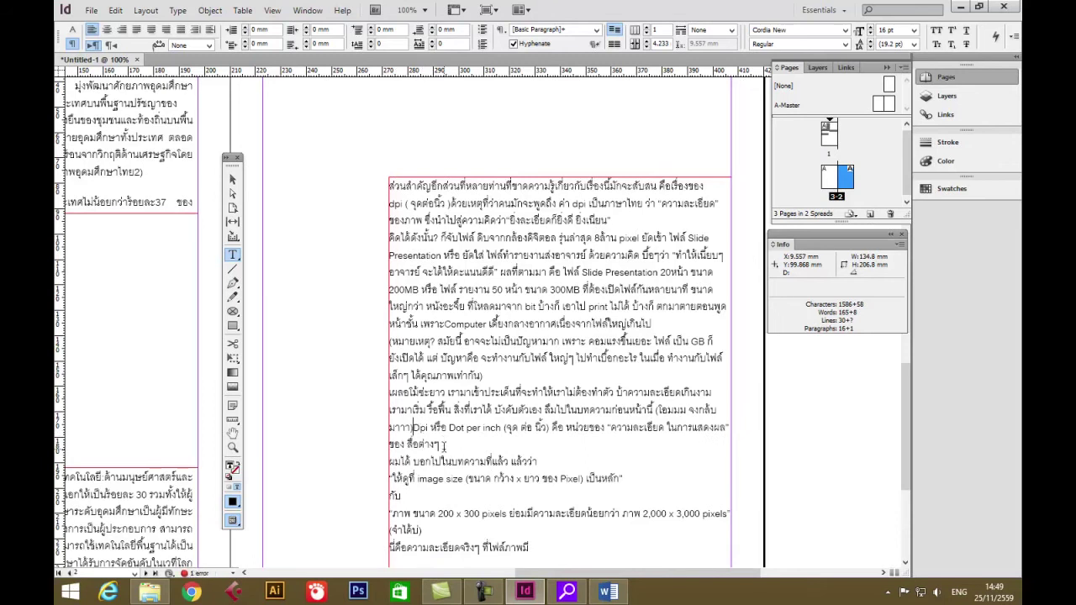
pyautogui.click(443, 445)
pyautogui.press('Delete')
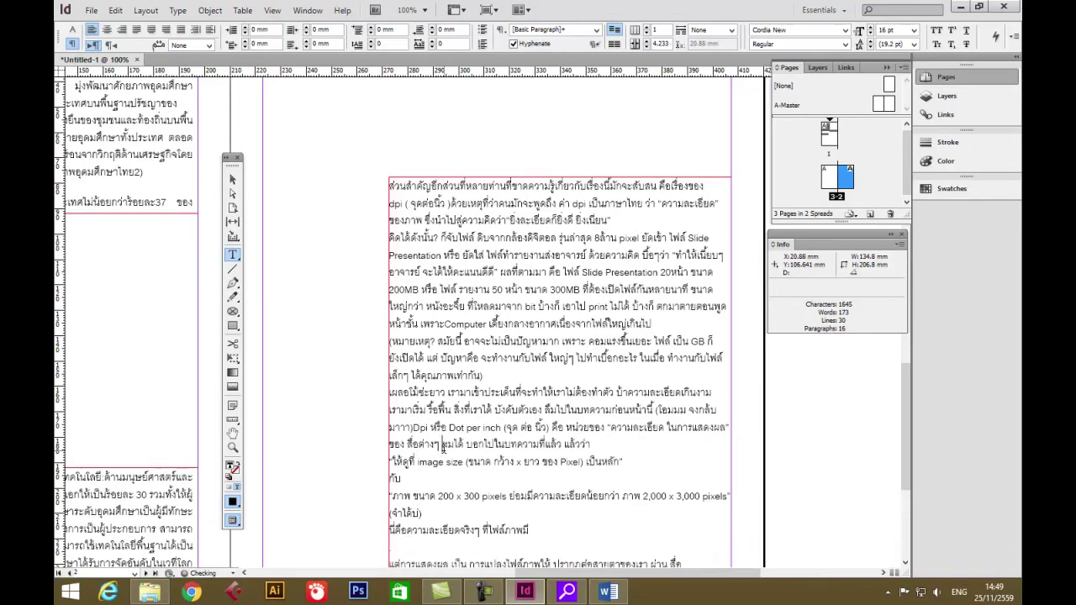
pyautogui.click(600, 447)
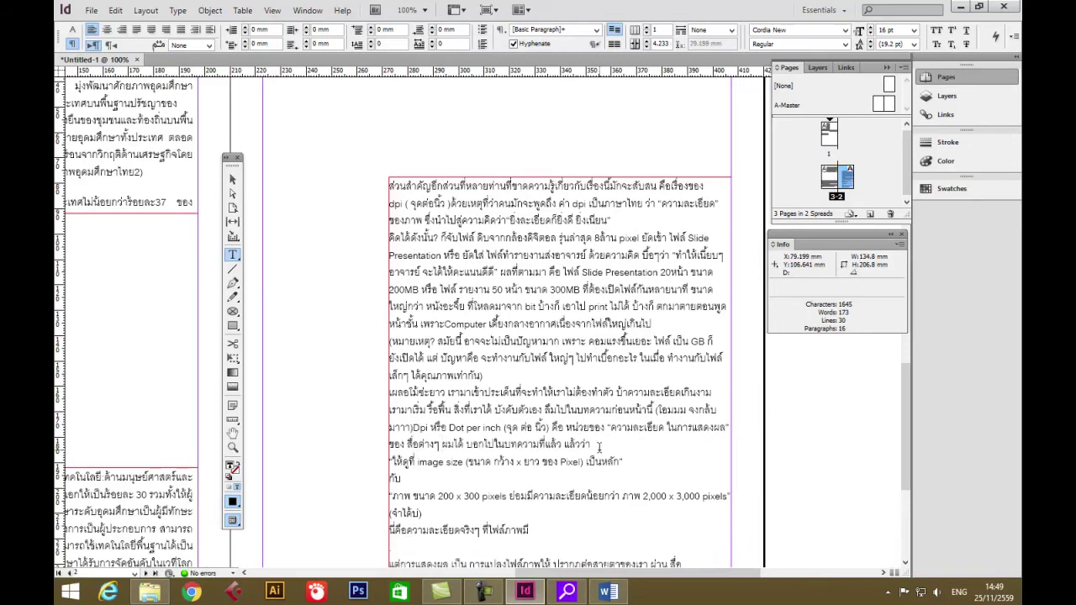
pyautogui.press('Delete')
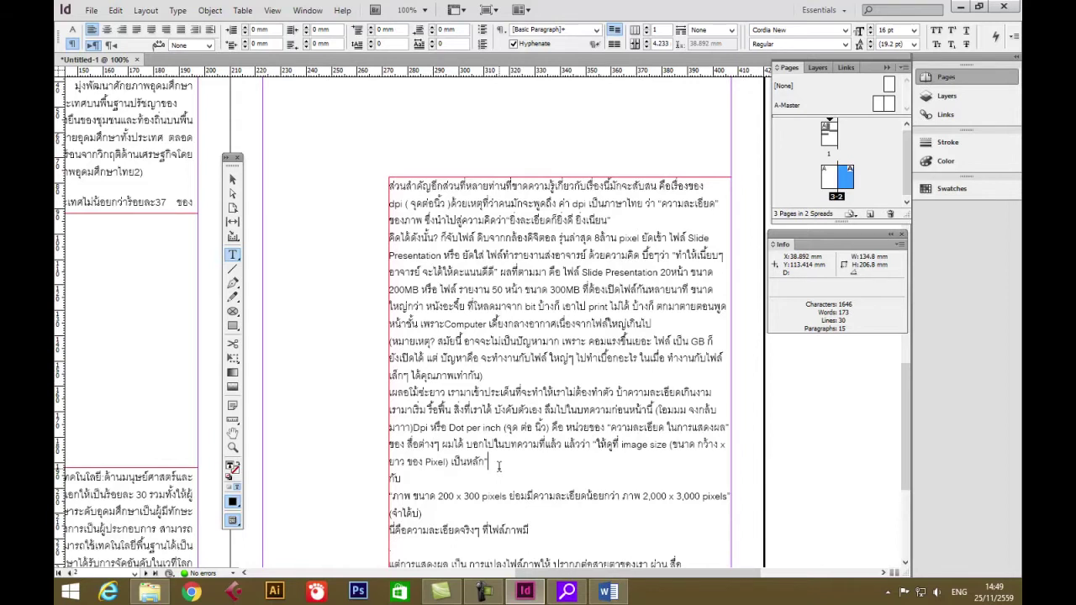
# Step: Join the lines "กับ", "ภาพ ขนาด 200 x 300 pixels", "(จำได้ป่)" and "นี่คือความละเอียดจริงๆ" to the paragraph ending "เป็นหลัก"
pyautogui.press('Delete')
pyautogui.press('End')
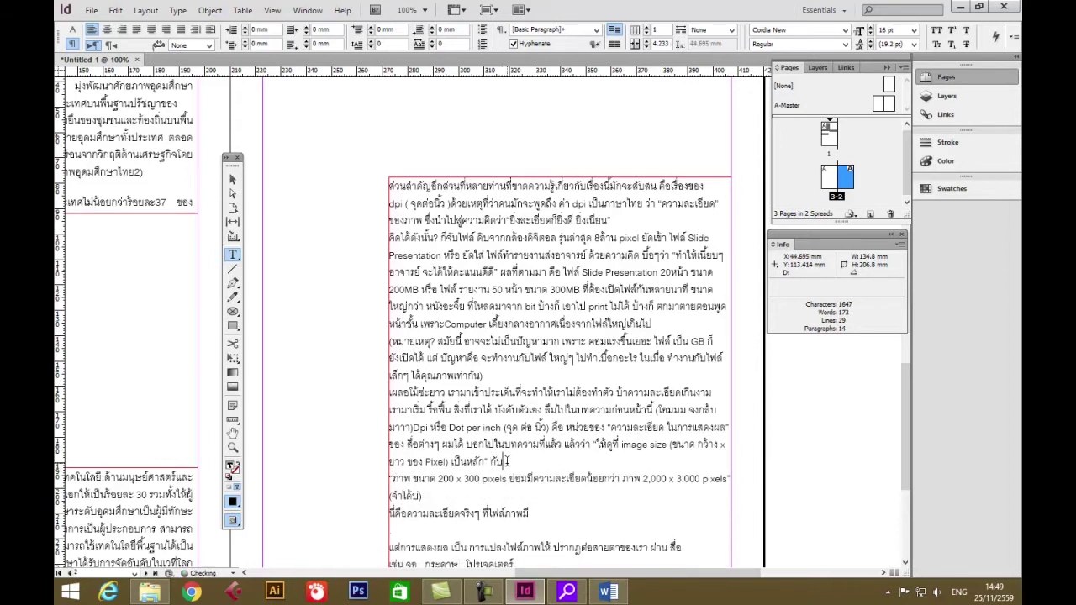
pyautogui.press('Delete')
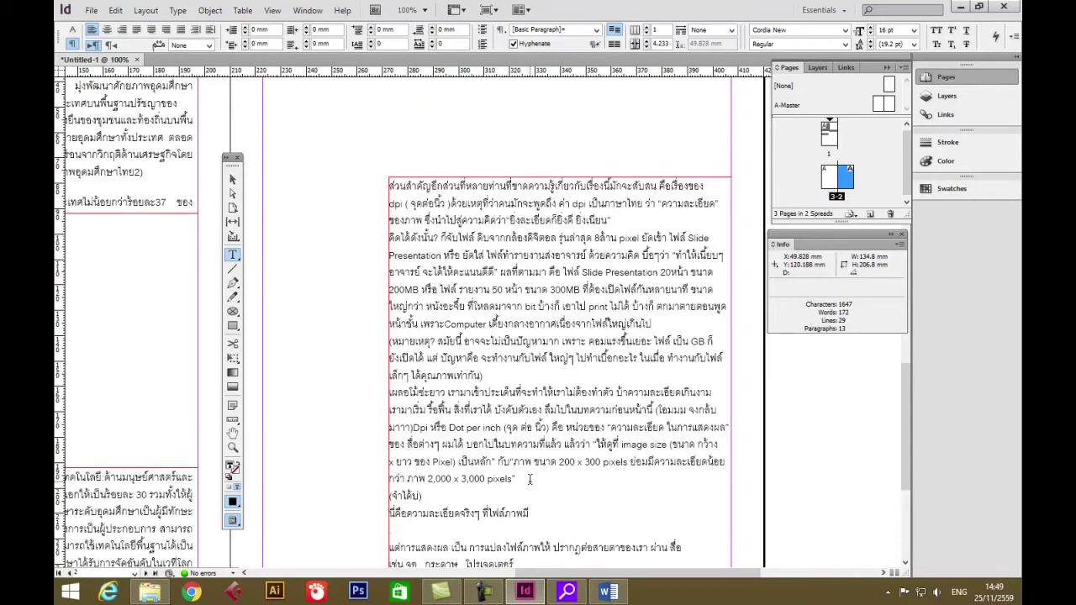
pyautogui.click(530, 479)
pyautogui.press('Delete')
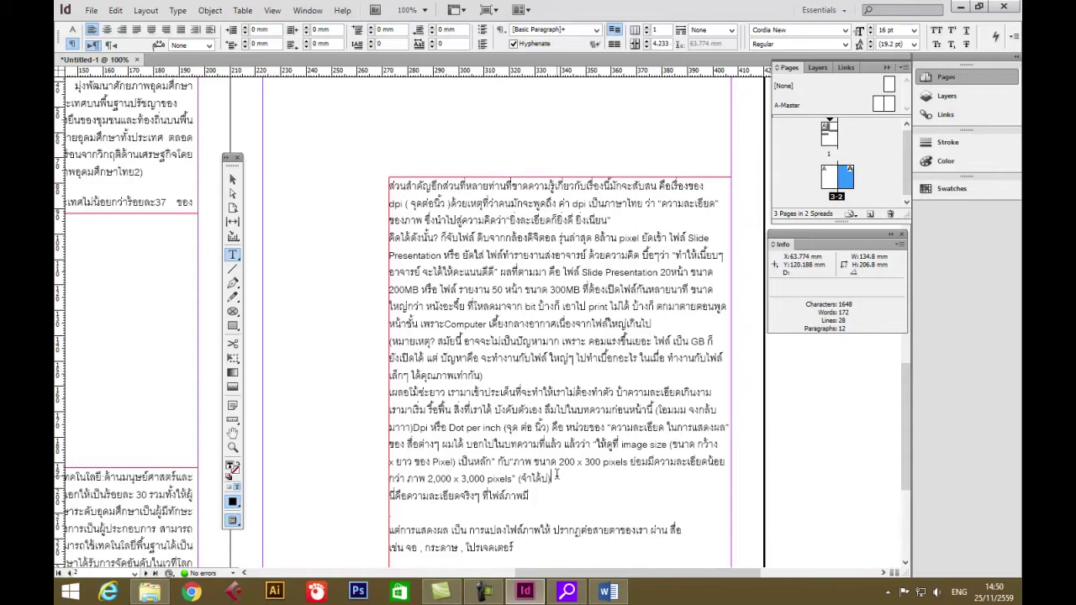
pyautogui.press('Delete')
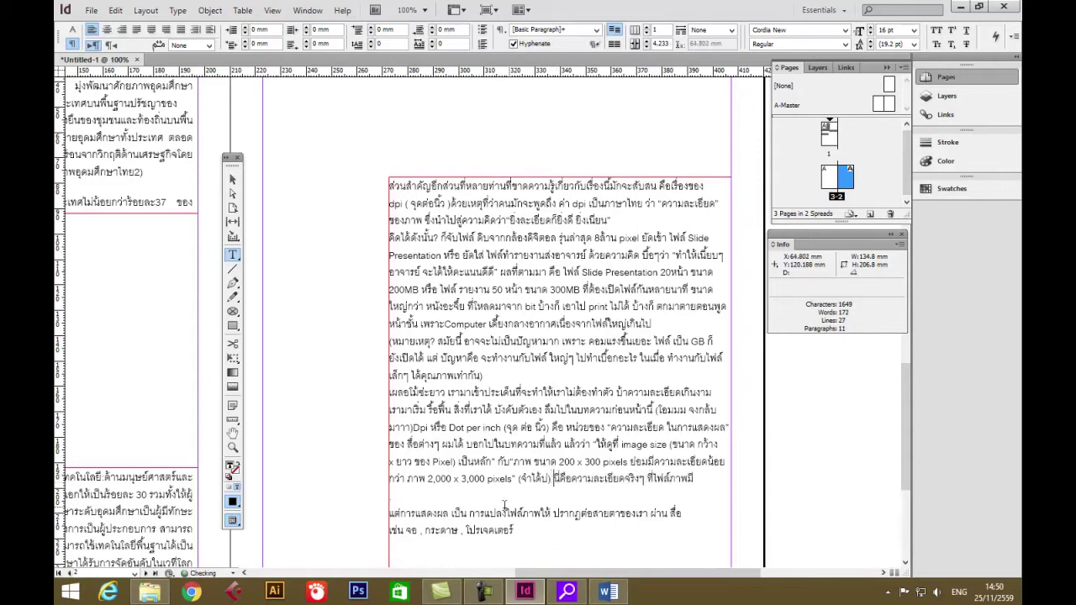
# Step: Remove the blank lines around the "แต่การแสดงผล" paragraph and join the lines starting "เช่น จอ", "โดย หน่วย จุดต่อนิ้ว" and "เช่น ในระยะ 1 นิ้ว" to it
pyautogui.click(700, 481)
pyautogui.press('Delete')
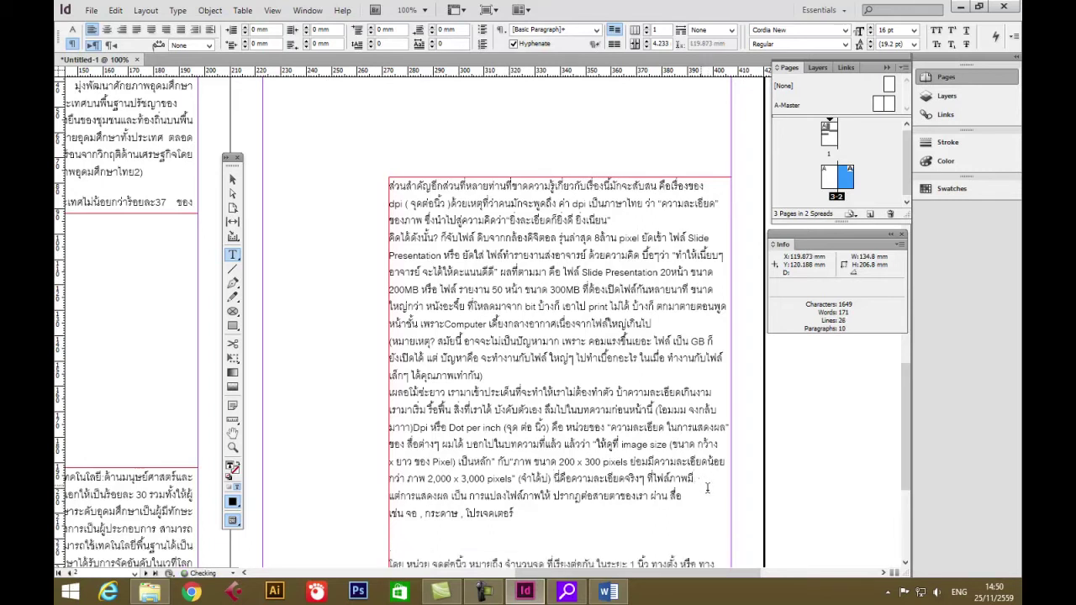
pyautogui.press('Delete')
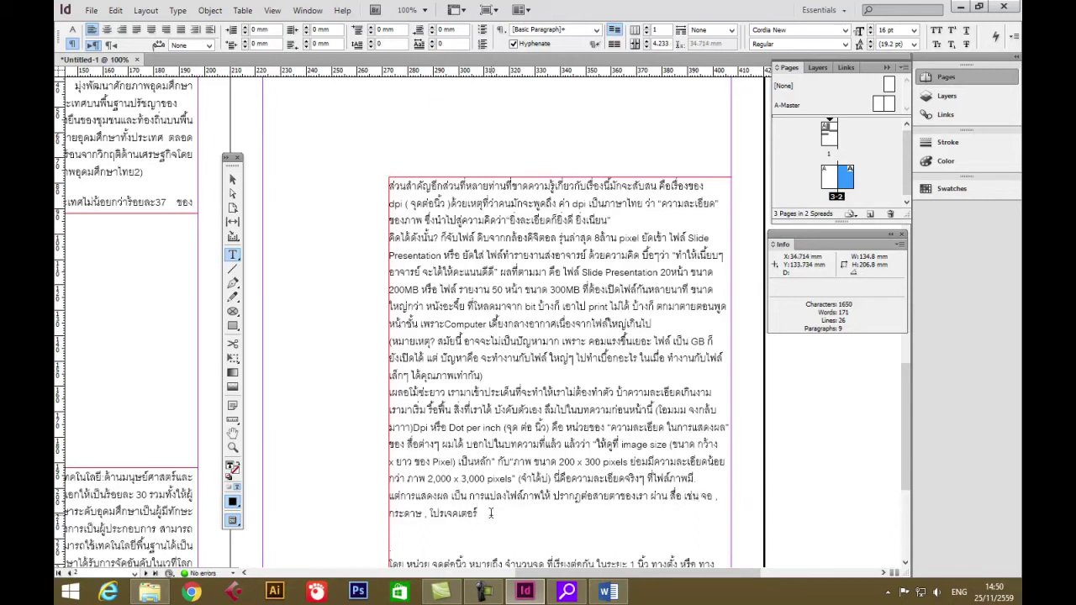
pyautogui.press('Delete')
pyautogui.press('Delete')
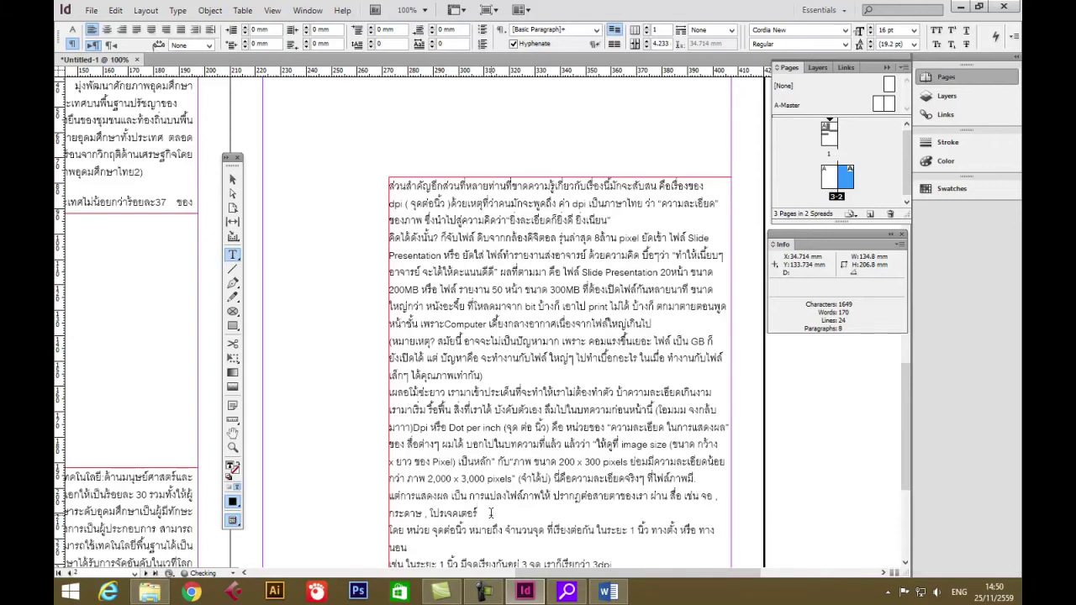
pyautogui.press('Delete')
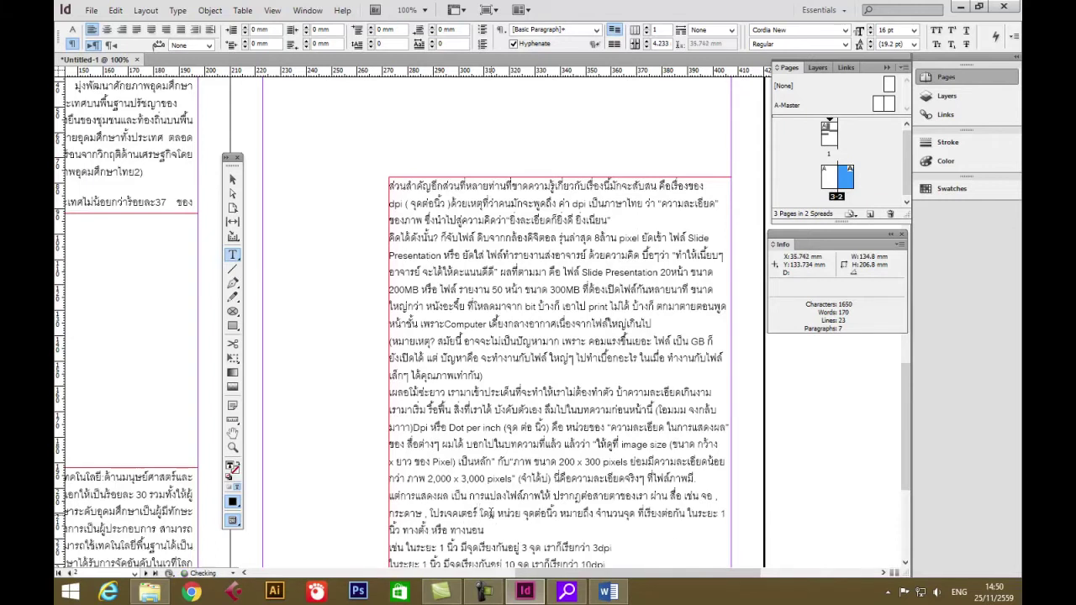
pyautogui.press('Delete')
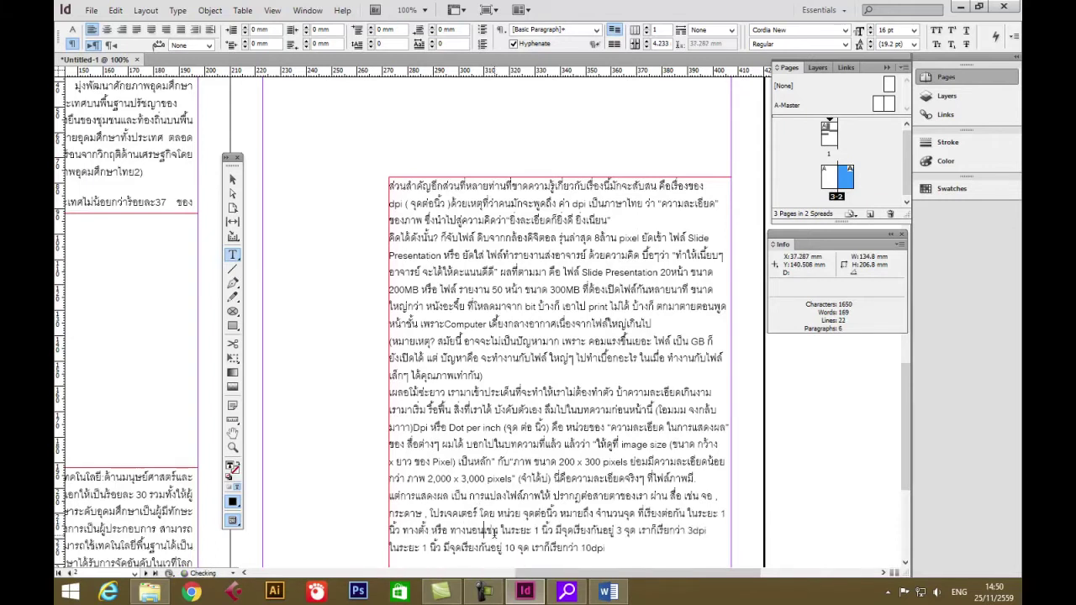
# Step: Resize the right-hand page's text frame to about 130 mm wide and 61.5 mm high, with its left edge at about X 243.7 mm
pyautogui.scroll(-3, 506, 502)
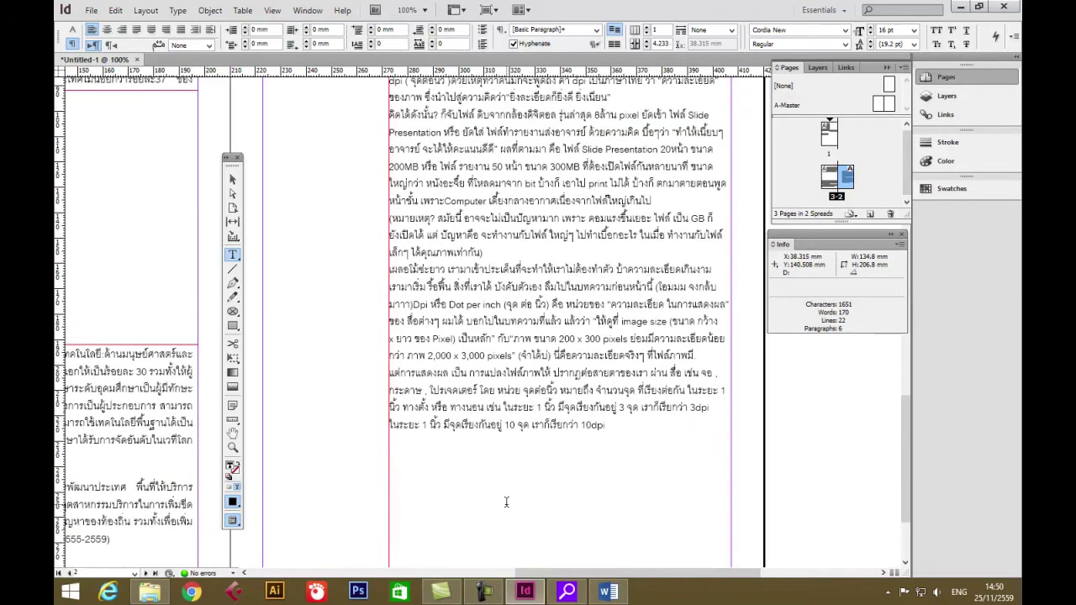
pyautogui.scroll(2, 506, 502)
pyautogui.scroll(-3, 506, 502)
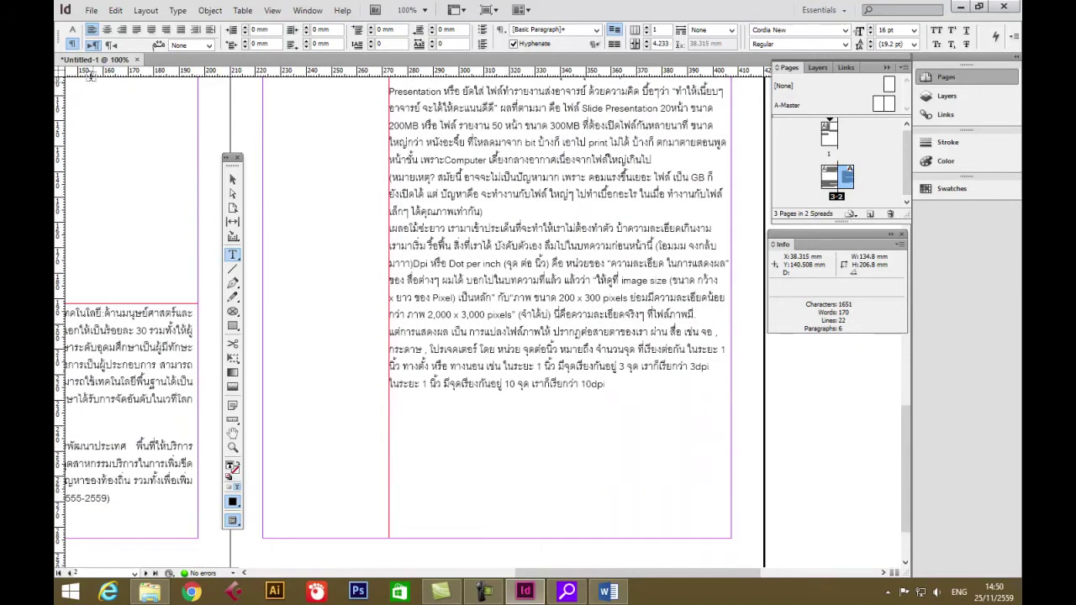
pyautogui.click(233, 178)
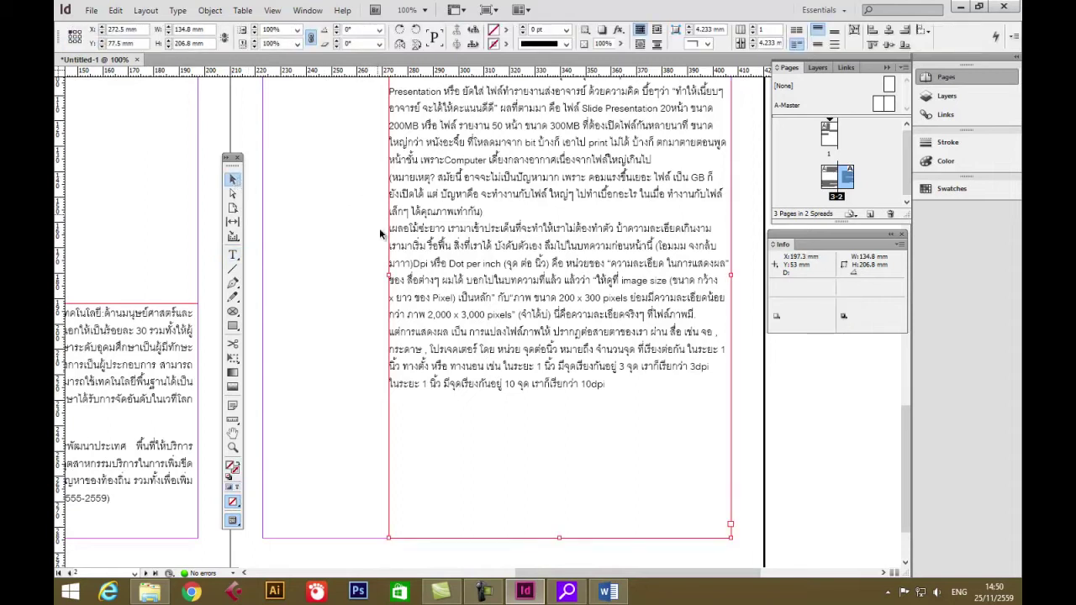
pyautogui.moveTo(388, 275); pyautogui.dragTo(315, 276)
pyautogui.moveTo(525, 537); pyautogui.dragTo(524, 175)
pyautogui.scroll(5, 540, 288)
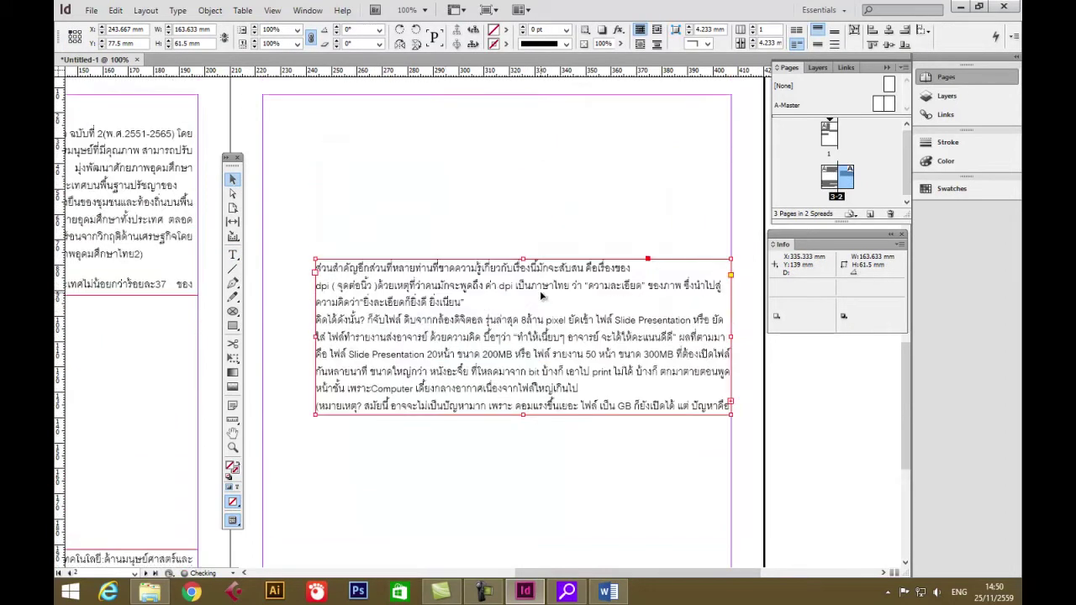
pyautogui.moveTo(732, 337); pyautogui.dragTo(646, 338)
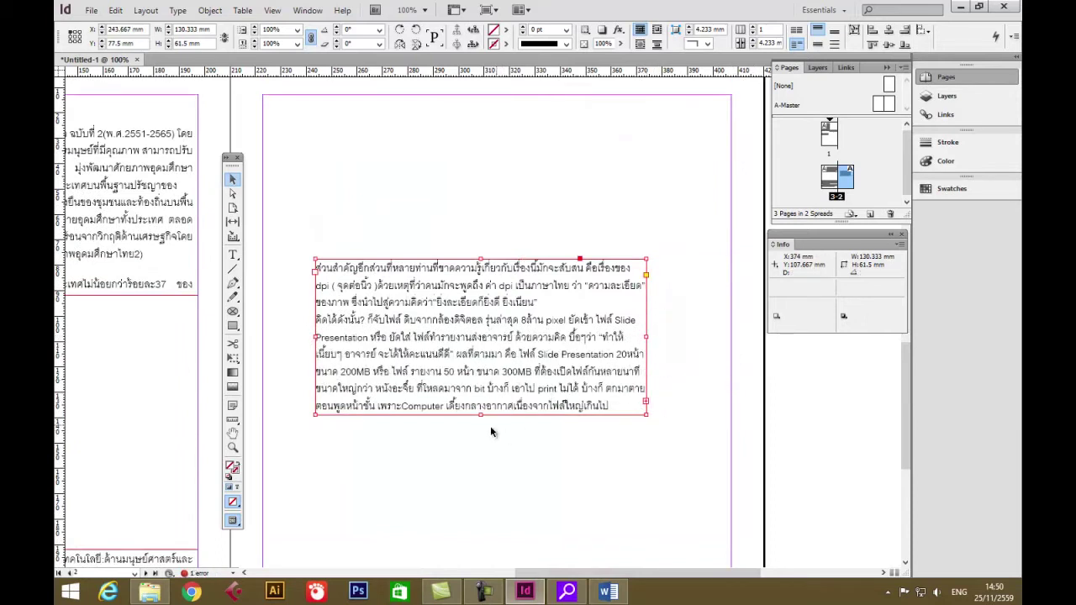
# Step: Reshape the text frame into an irregular quadrilateral by moving its two bottom corners and top-left corner with the Direct Selection tool
pyautogui.scroll(-2, 490, 434)
pyautogui.scroll(-2, 480, 437)
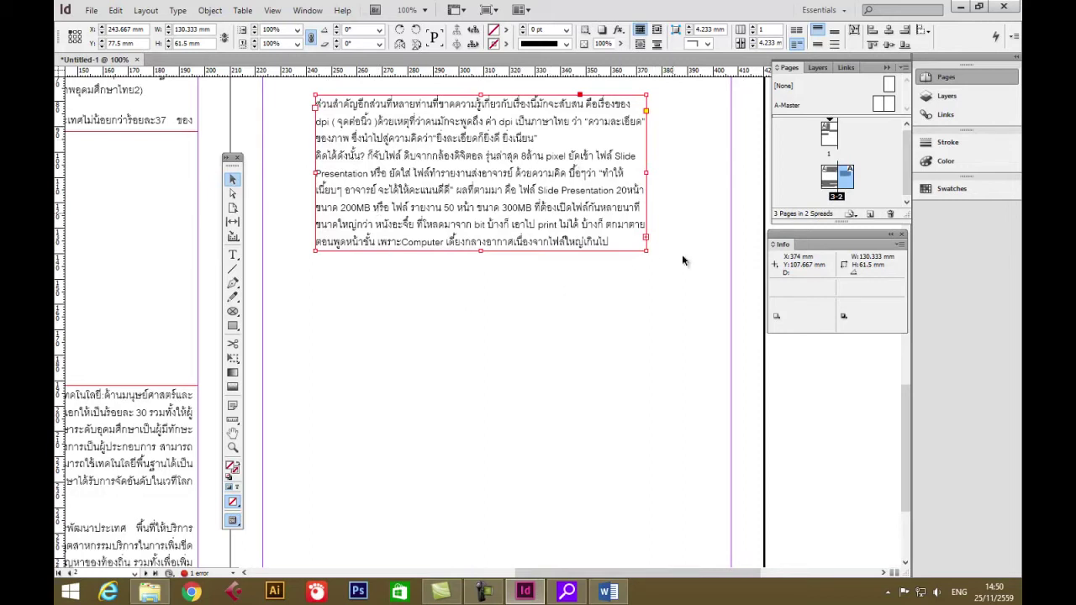
pyautogui.click(233, 194)
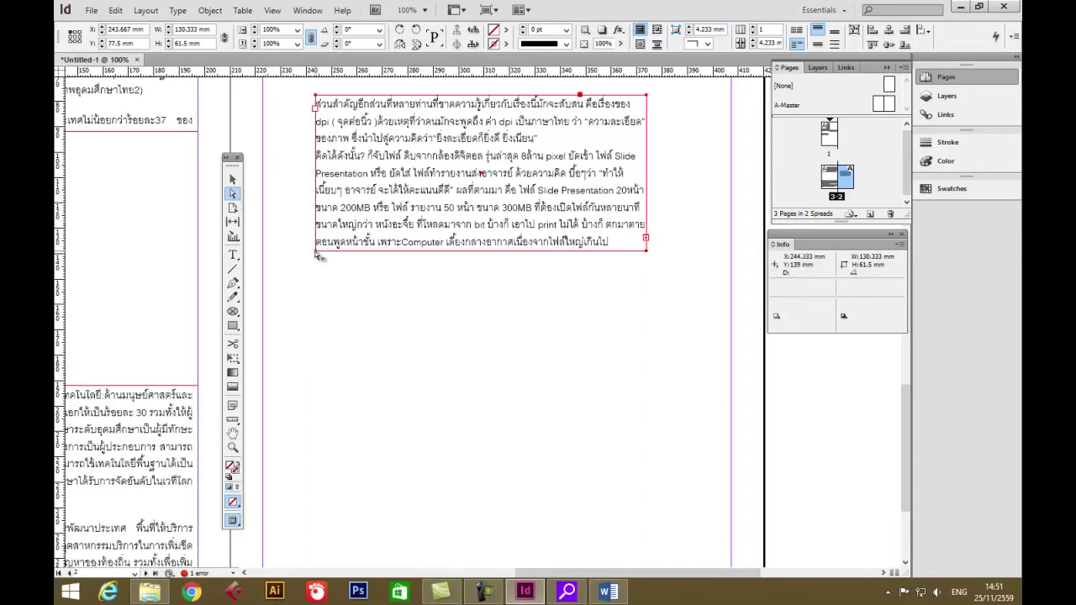
pyautogui.moveTo(317, 255); pyautogui.dragTo(298, 295)
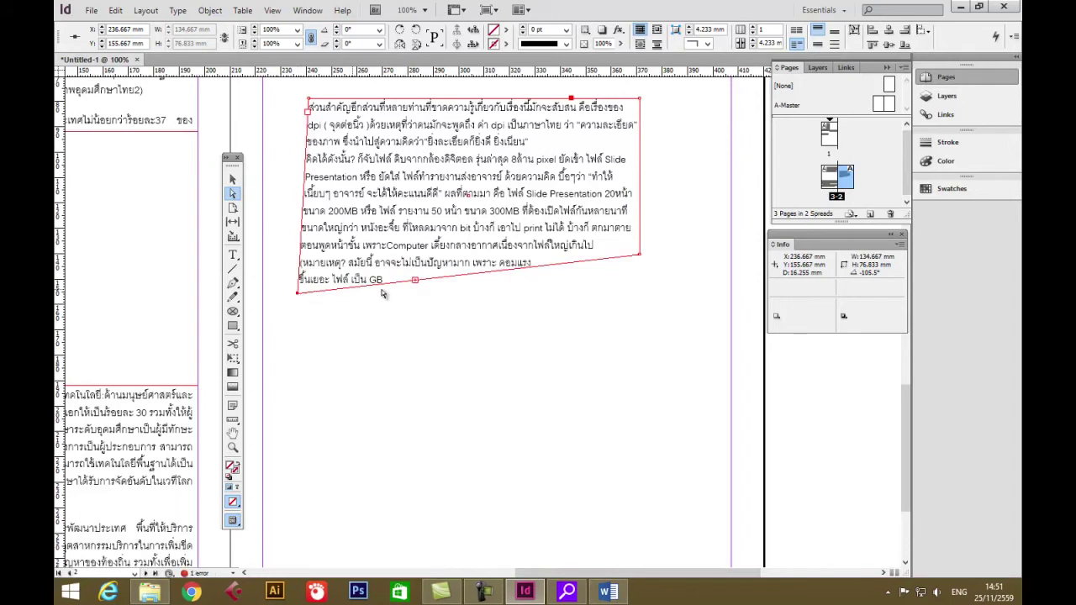
pyautogui.moveTo(640, 254); pyautogui.dragTo(688, 242)
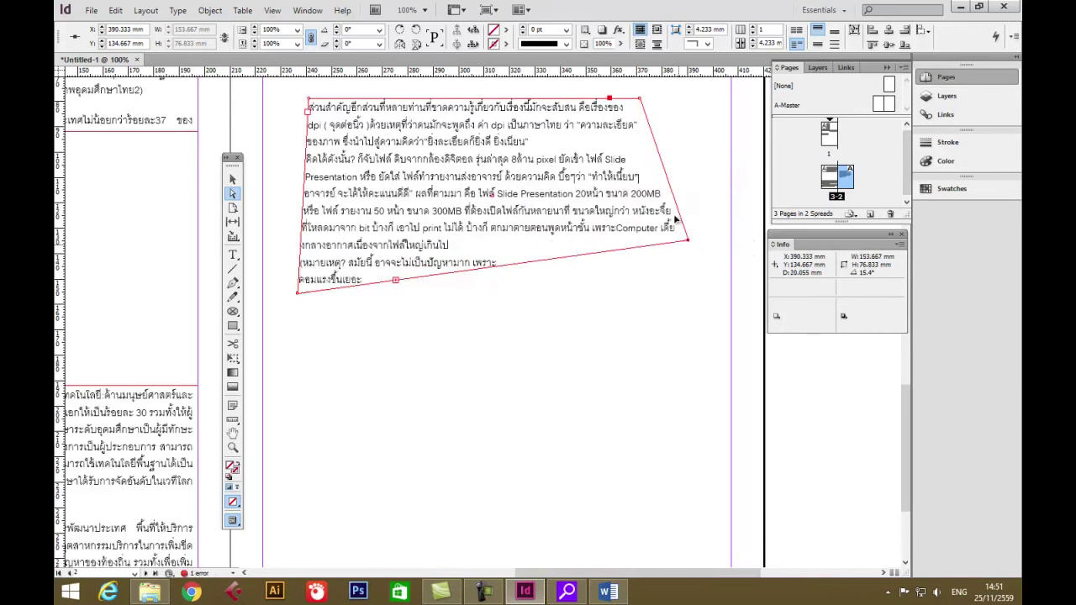
pyautogui.moveTo(313, 102); pyautogui.dragTo(354, 101)
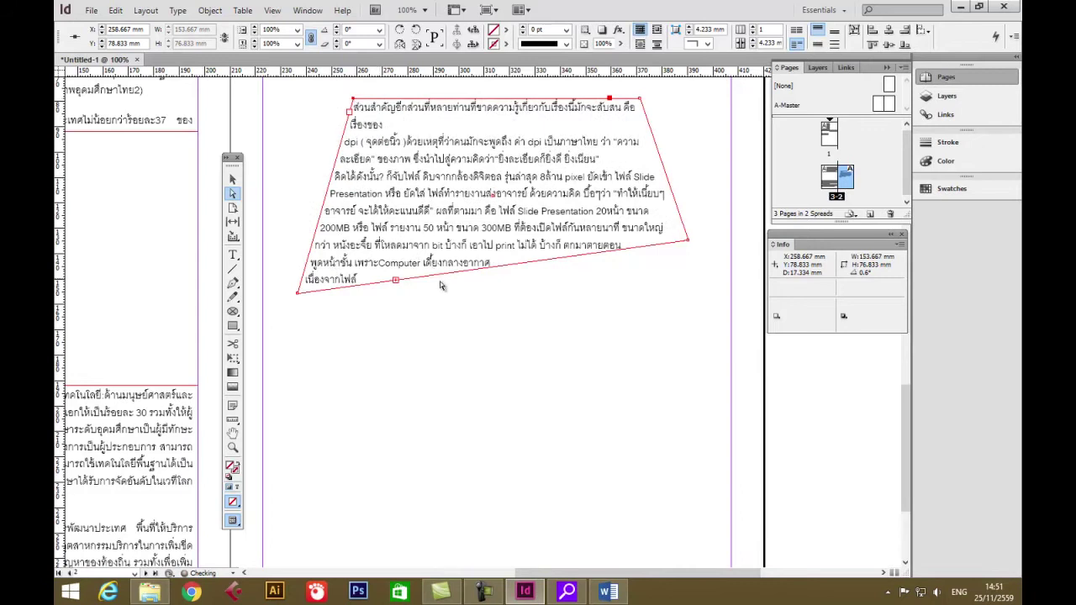
pyautogui.moveTo(689, 244); pyautogui.dragTo(645, 273)
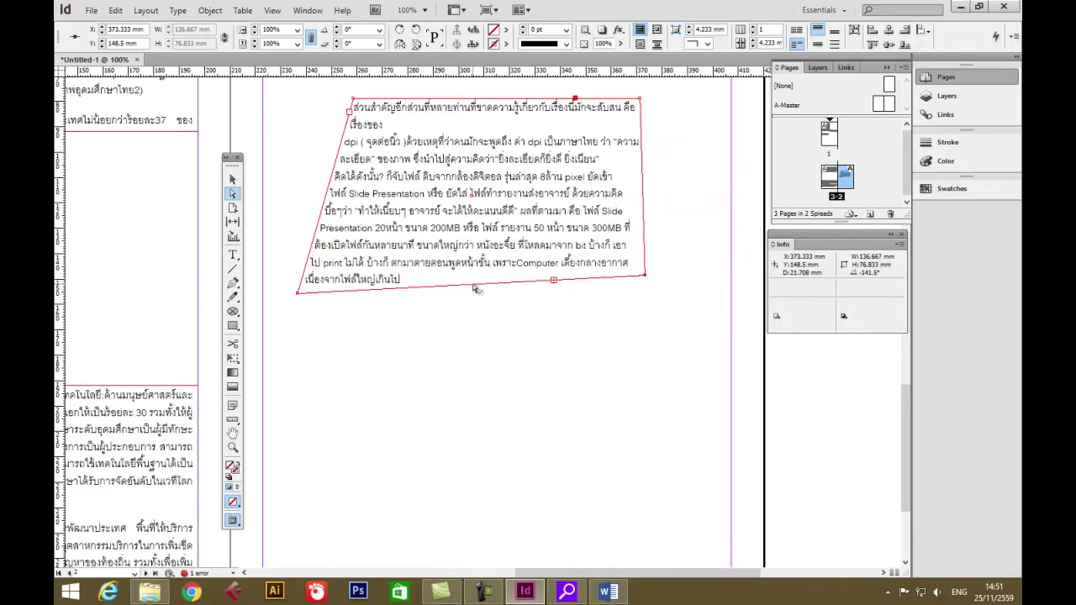
# Step: Add anchor points midway along the left, right and bottom edges of the text frame with the Pen tool
pyautogui.click(234, 283)
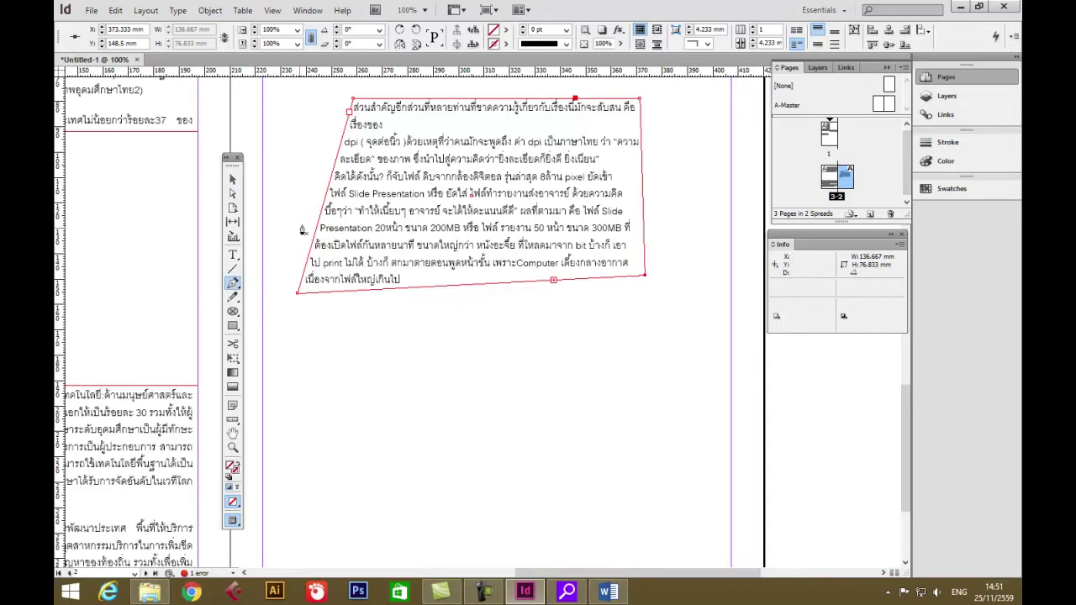
pyautogui.click(329, 191)
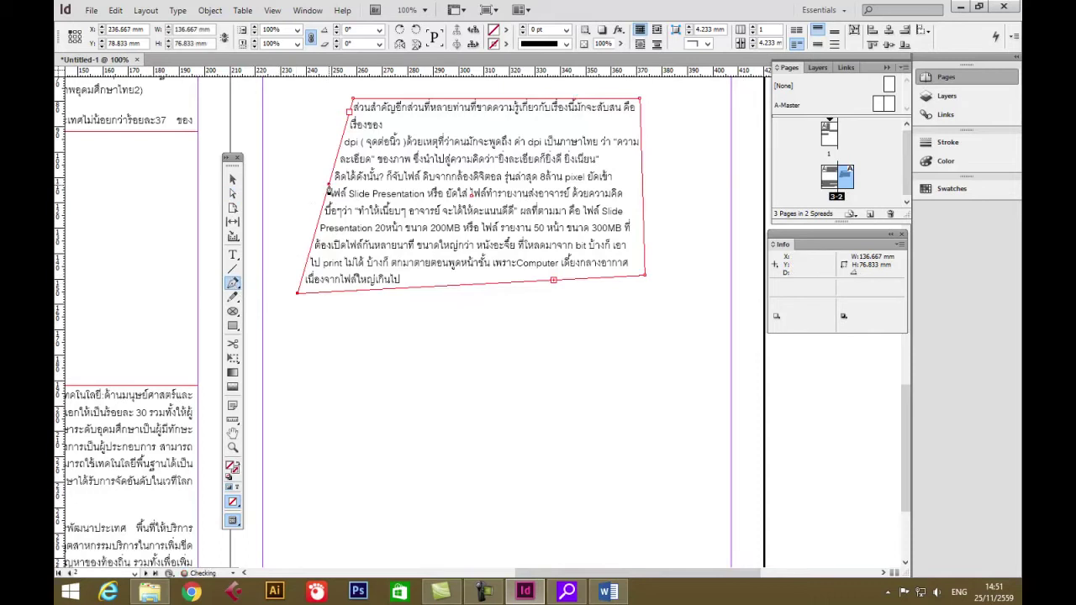
pyautogui.click(642, 180)
pyautogui.click(233, 194)
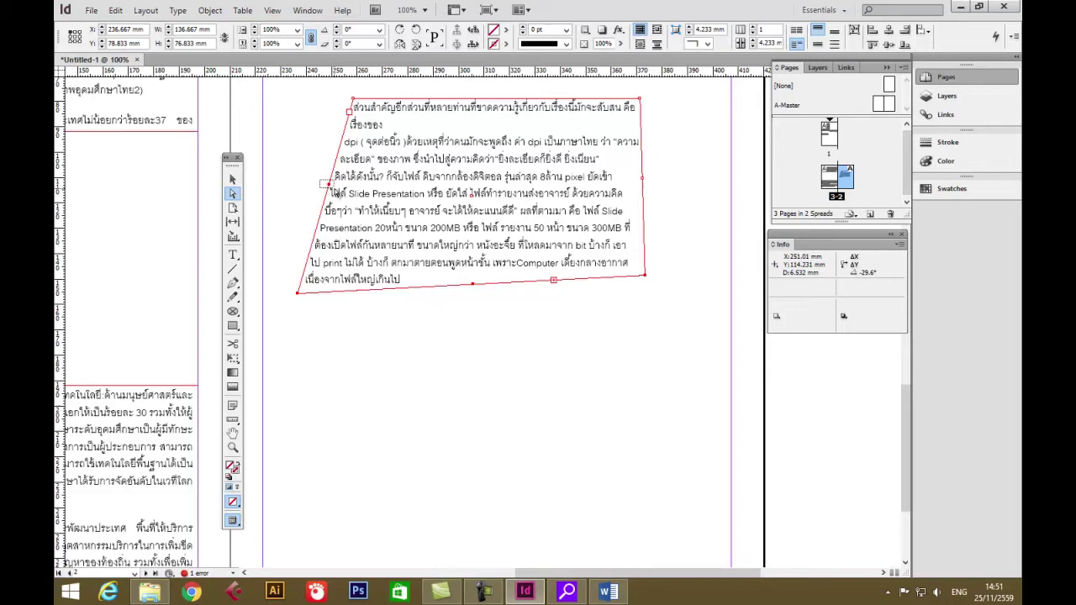
# Step: Pull the left anchor to the page's top-left margin, notch the right edge inward to about X 358 mm, and extend the bottom-left corner to about Y 186 mm
pyautogui.moveTo(330, 189); pyautogui.dragTo(264, 99)
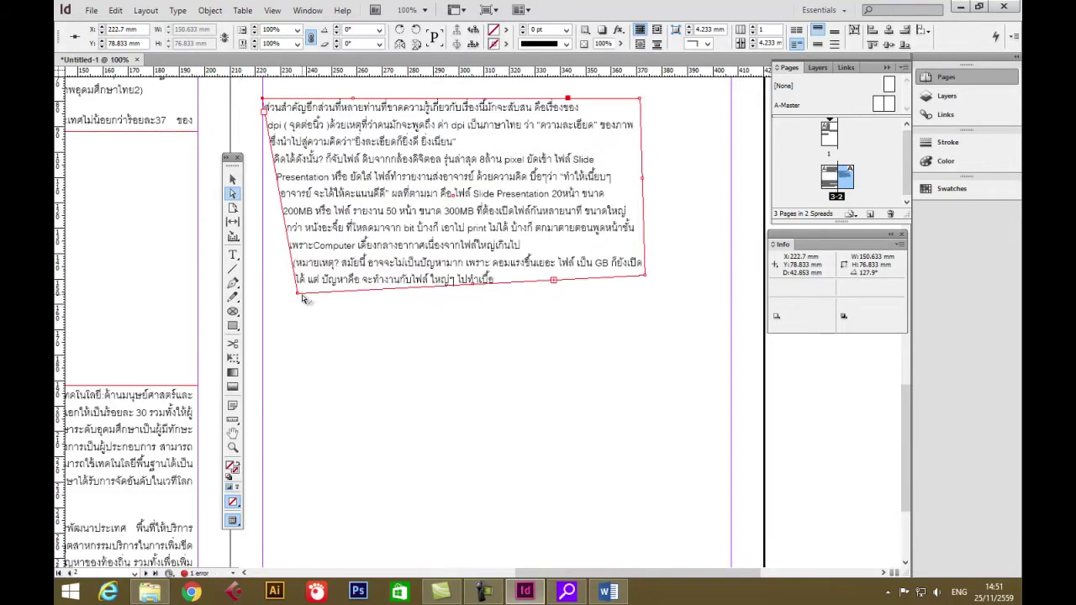
pyautogui.moveTo(303, 297); pyautogui.dragTo(352, 275)
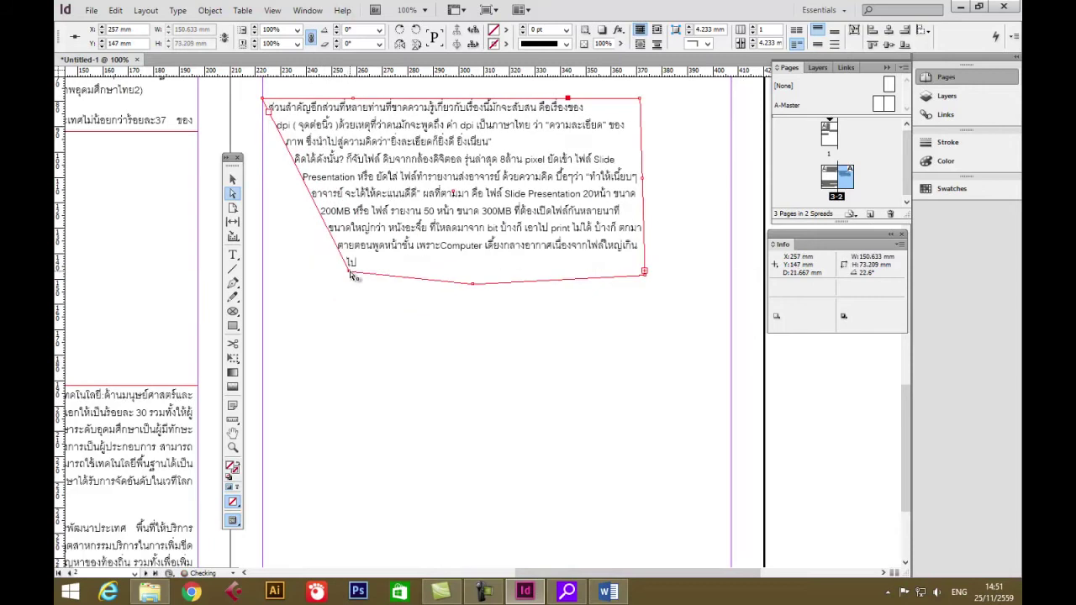
pyautogui.moveTo(472, 286); pyautogui.dragTo(481, 260)
pyautogui.moveTo(350, 270); pyautogui.dragTo(339, 359)
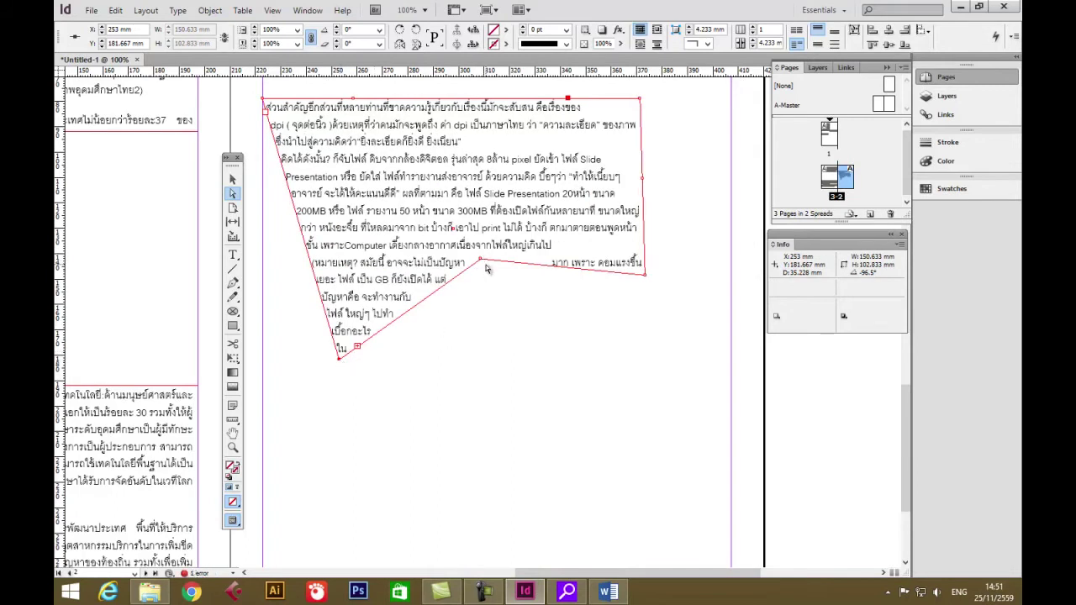
pyautogui.moveTo(480, 260); pyautogui.dragTo(479, 301)
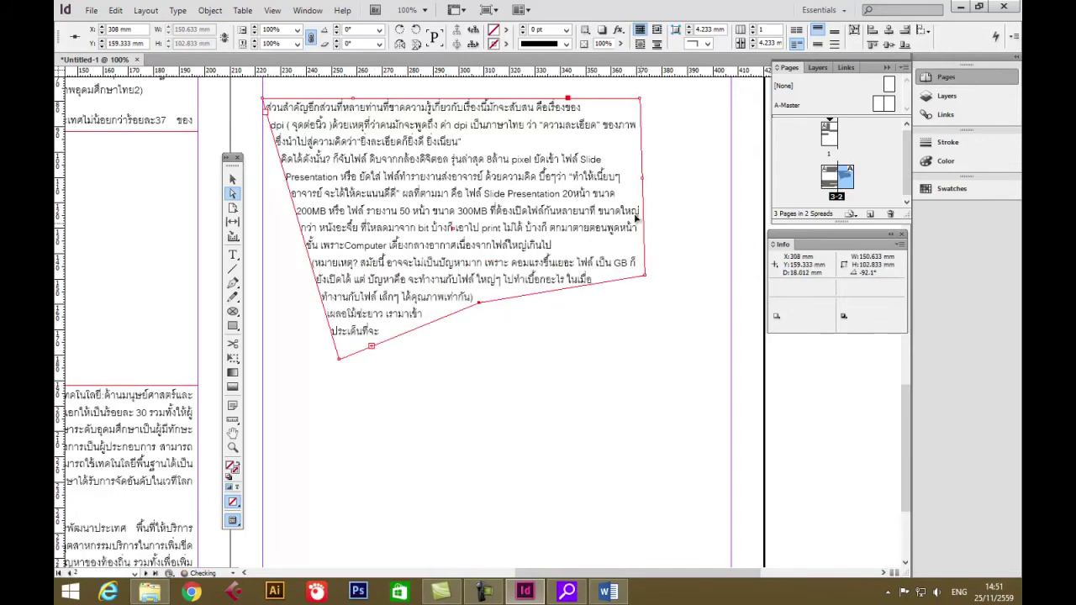
pyautogui.moveTo(641, 179); pyautogui.dragTo(607, 183)
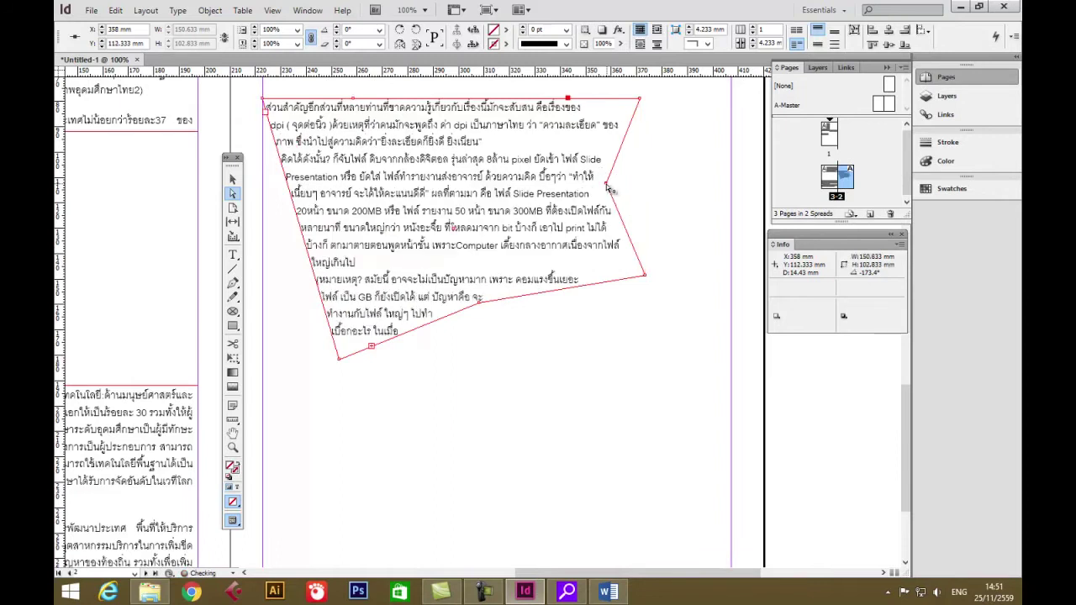
pyautogui.moveTo(340, 358); pyautogui.dragTo(312, 372)
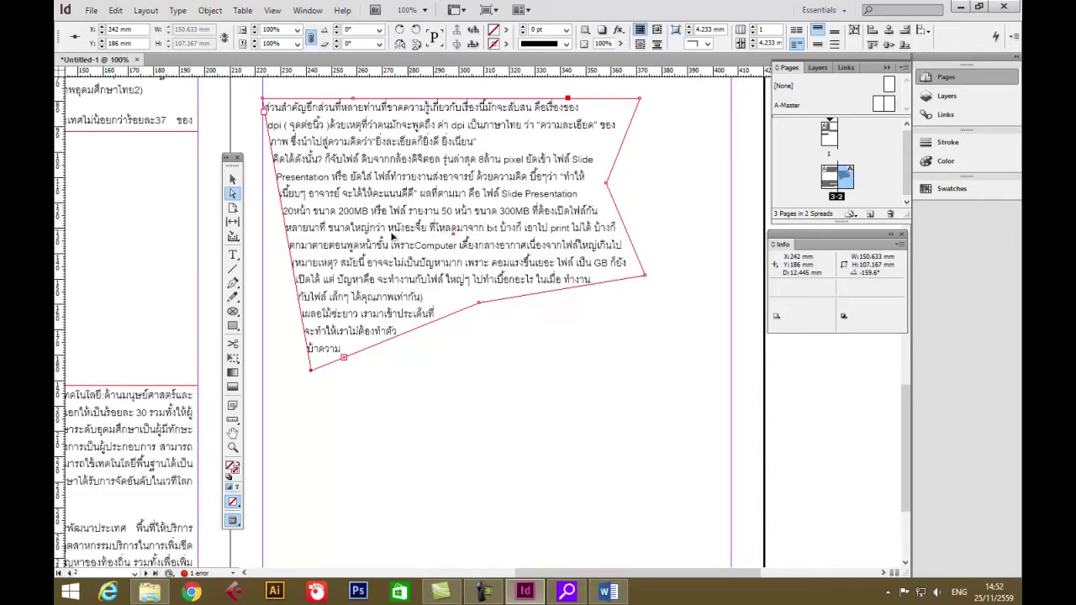
# Step: Set a 2 mm left indent for all the text in the reshaped frame
pyautogui.click(233, 255)
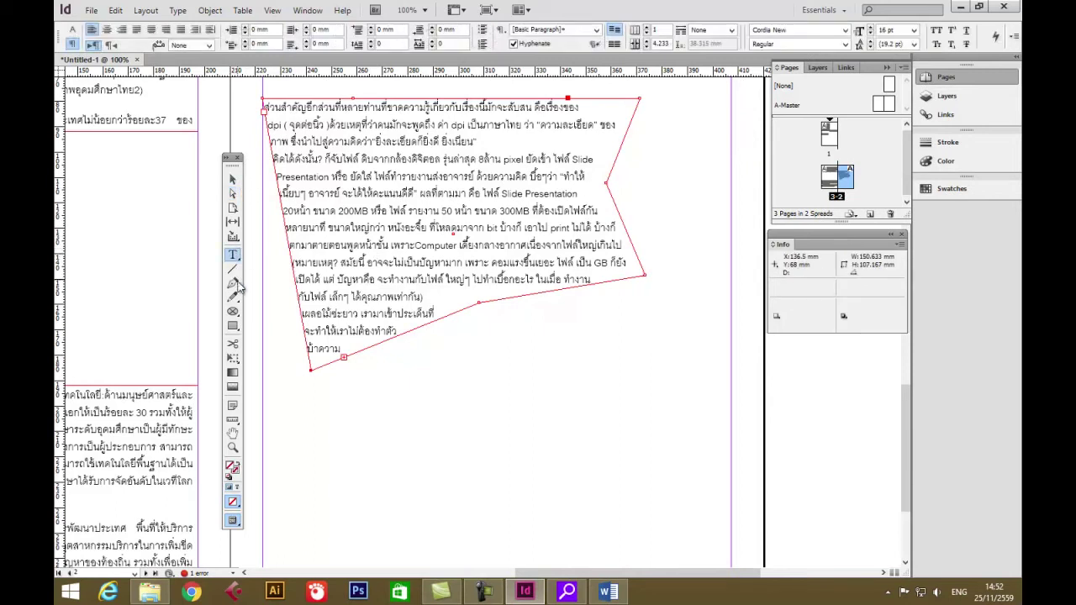
pyautogui.click(237, 286)
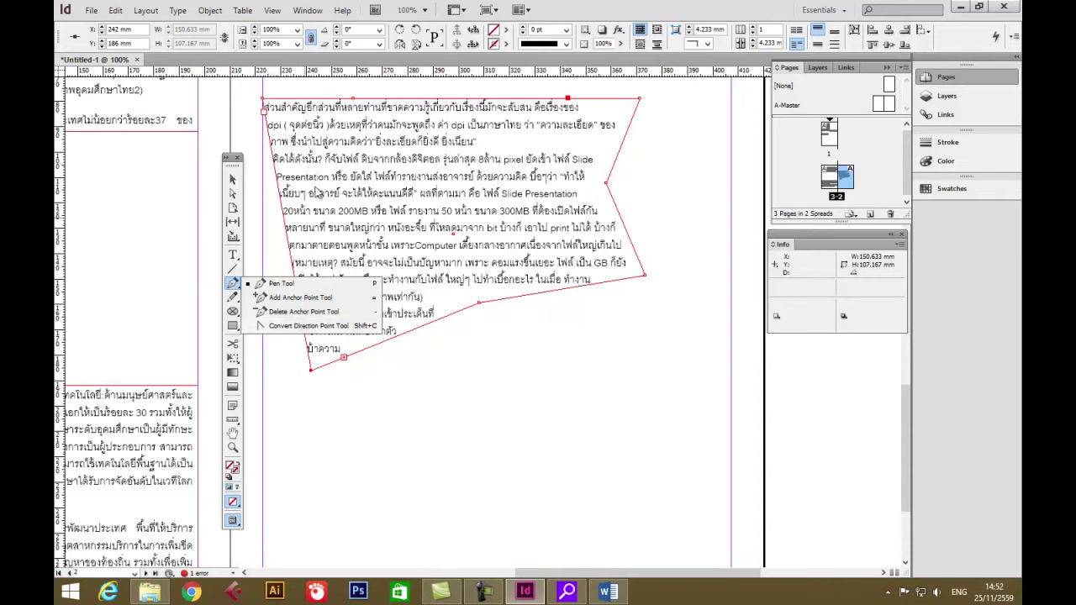
pyautogui.click(235, 255)
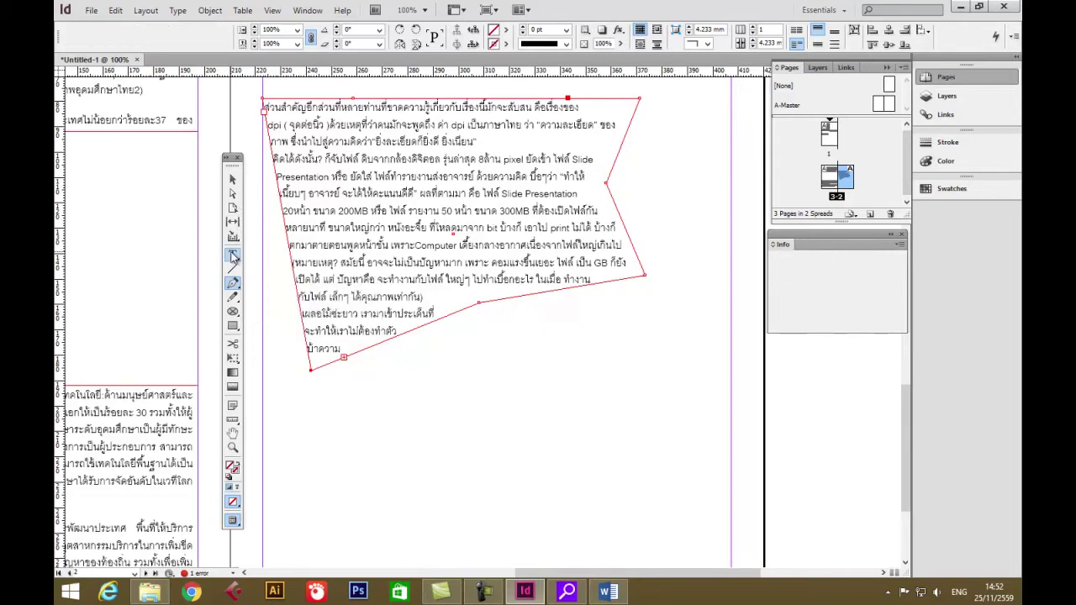
pyautogui.click(351, 177)
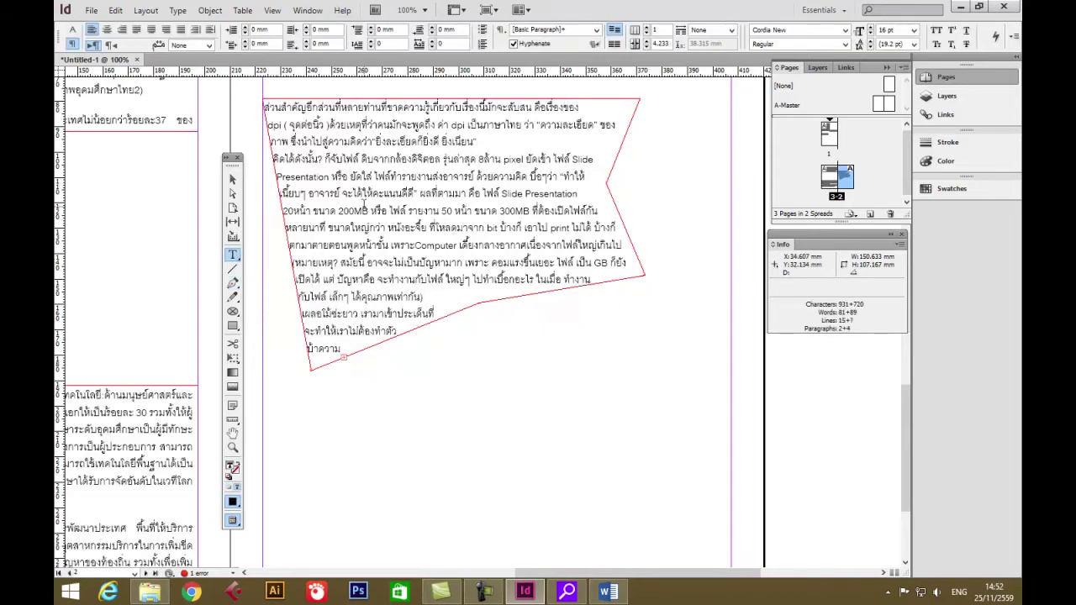
pyautogui.hotkey('ctrl', 'a')
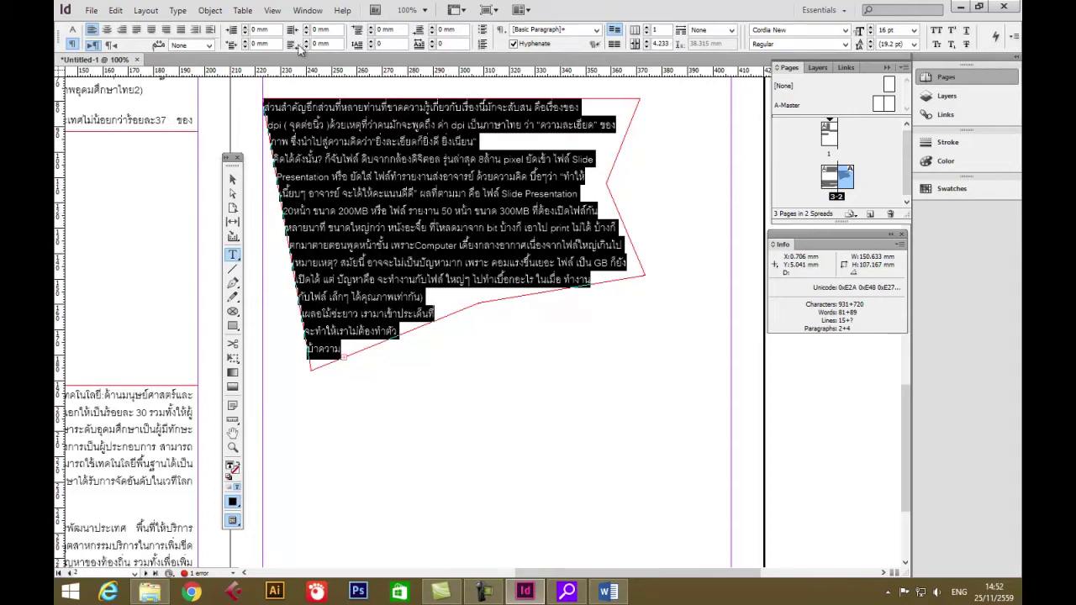
pyautogui.click(247, 28)
pyautogui.click(247, 28)
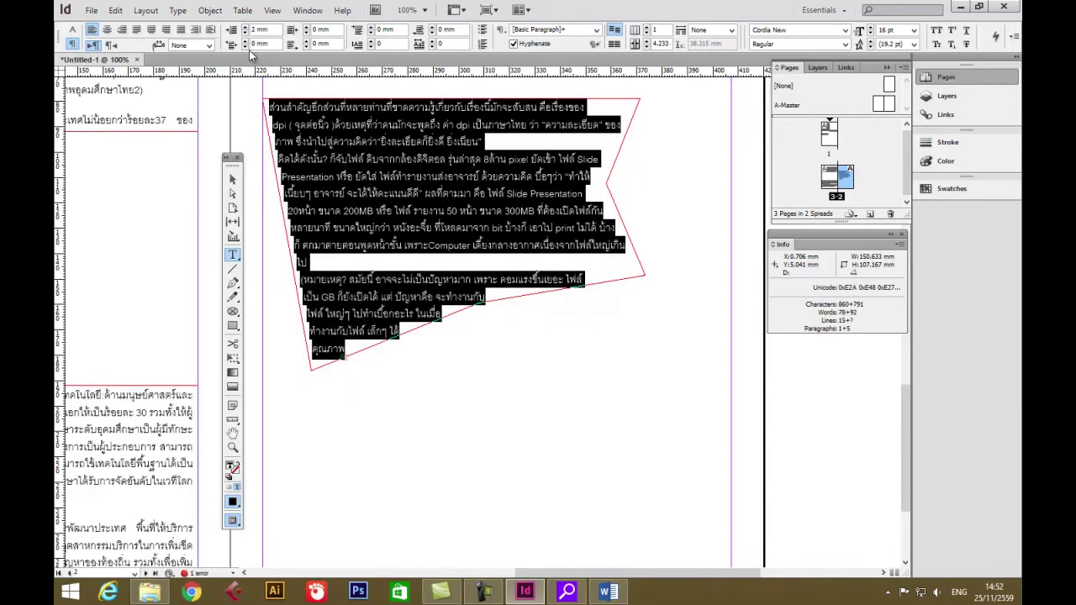
# Step: Set the first-line indent of all the text in the reshaped frame to 4 mm
pyautogui.click(245, 43)
pyautogui.click(246, 43)
pyautogui.click(245, 43)
pyautogui.click(245, 43)
pyautogui.click(245, 43)
pyautogui.click(245, 42)
pyautogui.click(246, 43)
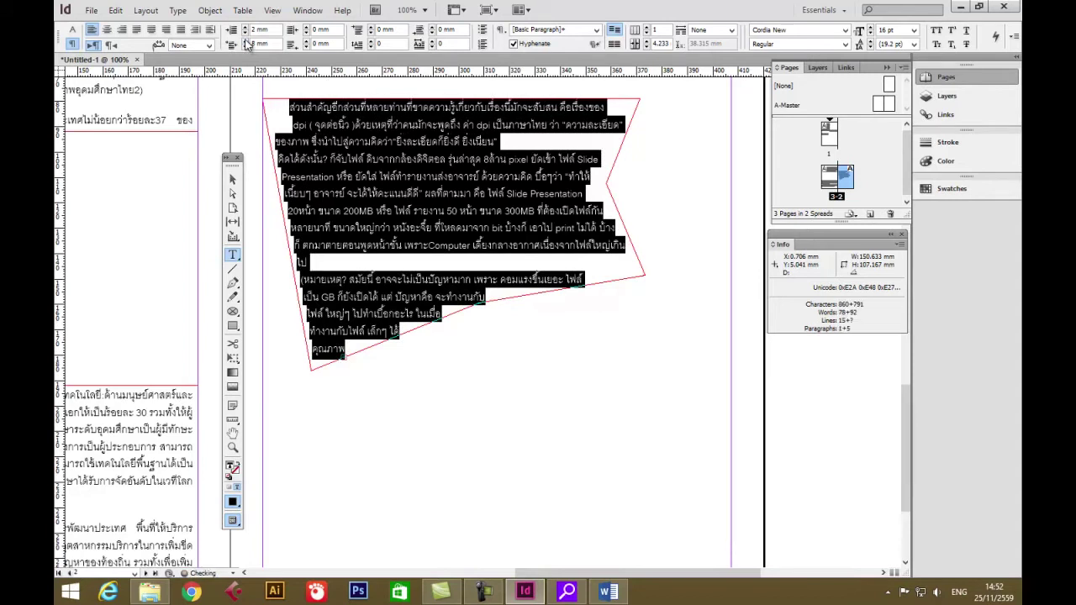
pyautogui.click(246, 47)
pyautogui.click(246, 47)
pyautogui.click(246, 47)
pyautogui.click(246, 47)
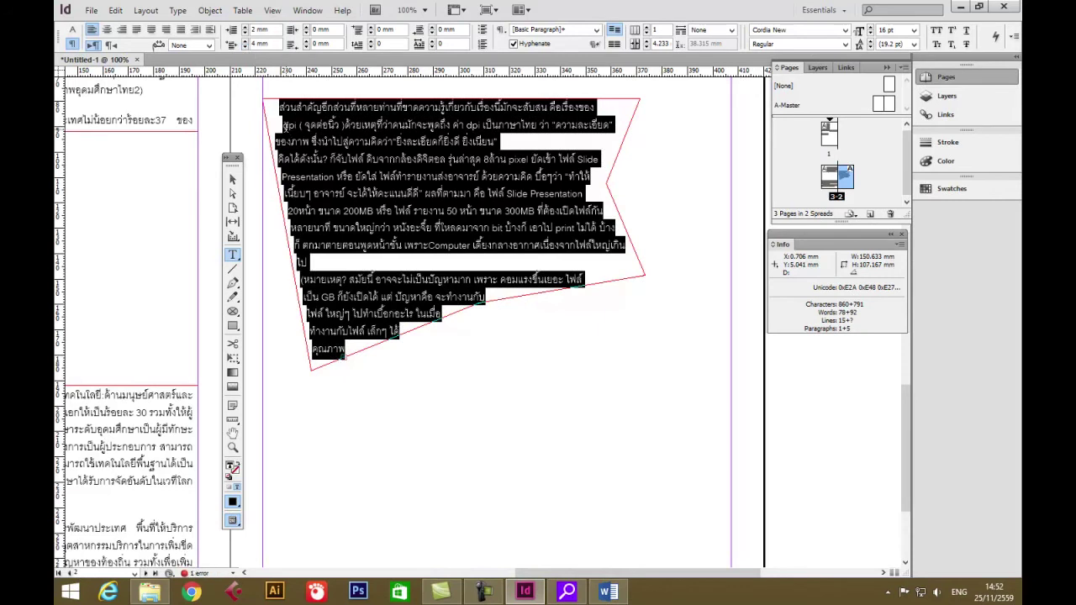
# Step: Remove the line break before "dpi" in the opening paragraph and start a new paragraph at "ผลที่ตามมา"
pyautogui.click(297, 149)
pyautogui.press('BackSpace')
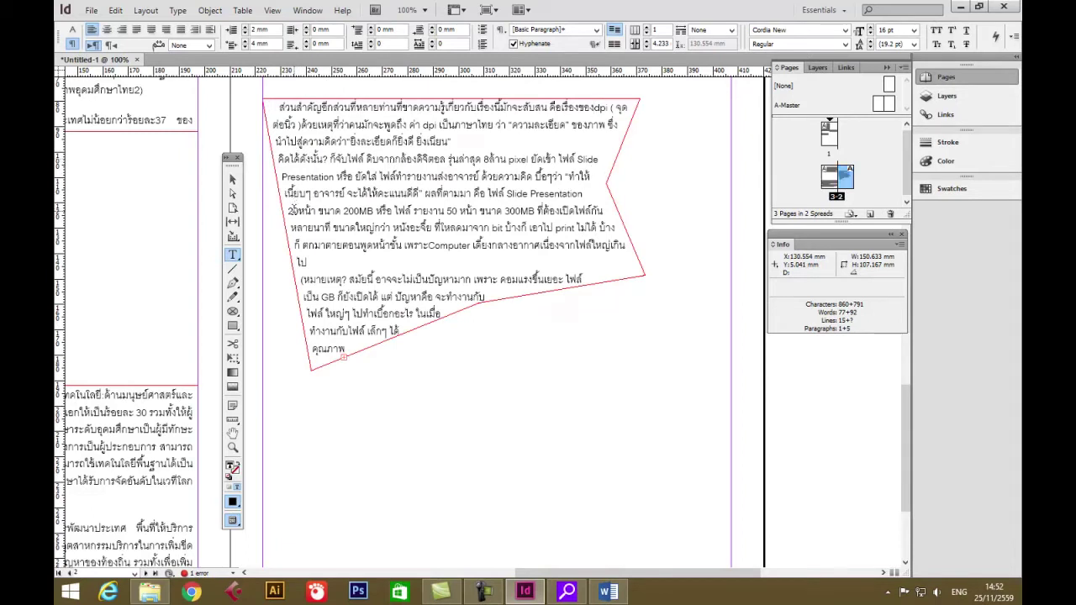
pyautogui.click(423, 193)
pyautogui.press('Return')
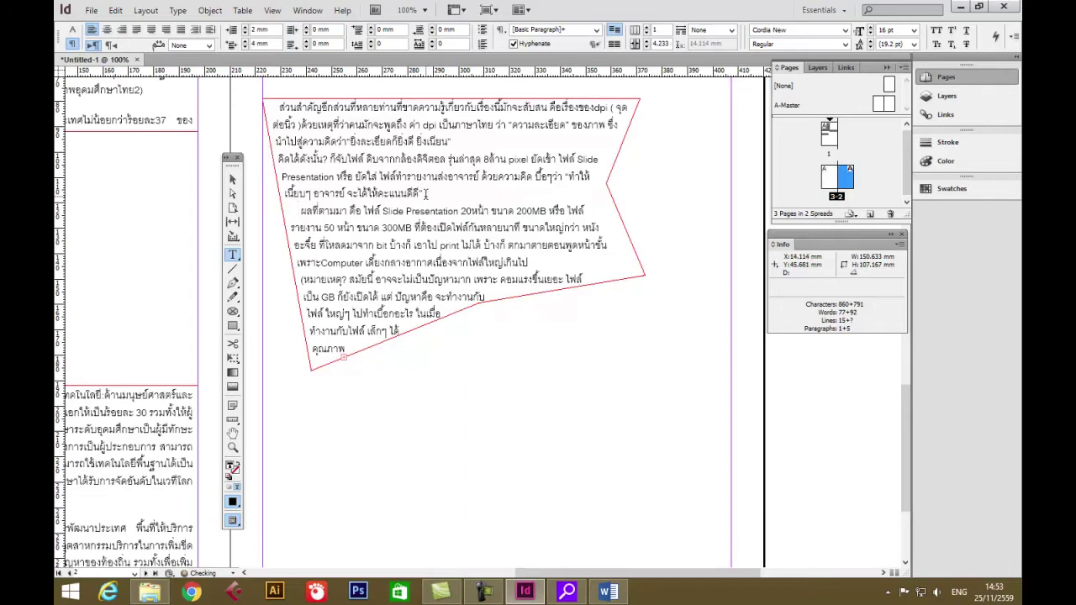
# Step: Set the first-line indent of the text visible in the frame to 6 mm
pyautogui.moveTo(279, 104); pyautogui.dragTo(346, 353)
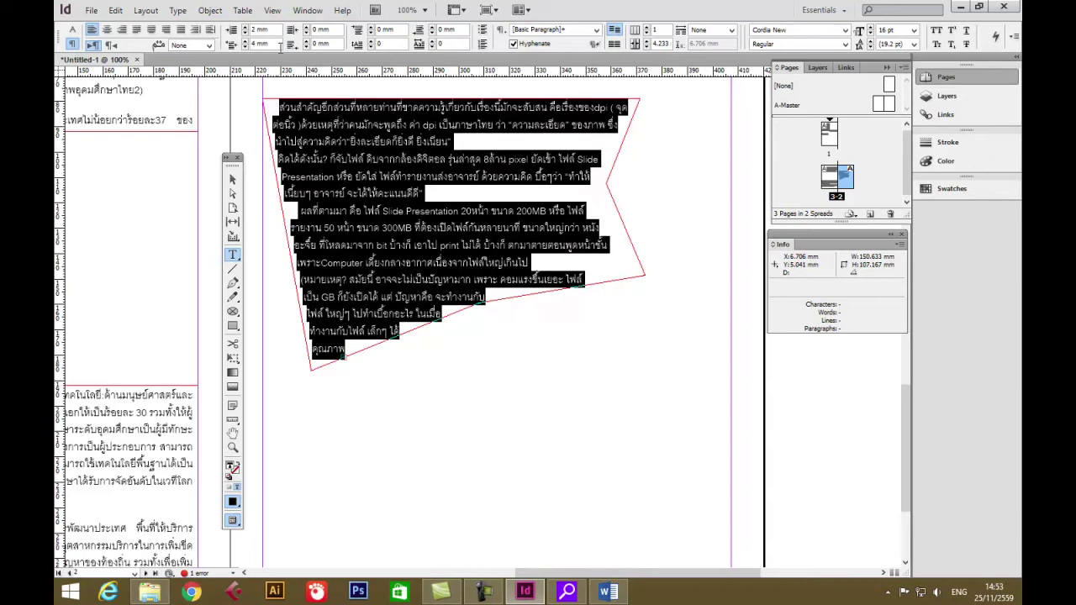
pyautogui.click(245, 43)
pyautogui.click(246, 43)
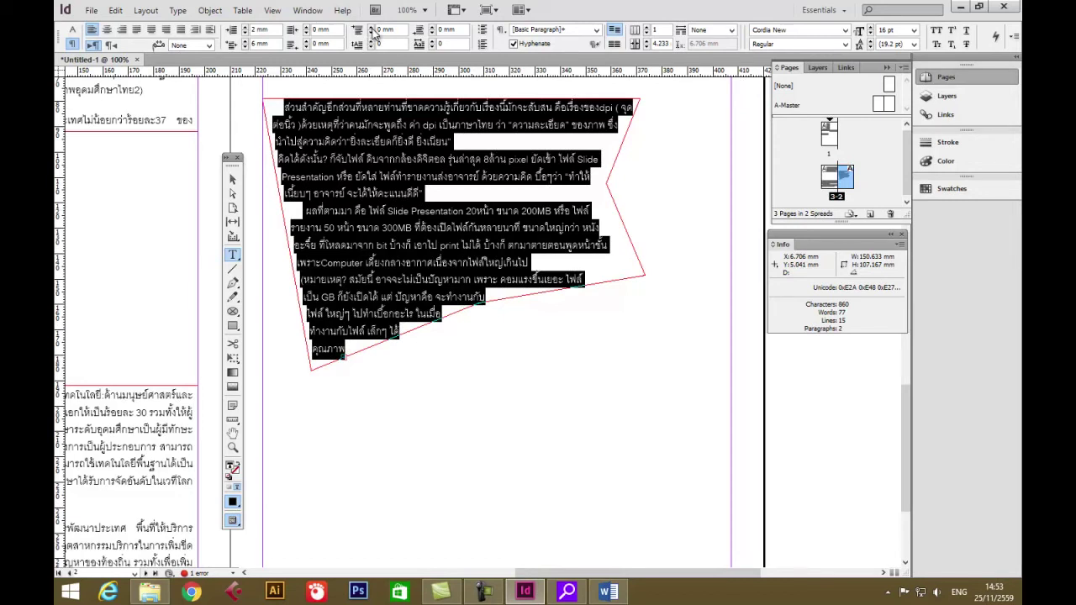
# Step: Give the selected paragraphs 3 mm of space before and 1 mm of space after
pyautogui.click(372, 29)
pyautogui.click(373, 29)
pyautogui.click(372, 29)
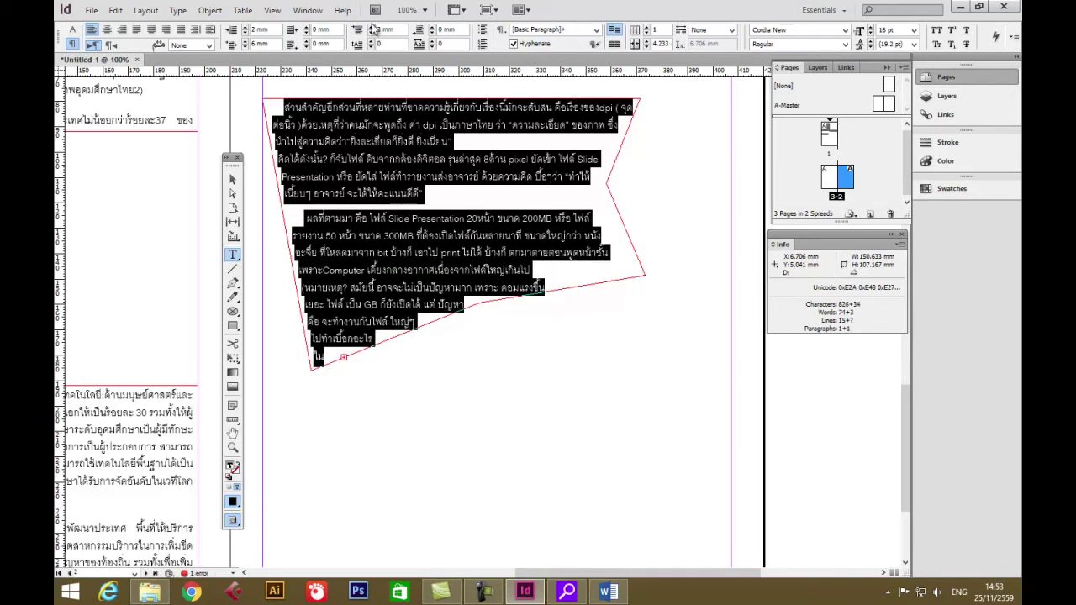
pyautogui.click(373, 29)
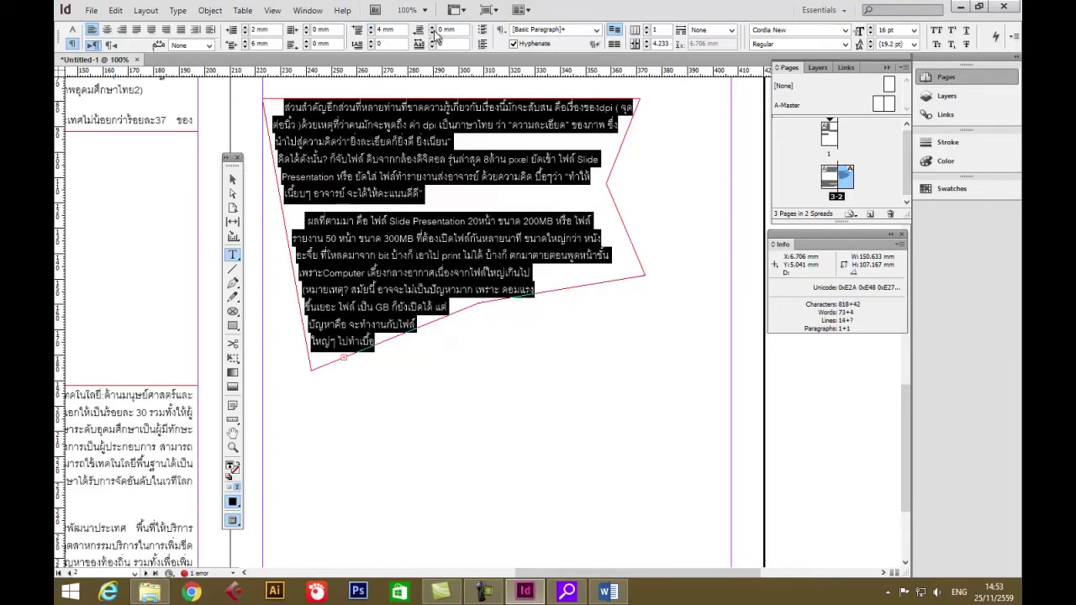
pyautogui.click(435, 26)
pyautogui.click(373, 33)
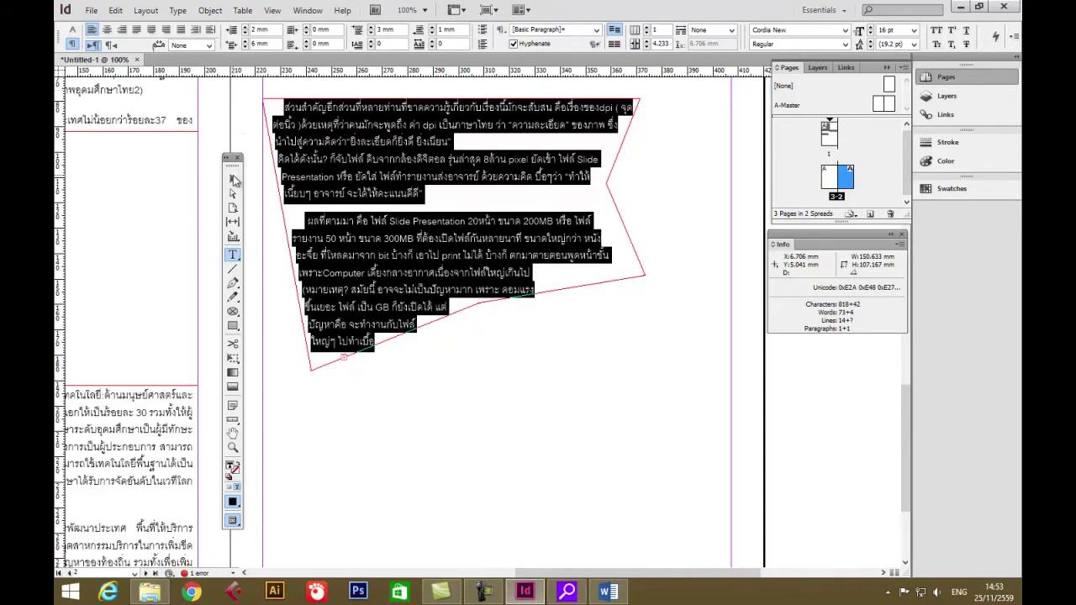
# Step: Stretch the text frame to about 149 mm high and move its bottom-left corner to about X 227 mm, Y 221 mm
pyautogui.click(234, 180)
pyautogui.moveTo(456, 372); pyautogui.dragTo(455, 471)
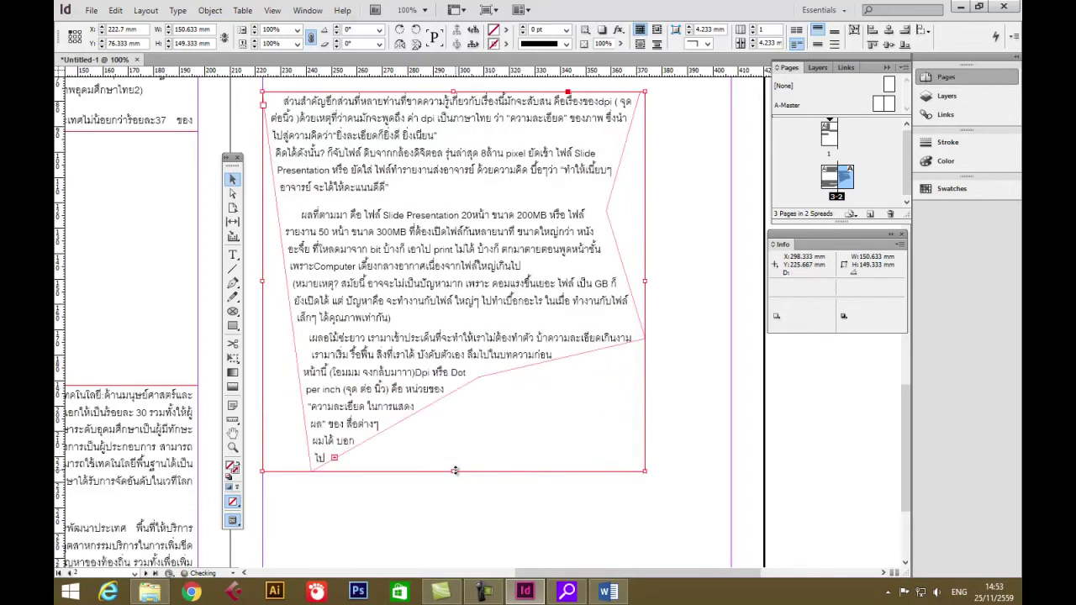
pyautogui.click(232, 194)
pyautogui.moveTo(477, 384); pyautogui.dragTo(507, 395)
pyautogui.moveTo(323, 459); pyautogui.dragTo(276, 460)
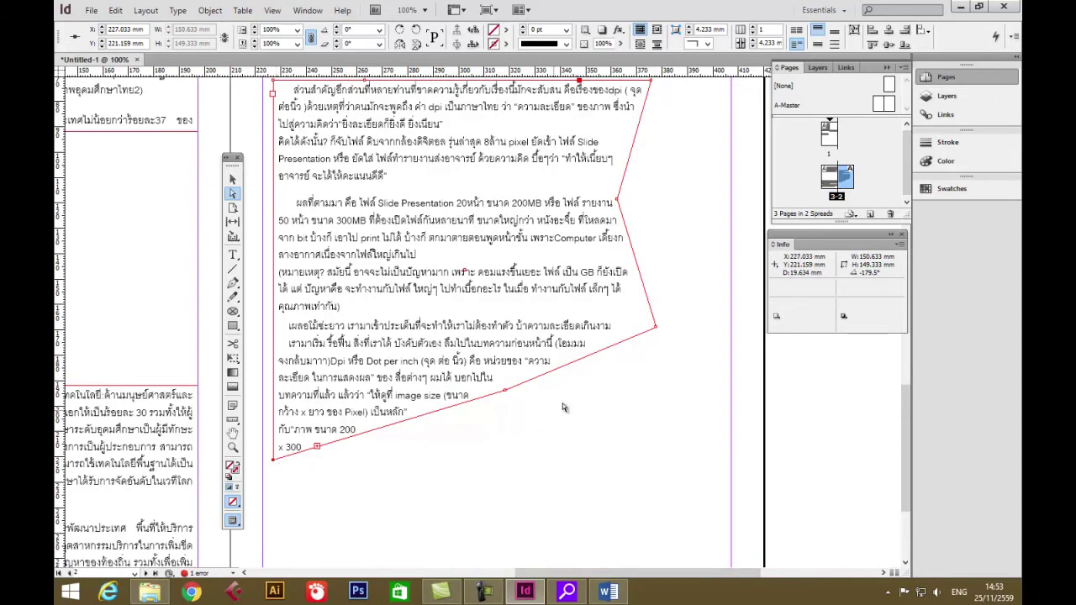
# Step: Pull the frame's bottom-edge anchor out to about X 370 mm, Y 251 mm and the right-edge notch in to about X 342 mm
pyautogui.moveTo(507, 396); pyautogui.dragTo(640, 490)
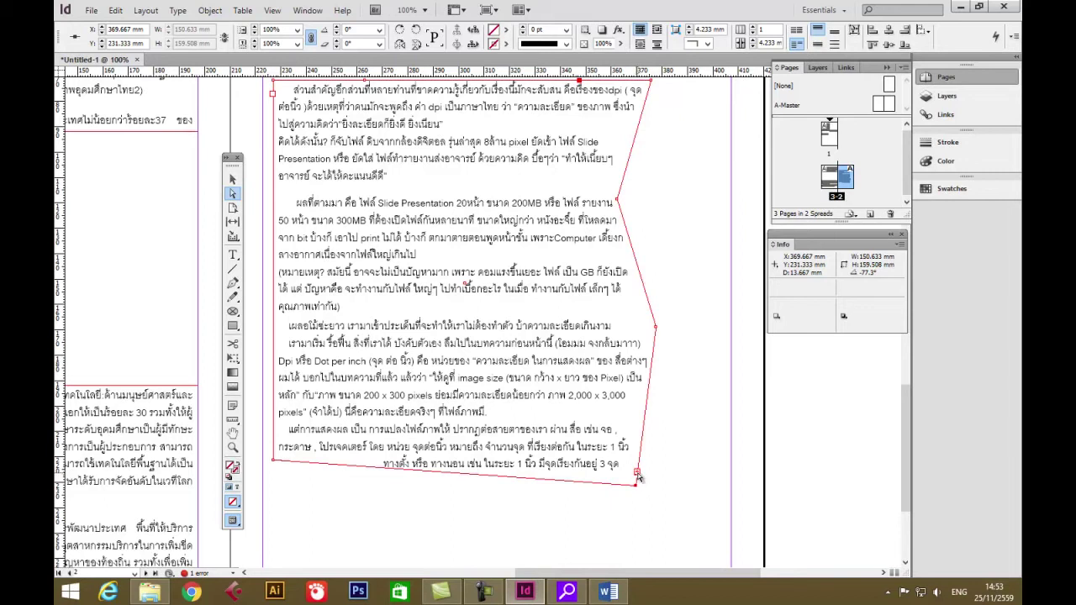
pyautogui.moveTo(641, 492); pyautogui.dragTo(643, 539)
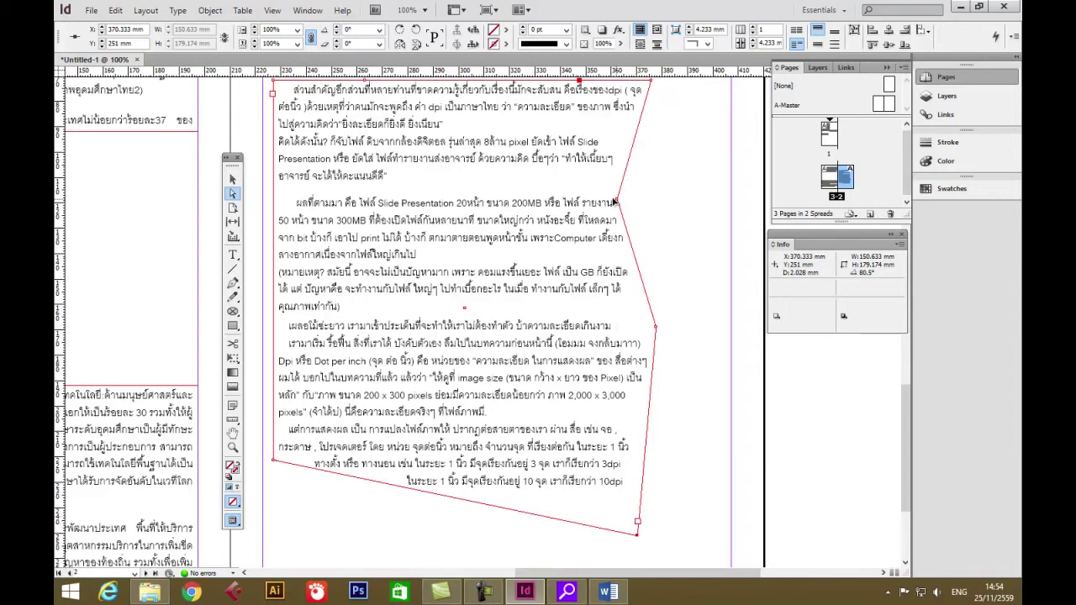
pyautogui.moveTo(617, 202); pyautogui.dragTo(568, 202)
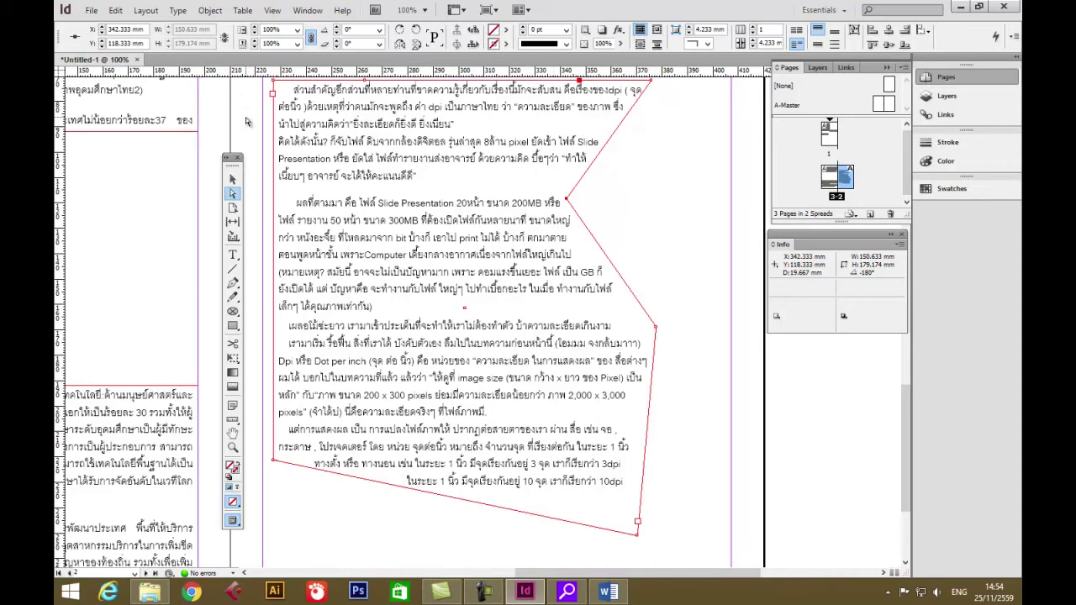
# Step: Justify all the frame's text with last lines aligned left, and join the paragraph starting "แต่การแสดงผล" to the one above
pyautogui.click(233, 254)
pyautogui.click(330, 241)
pyautogui.hotkey('ctrl', 'a')
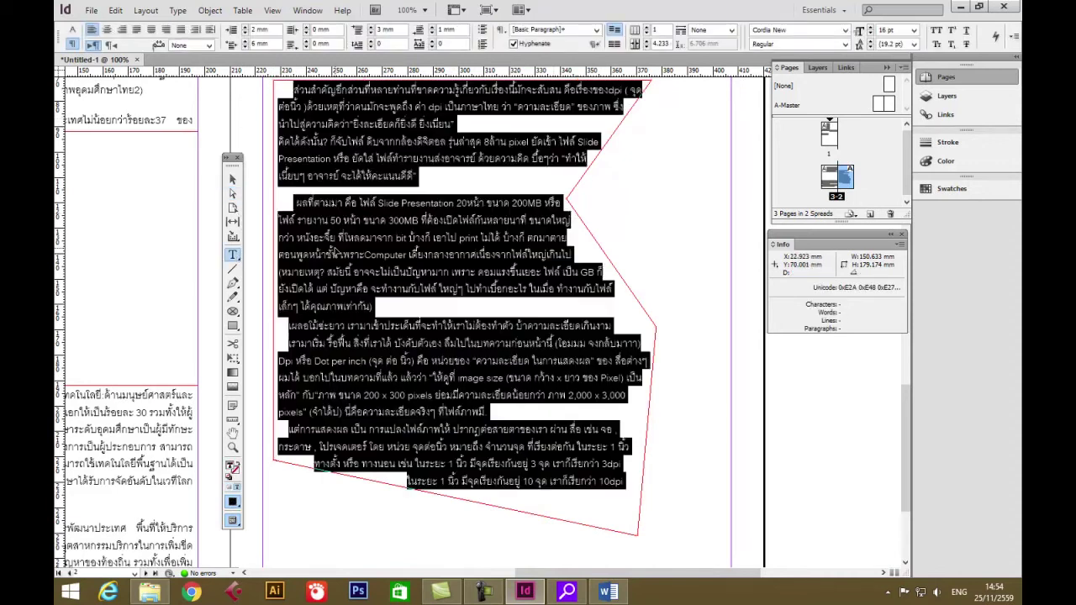
pyautogui.click(137, 30)
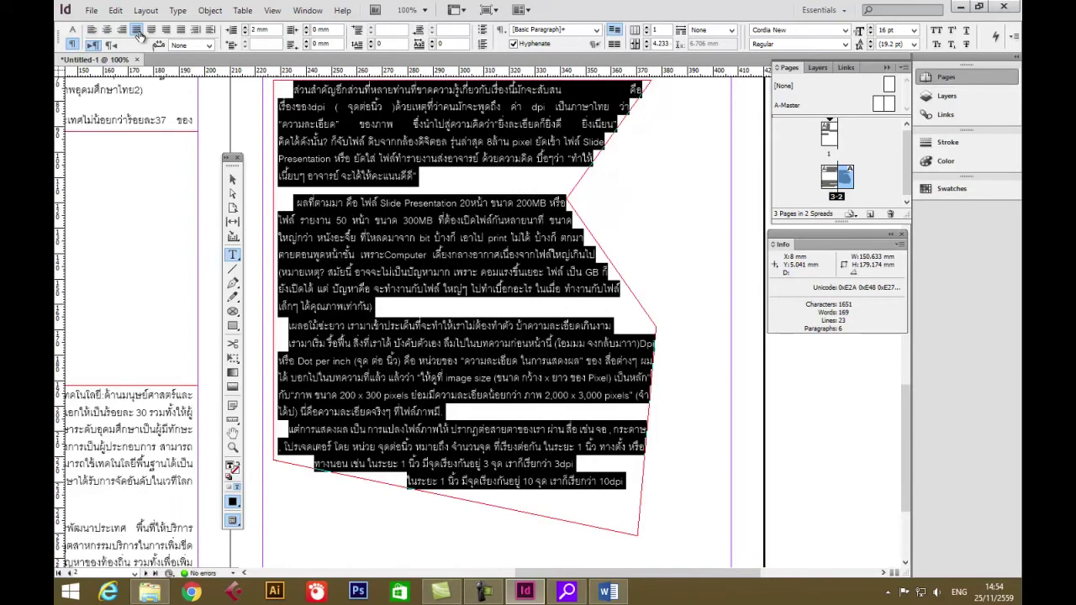
pyautogui.click(450, 416)
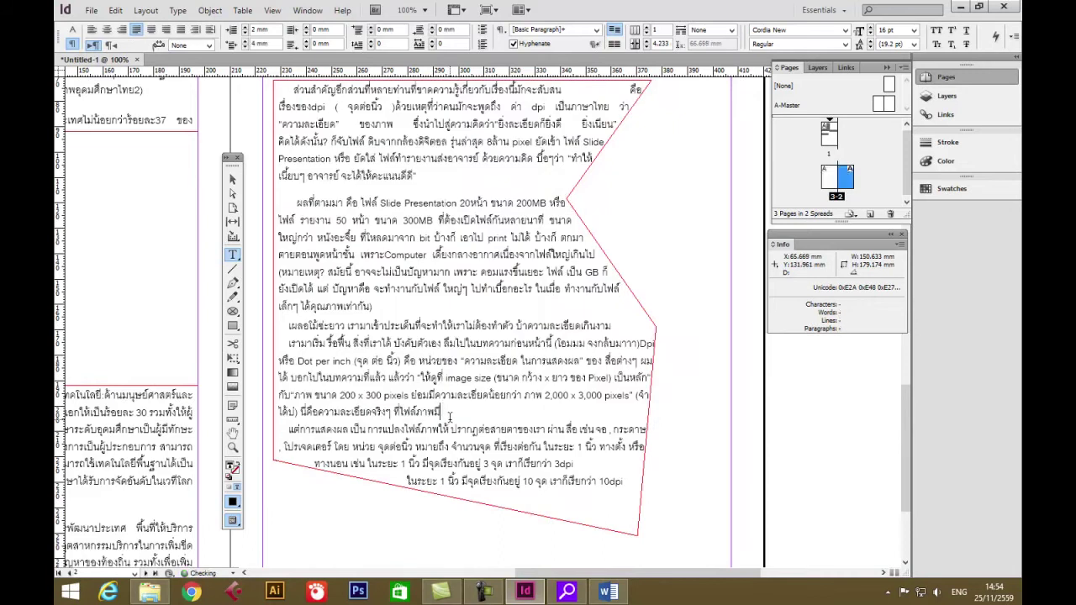
pyautogui.press('Delete')
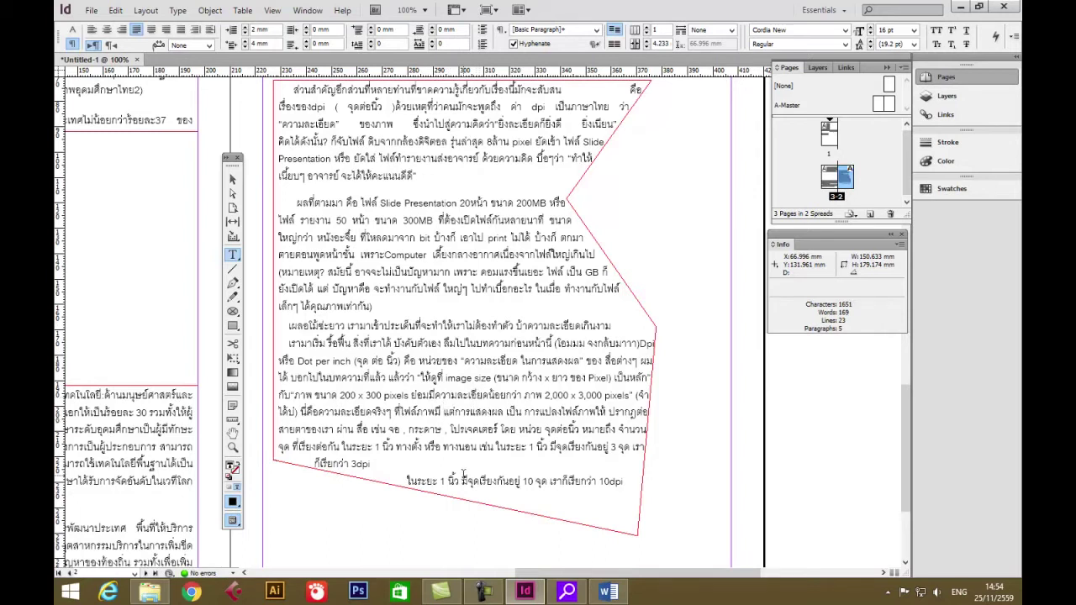
# Step: Move the irregular text frame up to the page's top-left margin corner and add a new page to the document
pyautogui.scroll(4, 407, 459)
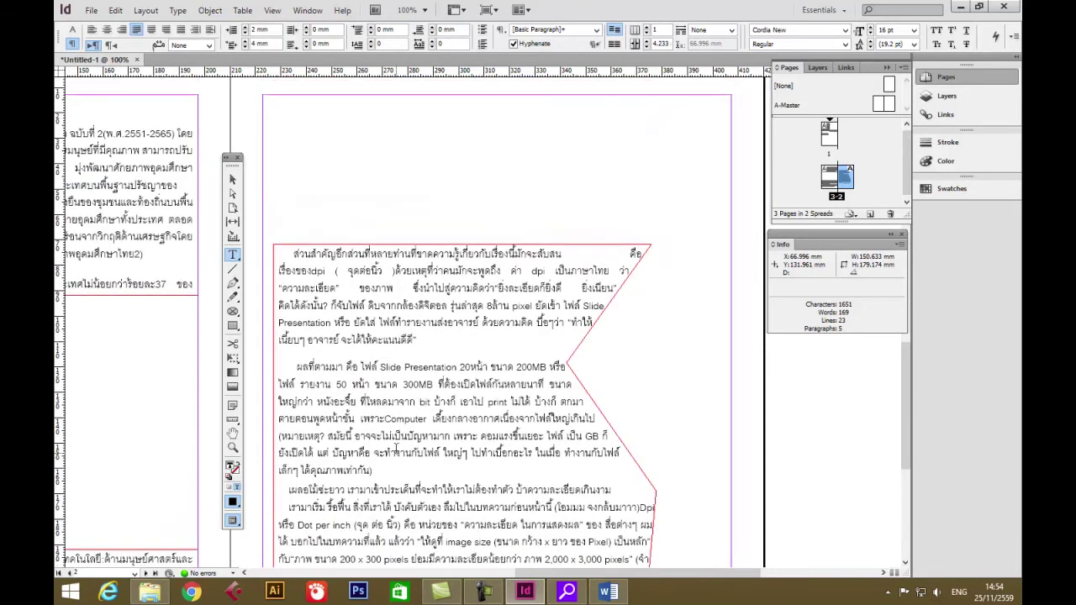
pyautogui.click(233, 180)
pyautogui.moveTo(387, 276); pyautogui.dragTo(381, 136)
pyautogui.click(689, 485)
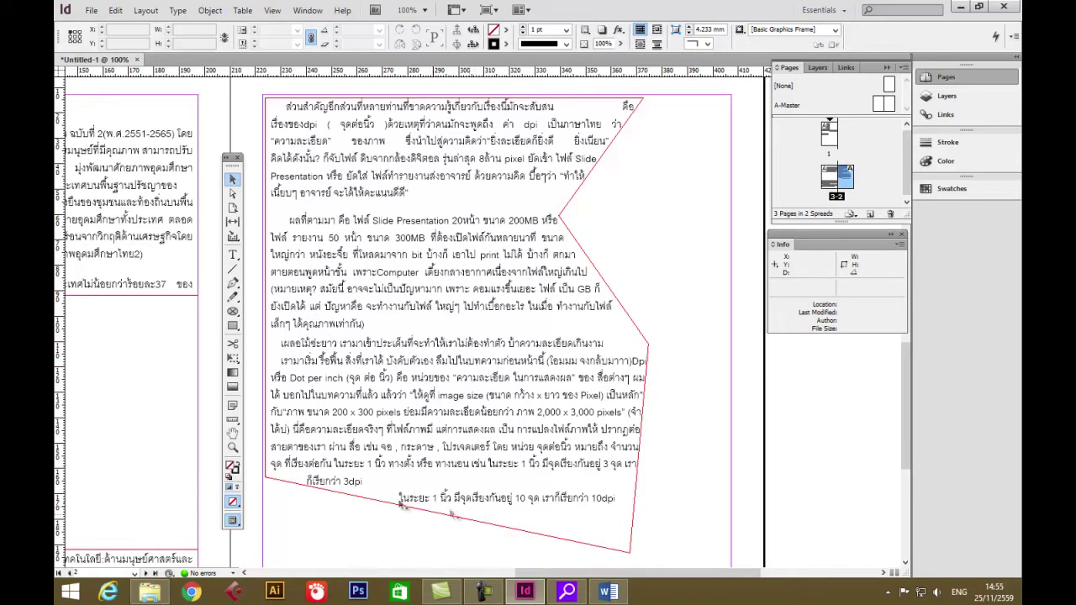
pyautogui.click(870, 217)
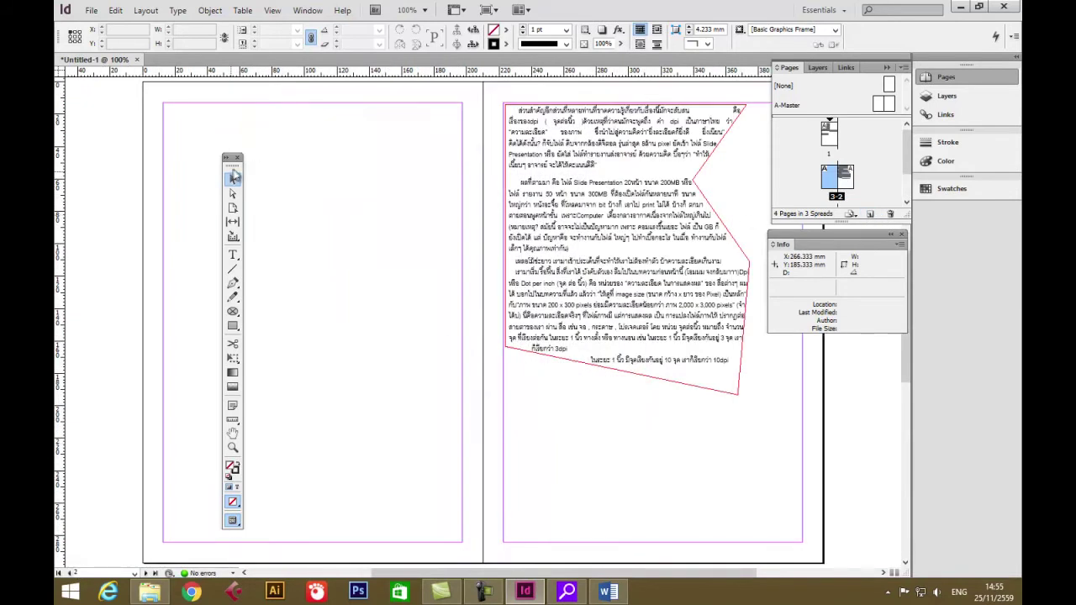
pyautogui.moveTo(233, 170); pyautogui.dragTo(123, 145)
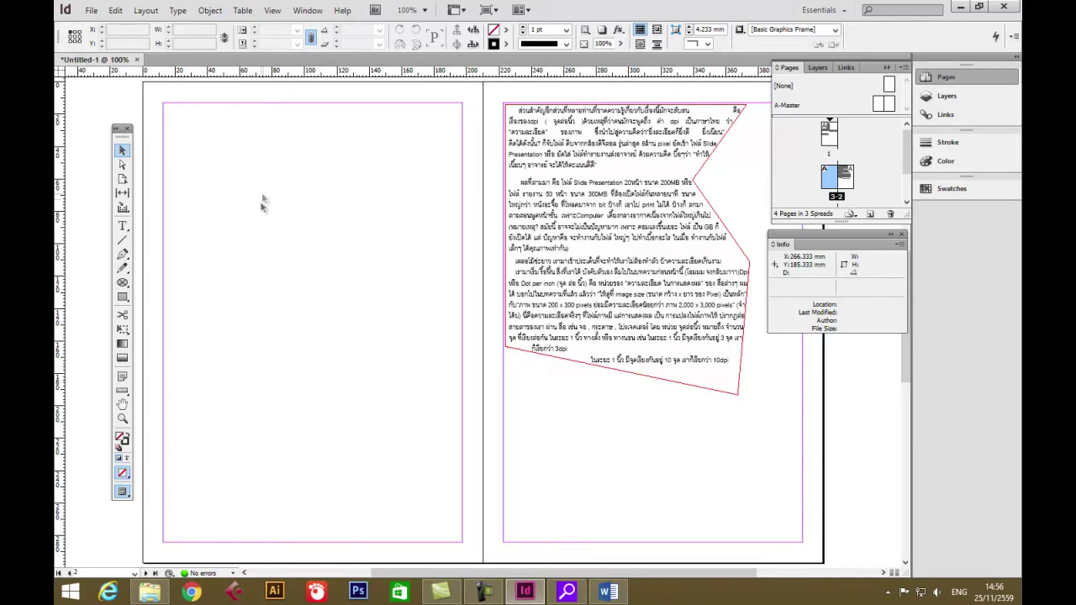
# Step: Switch to Illustrator and create a new A4 document with the Print profile
pyautogui.click(275, 594)
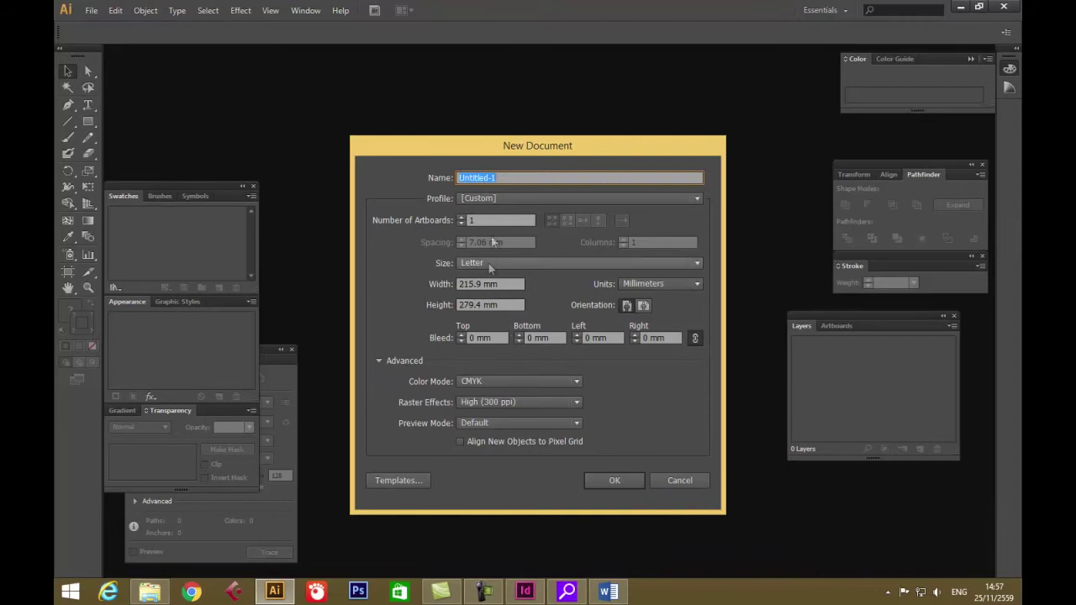
pyautogui.click(480, 199)
pyautogui.click(480, 231)
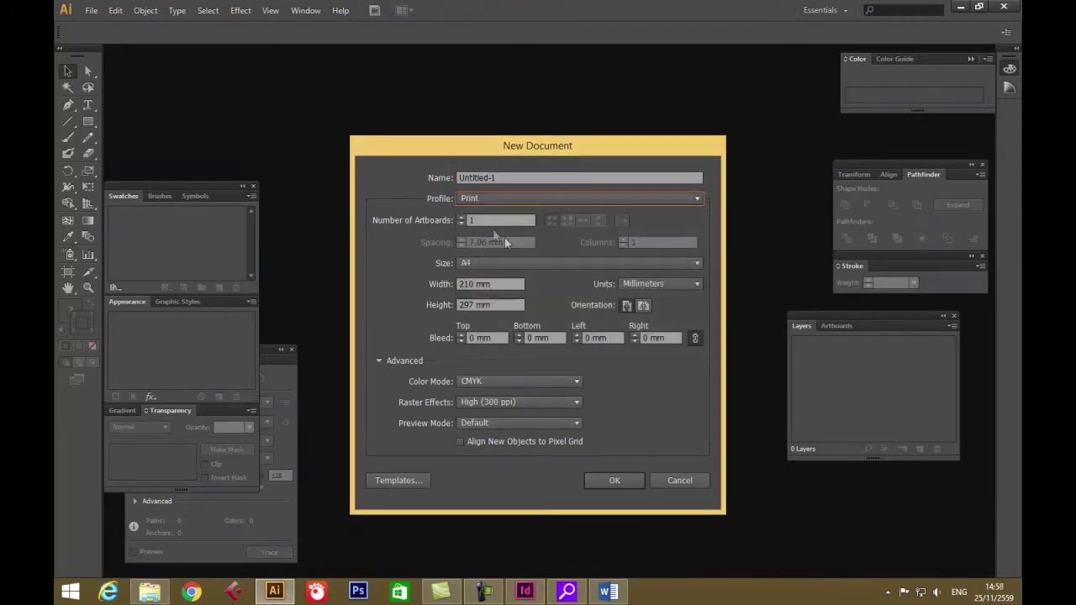
pyautogui.click(614, 482)
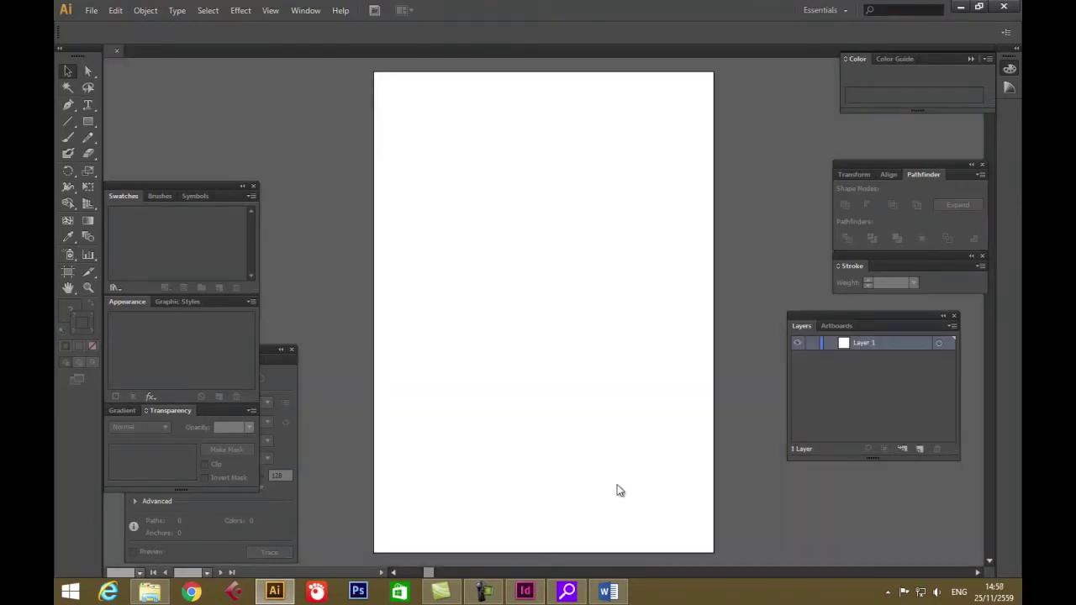
# Step: Place the letter "O" on the artboard with the Type tool and enlarge it to about 203 pt
pyautogui.click(86, 104)
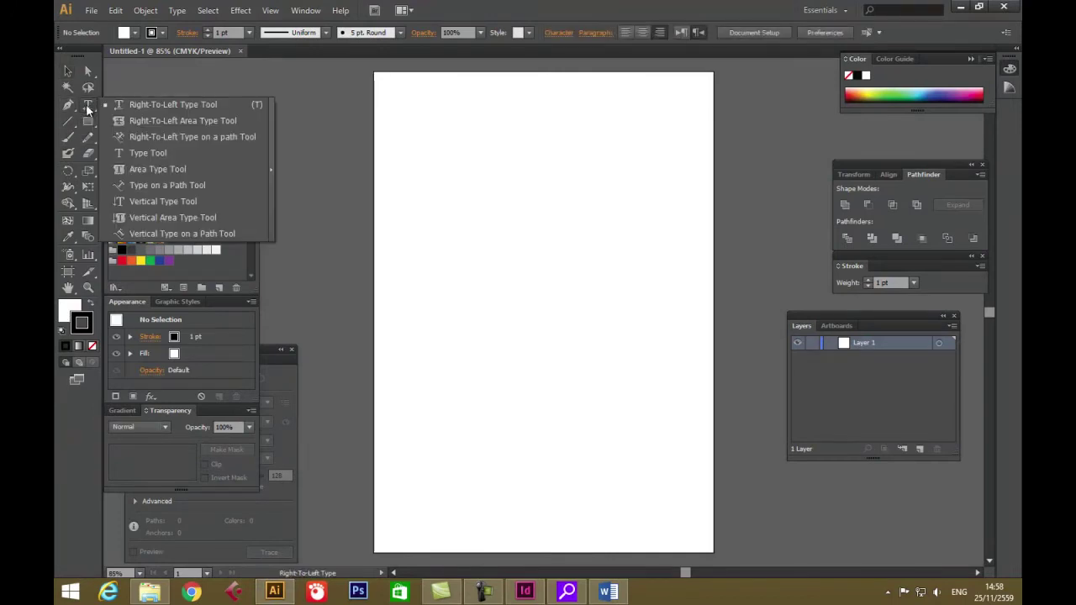
pyautogui.click(178, 156)
pyautogui.click(493, 269)
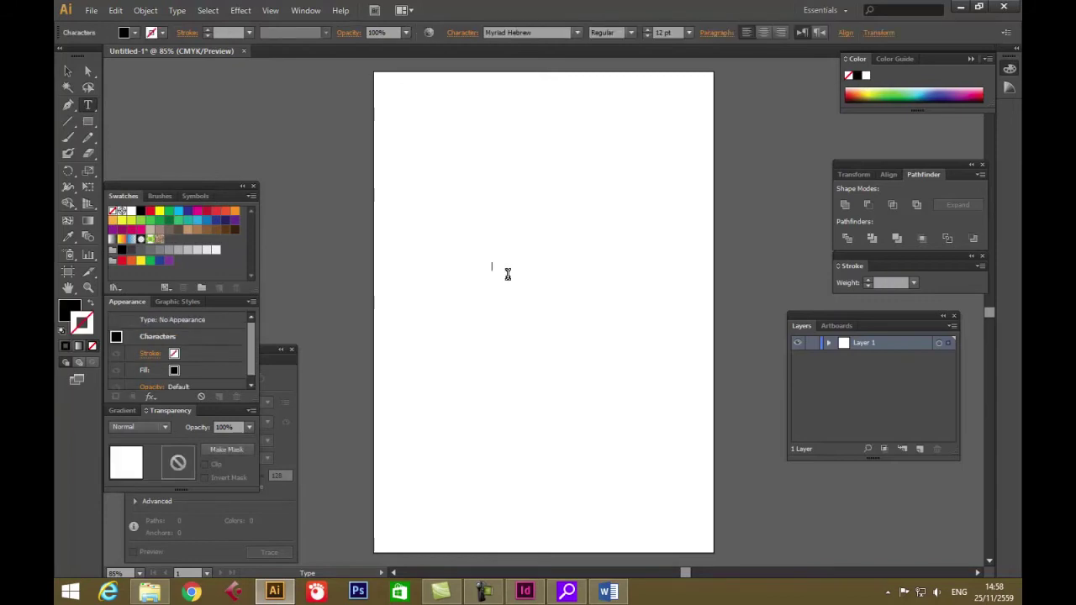
pyautogui.write('o')
pyautogui.press('Escape')
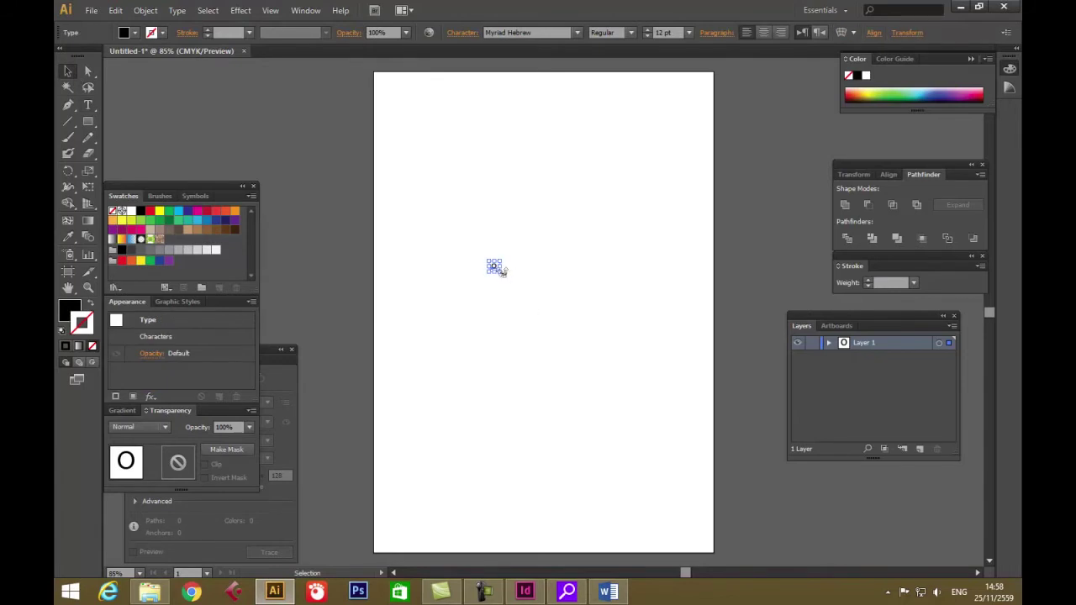
pyautogui.moveTo(495, 266); pyautogui.dragTo(571, 257)
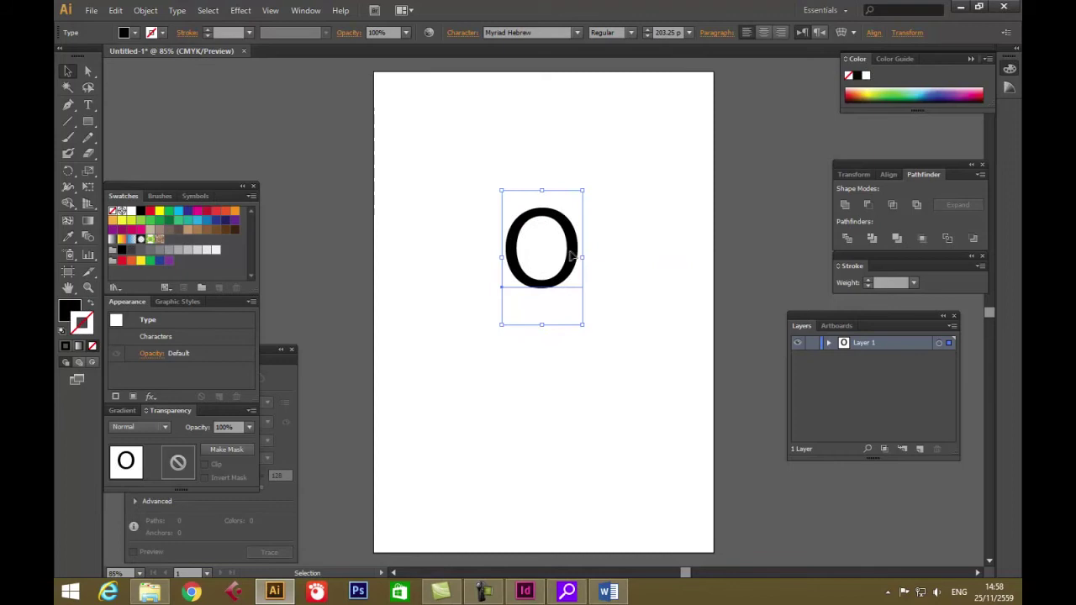
# Step: Change the font of the letter O to KodchiangUPC
pyautogui.click(87, 104)
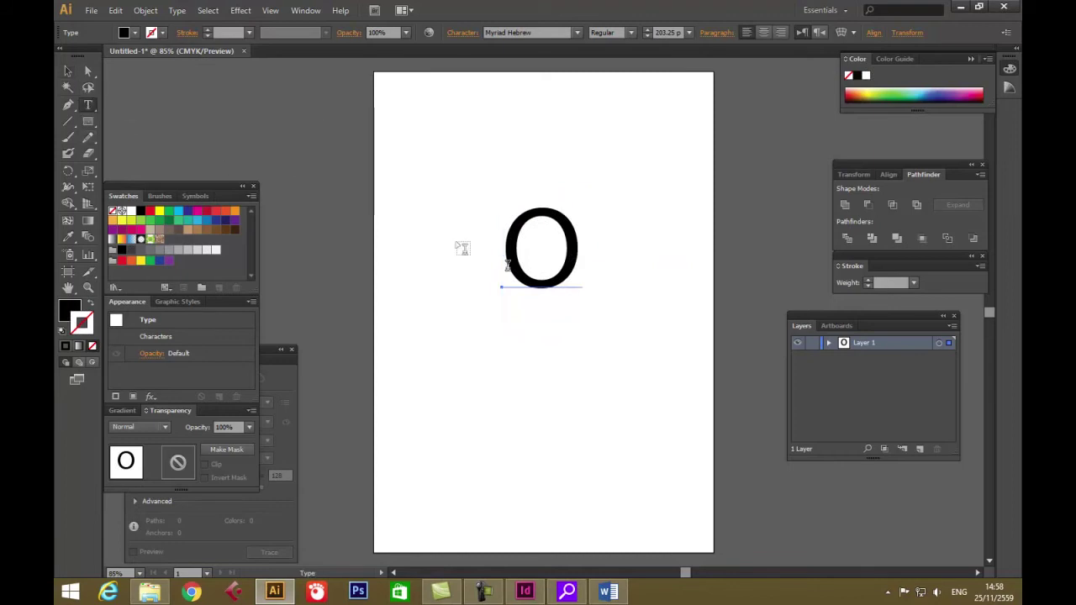
pyautogui.moveTo(577, 254); pyautogui.dragTo(523, 253)
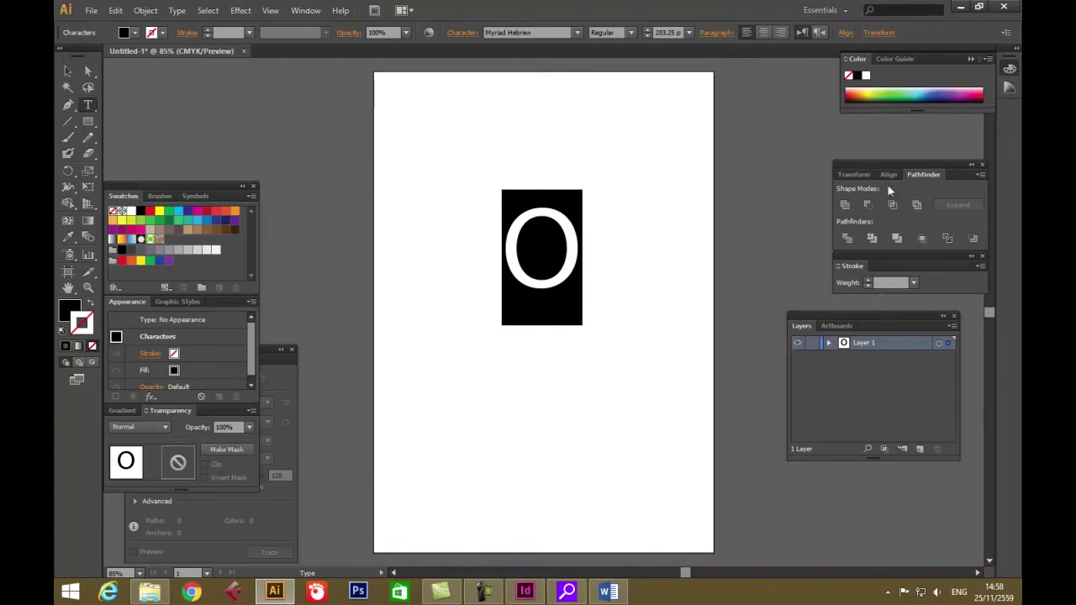
pyautogui.click(282, 360)
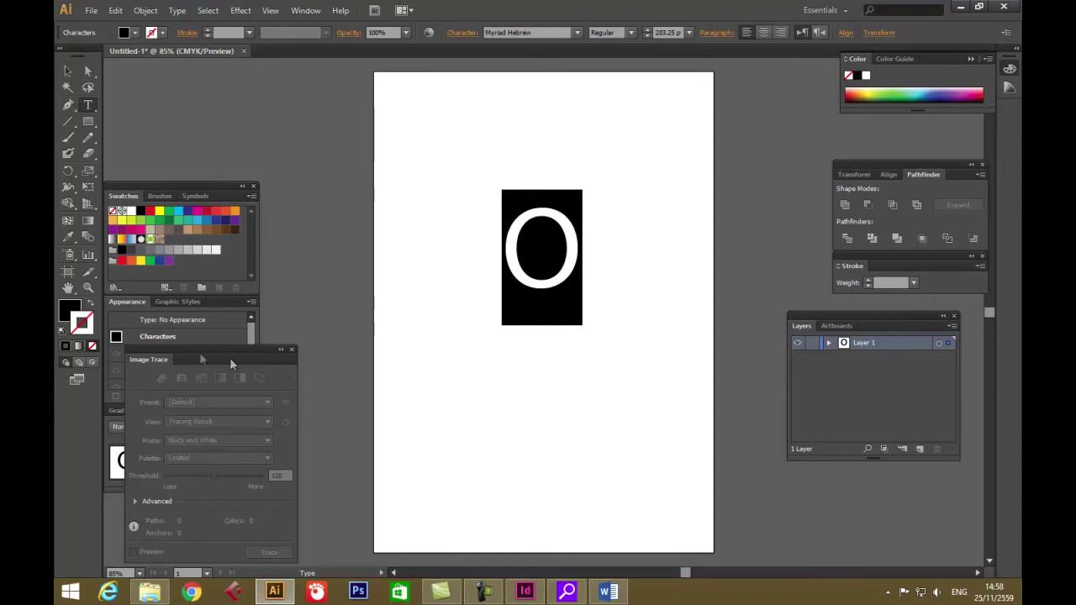
pyautogui.click(177, 10)
pyautogui.moveTo(195, 26)
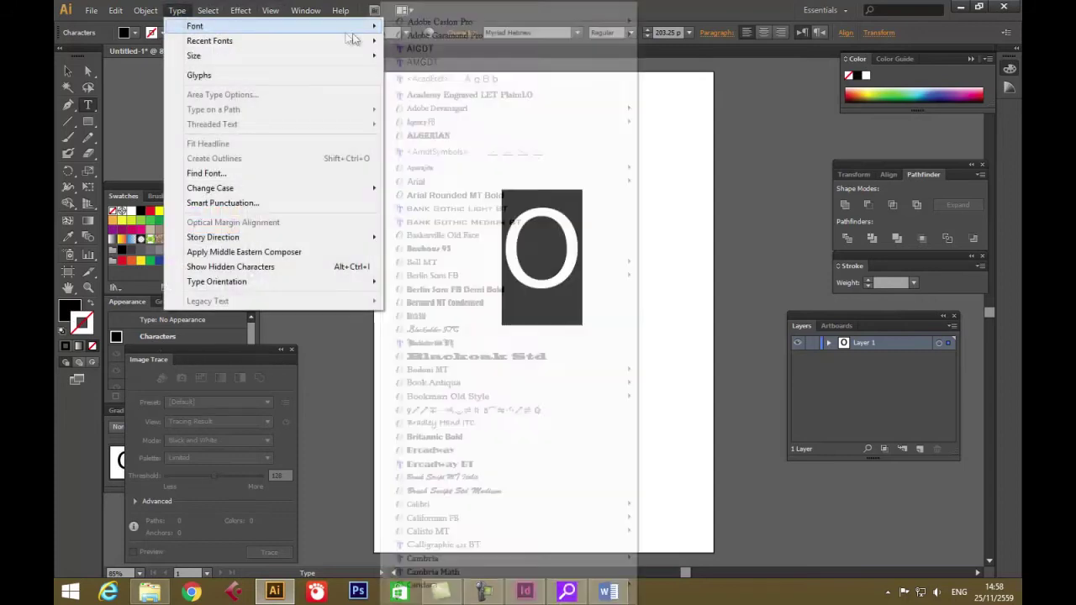
pyautogui.click(703, 20)
pyautogui.click(542, 31)
pyautogui.write('Di')
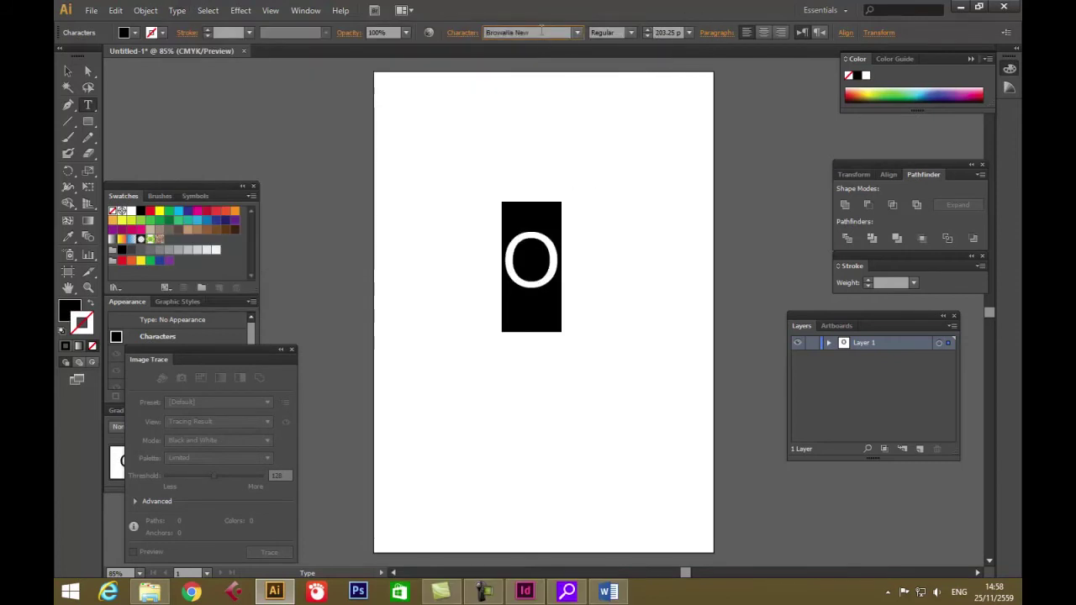
pyautogui.scroll(-20, 541, 32)
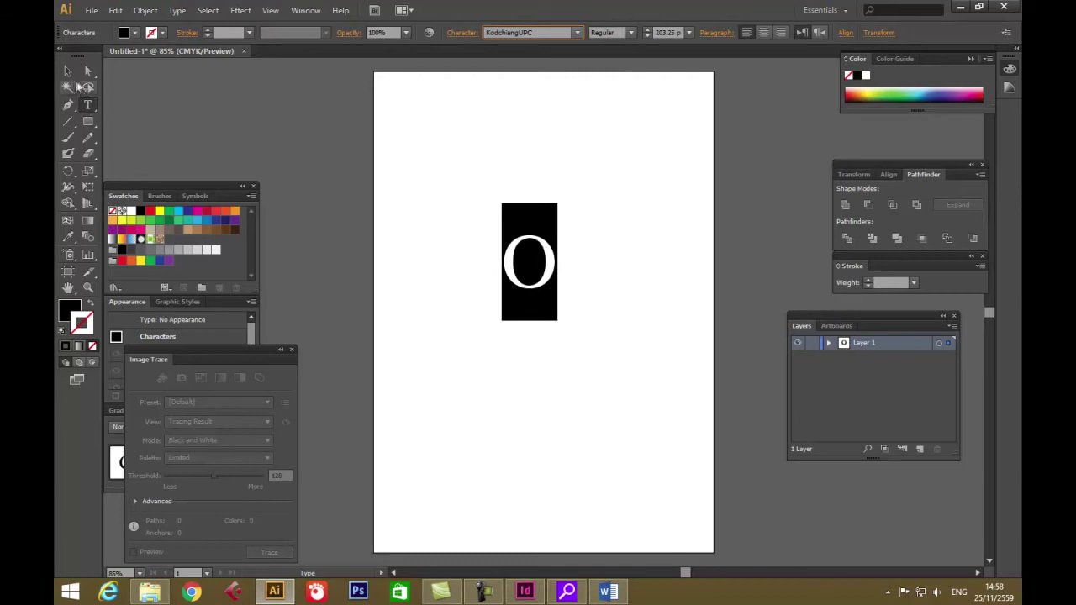
# Step: Convert the letter O to outlines and enlarge it to about 85 × 89 mm near the artboard's centre
pyautogui.press('Escape')
pyautogui.click(185, 11)
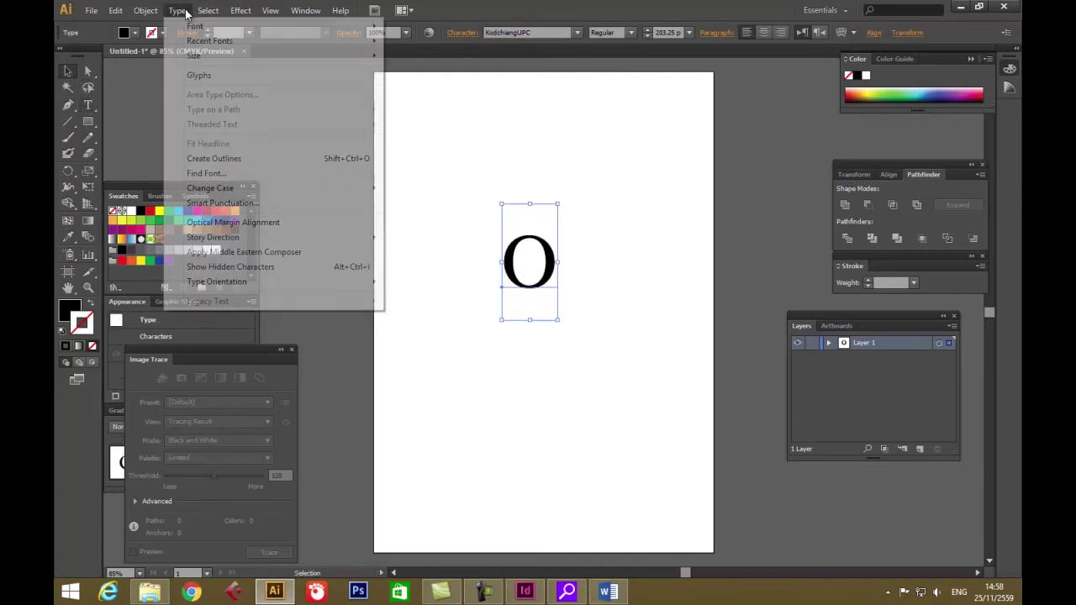
pyautogui.click(214, 158)
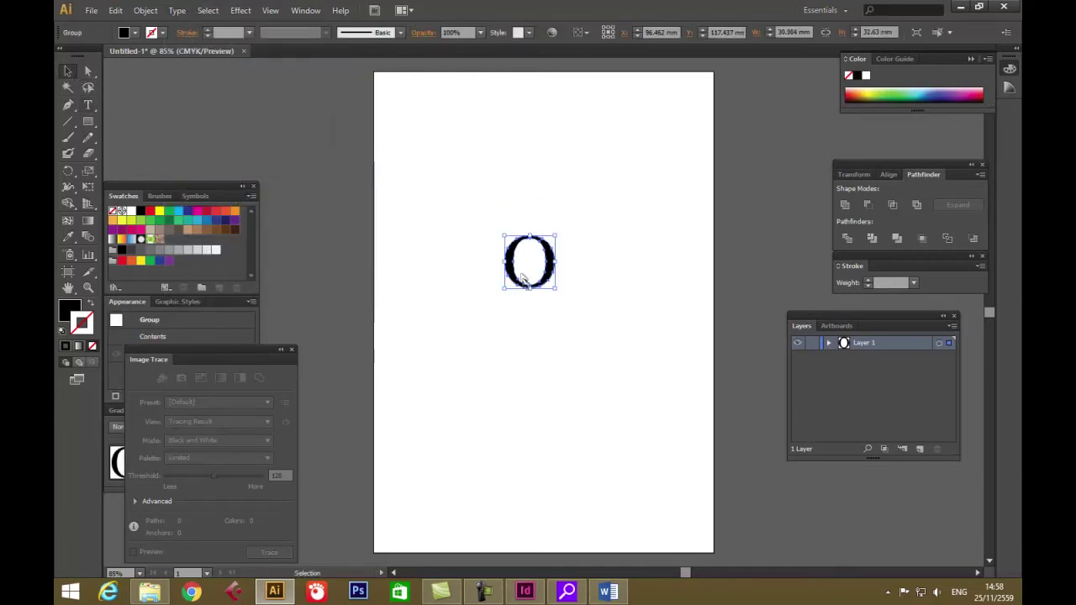
pyautogui.moveTo(553, 276); pyautogui.dragTo(665, 298)
pyautogui.moveTo(657, 238); pyautogui.dragTo(608, 276)
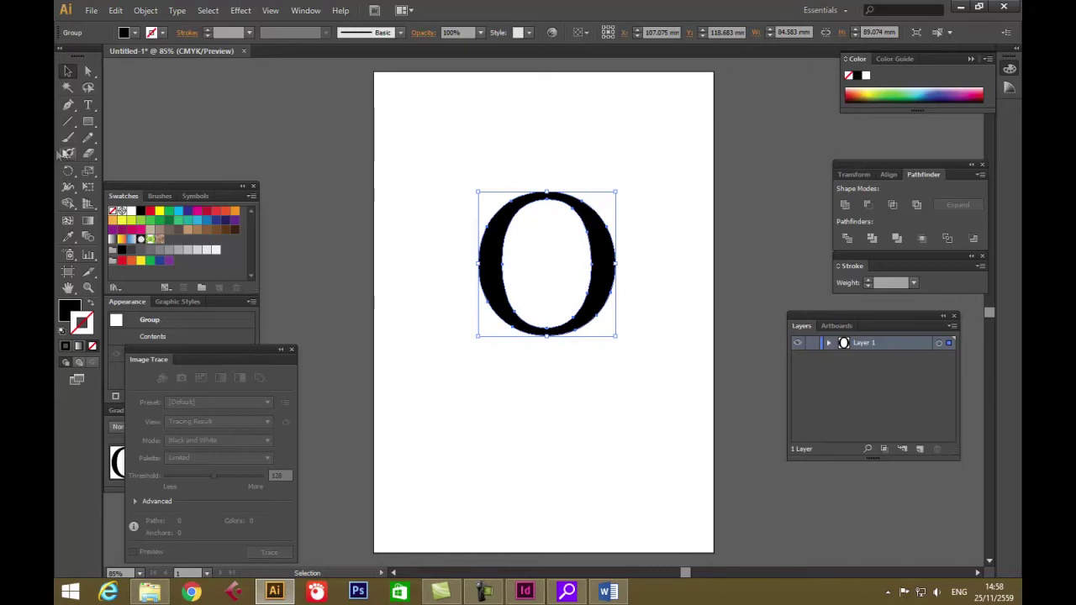
# Step: Offset the O's path outward by 5 mm with Miter joins and a miter limit of 4
pyautogui.click(144, 12)
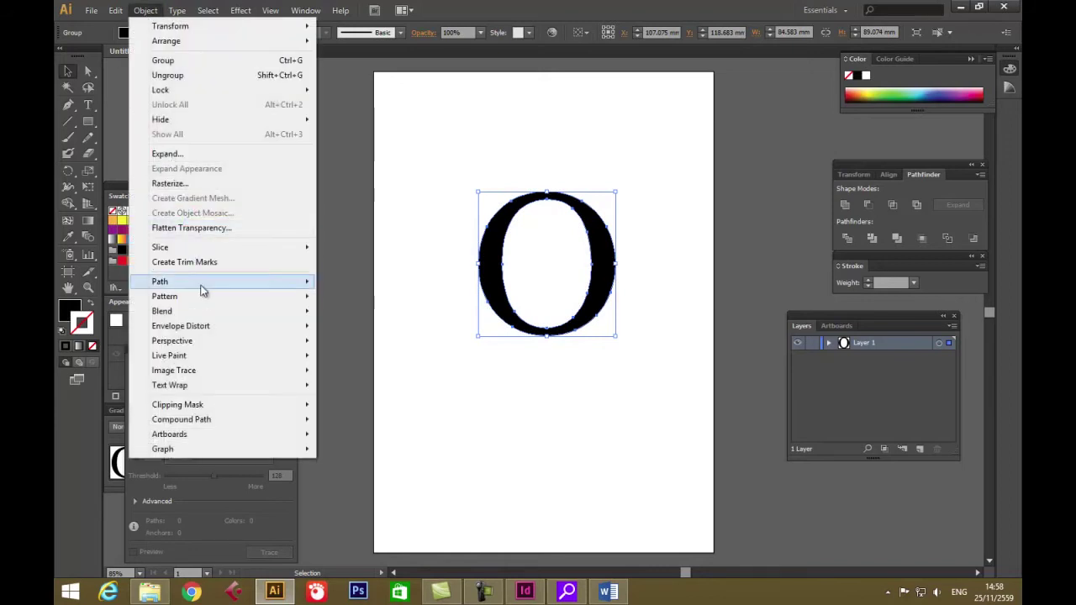
pyautogui.moveTo(202, 289)
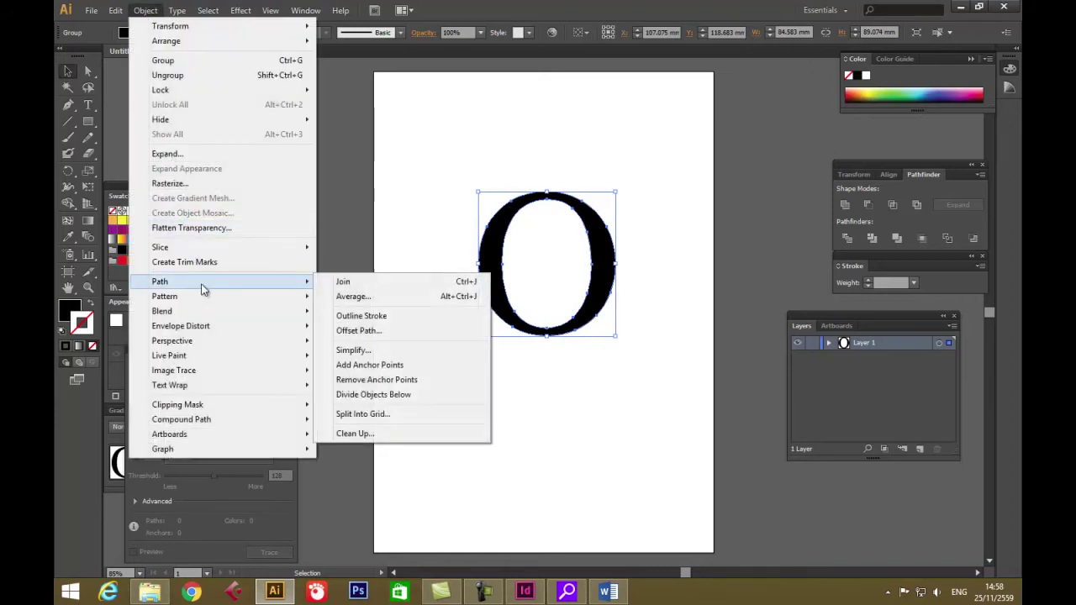
pyautogui.click(374, 333)
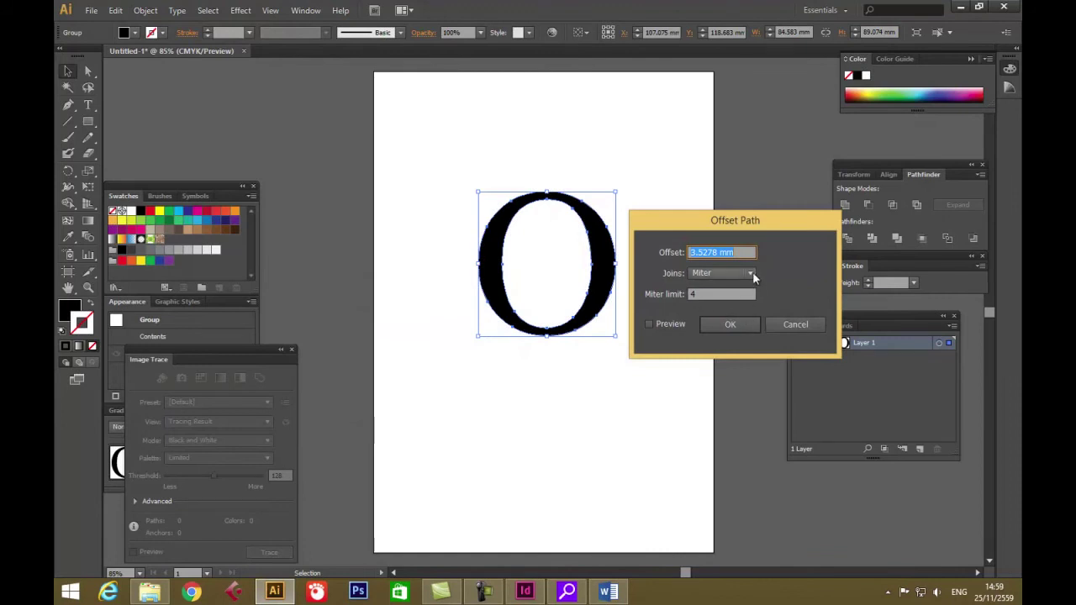
pyautogui.click(751, 273)
pyautogui.click(752, 273)
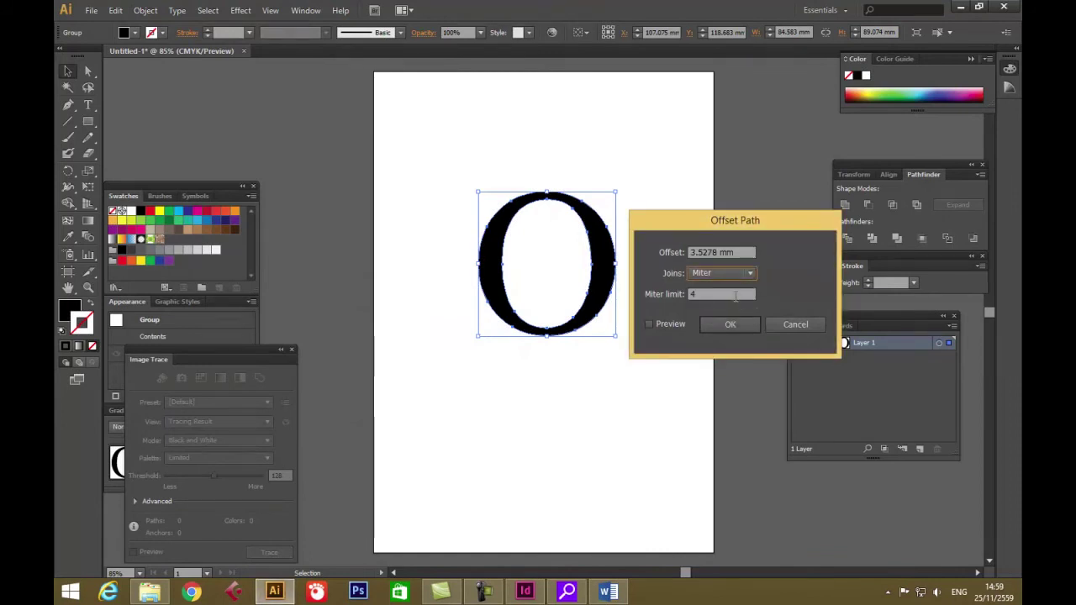
pyautogui.click(650, 324)
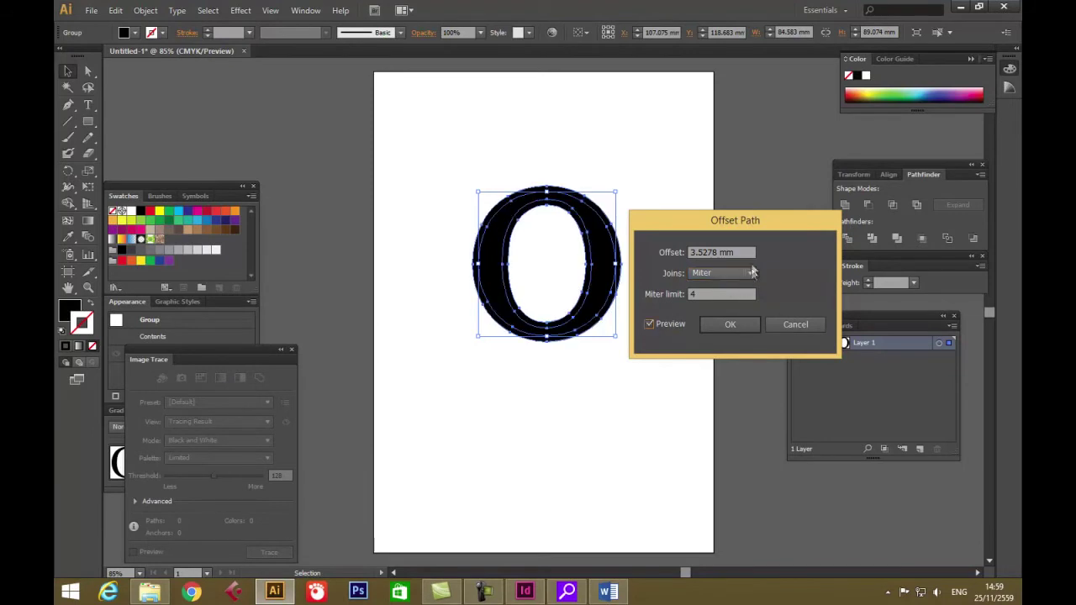
pyautogui.click(740, 253)
pyautogui.moveTo(740, 252); pyautogui.dragTo(629, 266)
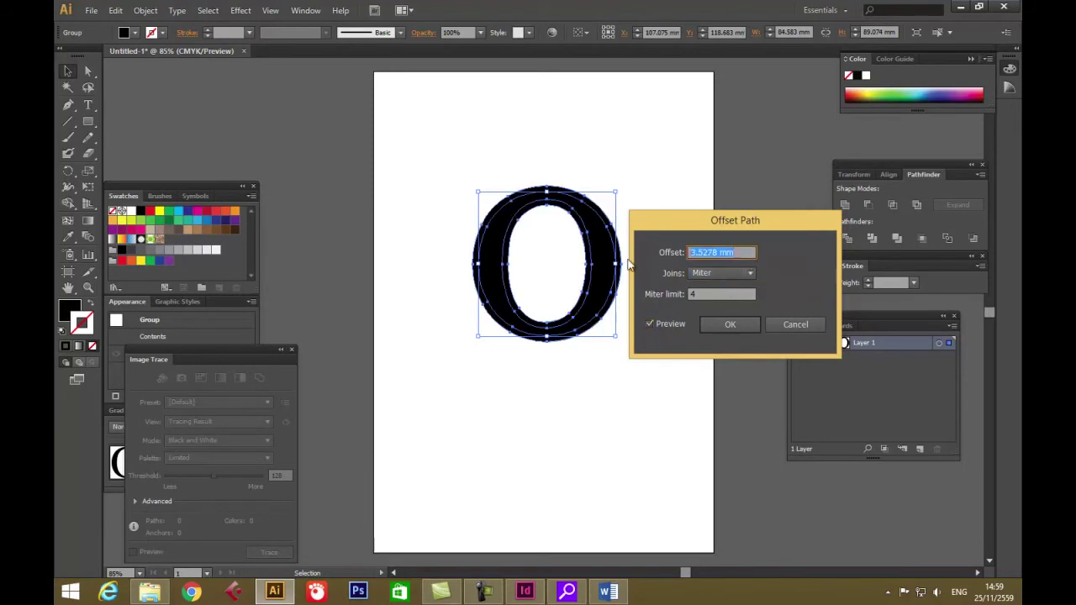
pyautogui.press('Return')
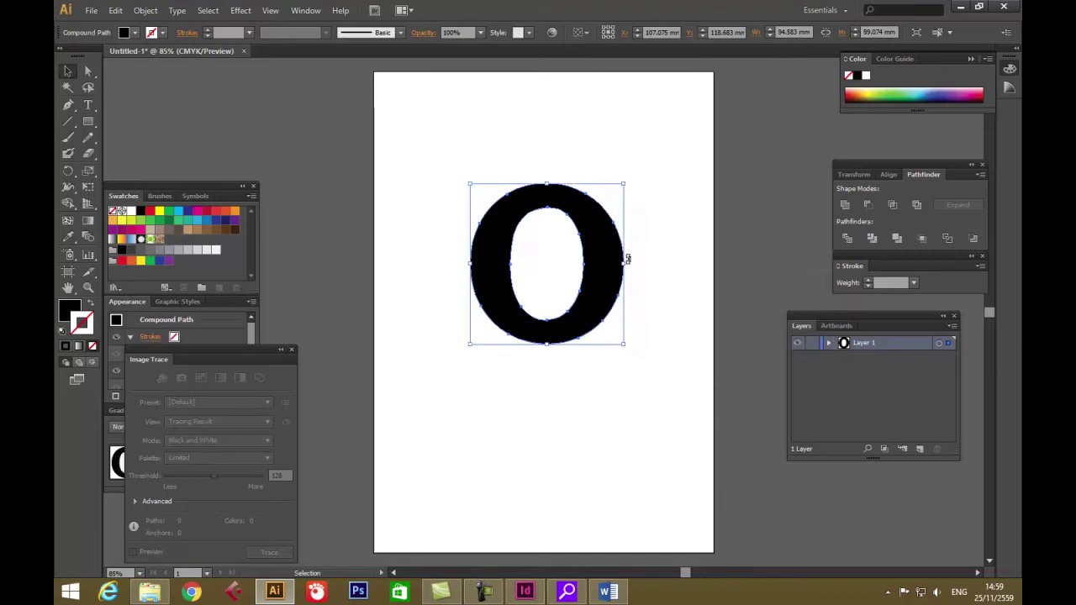
# Step: Ungroup the offset result and move the original thinner O away from the thicker offset O, toward the artboard's lower part
pyautogui.moveTo(588, 298); pyautogui.dragTo(624, 219)
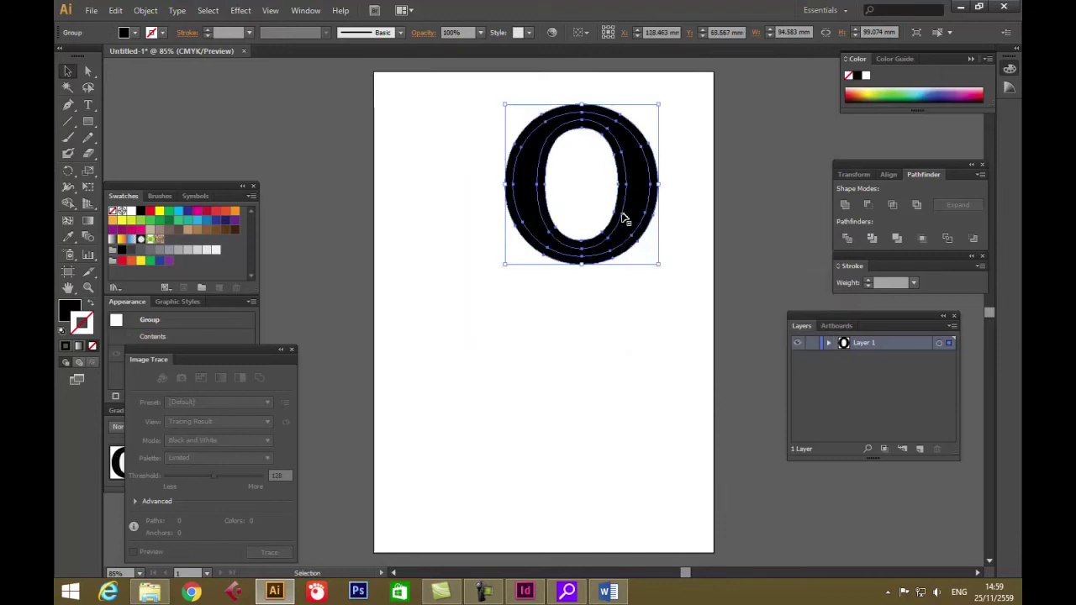
pyautogui.click(146, 10)
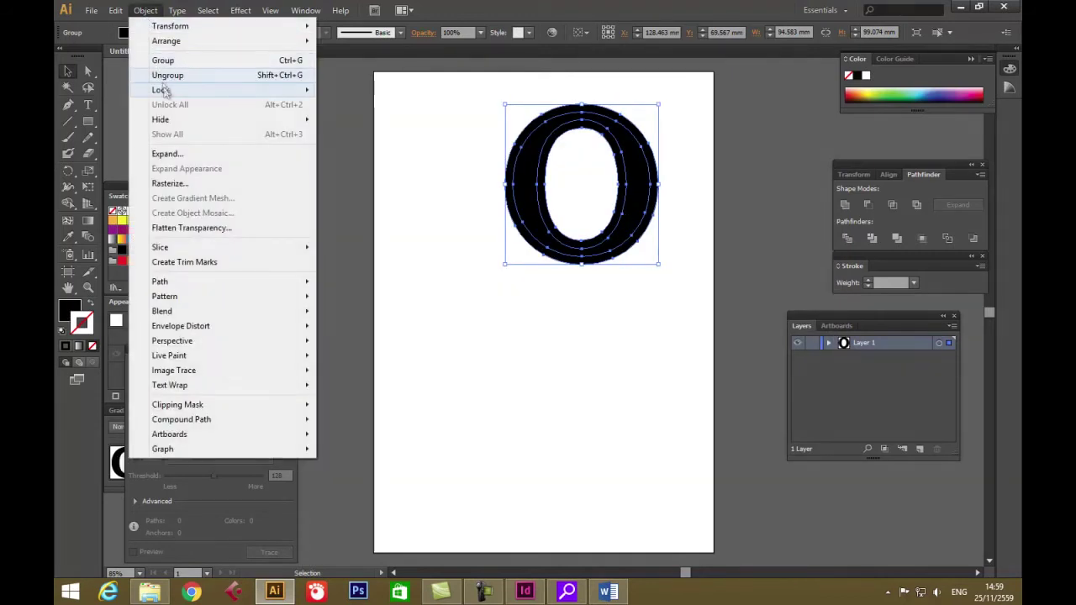
pyautogui.click(168, 75)
pyautogui.click(552, 282)
pyautogui.moveTo(548, 257); pyautogui.dragTo(468, 430)
# Step: Turn the thicker O into an unfilled shape with a 1 pt stroke and paste it onto the blank left page in InDesign
pyautogui.click(613, 247)
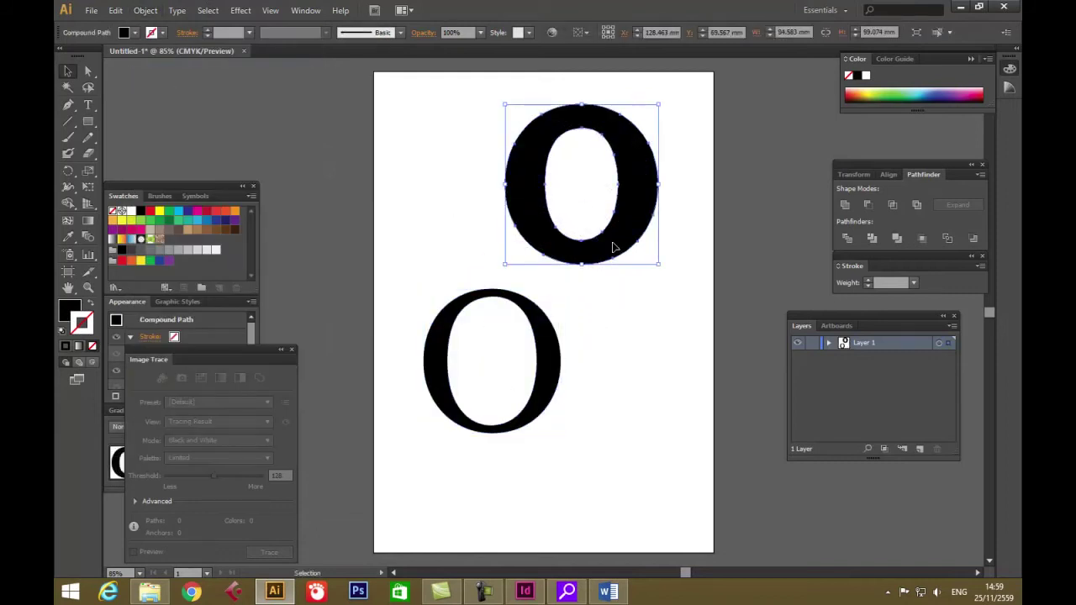
pyautogui.click(92, 307)
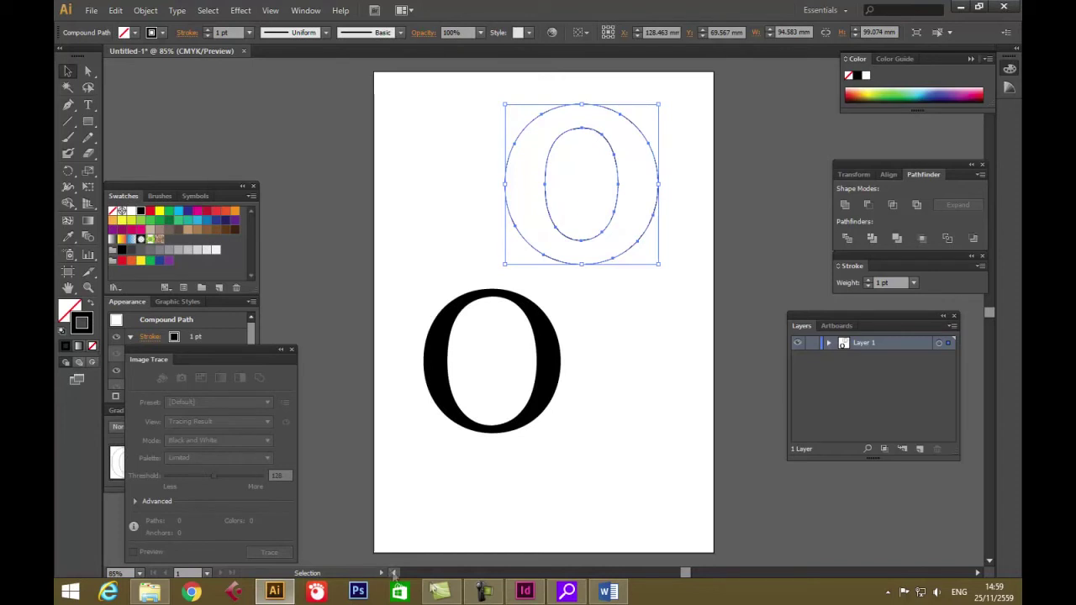
pyautogui.click(525, 592)
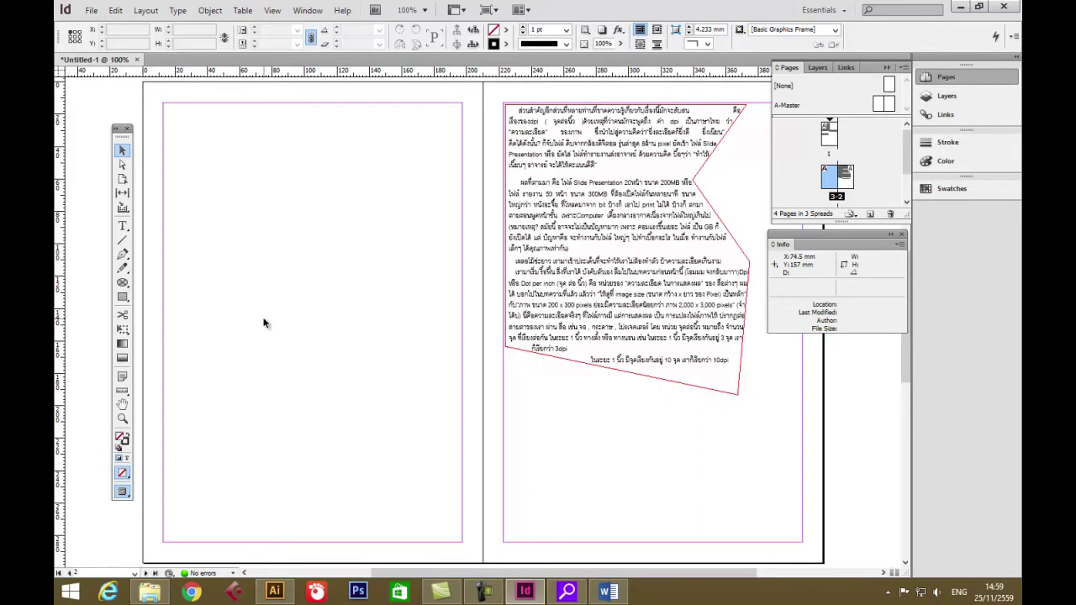
pyautogui.hotkey('ctrl', 'v')
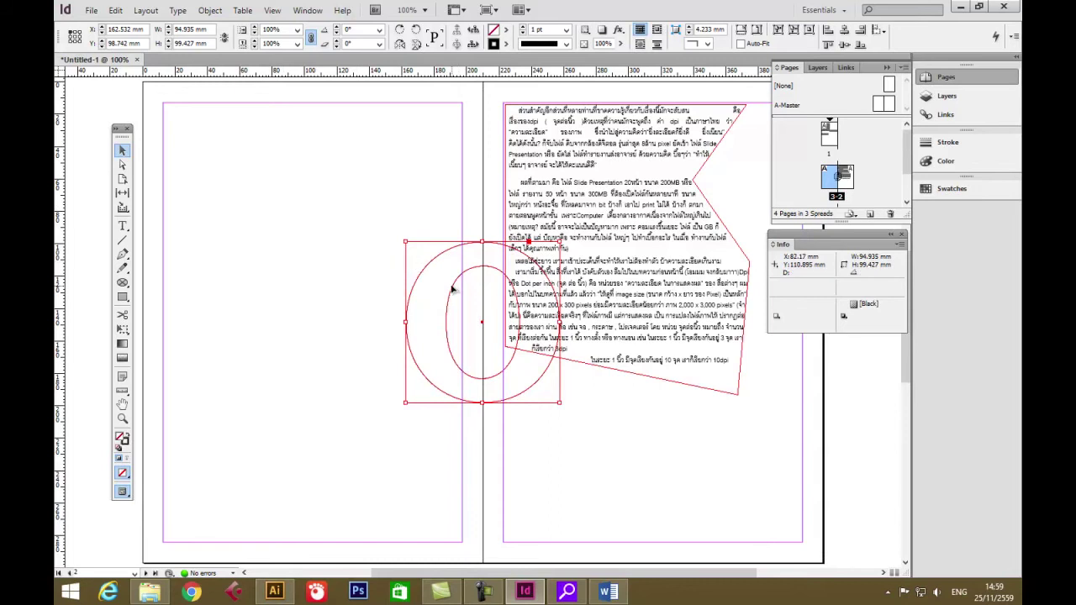
pyautogui.moveTo(452, 291); pyautogui.dragTo(302, 245)
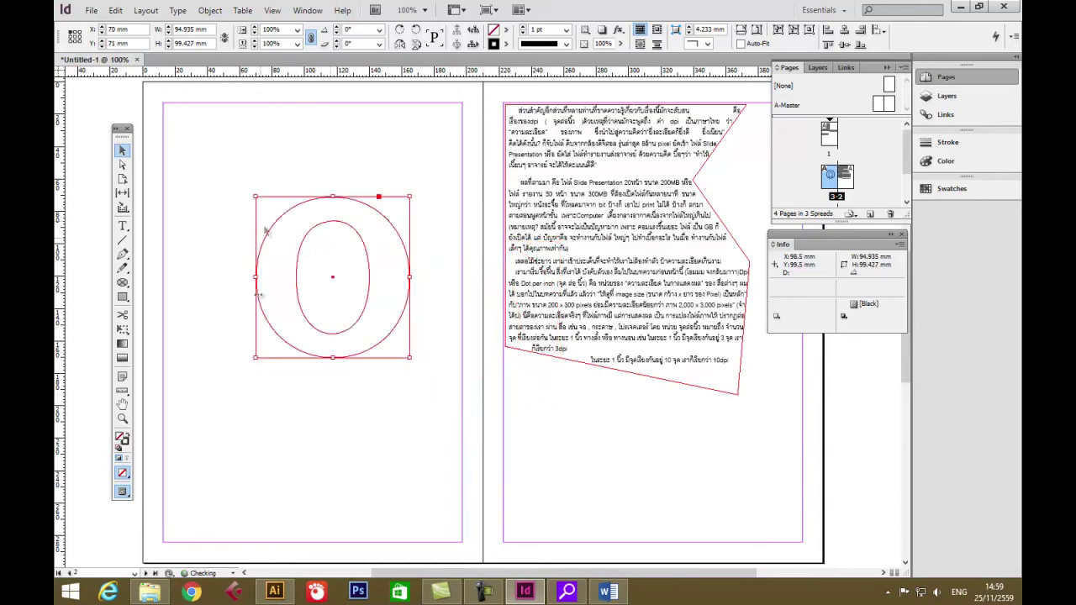
# Step: Try swapping the pasted O's black stroke for a black fill
pyautogui.click(127, 435)
pyautogui.click(129, 437)
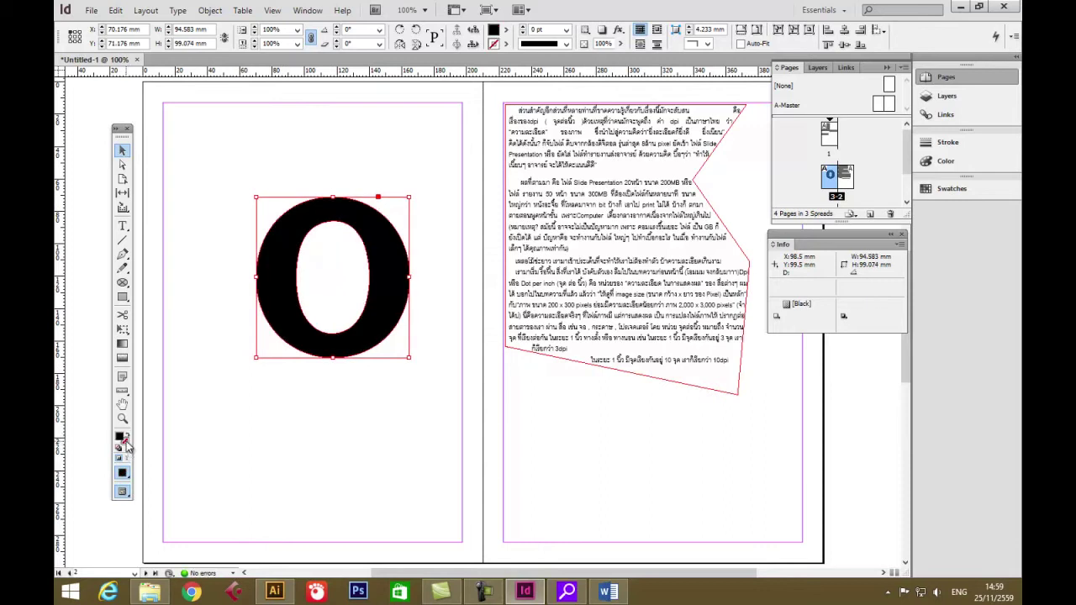
pyautogui.click(127, 438)
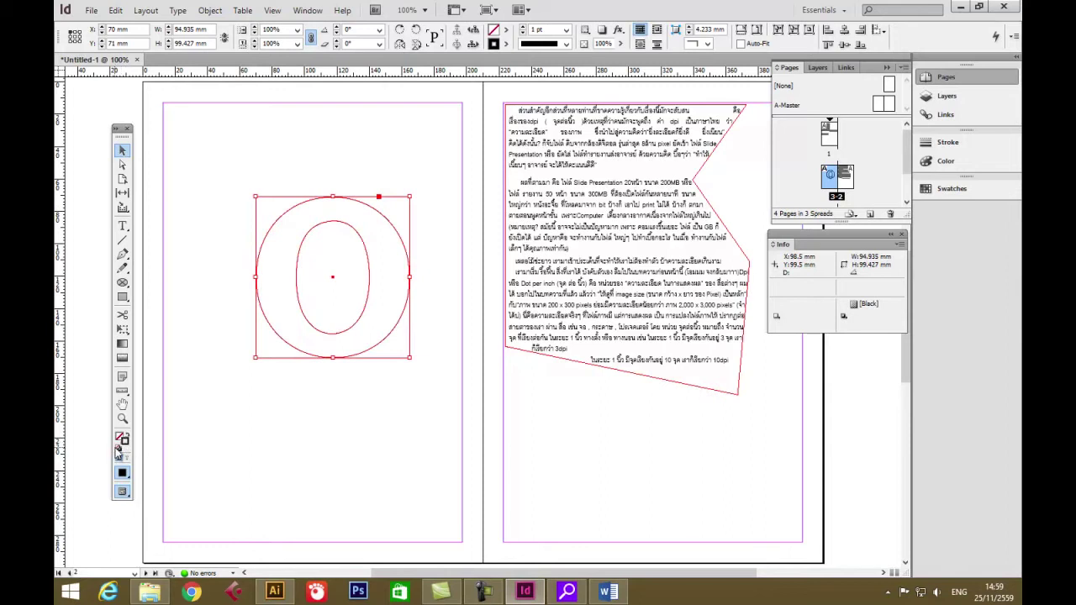
# Step: Set the pasted O's stroke weight to 0 pt
pyautogui.click(345, 379)
pyautogui.click(353, 360)
pyautogui.click(962, 143)
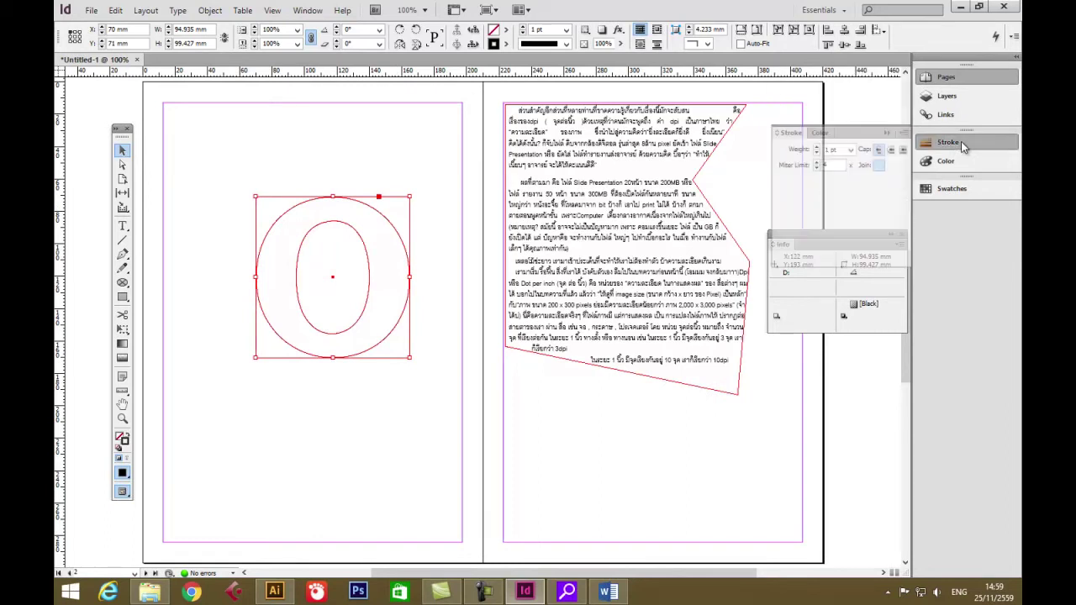
pyautogui.click(851, 150)
pyautogui.click(837, 161)
pyautogui.click(362, 436)
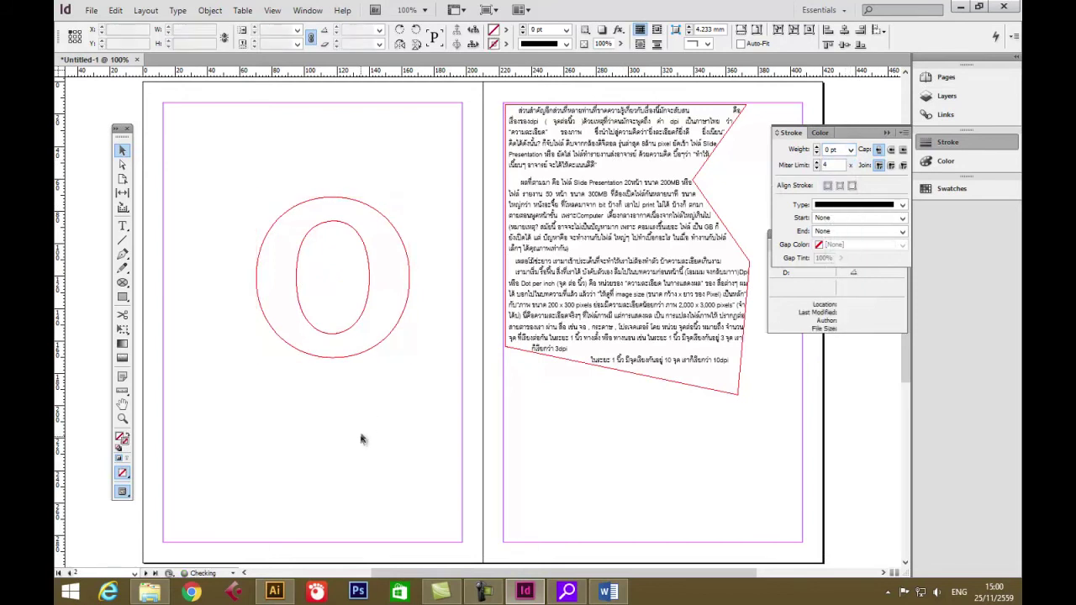
# Step: Enlarge the pasted O to about 134 × 140 mm and move it toward the left page's upper margin
pyautogui.moveTo(391, 341); pyautogui.dragTo(373, 332)
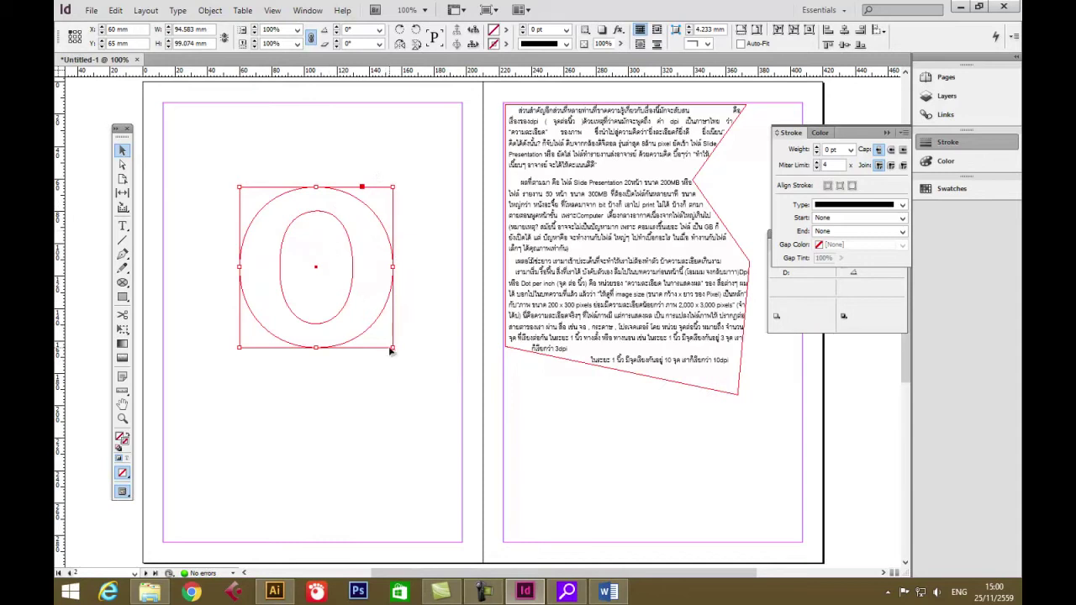
pyautogui.moveTo(392, 347); pyautogui.dragTo(456, 413)
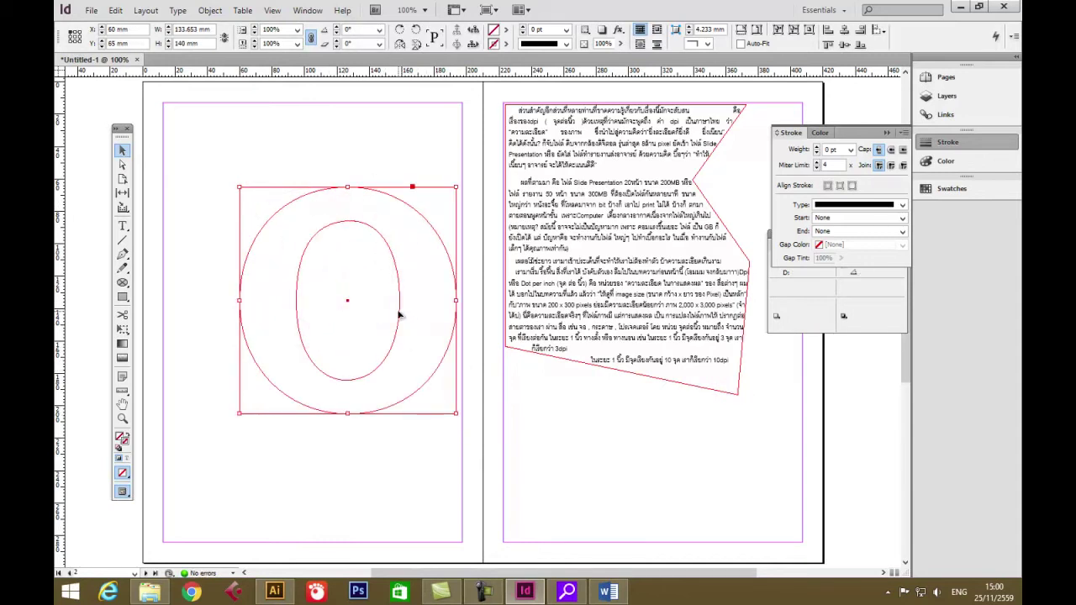
pyautogui.moveTo(400, 315); pyautogui.dragTo(352, 262)
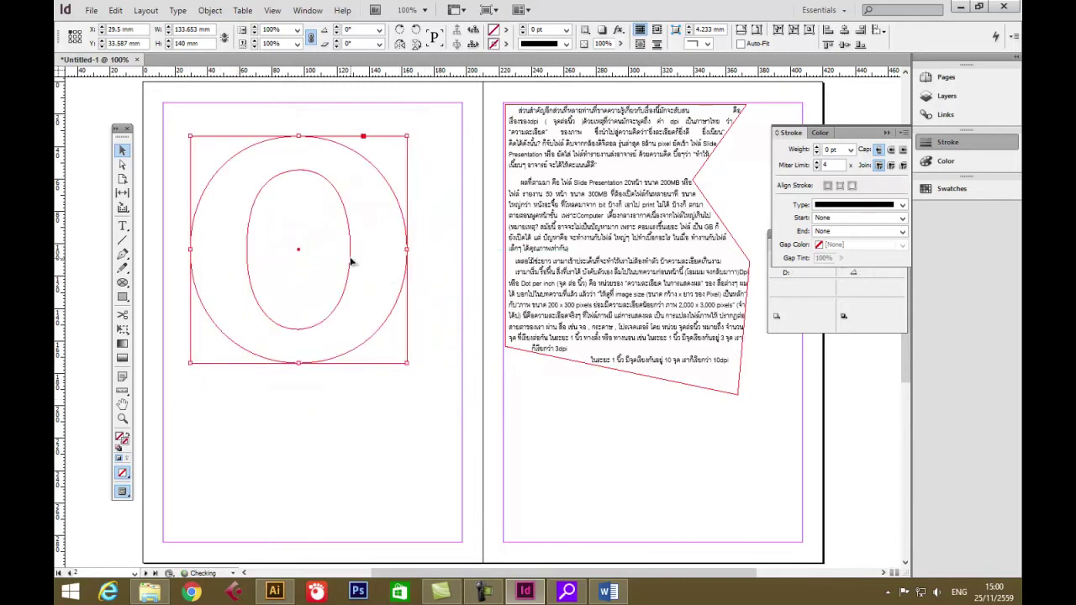
# Step: Try to thread the text from the irregular frame on the right page into the O-shaped frame
pyautogui.click(741, 388)
pyautogui.click(740, 388)
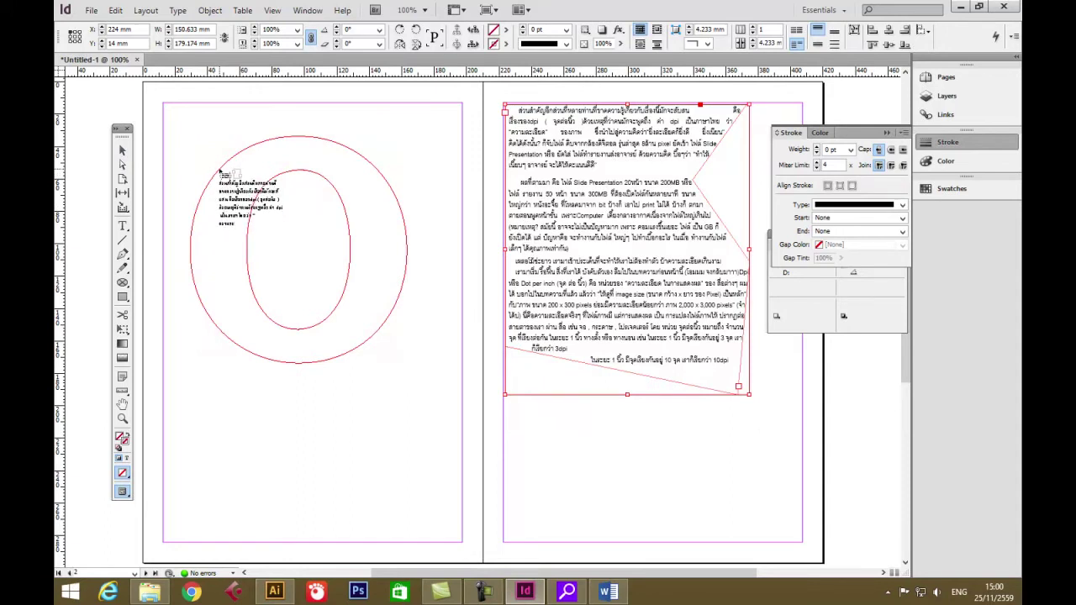
pyautogui.press('Escape')
pyautogui.click(220, 172)
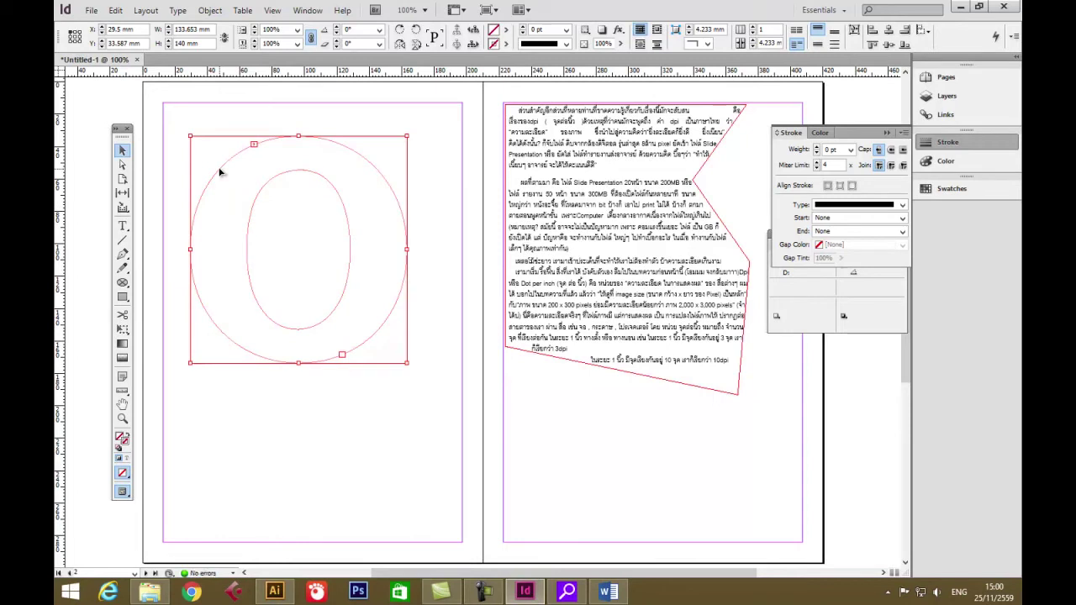
pyautogui.click(737, 391)
pyautogui.click(738, 388)
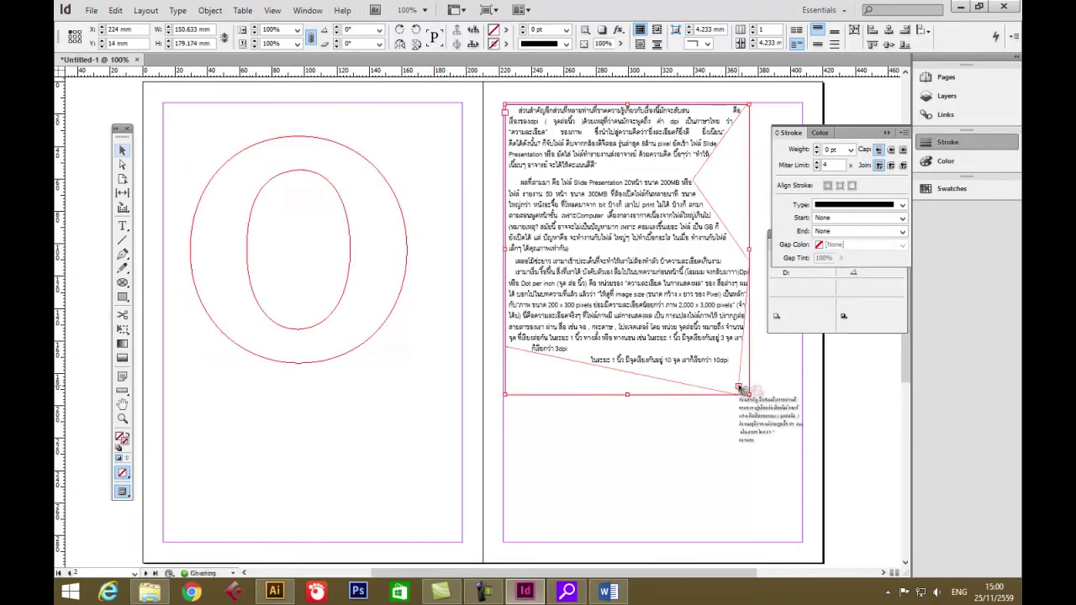
pyautogui.press('Escape')
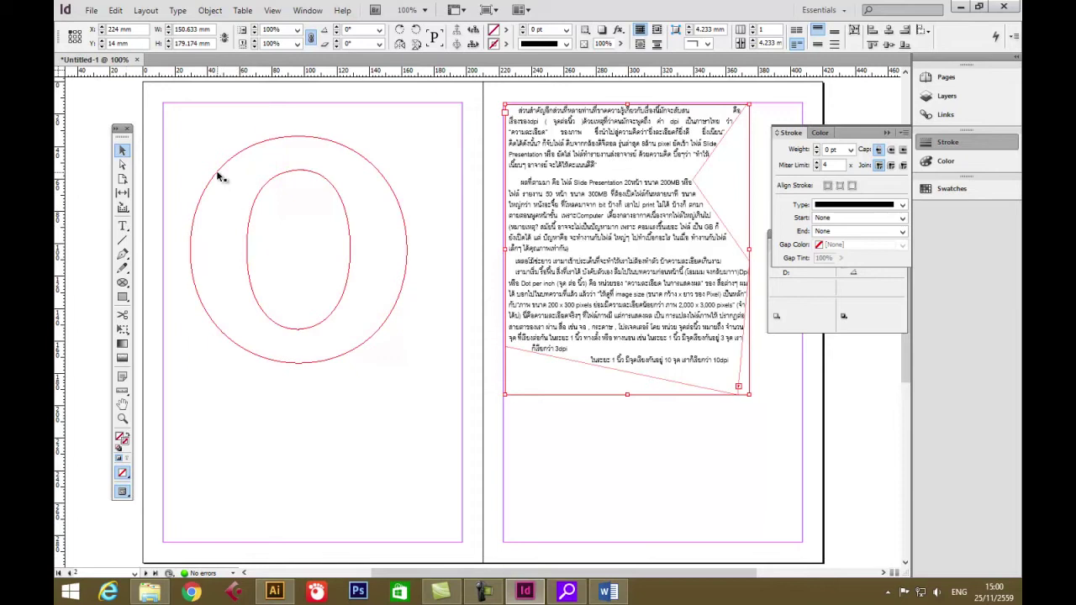
# Step: Try entering test characters in the O-shaped frame with the Type tool and delete them
pyautogui.click(217, 177)
pyautogui.click(122, 226)
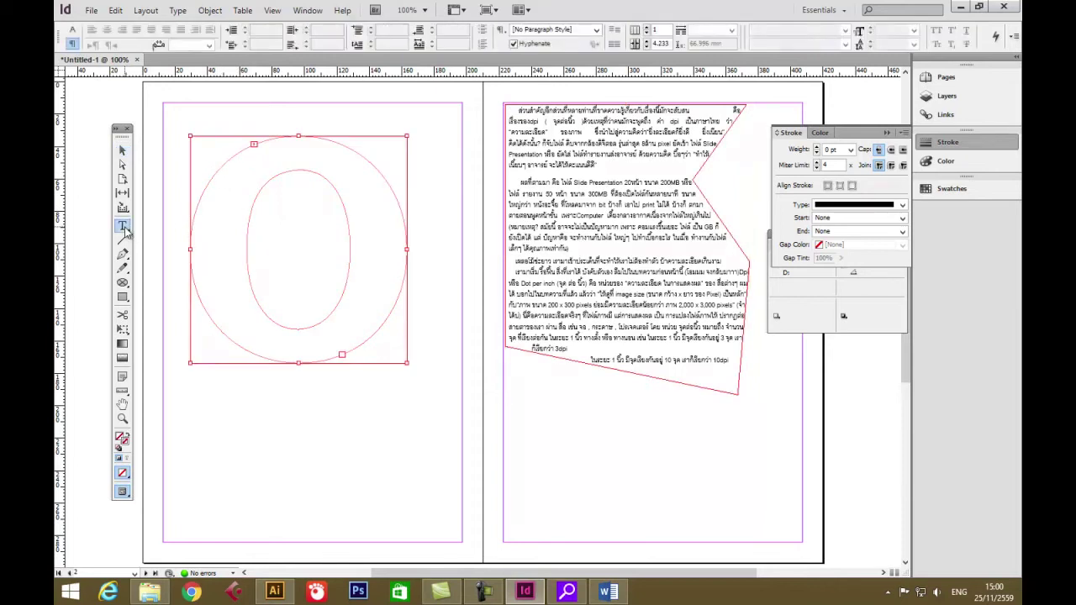
pyautogui.click(233, 160)
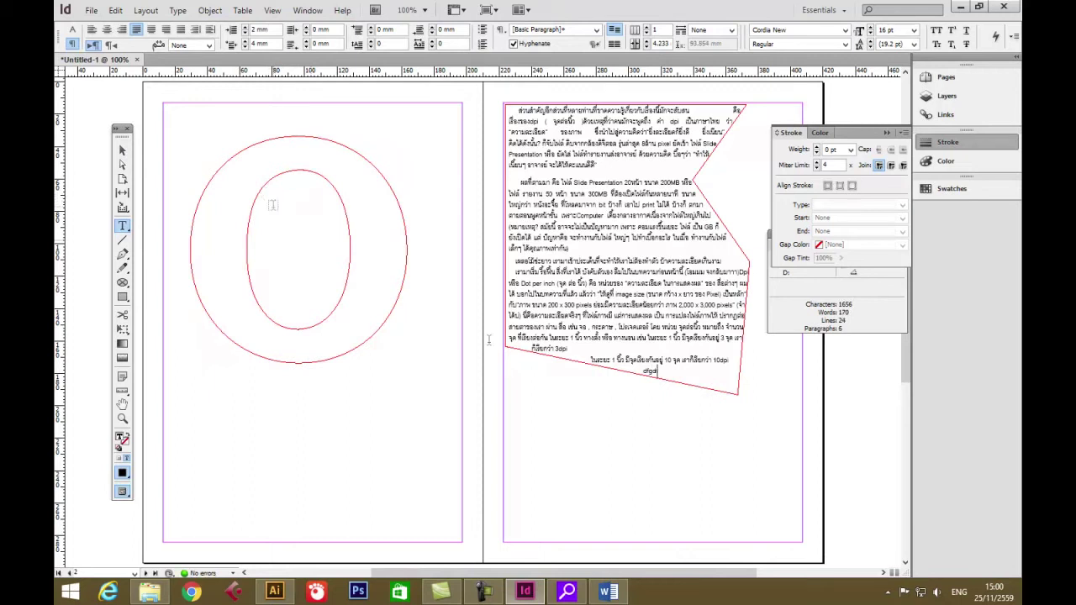
pyautogui.press('BackSpace')
pyautogui.press('BackSpace')
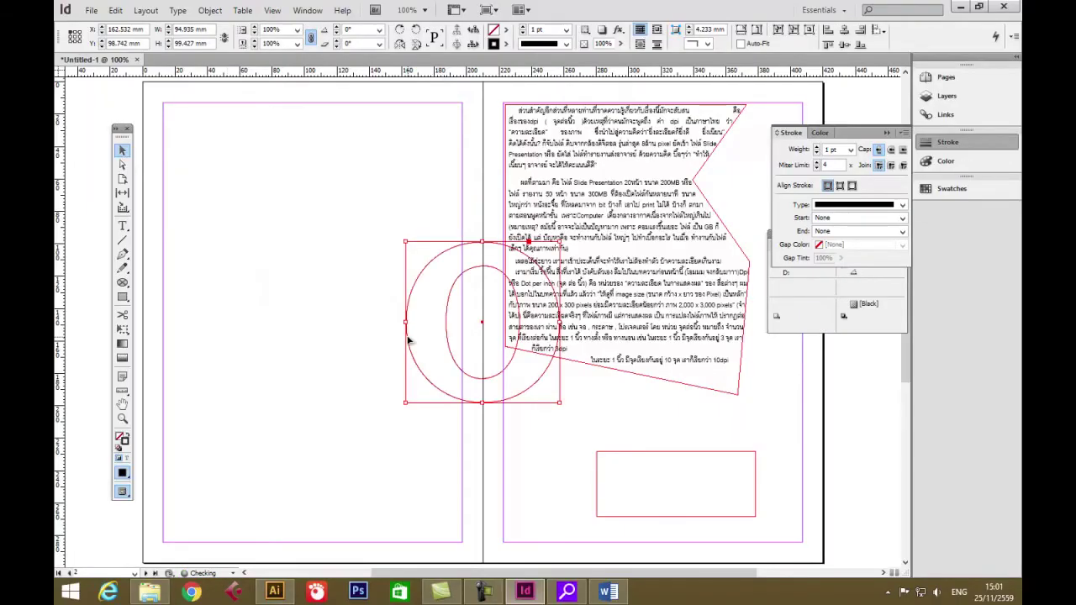
# Step: Move the newly pasted O onto the left page and enlarge it to about 154 × 161 mm
pyautogui.moveTo(408, 341); pyautogui.dragTo(207, 260)
pyautogui.moveTo(360, 323); pyautogui.dragTo(456, 422)
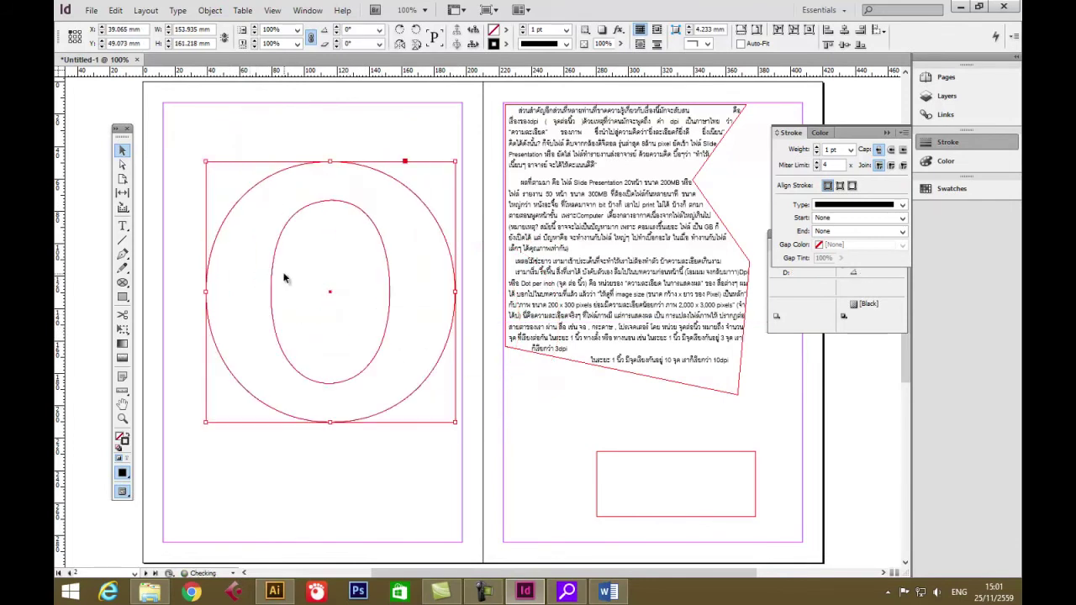
# Step: Switch to the Word document and select the two Thai paragraphs following the 10dpi section, starting at "นายกฯตั้งใจเลือก"
pyautogui.click(609, 592)
pyautogui.scroll(-3, 451, 429)
pyautogui.scroll(-3, 450, 429)
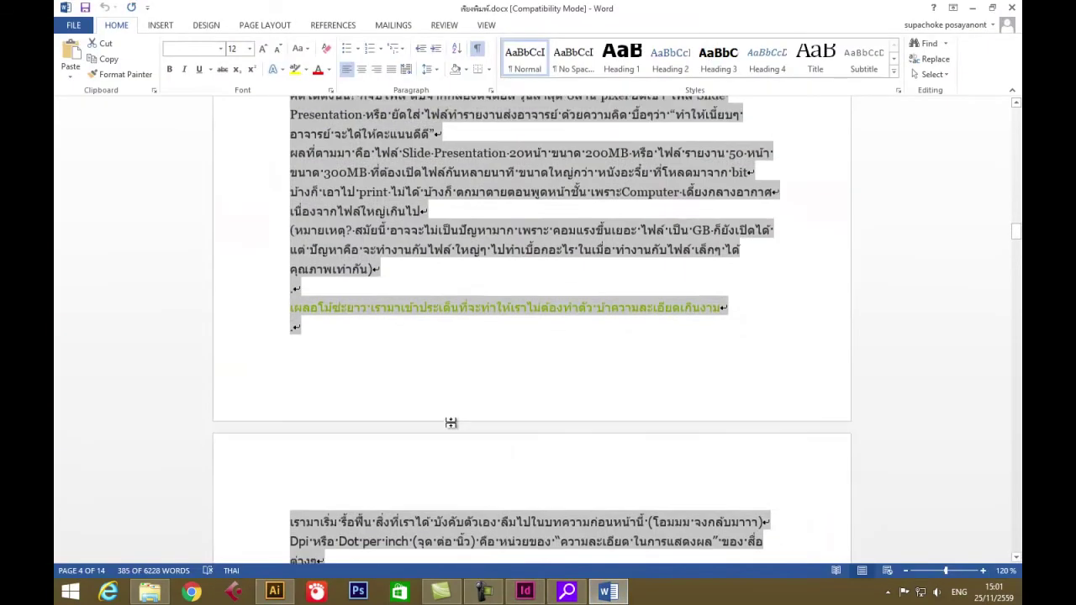
pyautogui.scroll(-5, 451, 429)
pyautogui.scroll(-5, 450, 429)
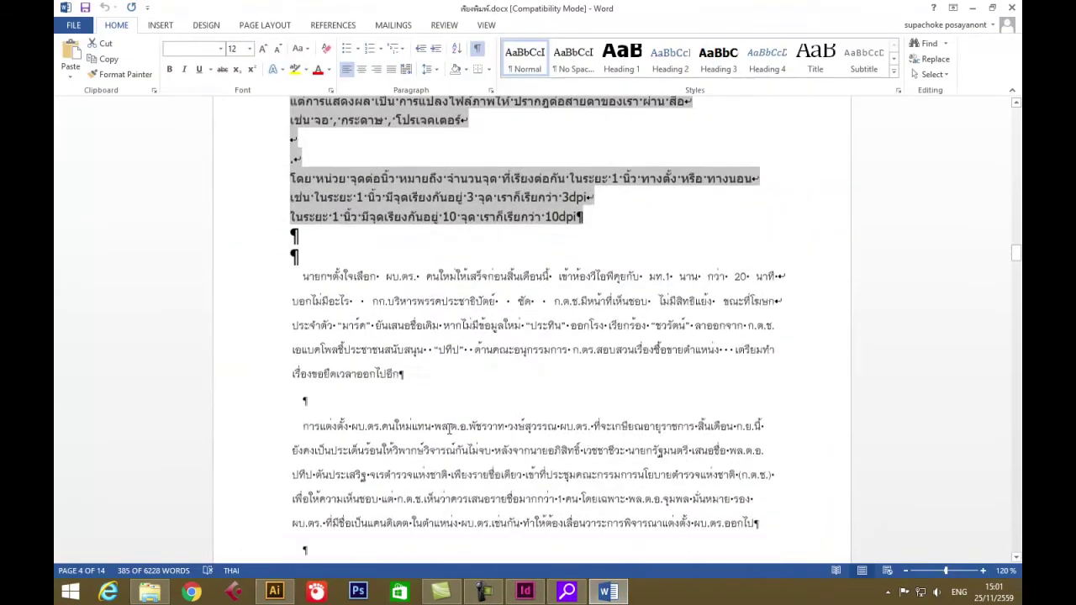
pyautogui.moveTo(303, 276); pyautogui.dragTo(751, 449)
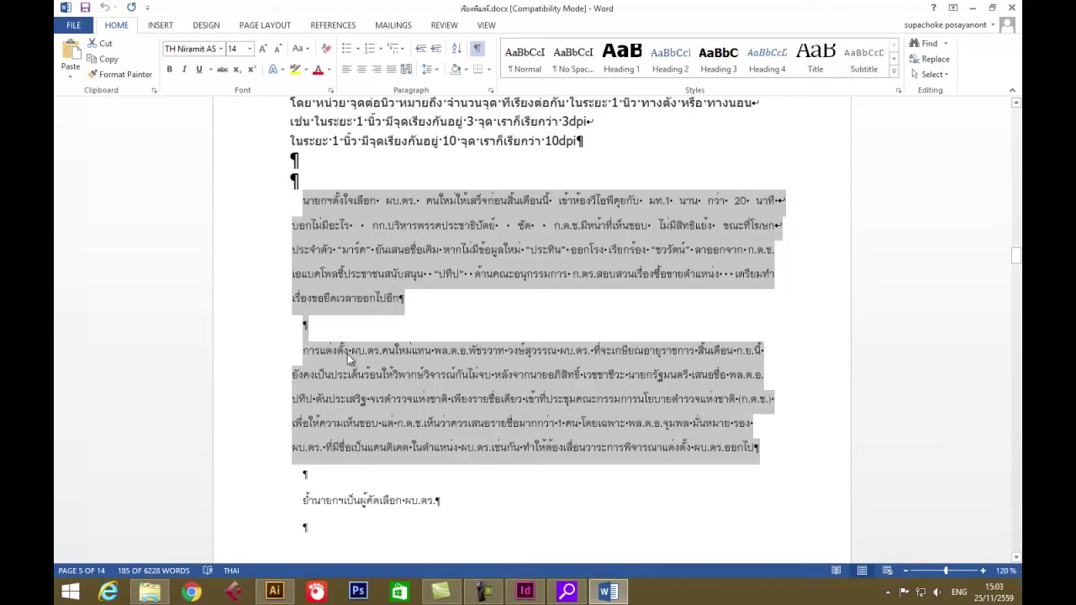
# Step: Switch back to InDesign and paste the copied Thai paragraphs into the O-shaped frame on the left page
pyautogui.click(525, 592)
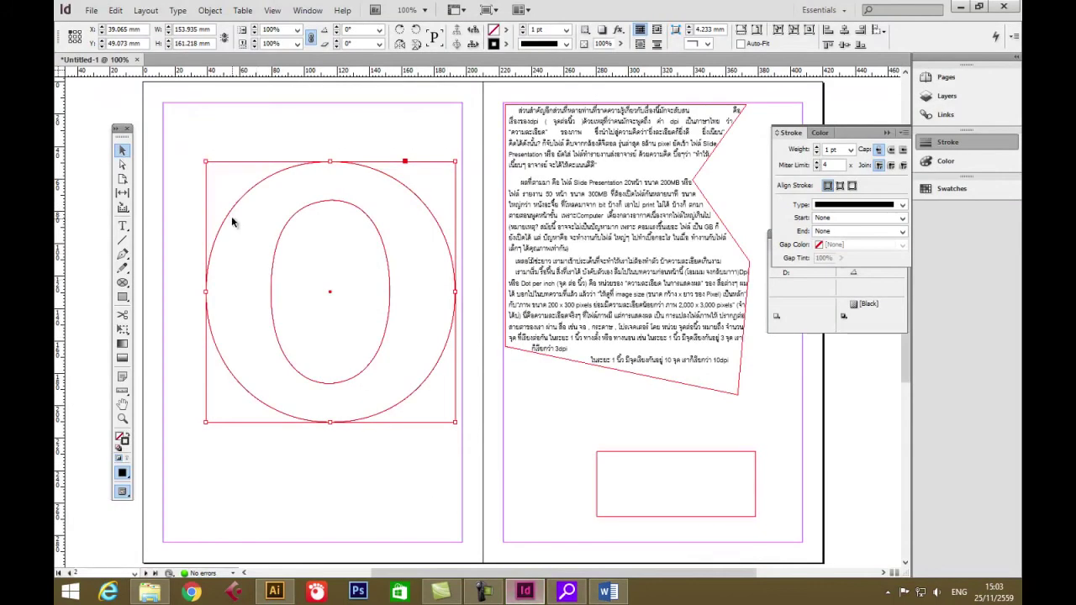
pyautogui.click(123, 227)
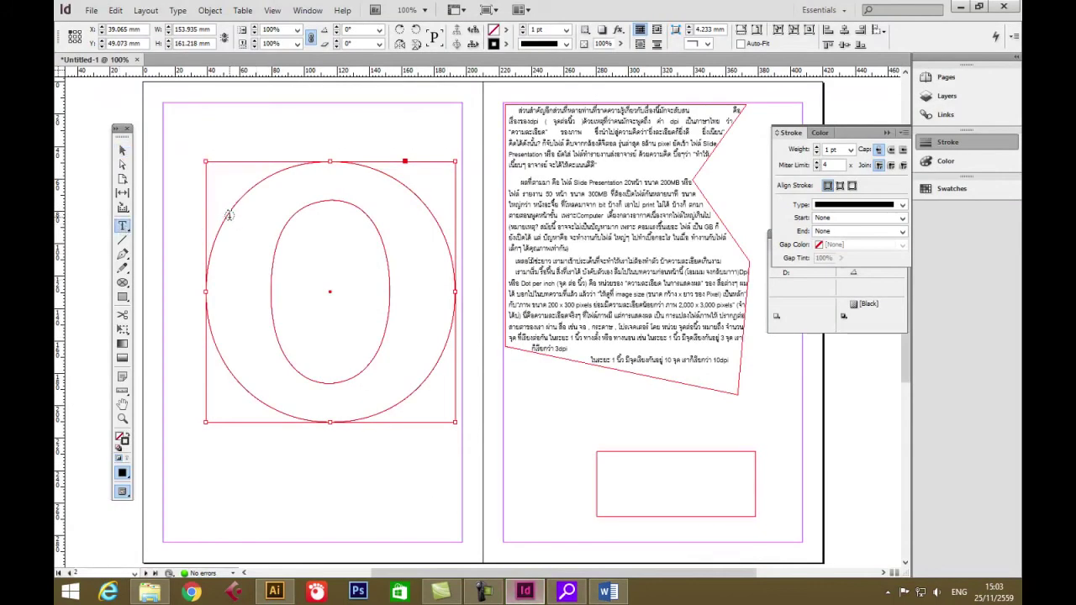
pyautogui.click(229, 216)
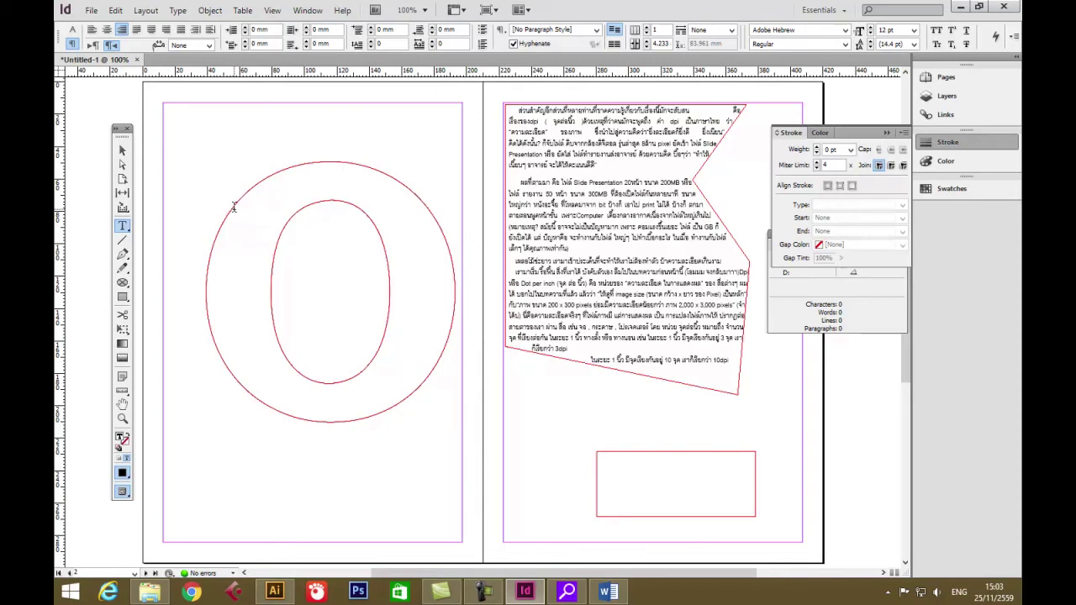
pyautogui.click(123, 150)
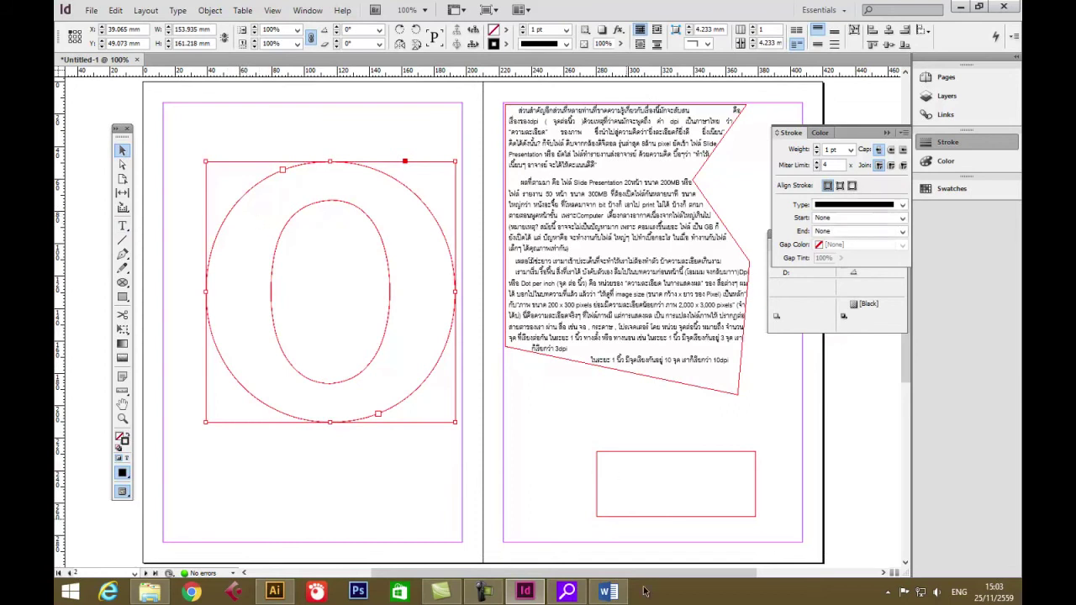
pyautogui.click(122, 226)
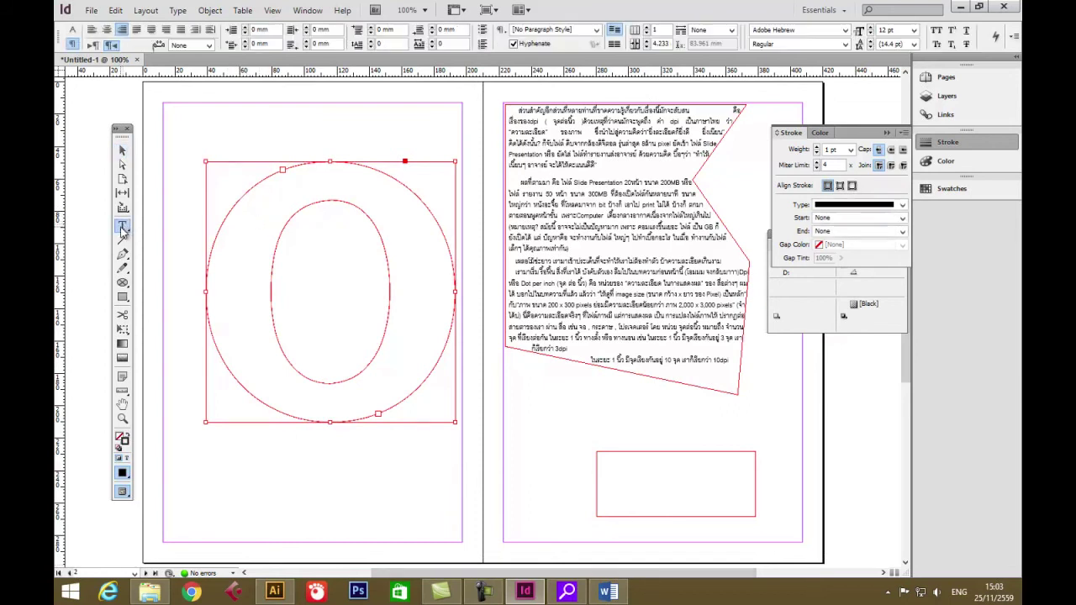
pyautogui.click(257, 181)
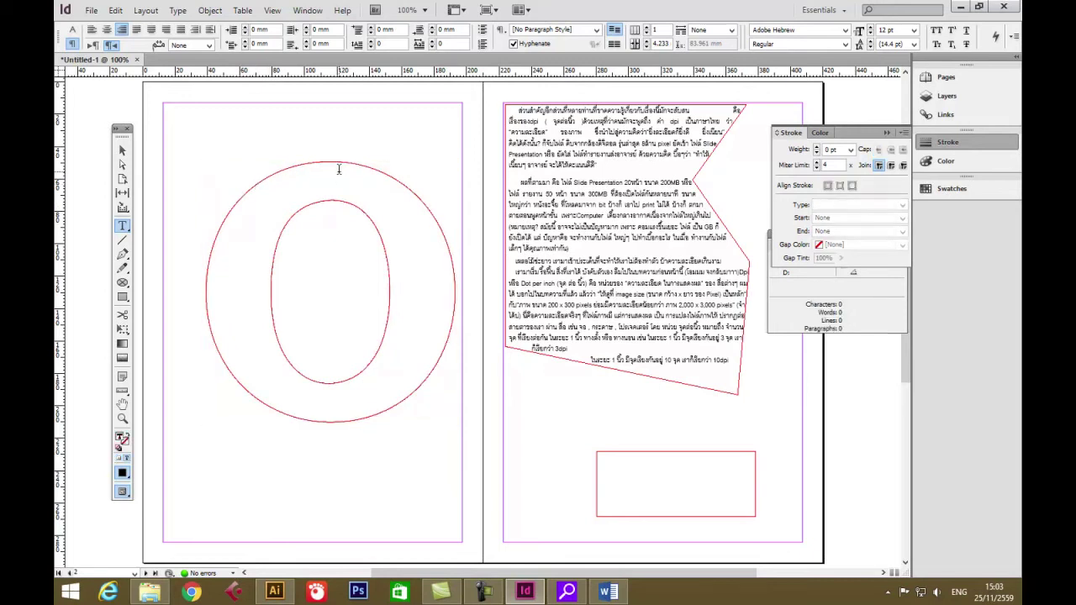
pyautogui.hotkey('ctrl', 'v')
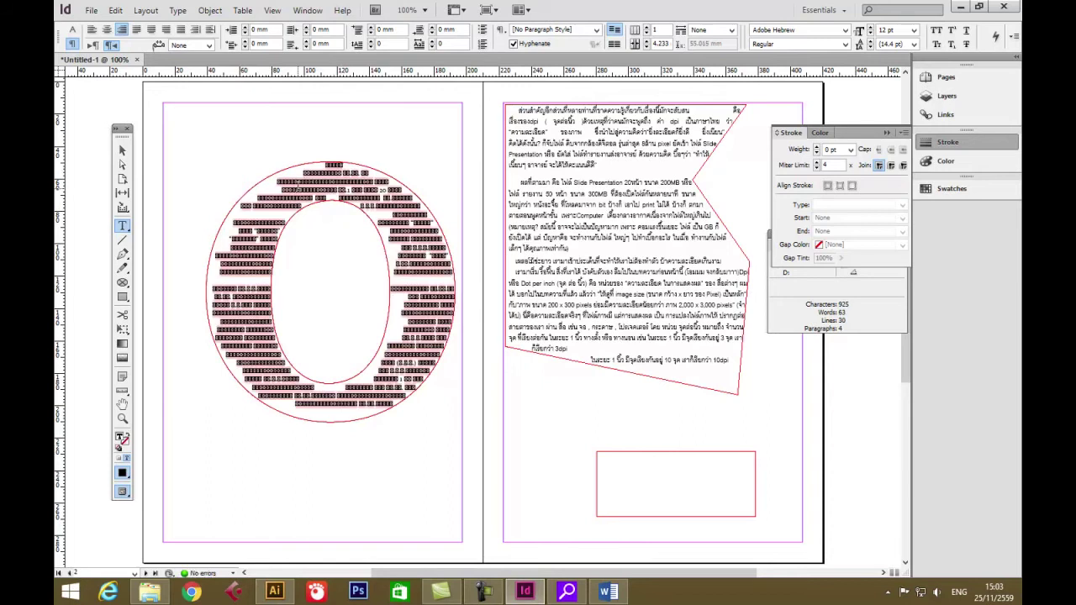
# Step: Select all the text in the O-shaped frame and change its font to CordiaUPC
pyautogui.hotkey('ctrl', 'a')
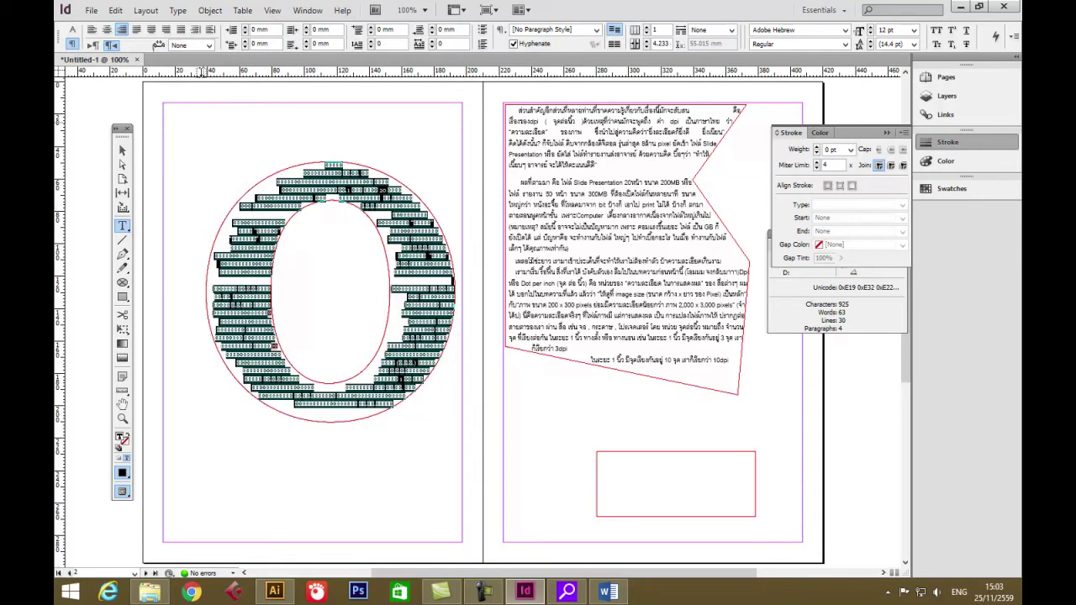
pyautogui.click(72, 32)
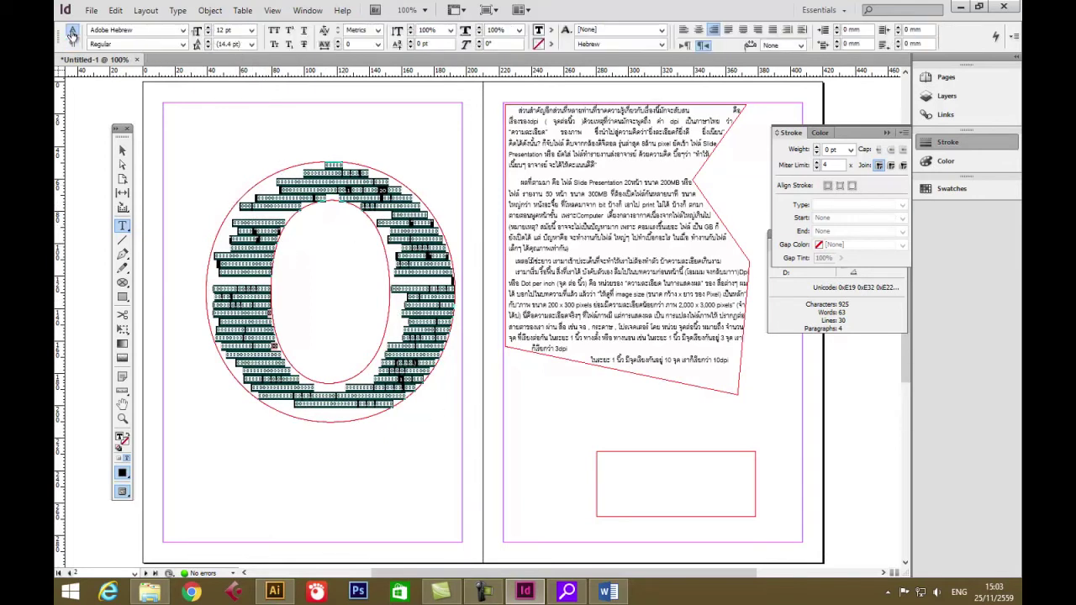
pyautogui.click(182, 30)
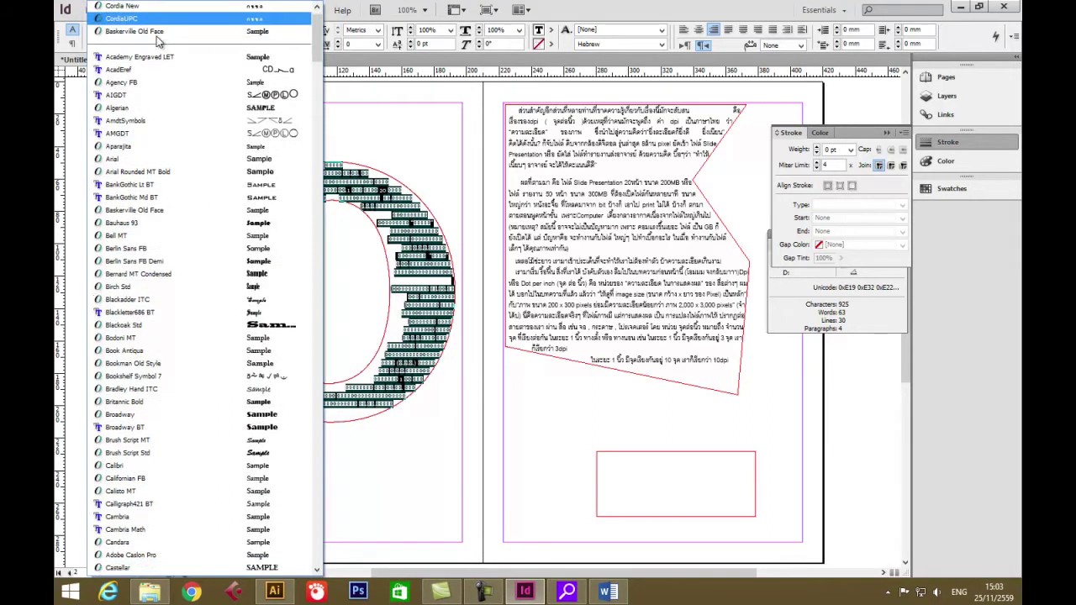
pyautogui.click(156, 41)
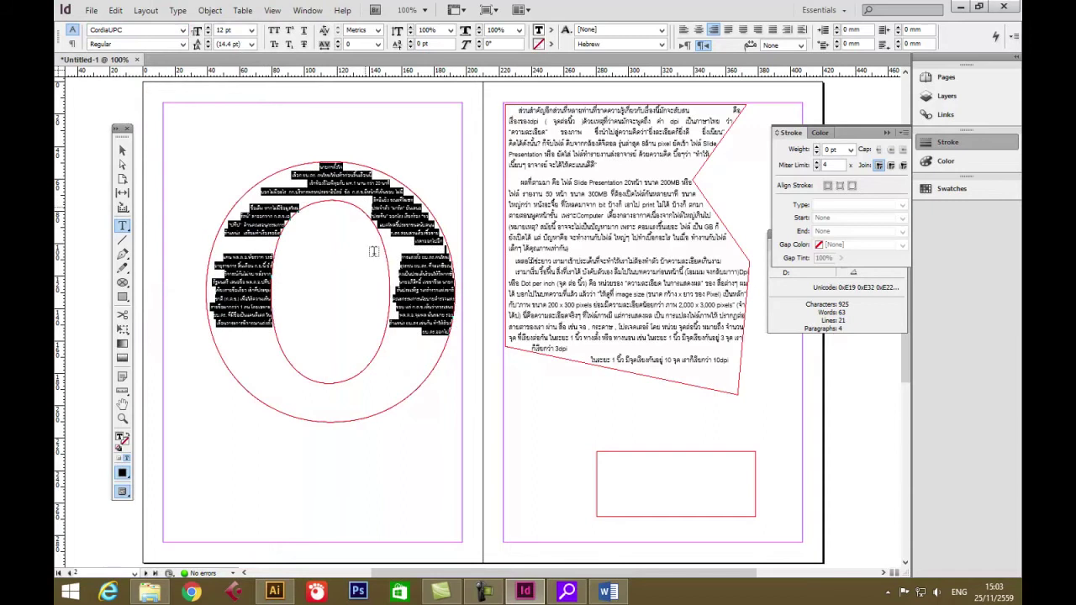
# Step: Try 24 pt on the selected text in the O, then set its size to 18 pt
pyautogui.click(250, 30)
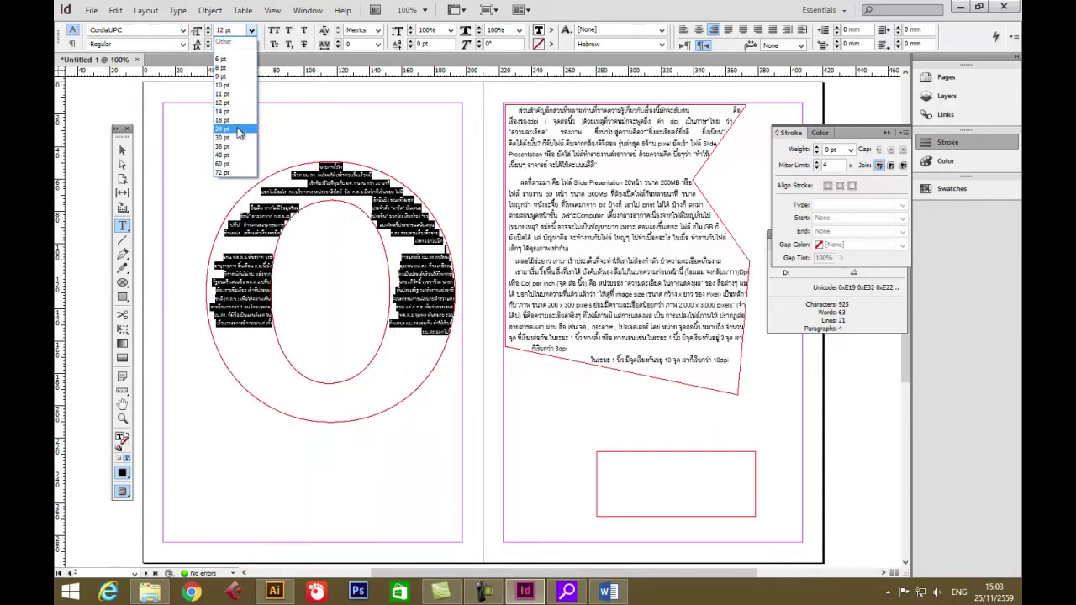
pyautogui.click(242, 129)
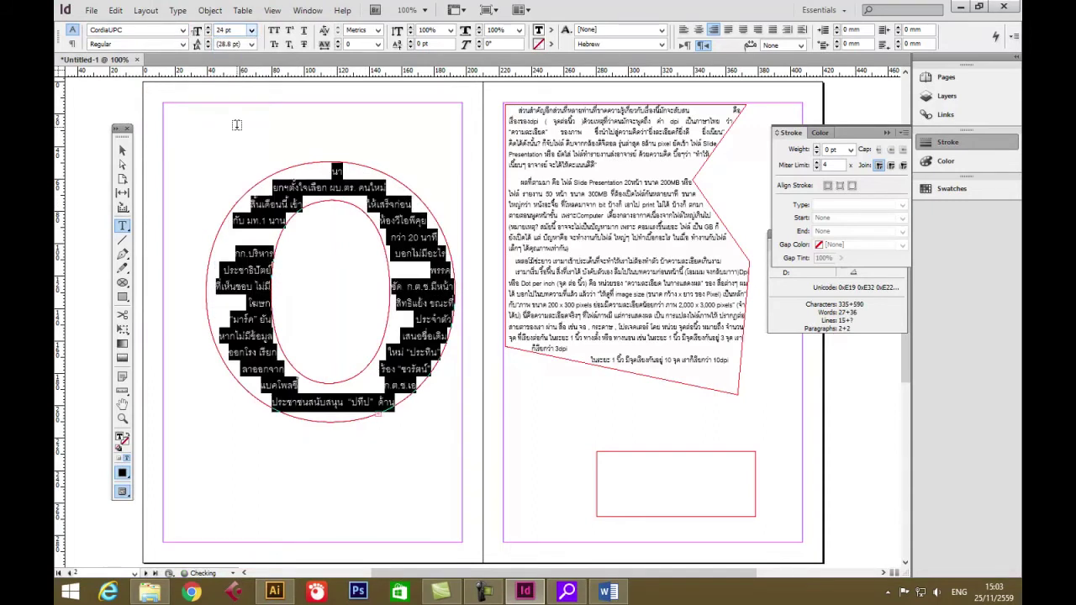
pyautogui.click(251, 30)
pyautogui.click(237, 117)
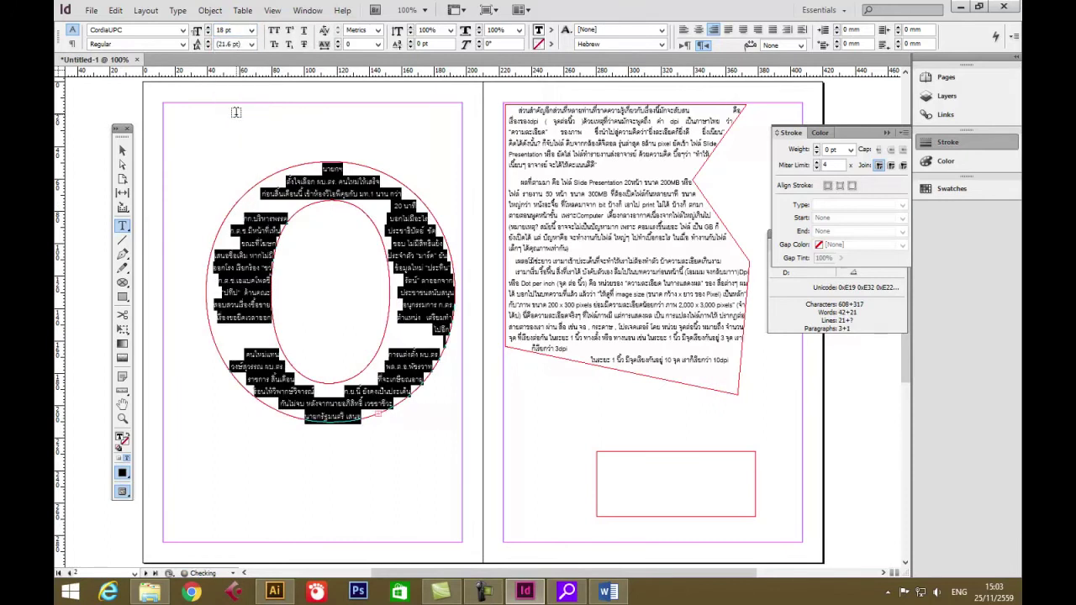
pyautogui.click(122, 153)
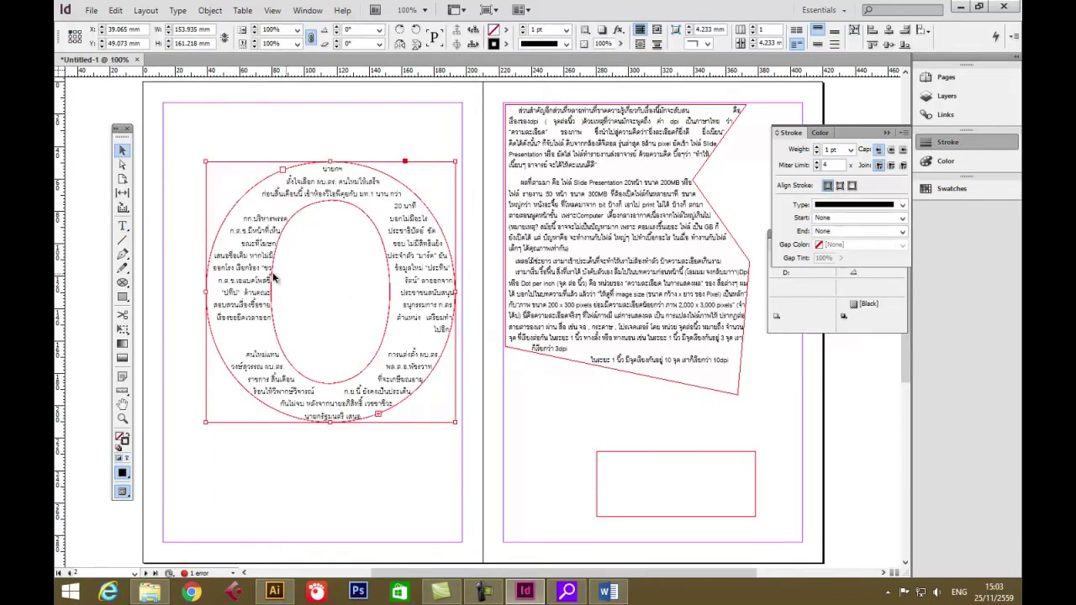
# Step: Reshape the O's inner contour by moving its left anchor point inward to about X 105 mm, Y 132 mm
pyautogui.click(122, 165)
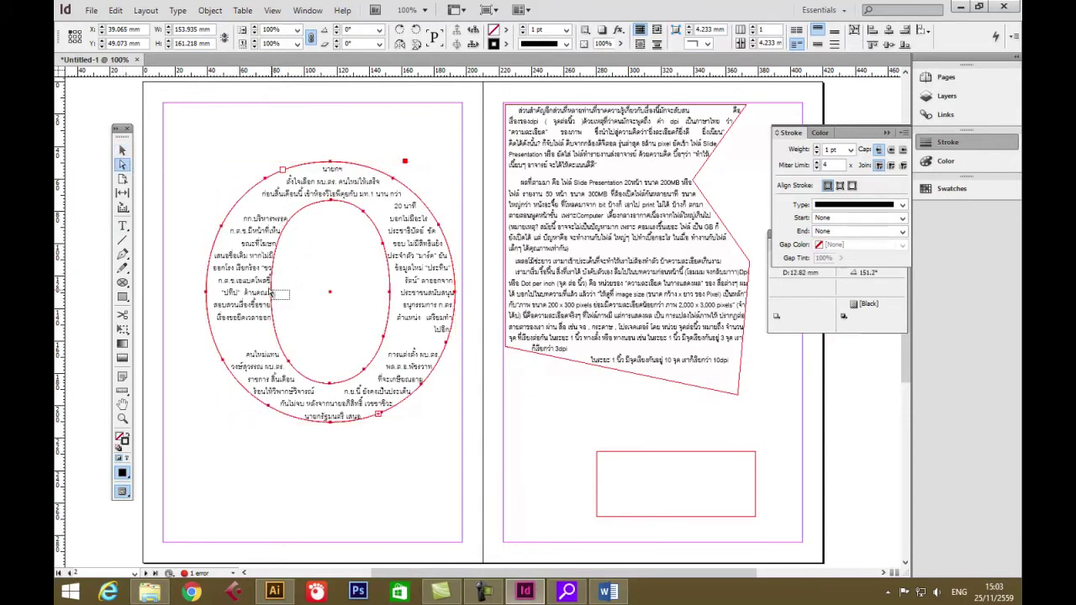
pyautogui.moveTo(272, 293); pyautogui.dragTo(316, 301)
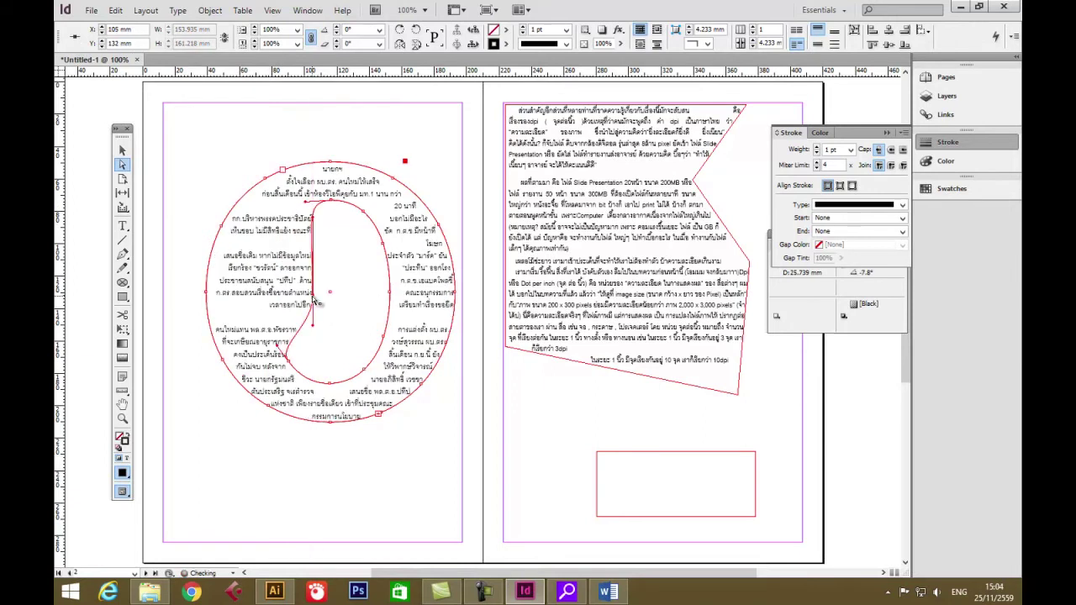
pyautogui.click(322, 500)
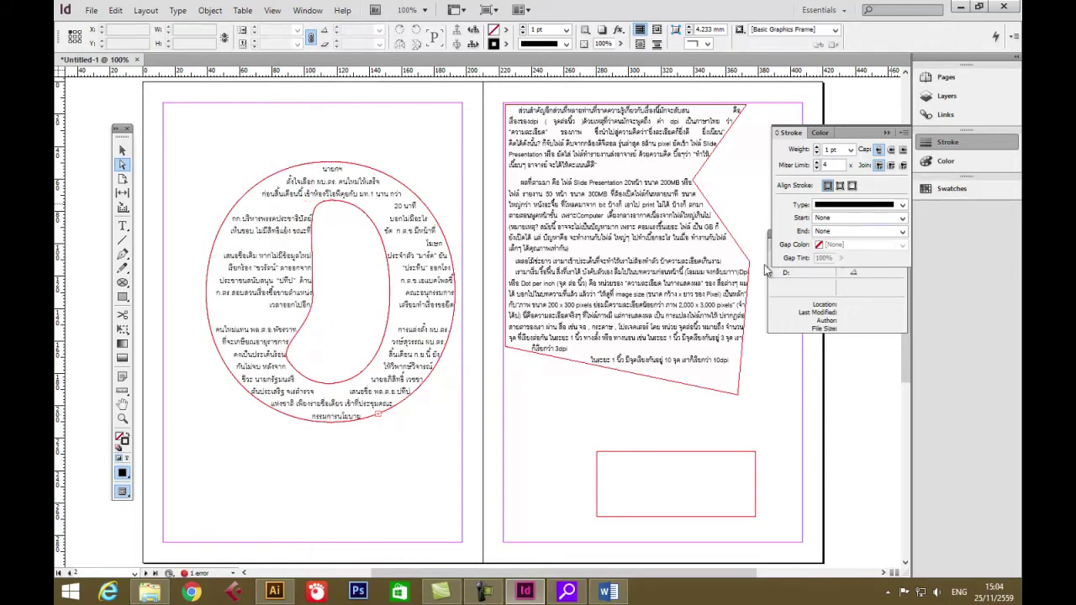
# Step: Select the whole O-shaped frame and set its stroke weight to 0 pt
pyautogui.click(429, 211)
pyautogui.click(122, 150)
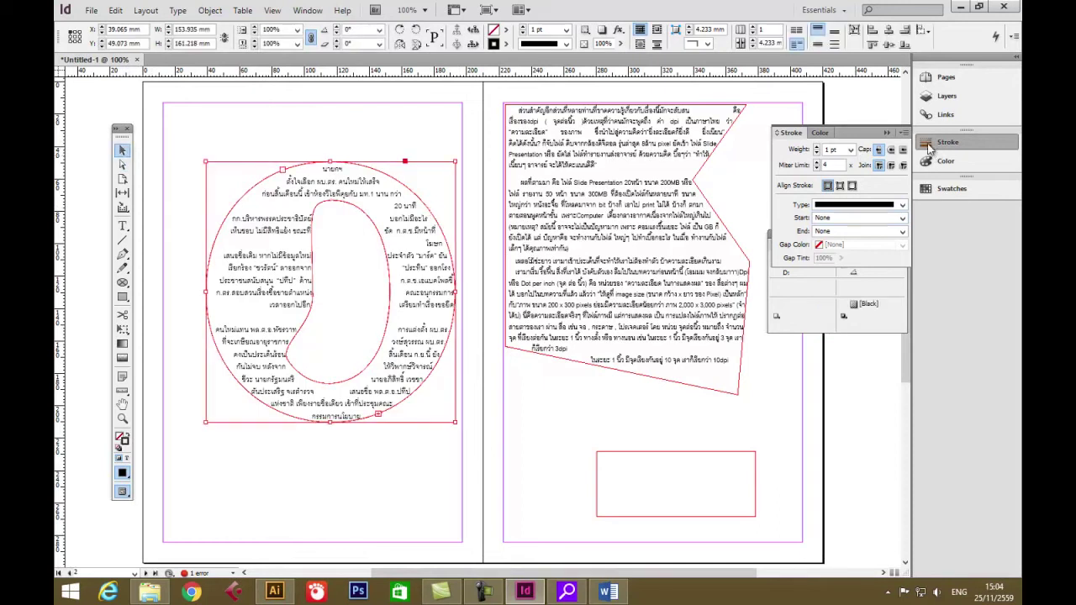
pyautogui.click(850, 150)
pyautogui.click(845, 162)
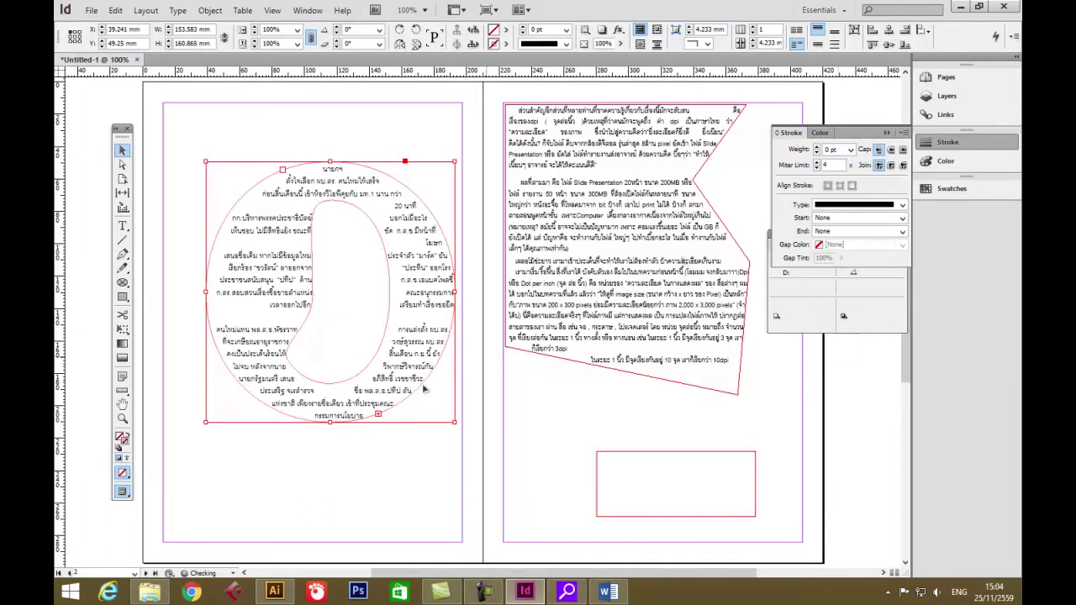
# Step: Enlarge the O-shaped frame from its lower-left corner to about 180 × 187 mm so the overset text fits
pyautogui.click(370, 486)
pyautogui.click(379, 417)
pyautogui.moveTo(206, 425); pyautogui.dragTo(164, 465)
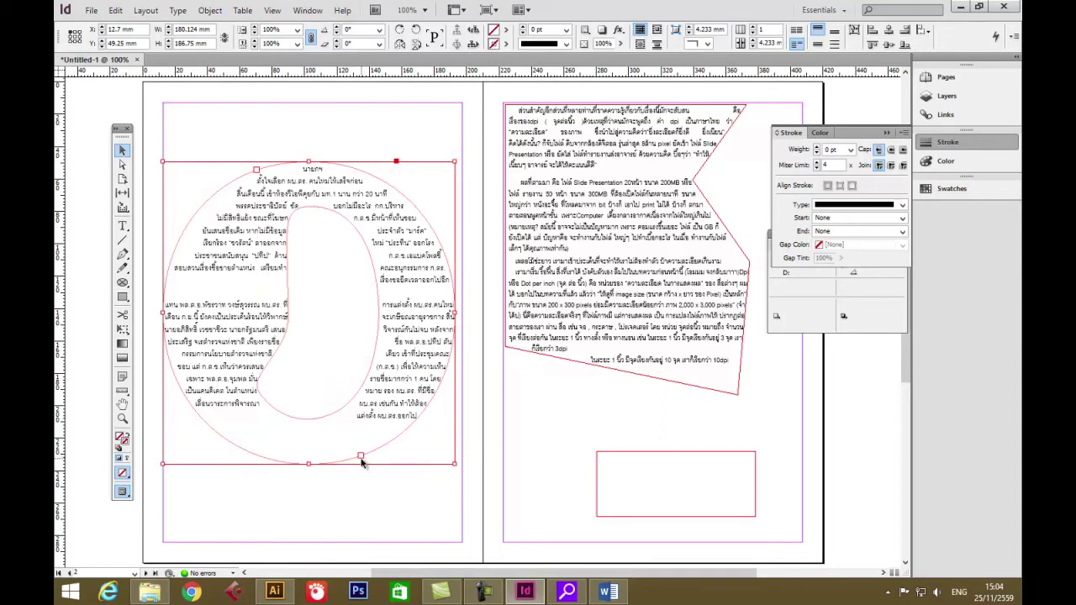
pyautogui.click(485, 591)
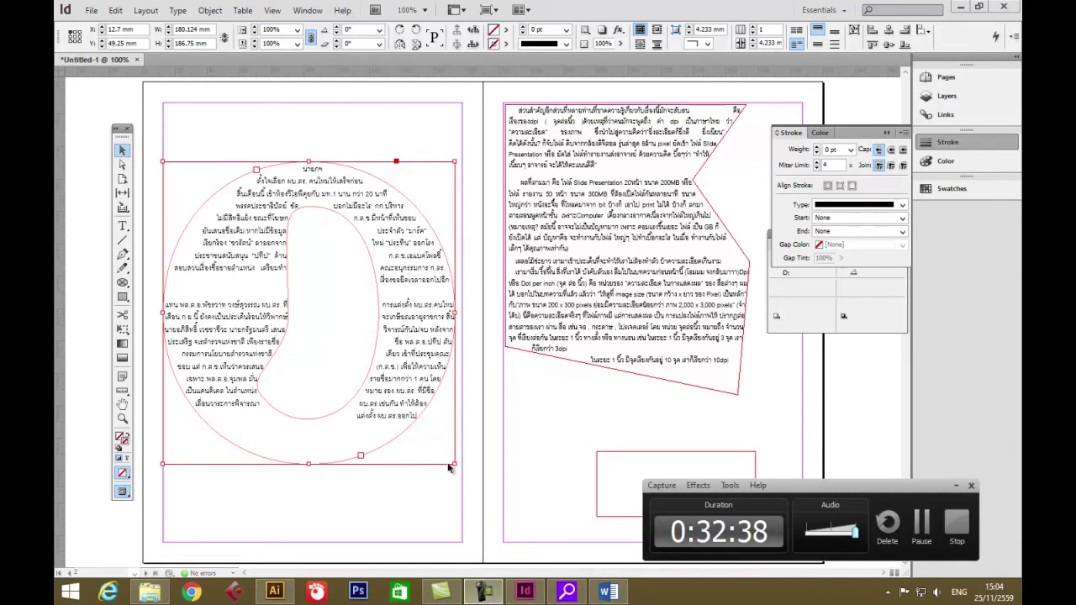
pyautogui.click(922, 523)
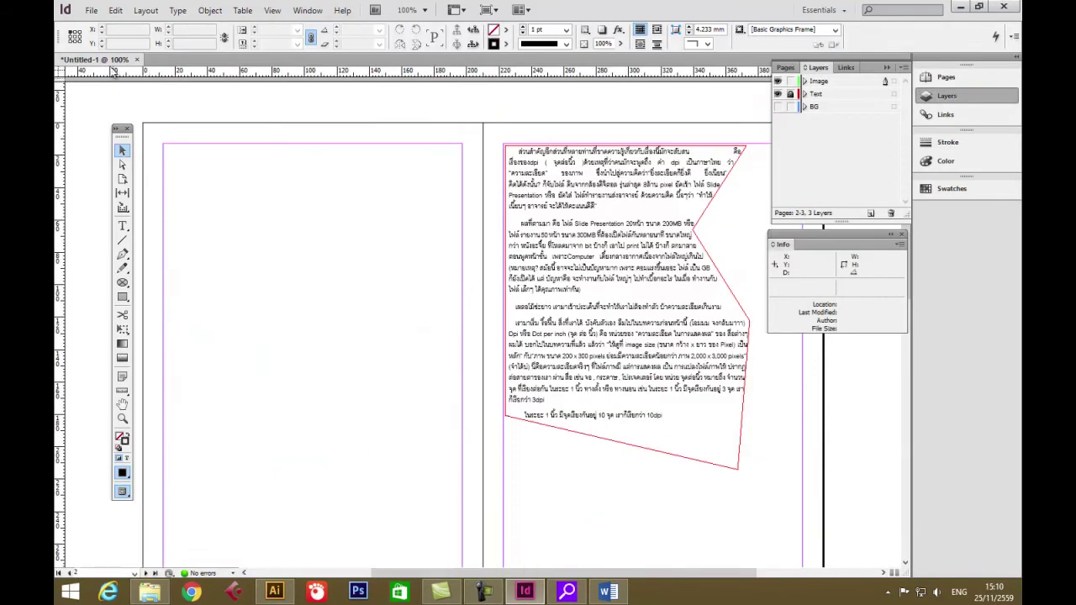
# Step: Place Text Create.psd on the left page and move it up to the top margin, at about X 8.1 mm, Y 12.7 mm
pyautogui.click(91, 10)
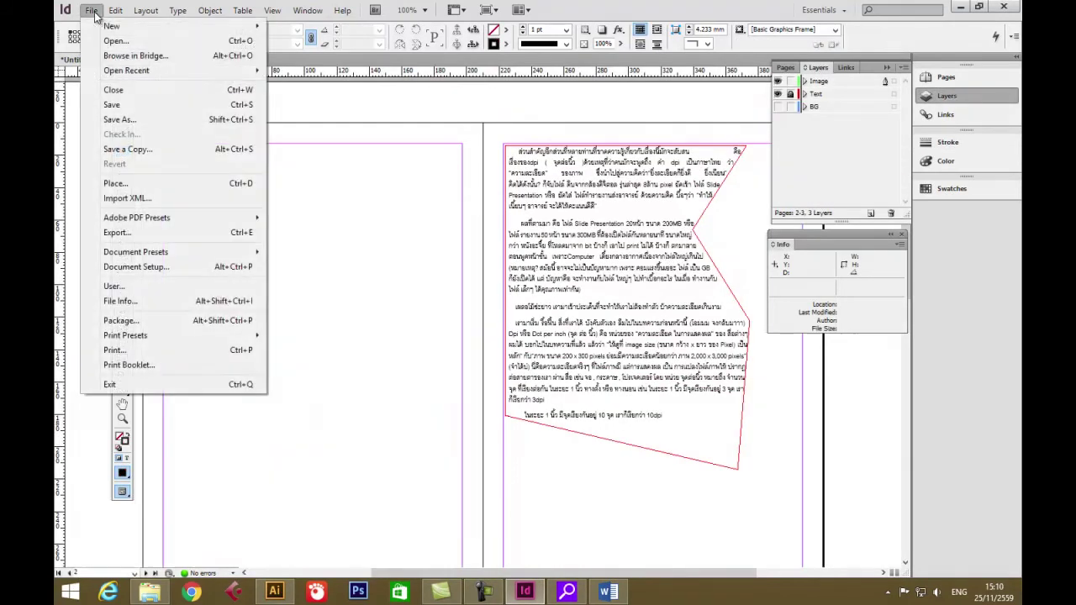
pyautogui.click(138, 192)
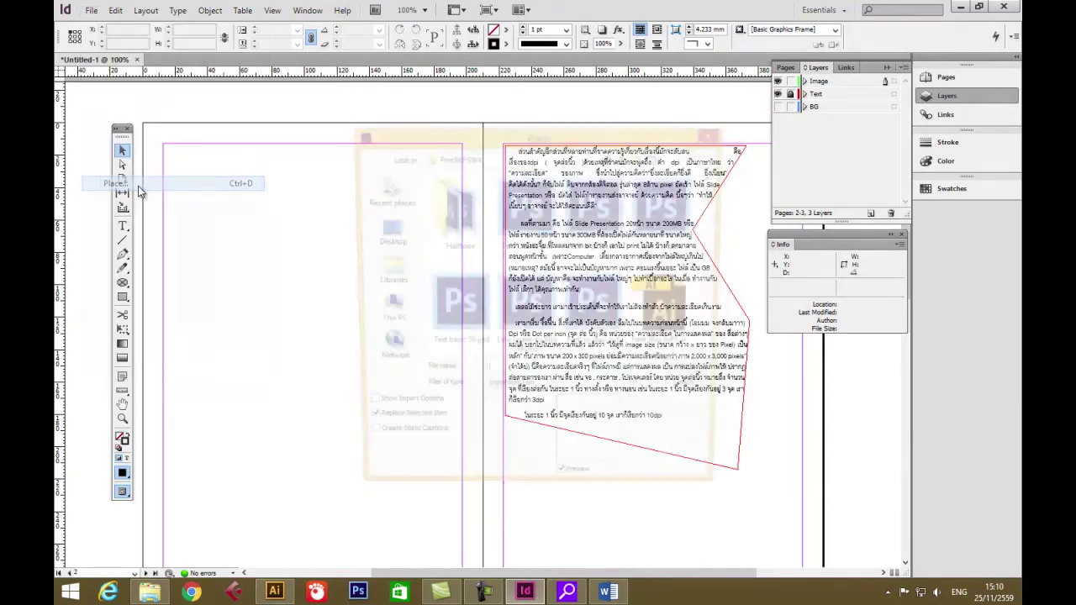
pyautogui.click(511, 224)
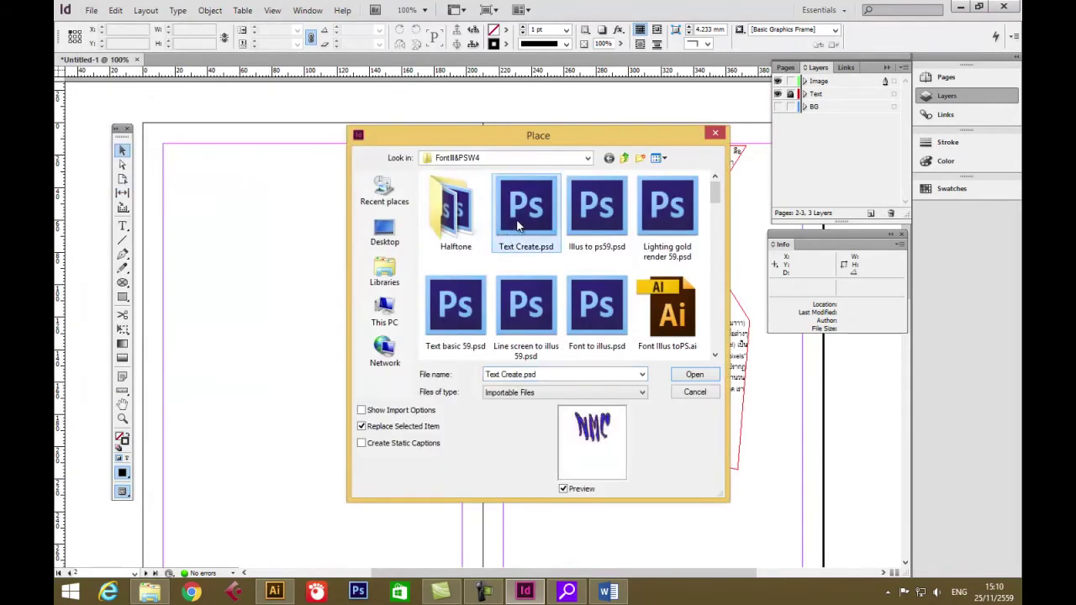
pyautogui.click(694, 374)
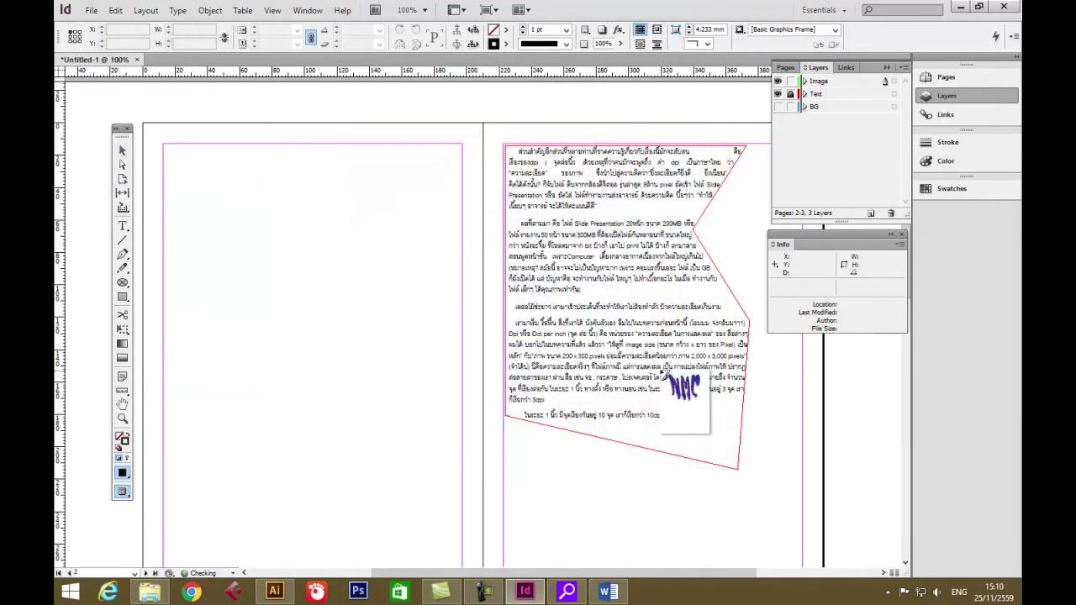
pyautogui.click(176, 191)
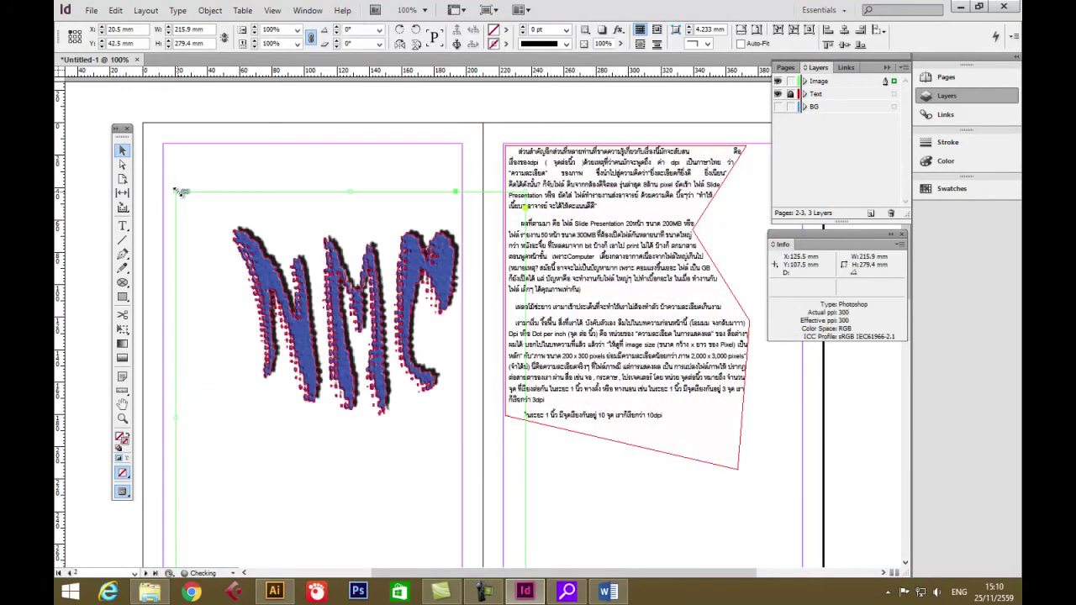
pyautogui.moveTo(345, 348); pyautogui.dragTo(321, 299)
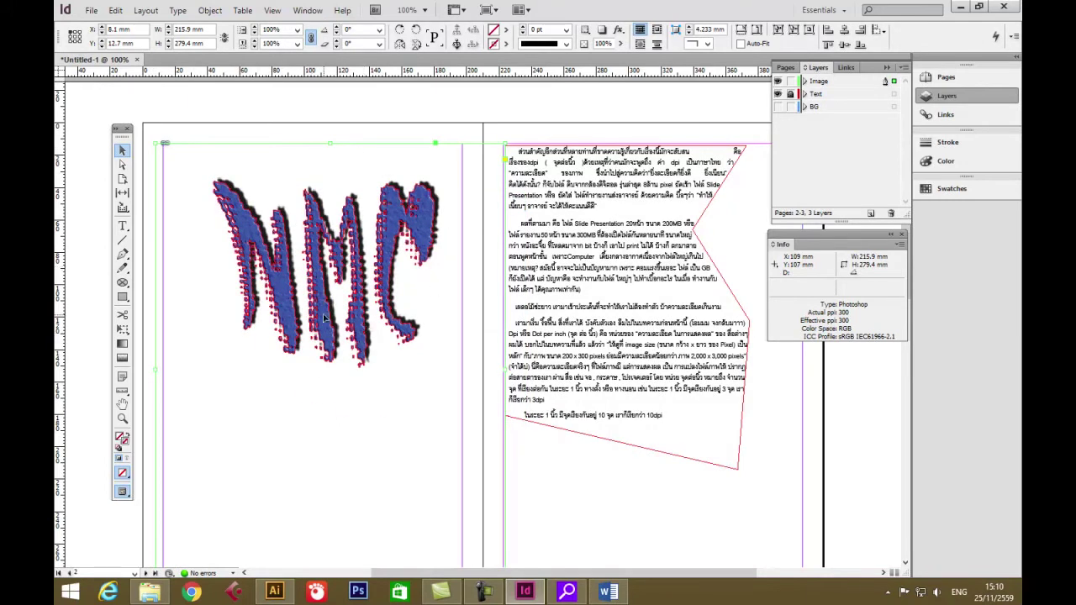
pyautogui.click(524, 592)
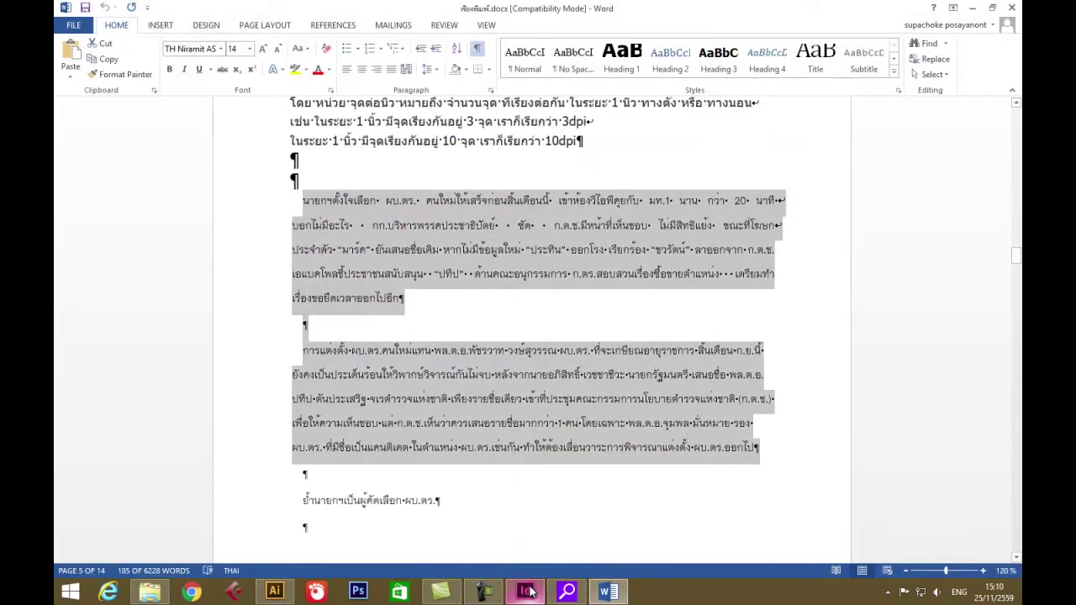
pyautogui.click(484, 592)
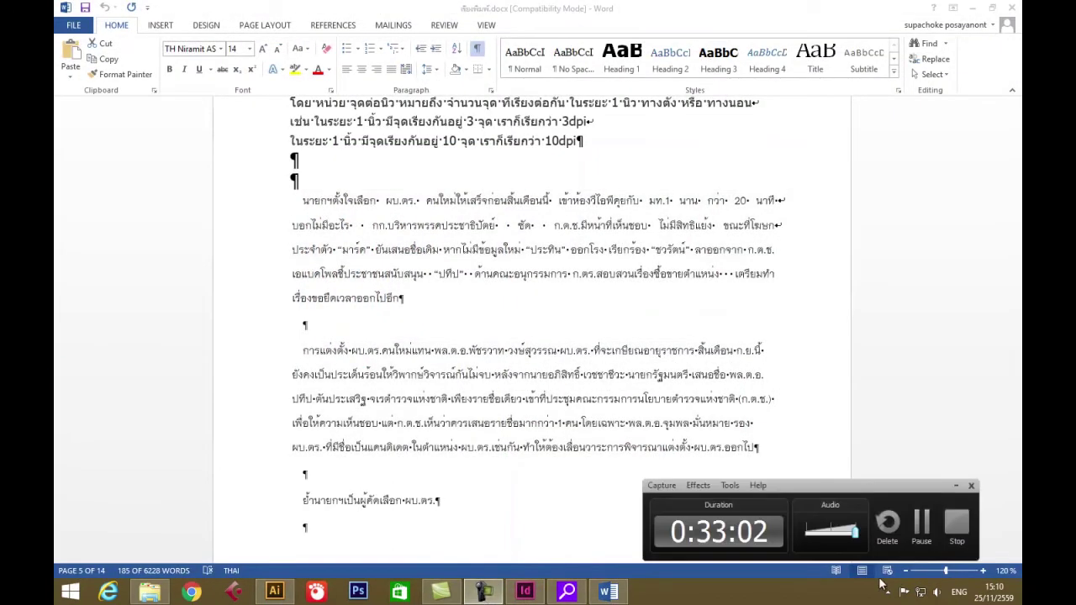
pyautogui.click(922, 523)
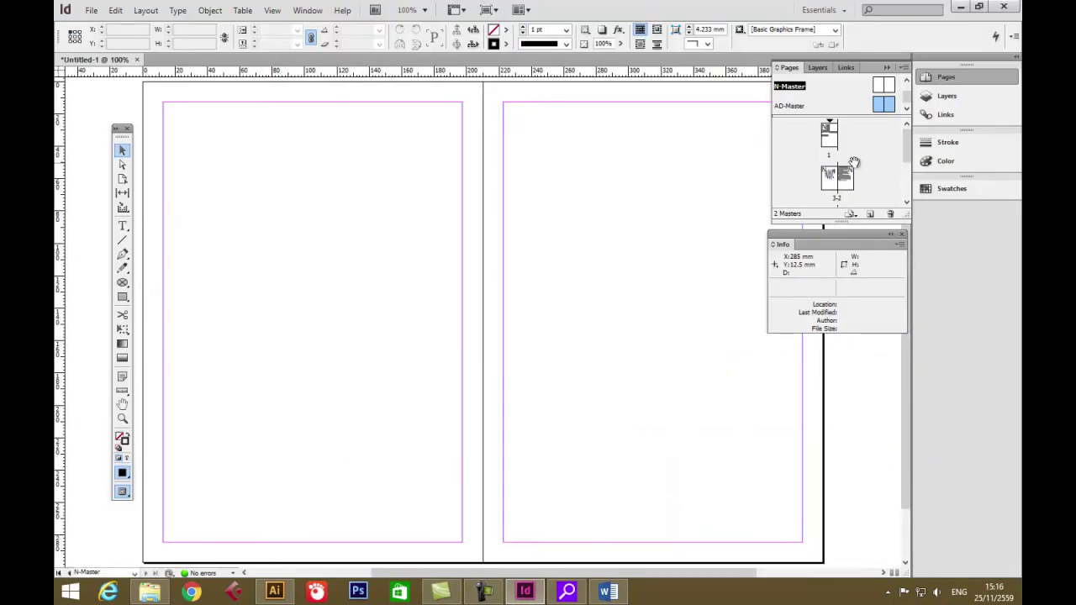
# Step: Review the master options of AD-Master, including the masters it can be based on, and accept them as they are
pyautogui.click(904, 68)
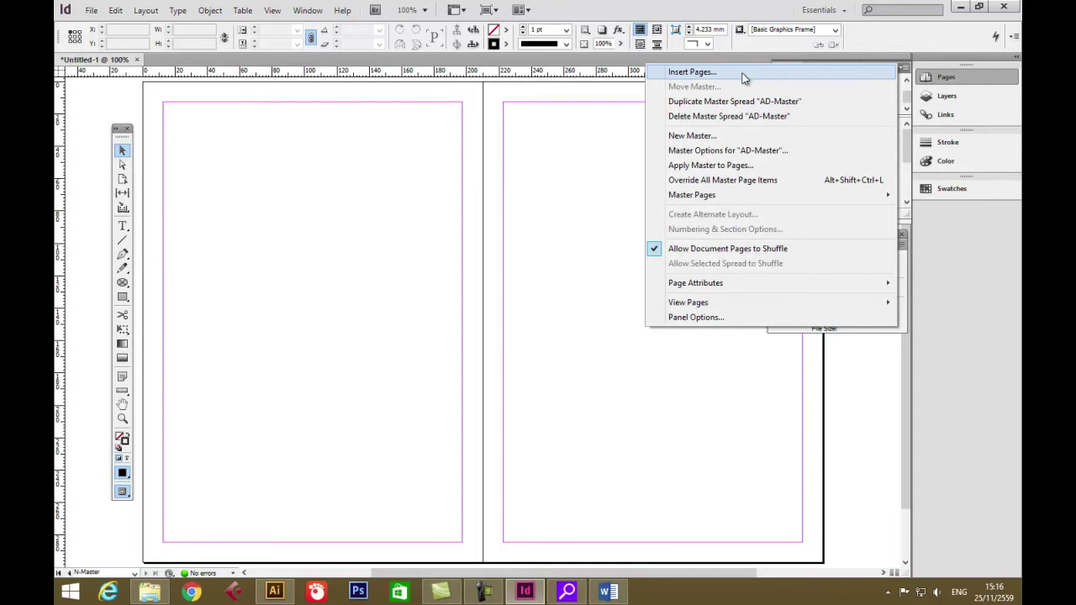
pyautogui.click(906, 70)
pyautogui.click(905, 71)
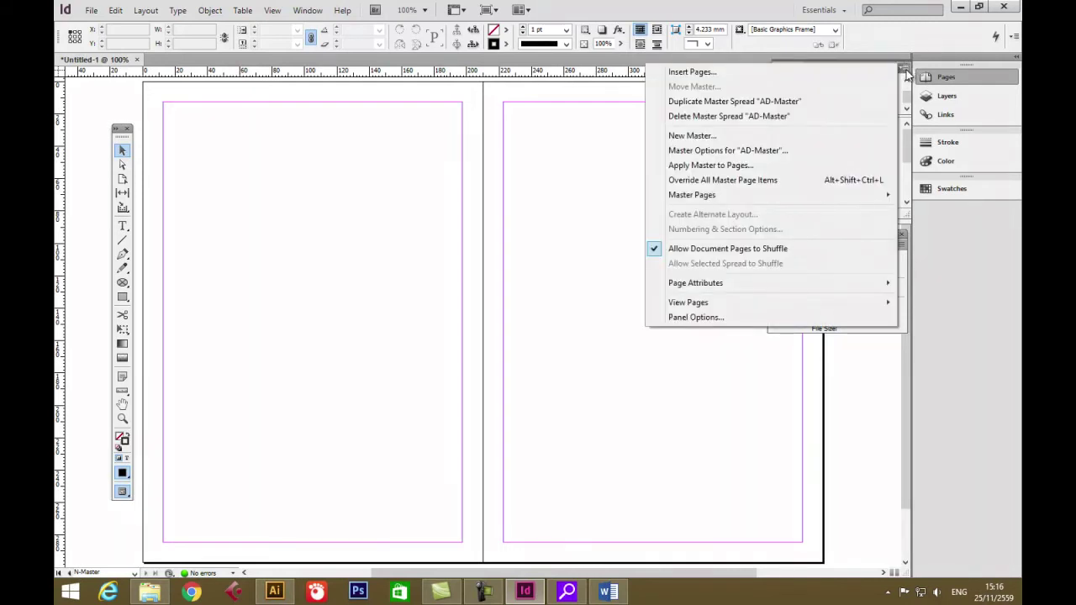
pyautogui.click(725, 152)
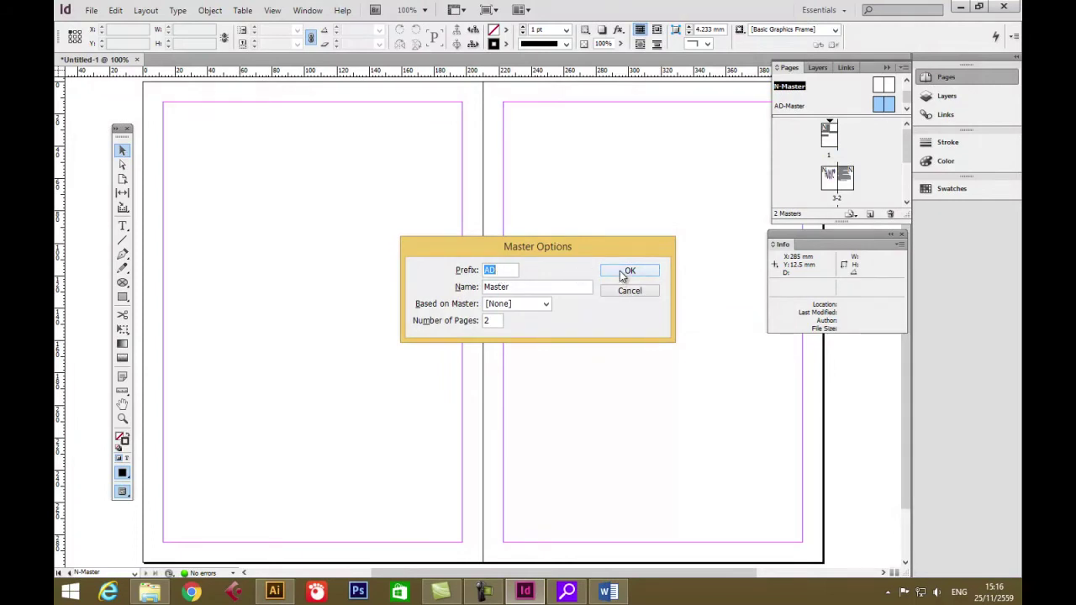
pyautogui.click(546, 305)
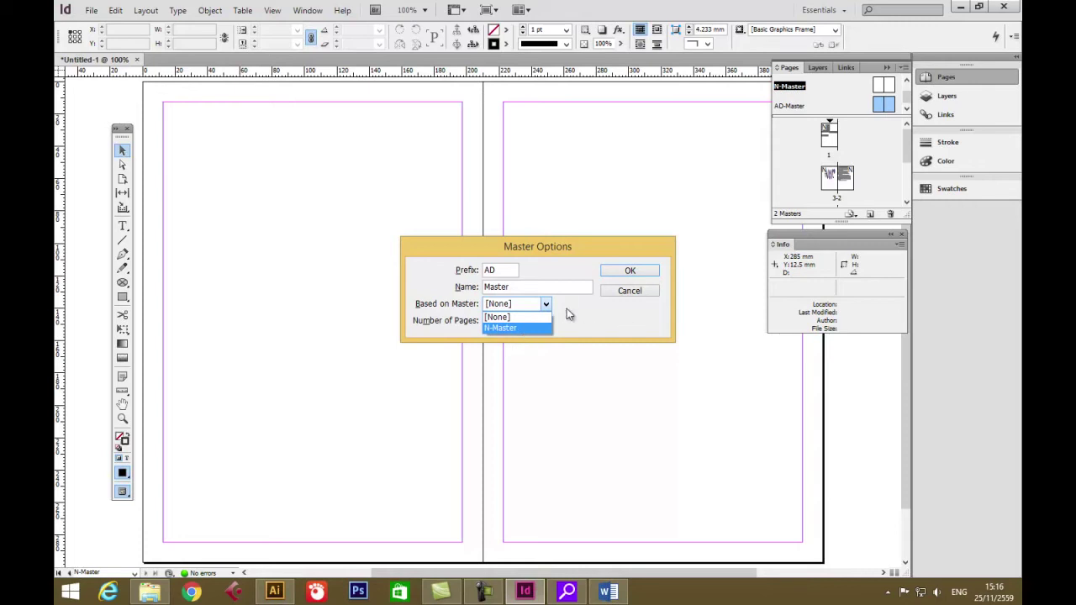
pyautogui.click(545, 304)
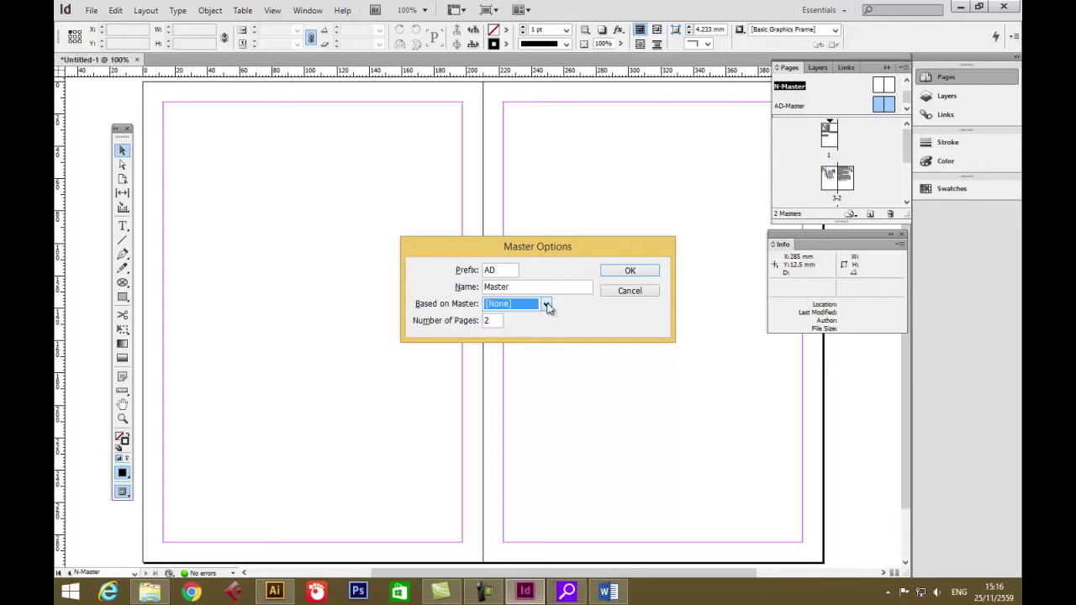
pyautogui.click(630, 271)
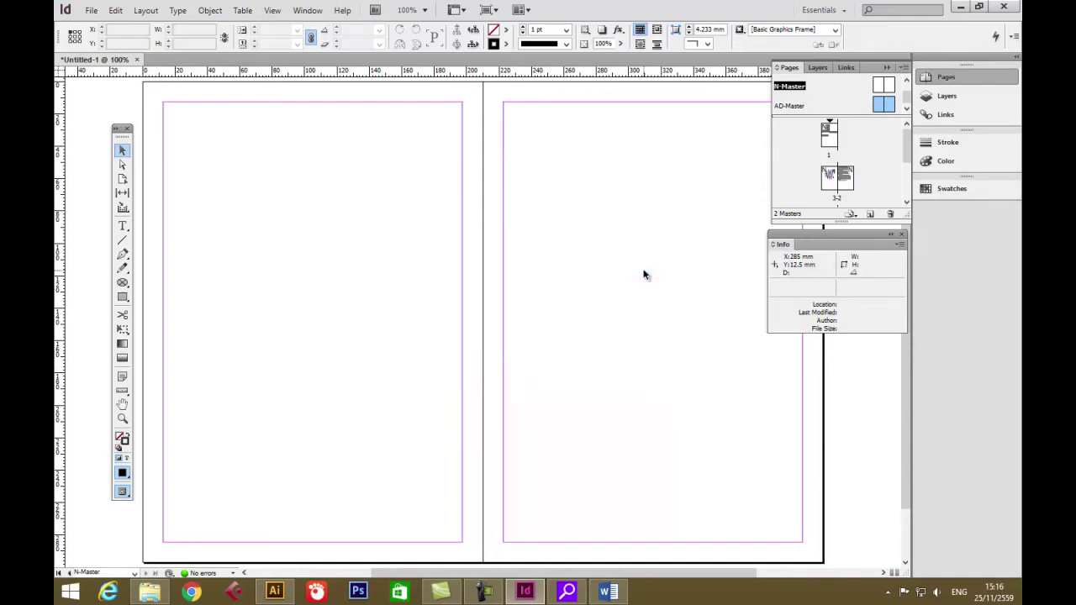
# Step: Draw a text frame about 130 × 24 mm along the bottom margin of N-Master's left page
pyautogui.click(888, 108)
pyautogui.keyDown('shift'); pyautogui.click(877, 99); pyautogui.keyUp('shift')
pyautogui.click(879, 87)
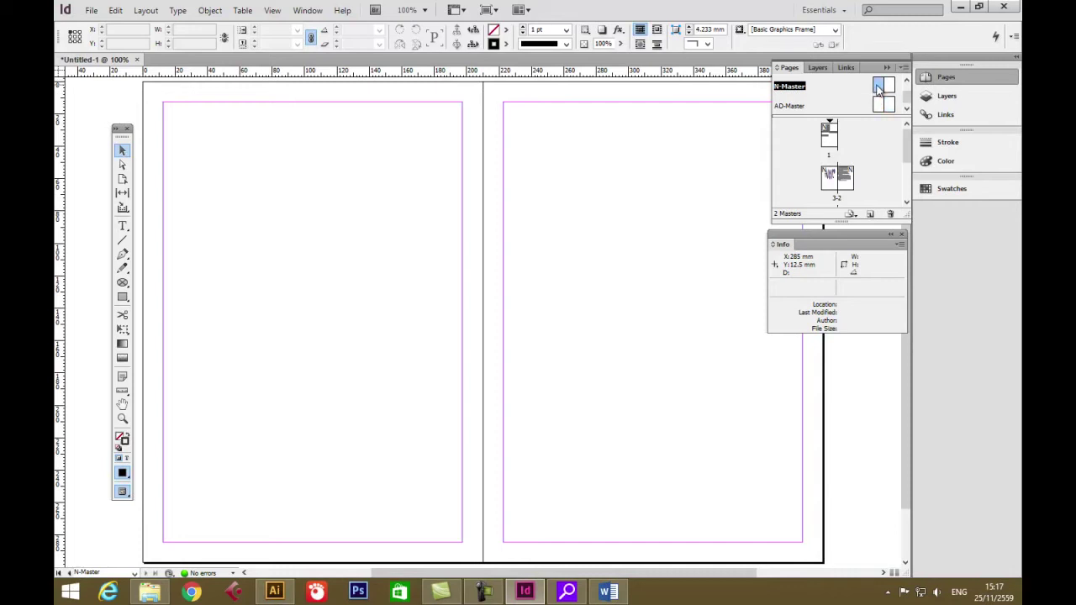
pyautogui.keyDown('shift'); pyautogui.click(885, 89); pyautogui.keyUp('shift')
pyautogui.click(122, 227)
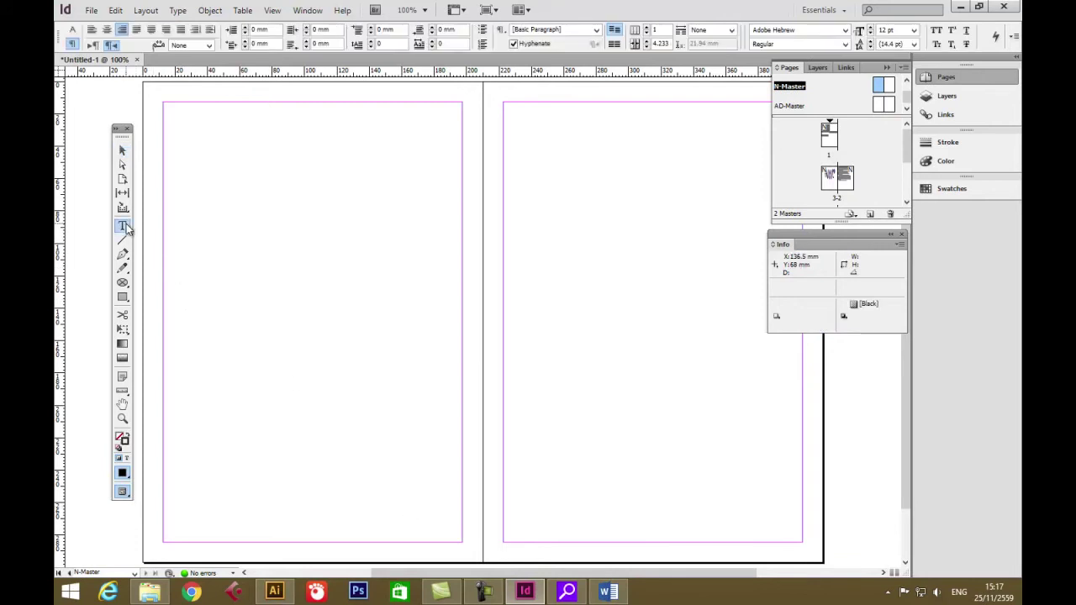
pyautogui.moveTo(248, 503); pyautogui.dragTo(461, 542)
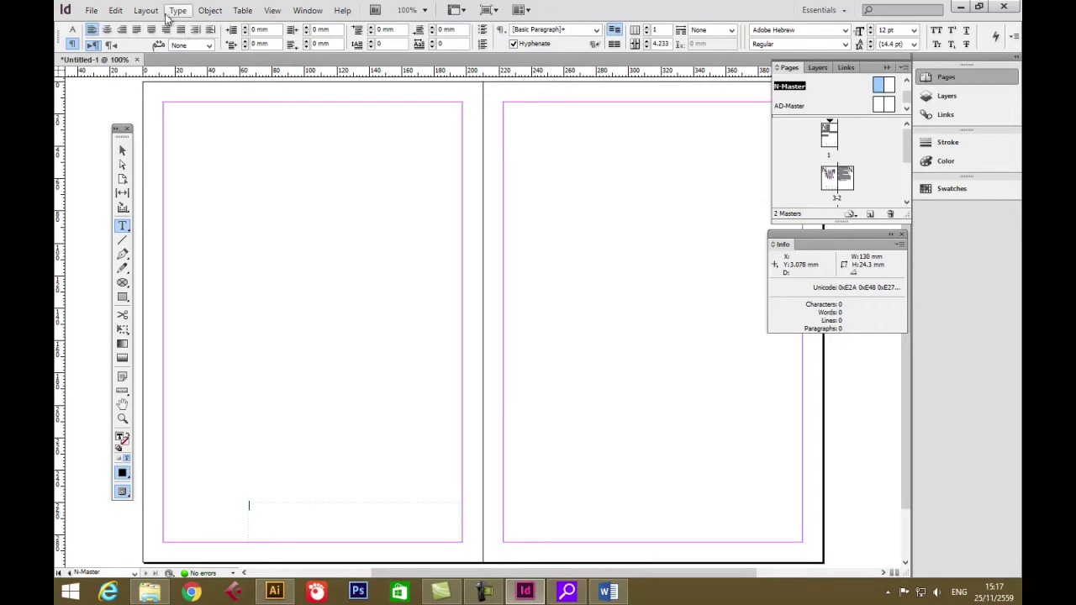
# Step: Insert a Current Page Number marker in the new text frame on N-Master's left page
pyautogui.click(211, 10)
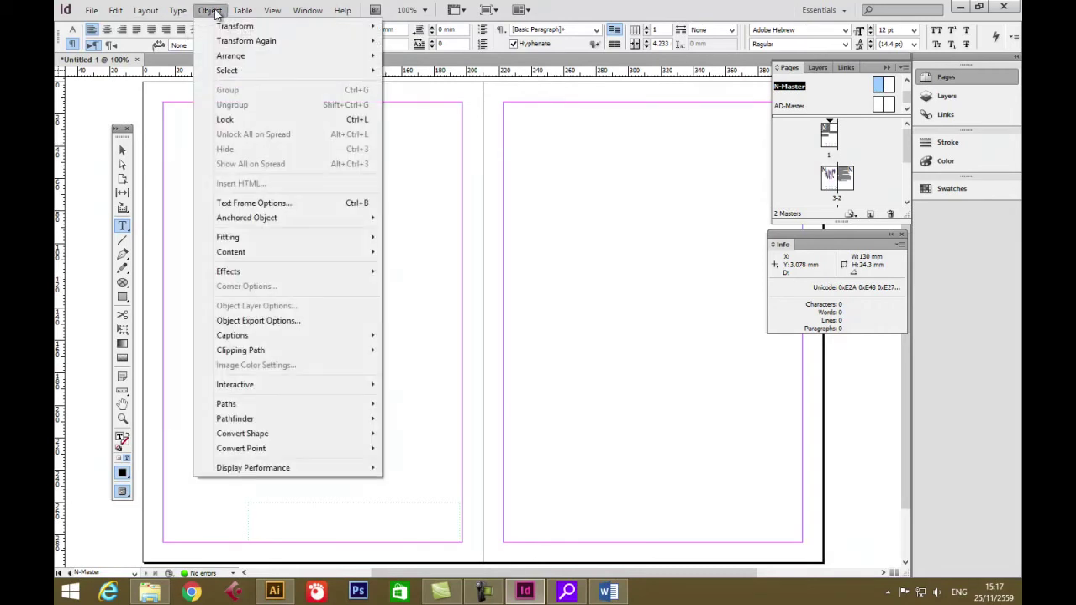
pyautogui.moveTo(184, 14)
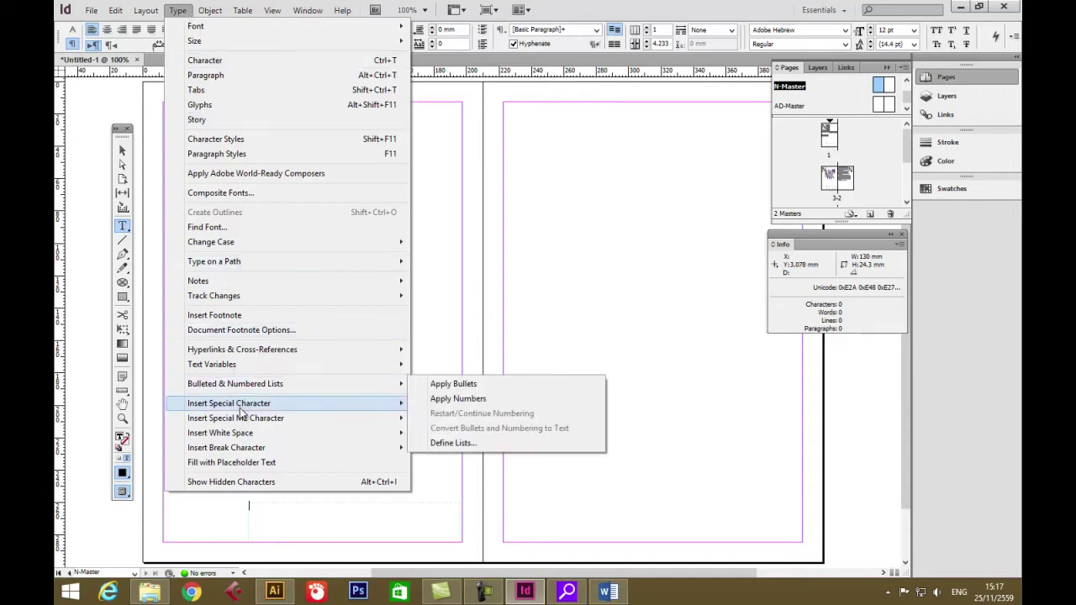
pyautogui.moveTo(242, 407)
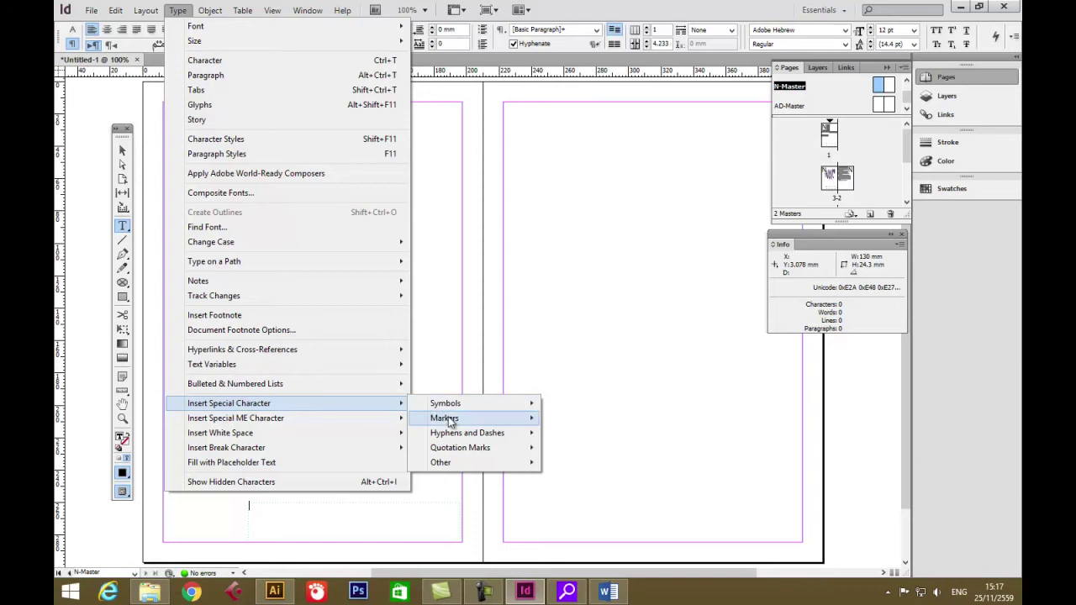
pyautogui.moveTo(449, 422)
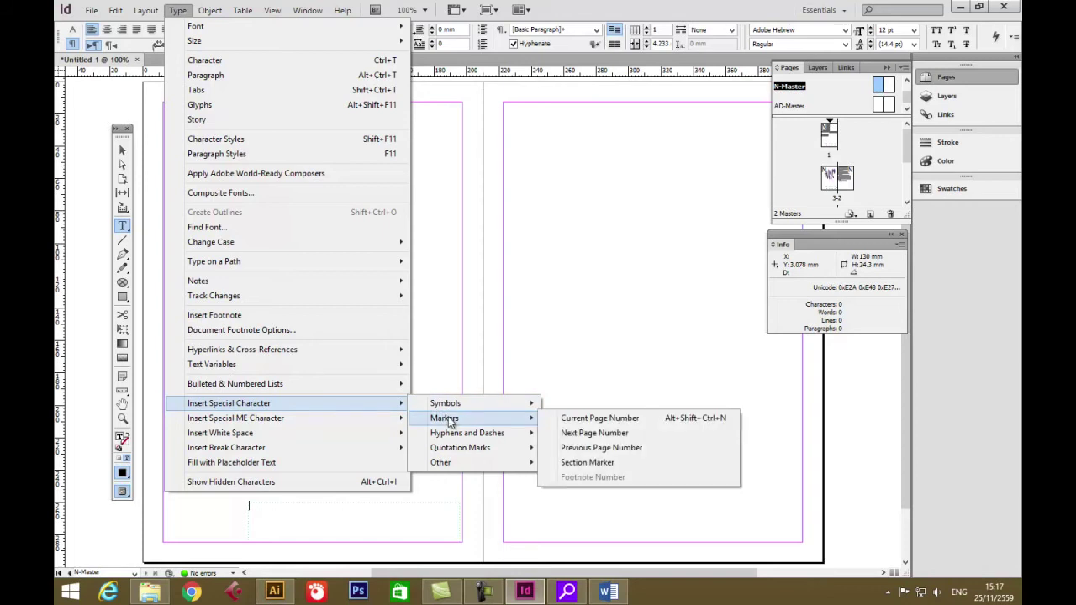
pyautogui.click(601, 418)
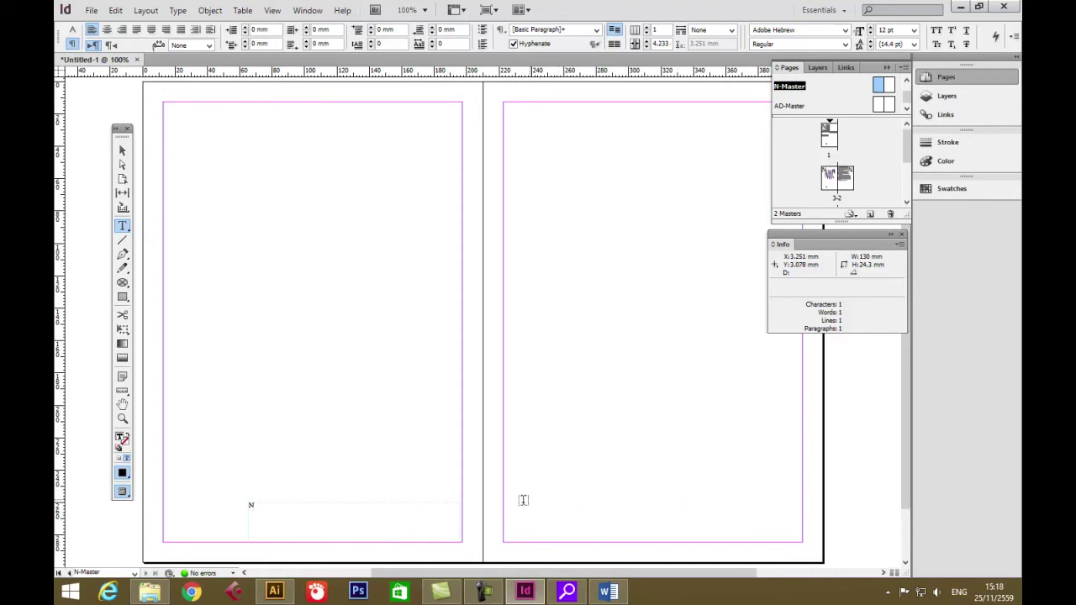
# Step: Draw a text frame about 97 × 22 mm at the bottom of N-Master's right page and insert a Current Page Number marker in it
pyautogui.moveTo(511, 506); pyautogui.dragTo(669, 540)
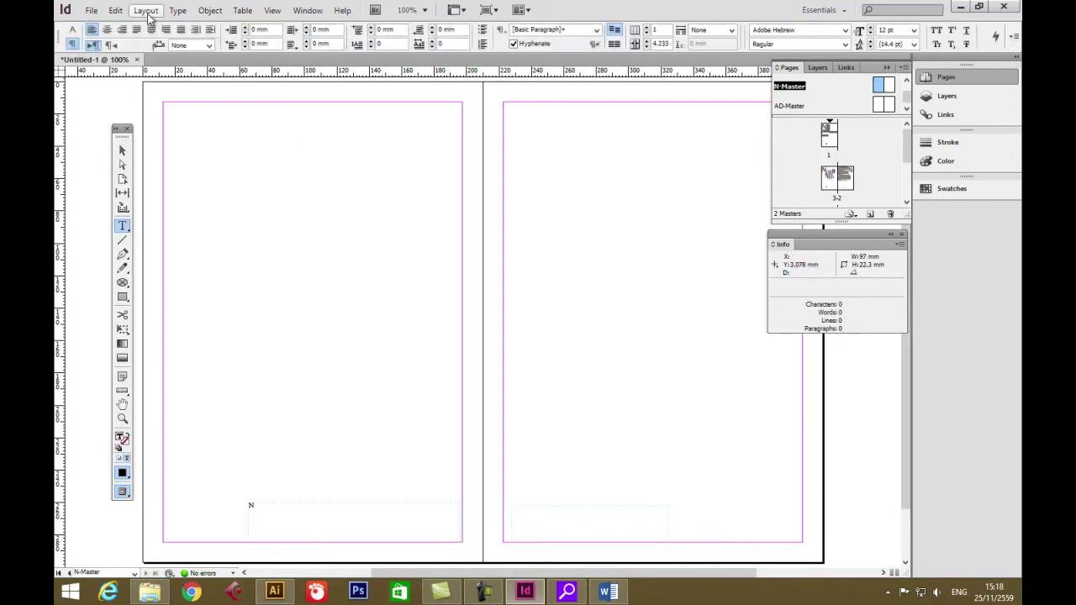
pyautogui.click(178, 10)
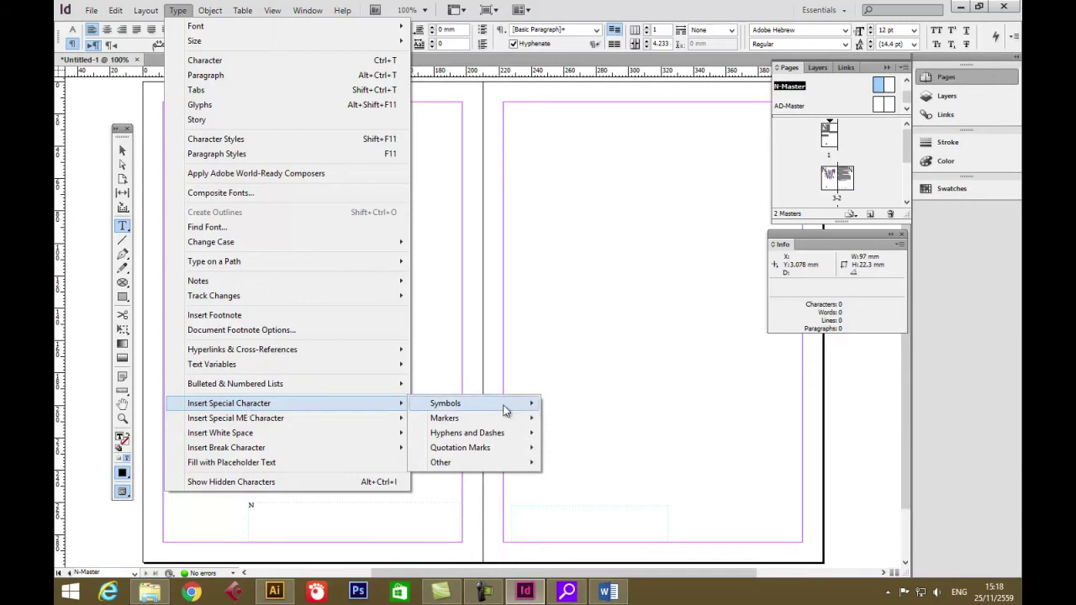
pyautogui.moveTo(496, 419)
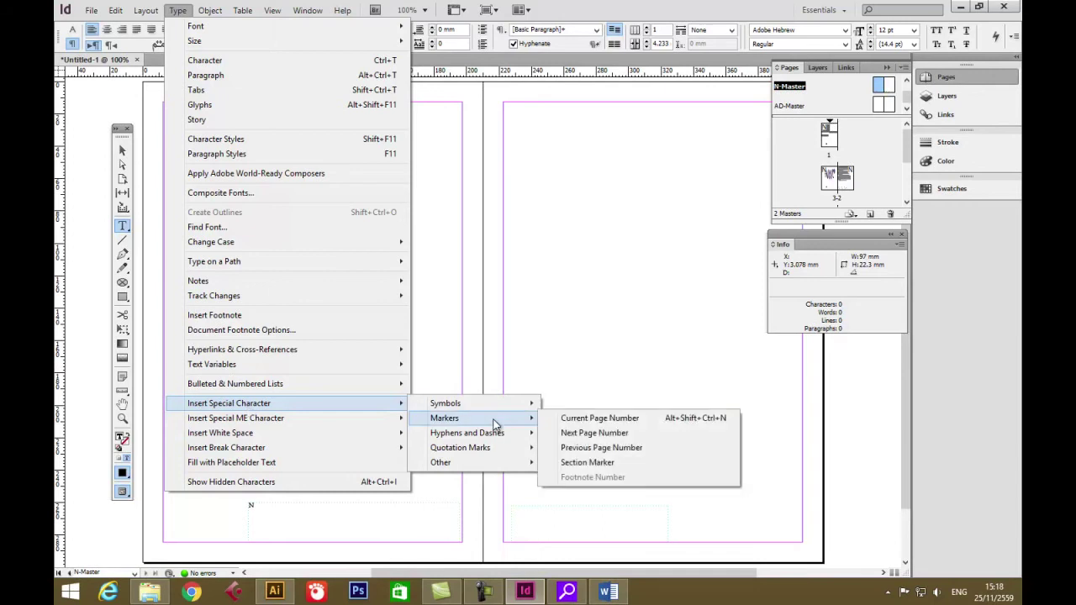
pyautogui.click(607, 418)
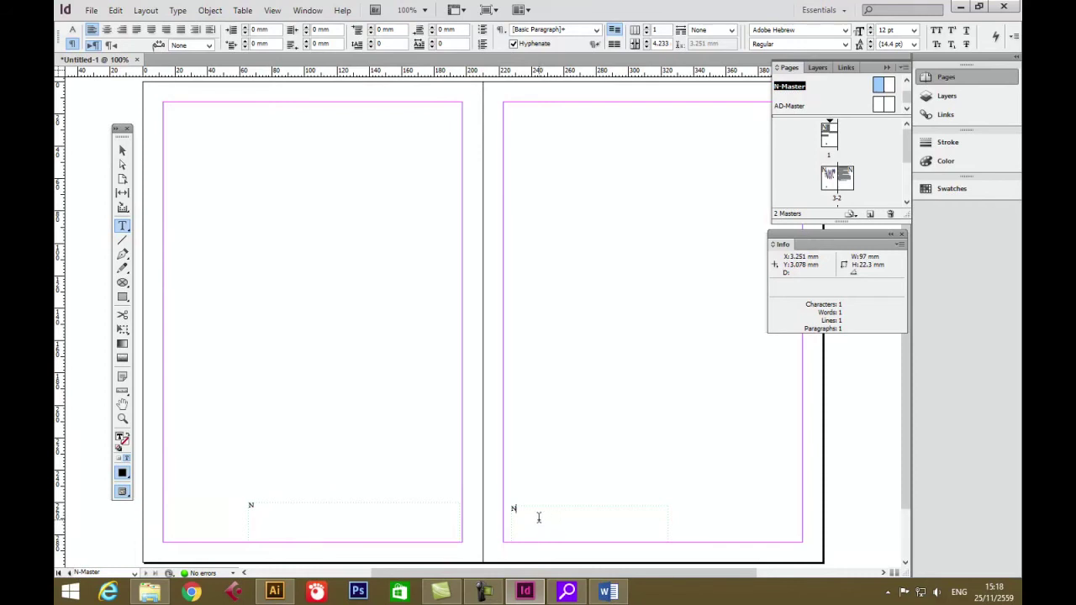
# Step: Format the page number marker on the left master page in Cordia New at 14 pt
pyautogui.click(252, 507)
pyautogui.moveTo(267, 510); pyautogui.dragTo(222, 506)
pyautogui.click(72, 30)
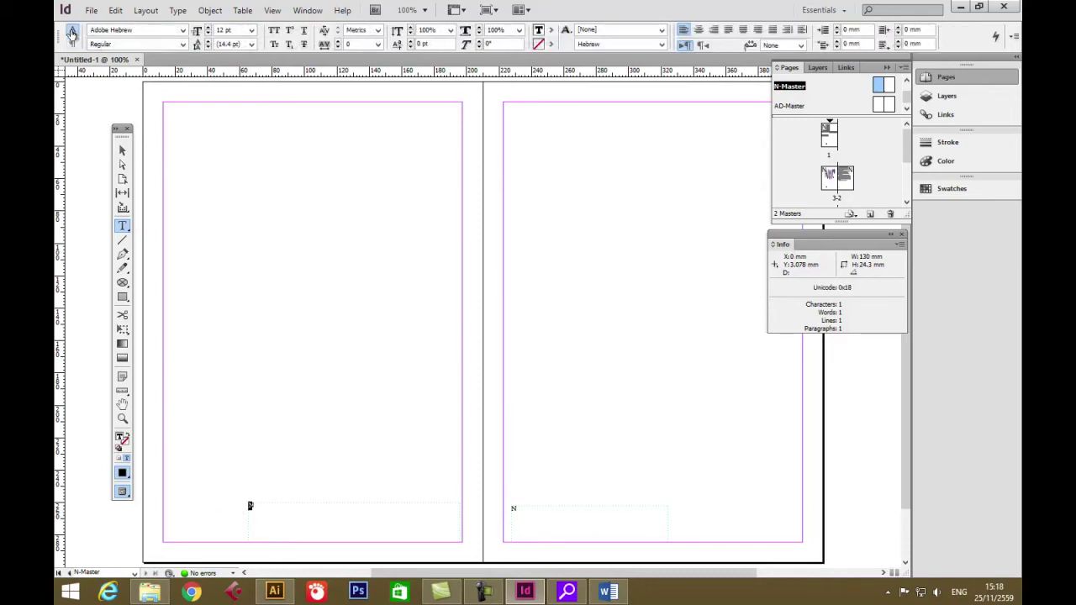
pyautogui.click(181, 30)
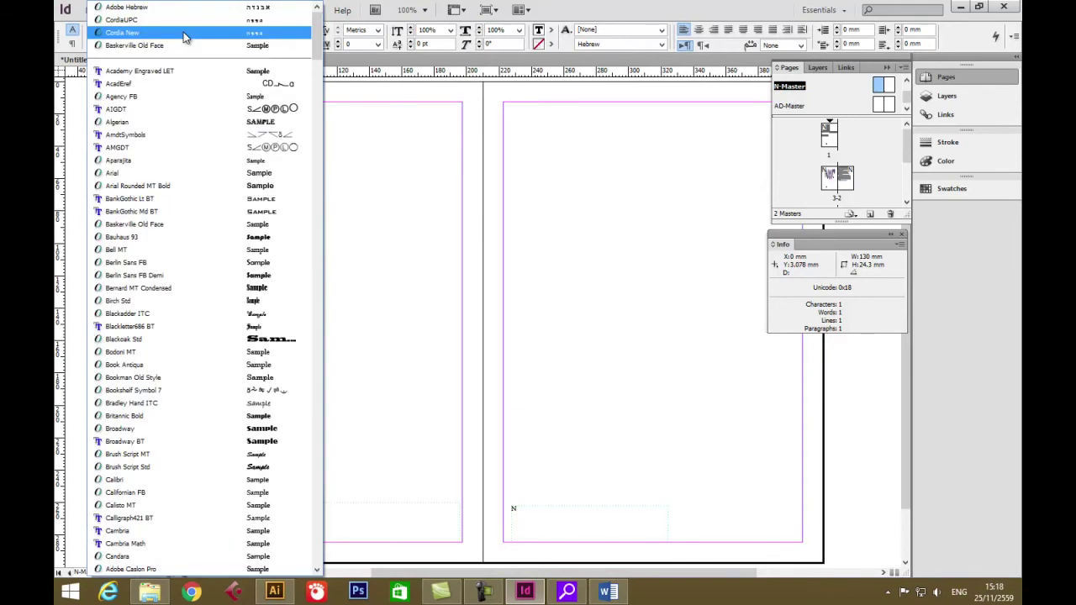
pyautogui.click(262, 34)
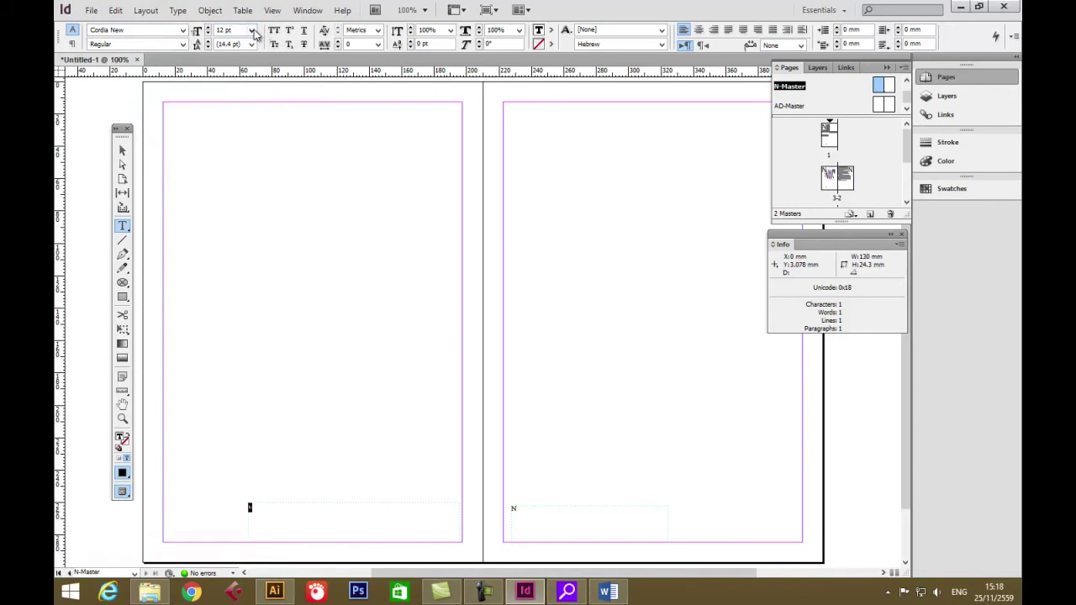
pyautogui.click(251, 30)
pyautogui.click(223, 111)
# Step: Format the page number marker on the right master page in Cordia New at 14 pt
pyautogui.click(513, 509)
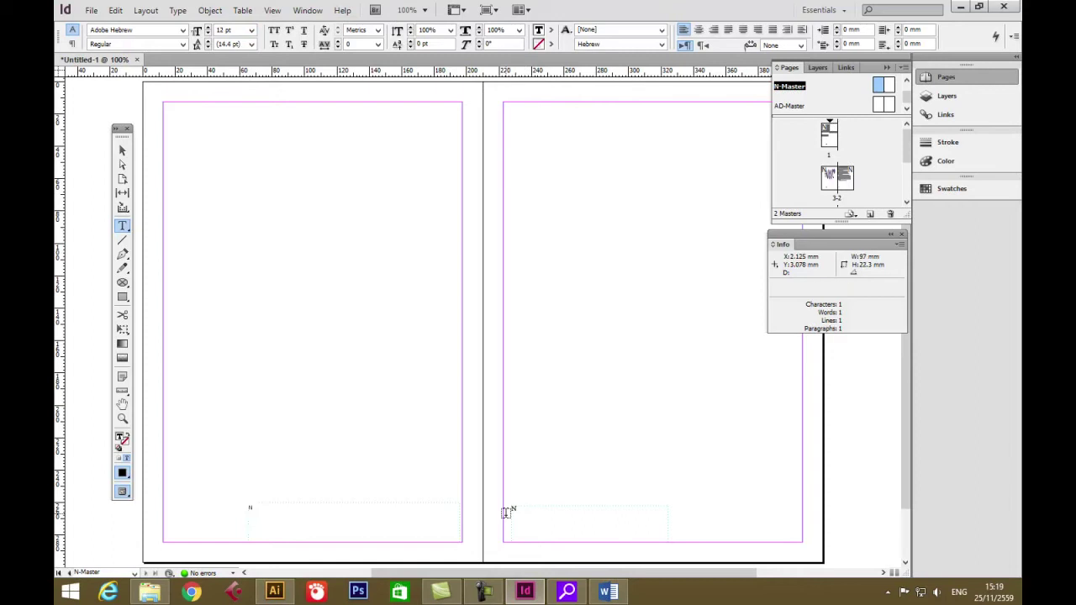
pyautogui.doubleClick(511, 509)
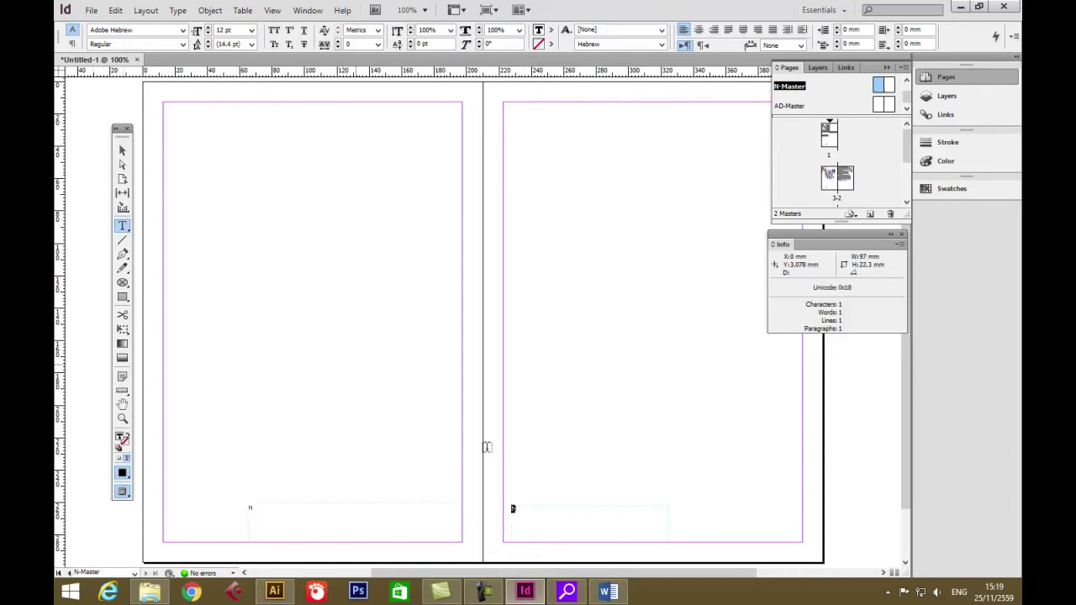
pyautogui.click(115, 11)
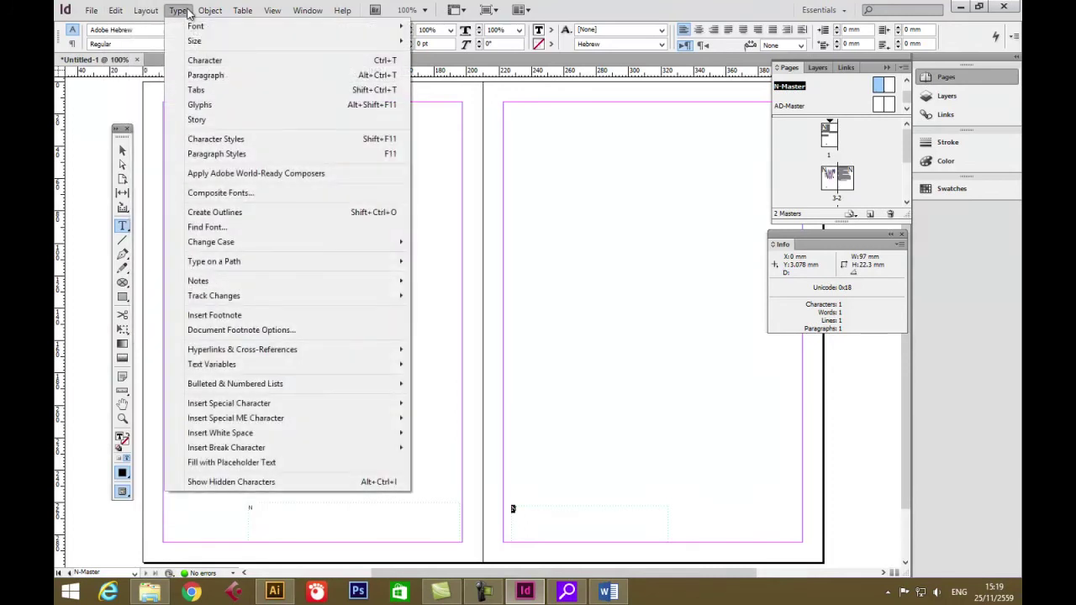
pyautogui.moveTo(143, 12)
pyautogui.click(126, 31)
pyautogui.click(184, 32)
pyautogui.click(184, 22)
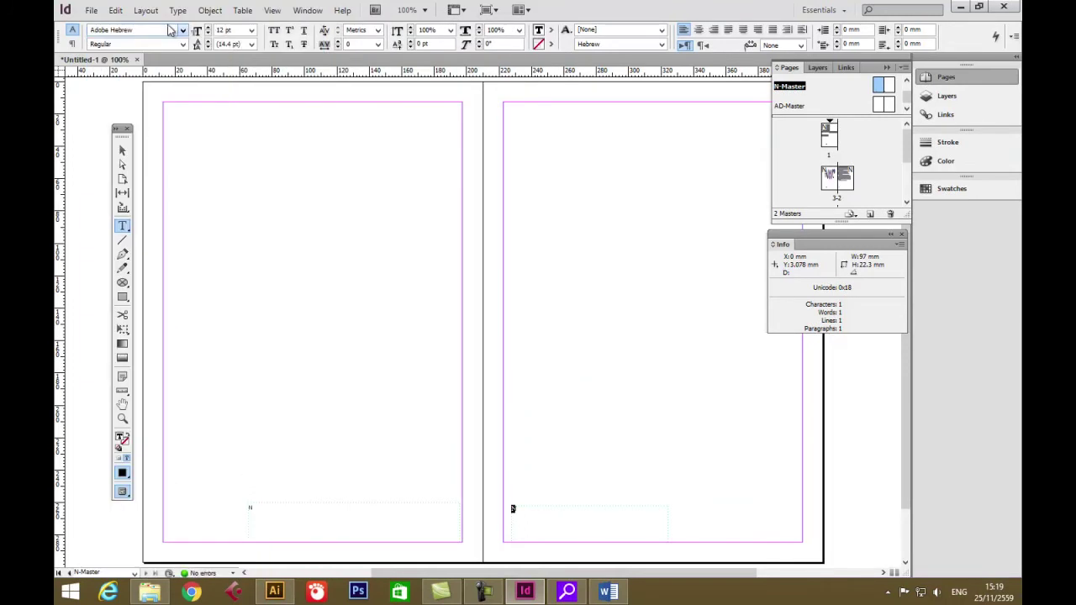
pyautogui.click(251, 31)
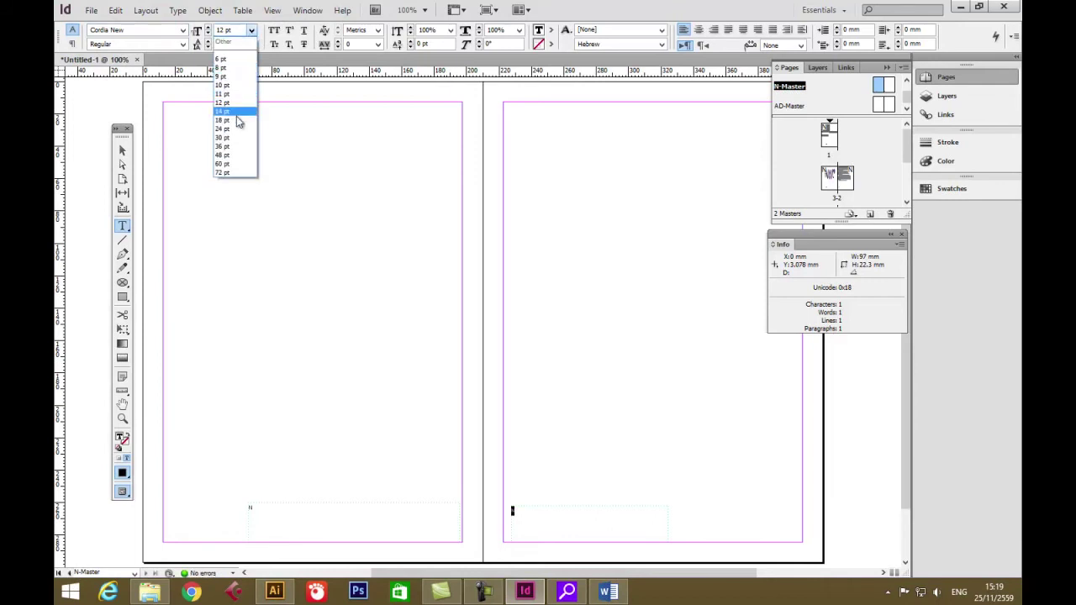
pyautogui.click(238, 112)
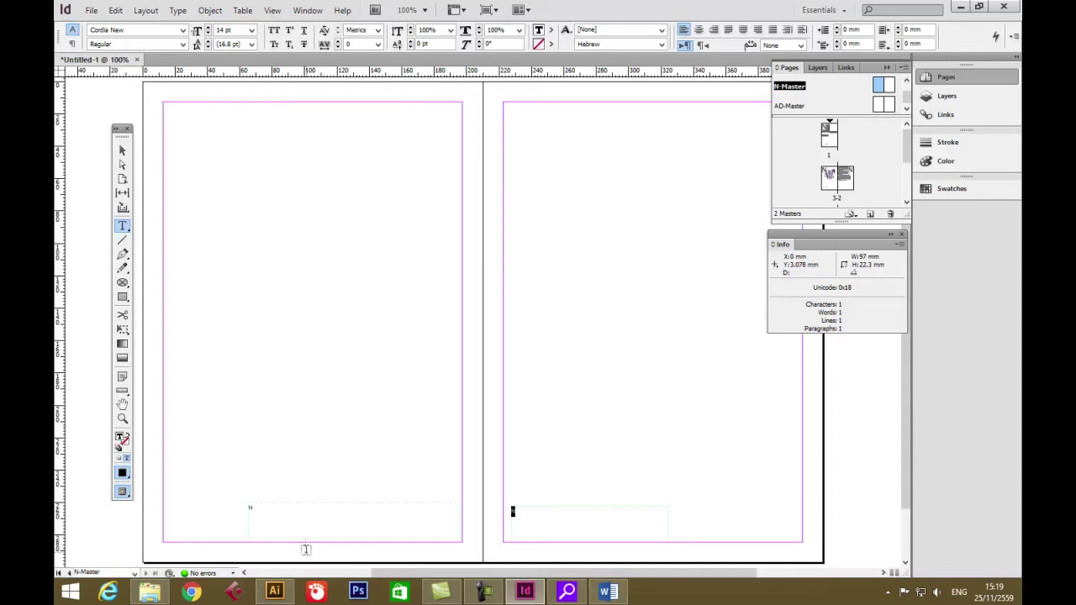
# Step: Narrow both page number frames to about 8 mm and move them to mid-page, at about X 315 mm on the right and X 105 mm on the left
pyautogui.click(123, 151)
pyautogui.click(316, 541)
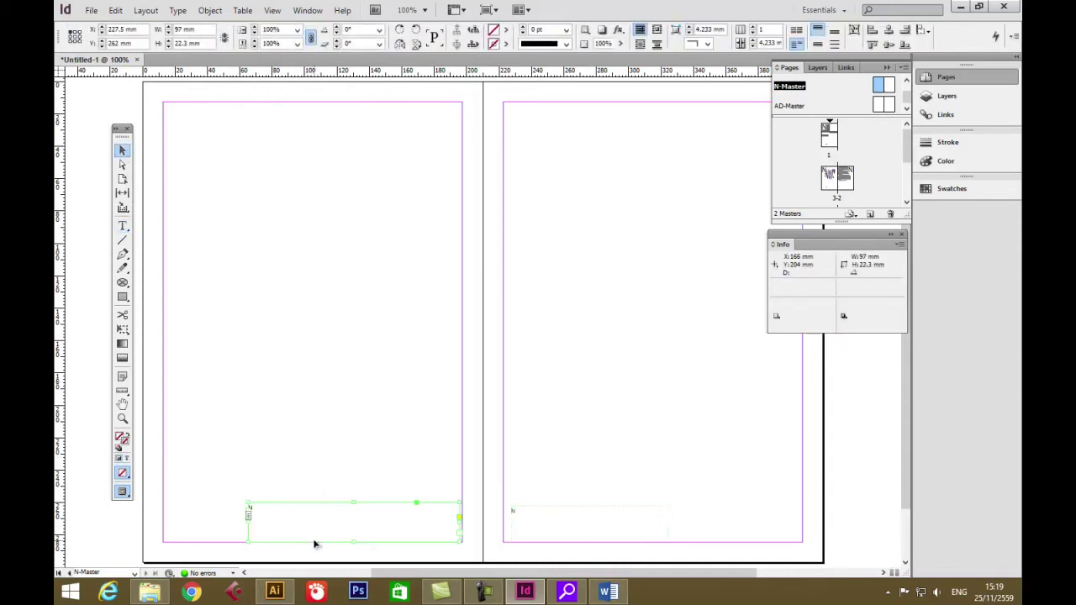
pyautogui.moveTo(516, 513); pyautogui.dragTo(615, 516)
pyautogui.moveTo(767, 520); pyautogui.dragTo(661, 520)
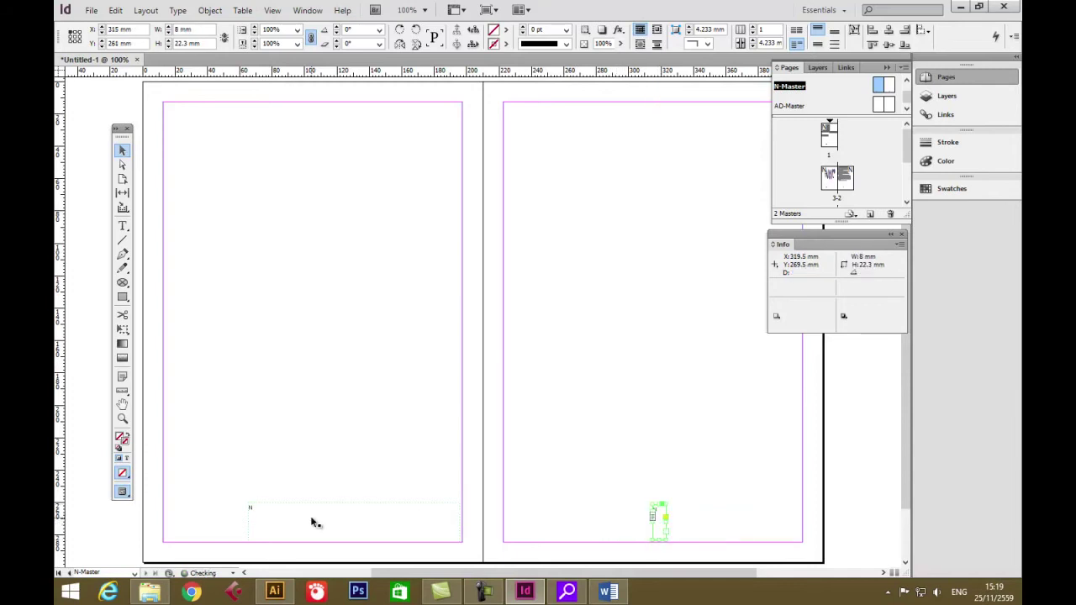
pyautogui.click(255, 516)
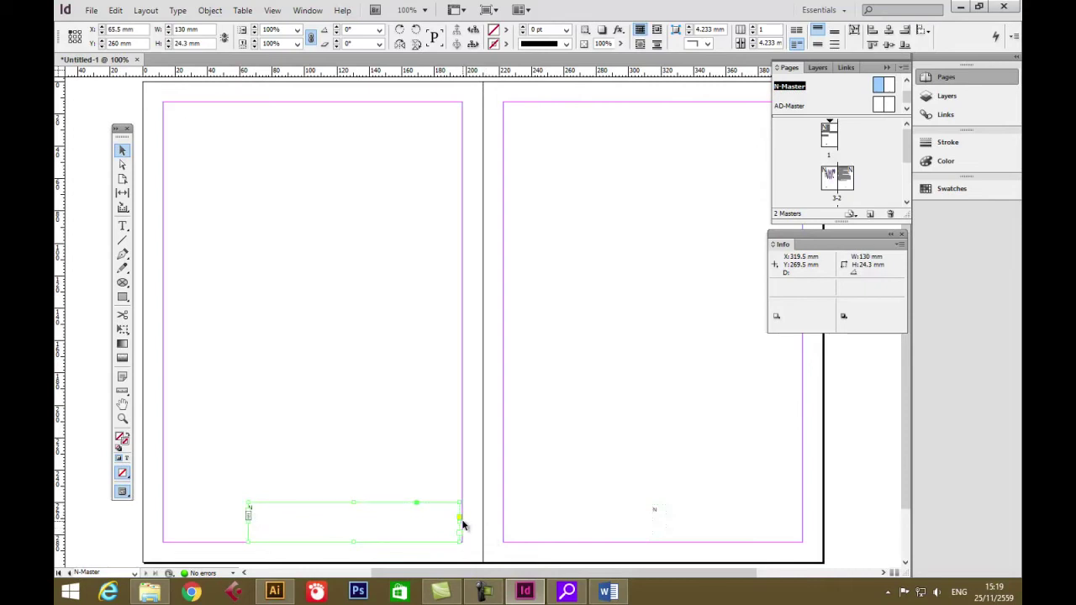
pyautogui.moveTo(459, 522); pyautogui.dragTo(321, 522)
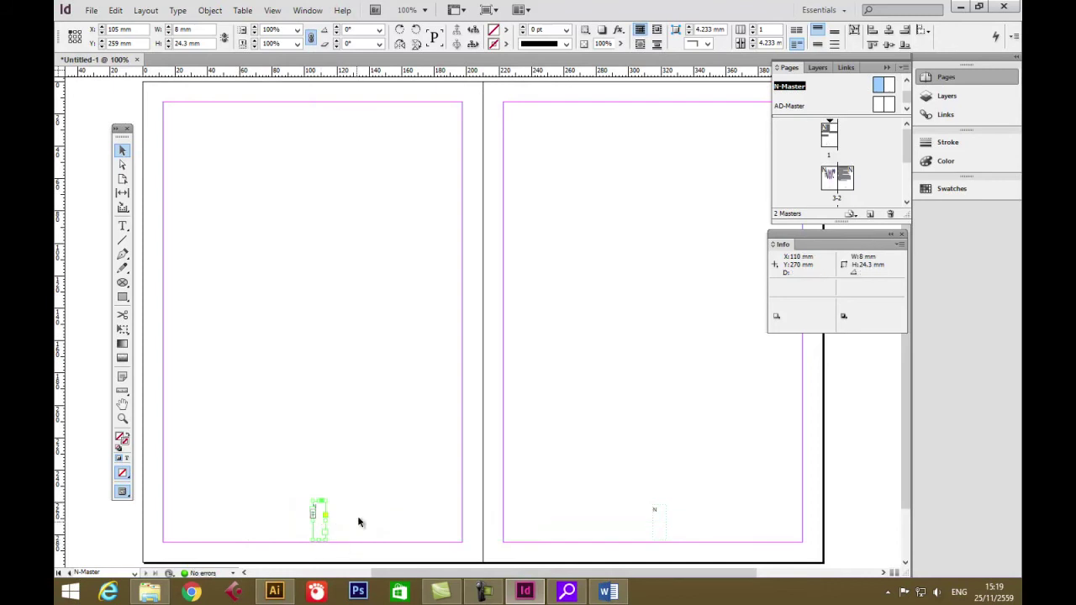
# Step: Shorten the page number frames from their top edges, the left one to about 8.3 mm high and the right one to about 10.3 mm
pyautogui.moveTo(317, 502); pyautogui.dragTo(319, 532)
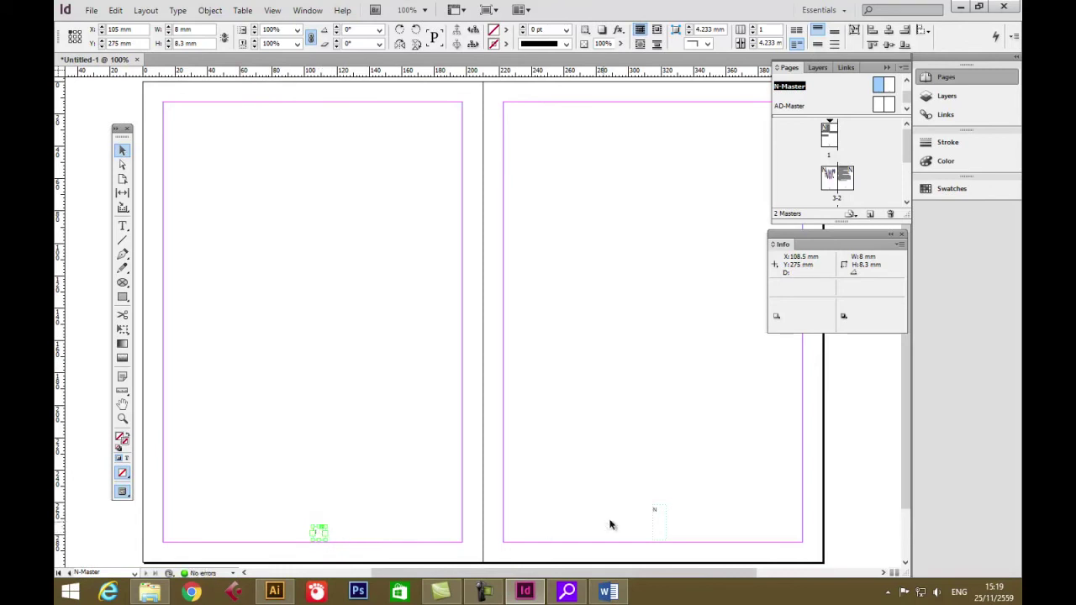
pyautogui.click(661, 508)
pyautogui.moveTo(661, 508); pyautogui.dragTo(661, 527)
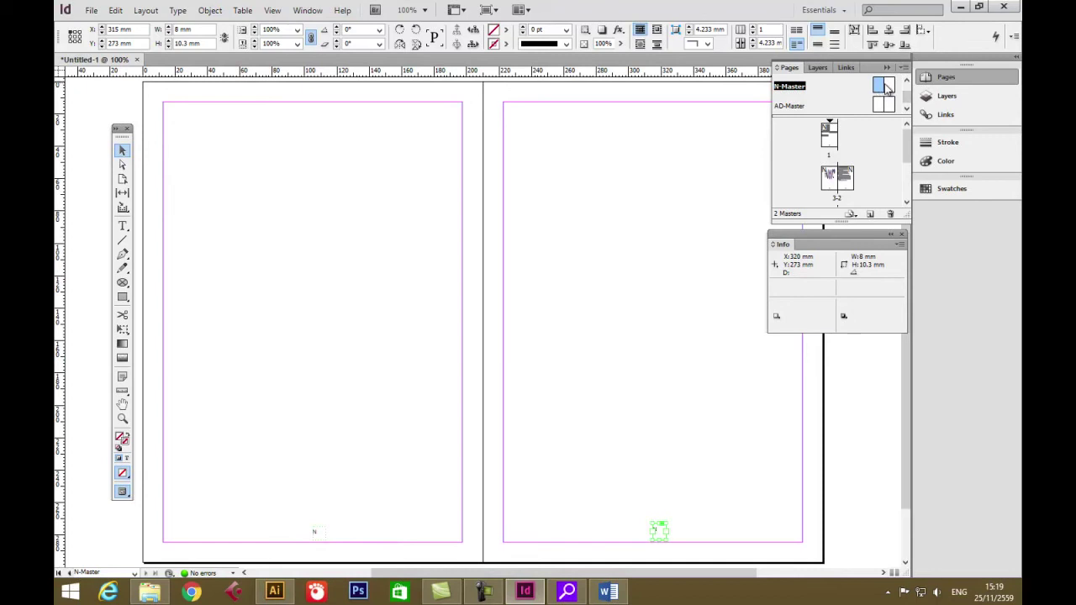
# Step: Unlink the margin values and set the bottom margin of the right N-Master page to 5 mm
pyautogui.click(889, 88)
pyautogui.click(888, 85)
pyautogui.click(146, 10)
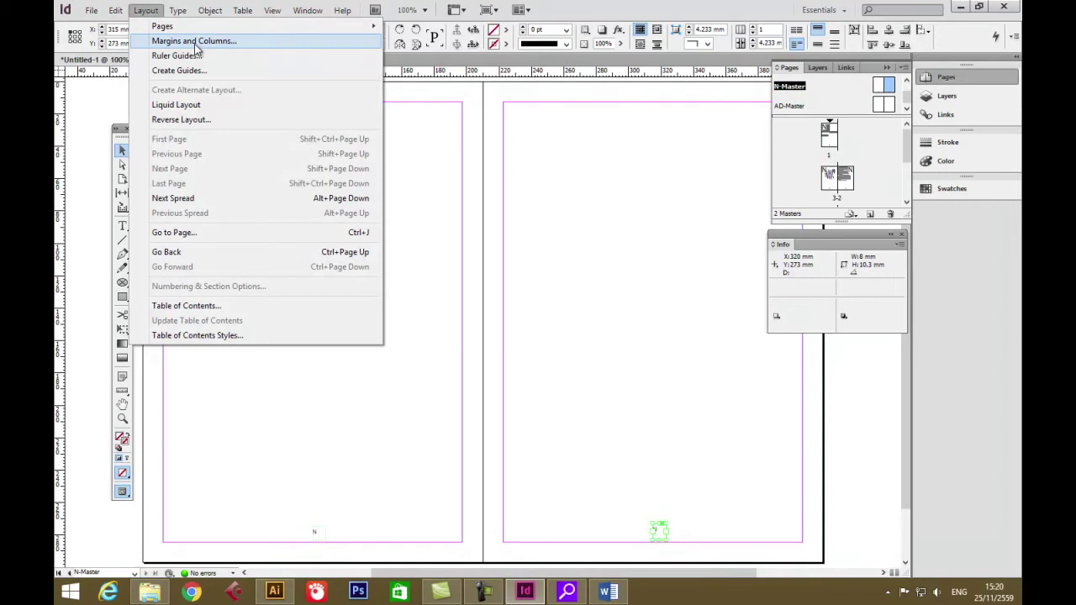
pyautogui.click(195, 42)
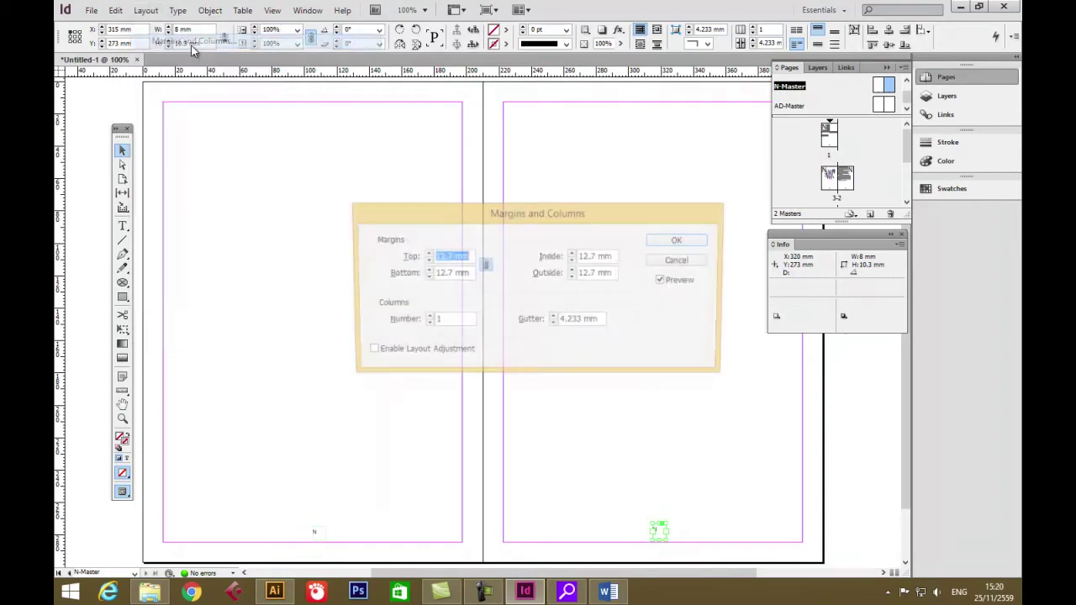
pyautogui.click(484, 265)
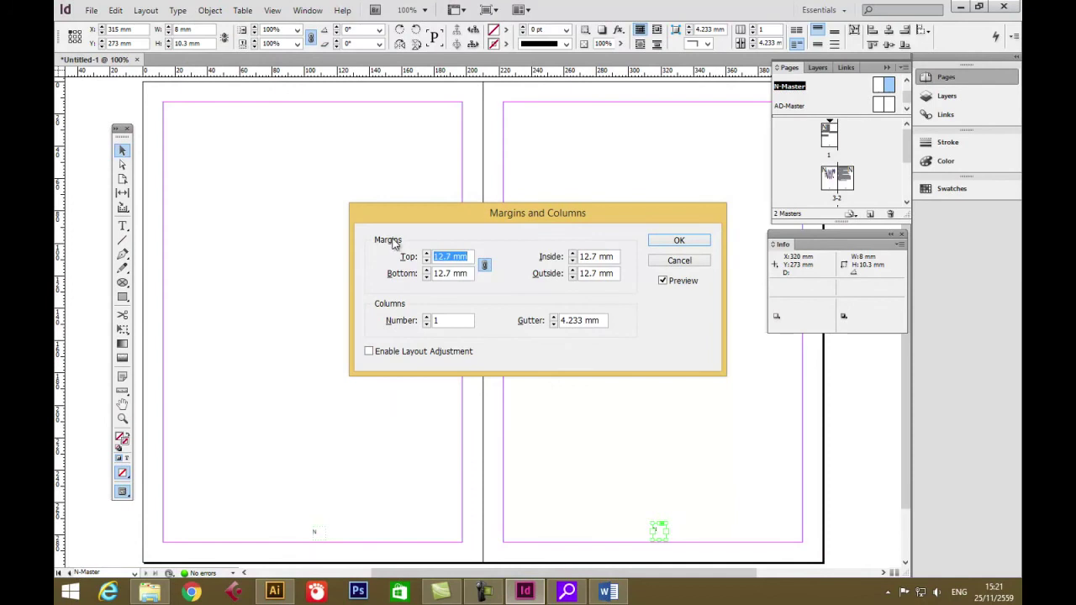
pyautogui.click(484, 266)
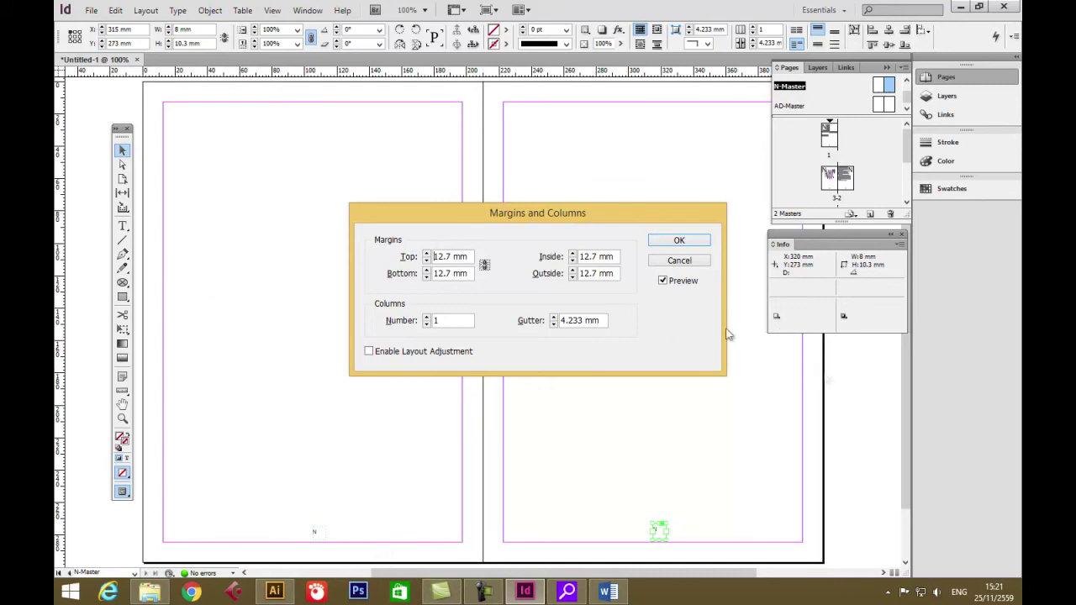
pyautogui.click(426, 278)
pyautogui.click(426, 278)
pyautogui.click(426, 277)
pyautogui.click(426, 277)
pyautogui.click(426, 278)
pyautogui.click(426, 278)
pyautogui.click(426, 277)
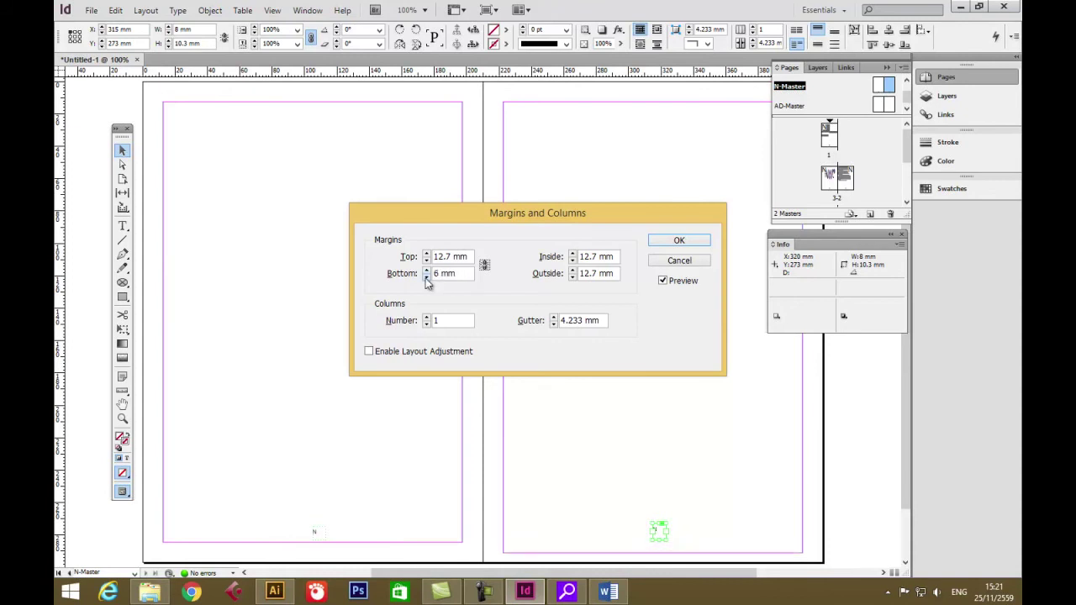
pyautogui.click(426, 278)
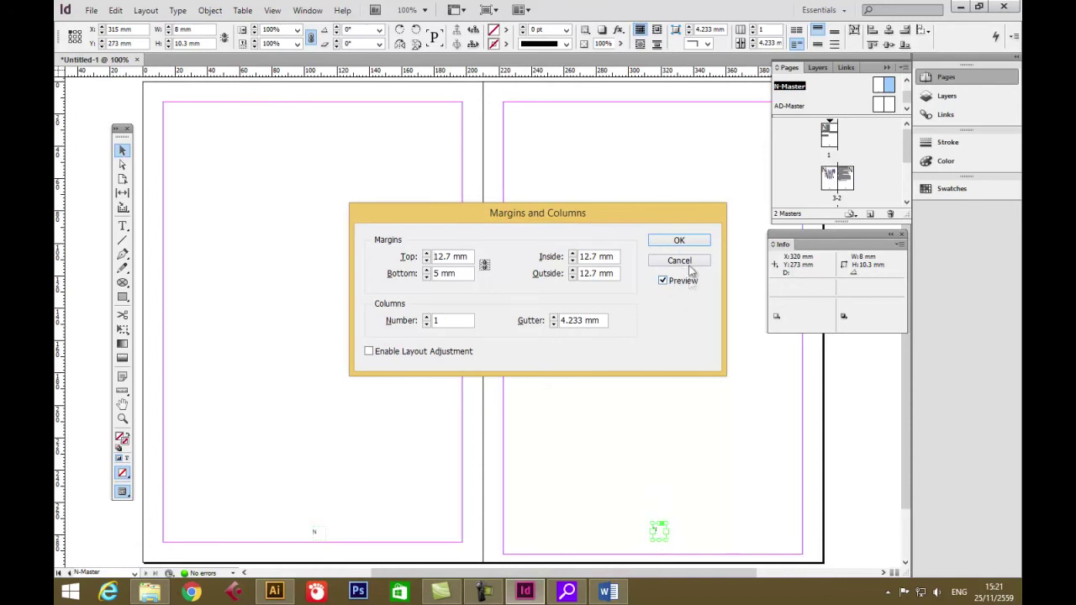
pyautogui.click(679, 242)
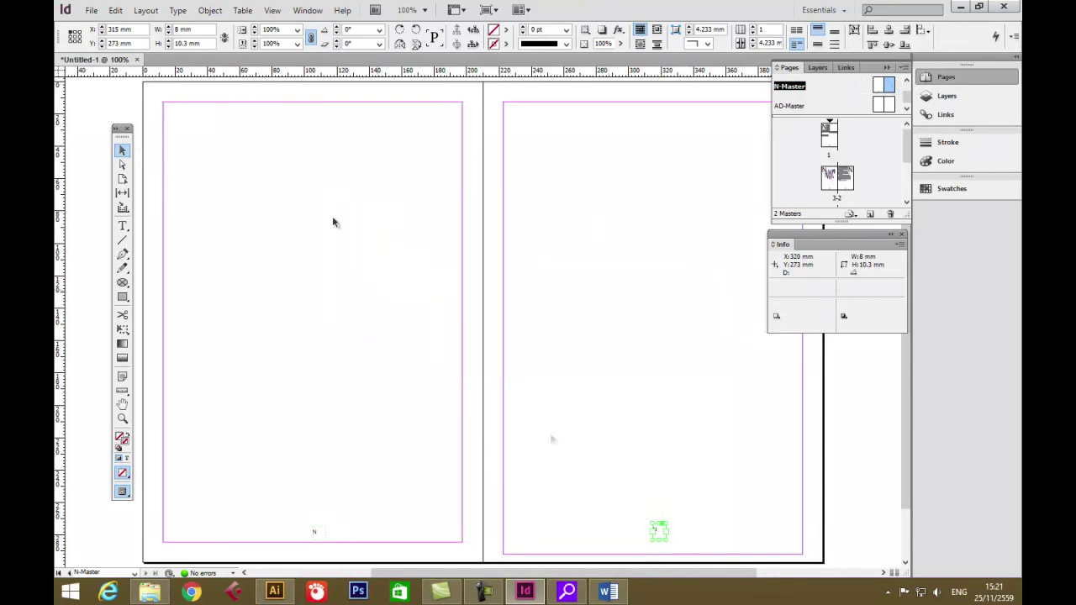
# Step: Add a horizontal guide at about Y 283 mm on the right master page and align the page number frame below it
pyautogui.moveTo(600, 78); pyautogui.dragTo(662, 548)
pyautogui.click(671, 502)
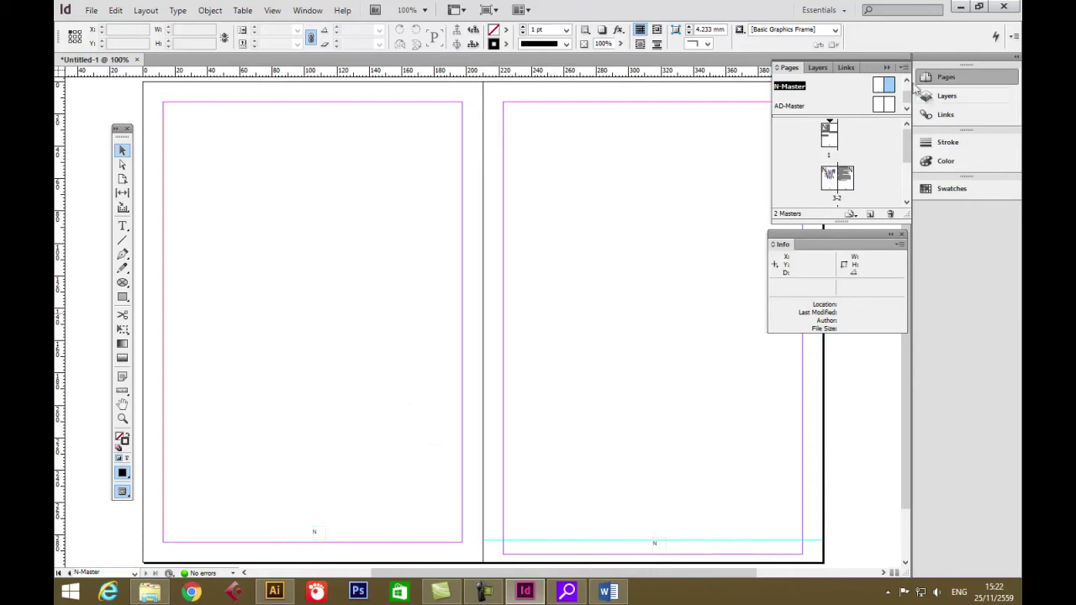
# Step: Open the margin and column settings for the left page of N-Master
pyautogui.click(878, 88)
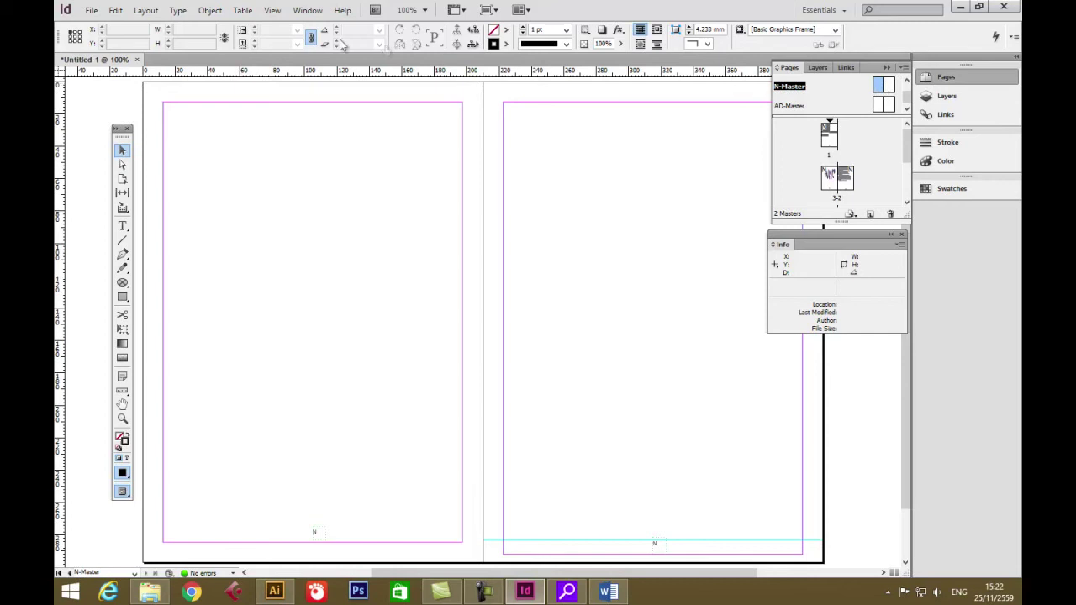
pyautogui.click(179, 11)
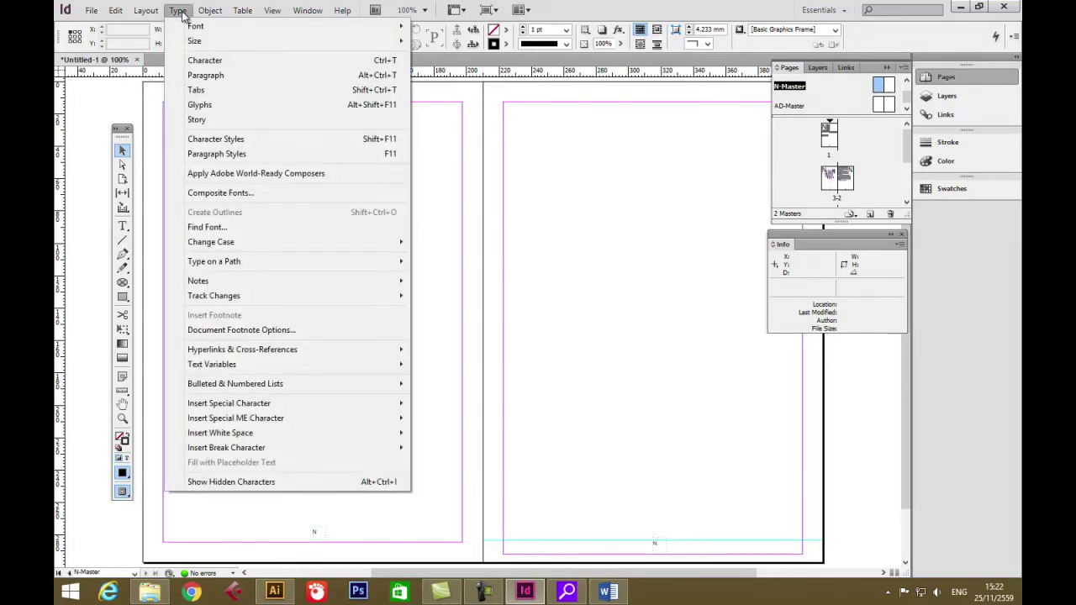
pyautogui.moveTo(151, 13)
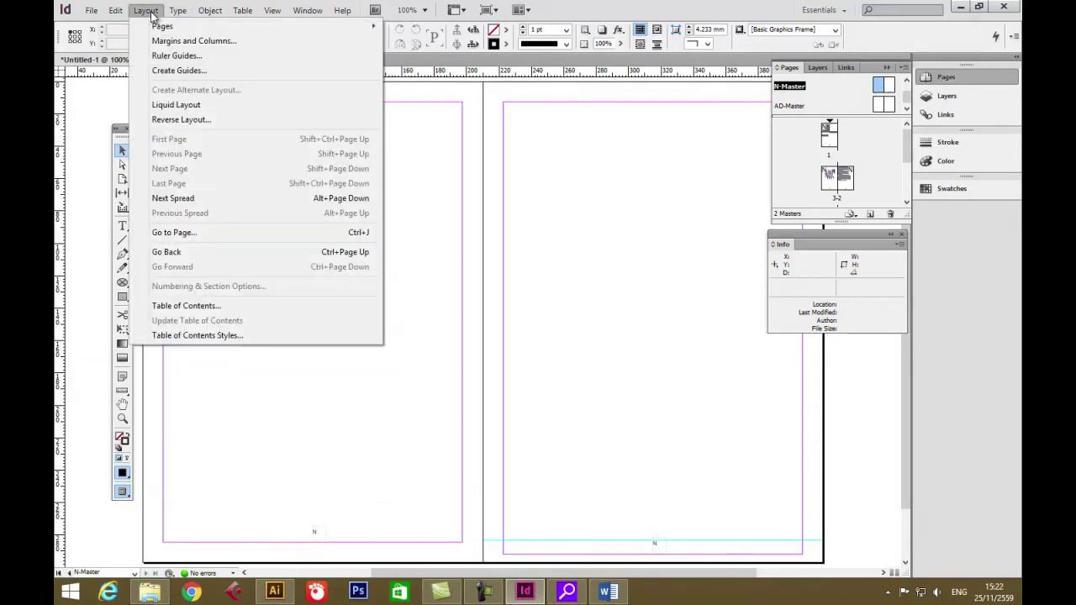
pyautogui.click(156, 42)
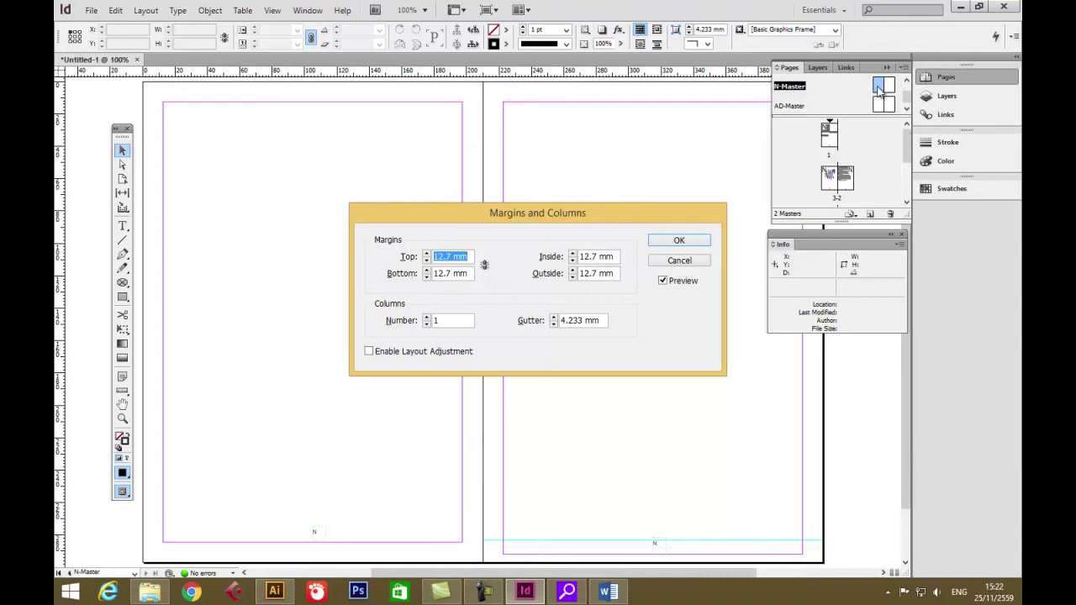
pyautogui.click(572, 277)
pyautogui.click(571, 277)
pyautogui.click(572, 277)
pyautogui.click(572, 277)
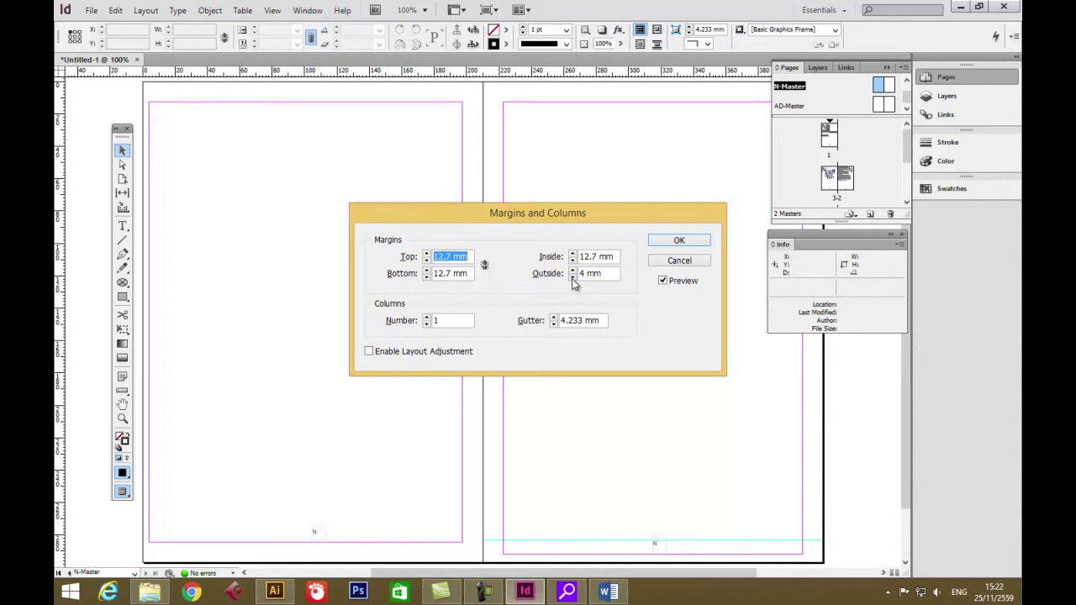
pyautogui.click(572, 271)
pyautogui.click(571, 271)
pyautogui.click(572, 271)
pyautogui.click(572, 271)
pyautogui.click(572, 270)
pyautogui.click(572, 270)
pyautogui.click(572, 271)
pyautogui.click(592, 274)
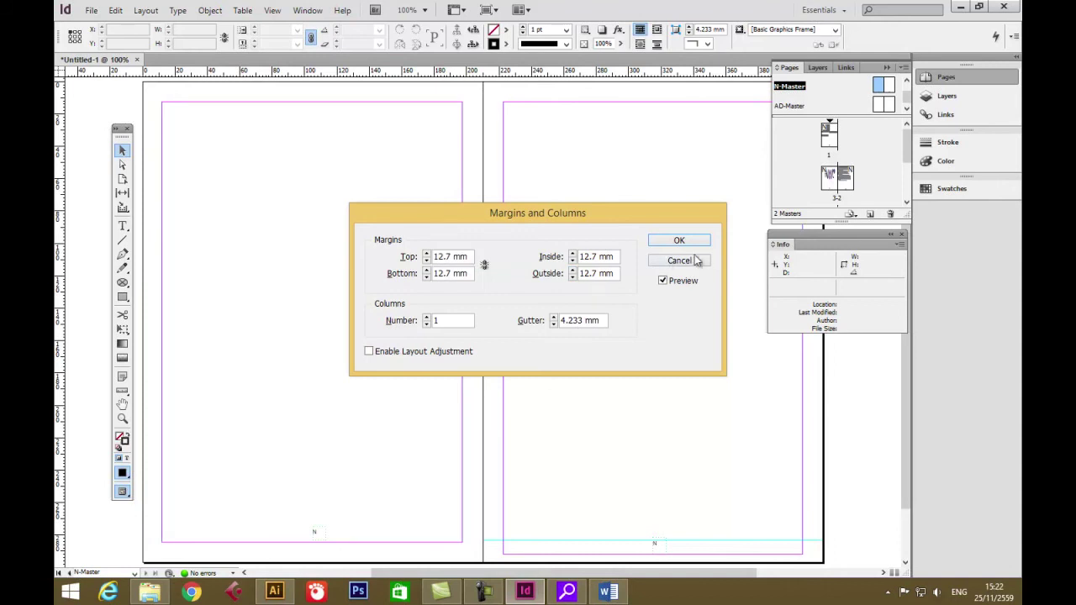
# Step: Set the bottom margin of the left N-Master page to 5 mm
pyautogui.click(426, 277)
pyautogui.click(427, 278)
pyautogui.click(426, 277)
pyautogui.click(427, 278)
pyautogui.click(426, 277)
pyautogui.click(426, 278)
pyautogui.click(427, 278)
pyautogui.click(427, 278)
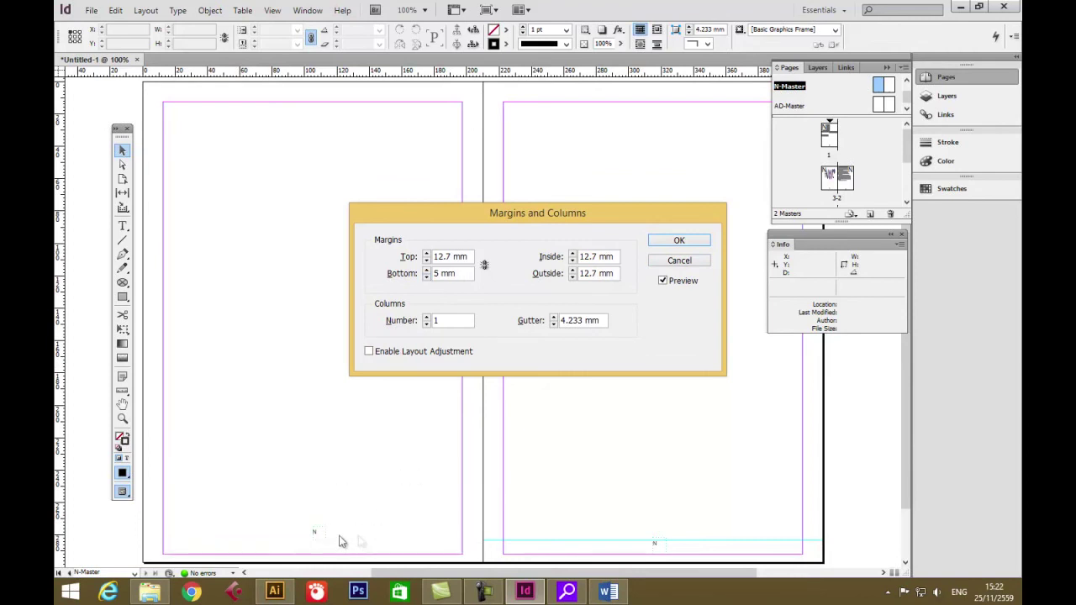
pyautogui.click(685, 240)
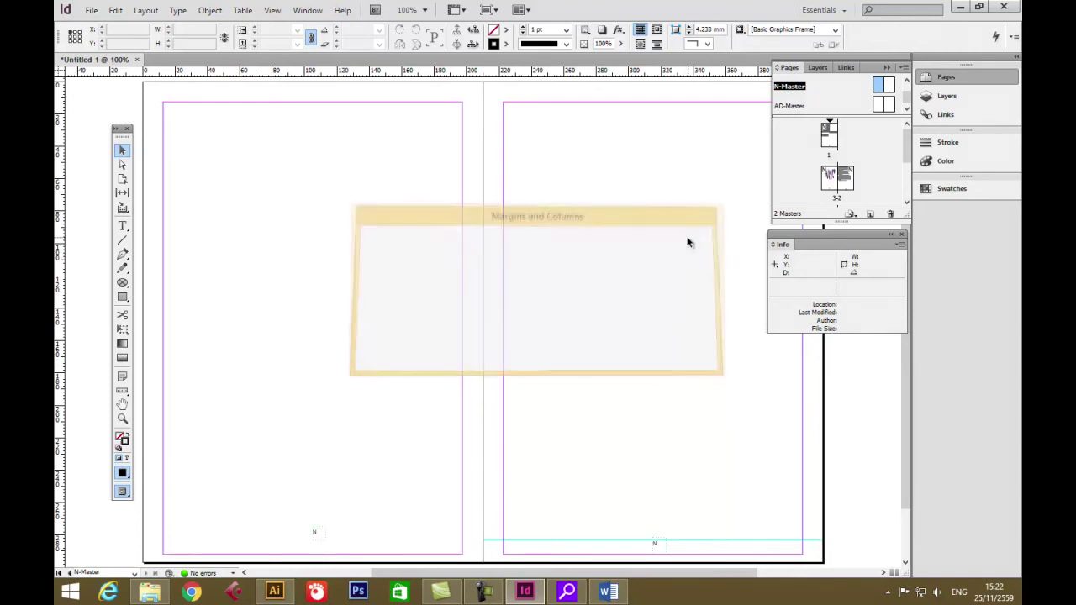
# Step: Add a matching horizontal guide on the left master page and move its page number frame down to Y 282.7 mm
pyautogui.moveTo(342, 74); pyautogui.dragTo(320, 549)
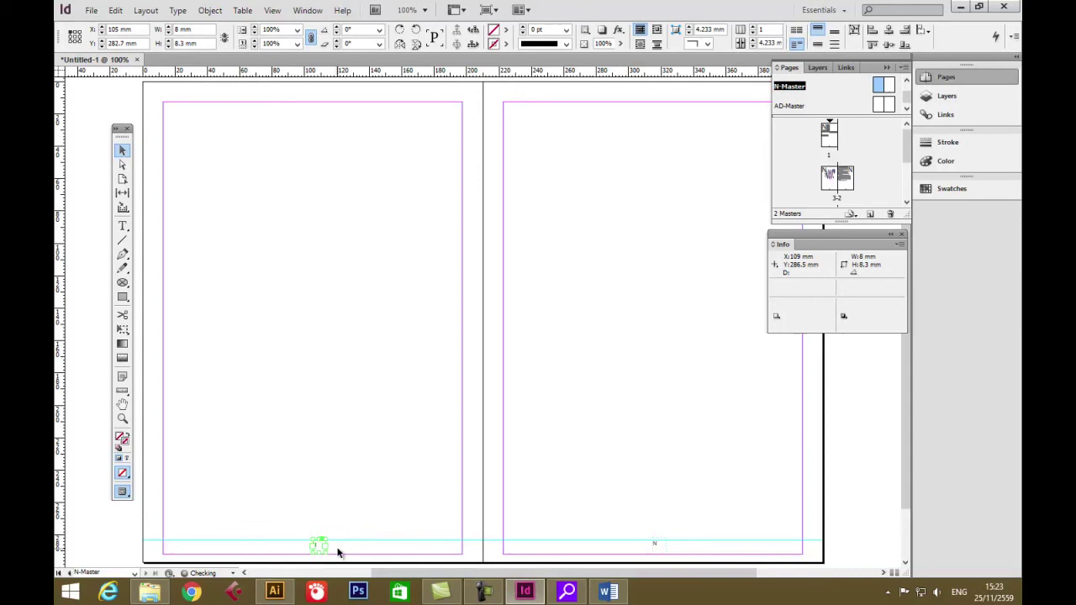
pyautogui.click(392, 481)
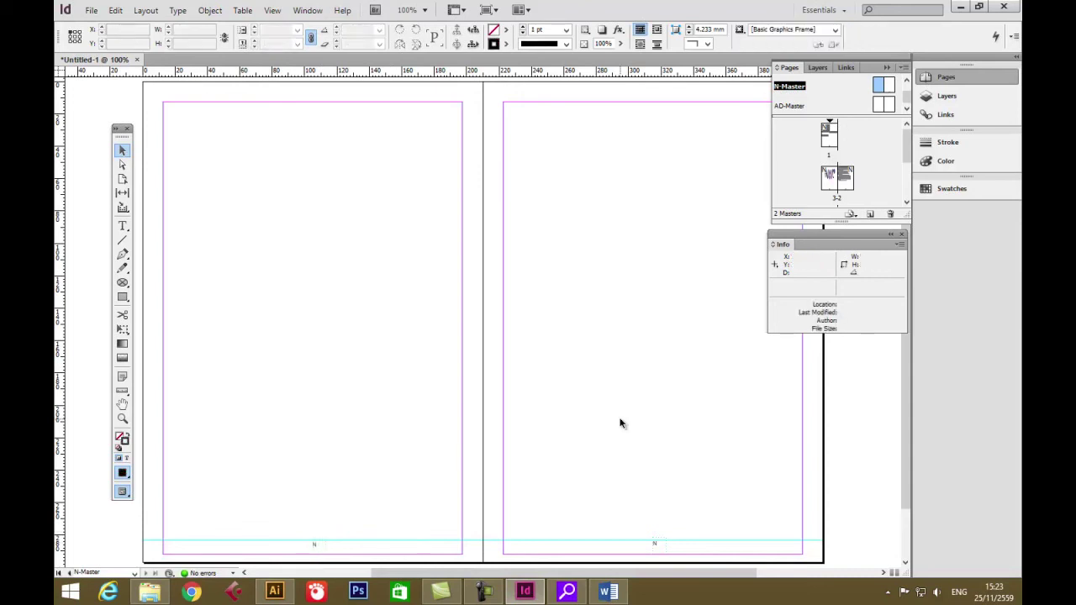
# Step: Go to page 1 and examine the page number placement at the foot of the document pages
pyautogui.click(832, 143)
pyautogui.doubleClick(832, 144)
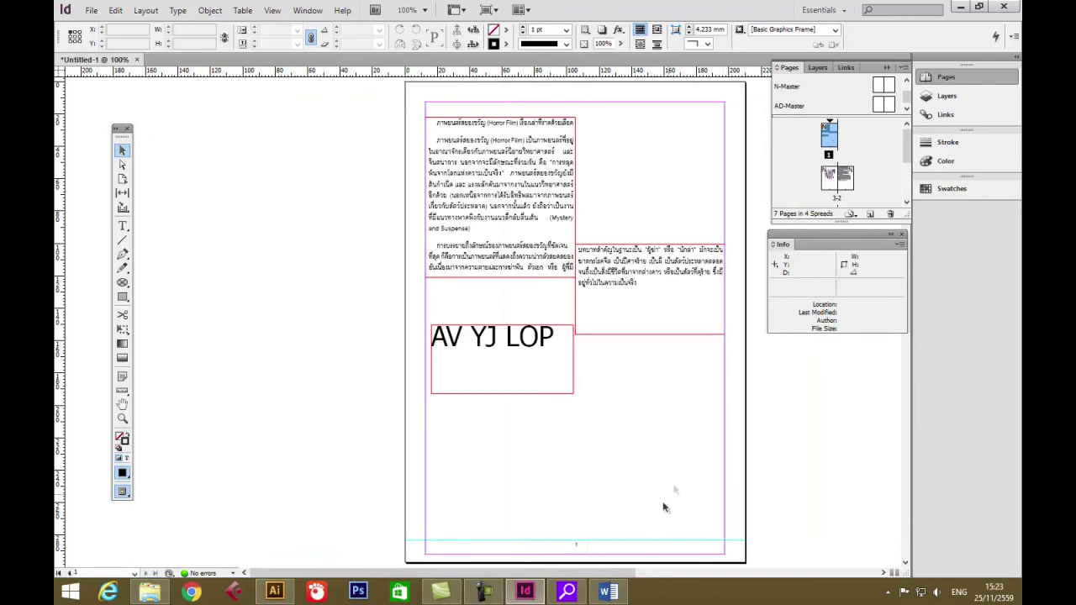
pyautogui.scroll(-10, 646, 529)
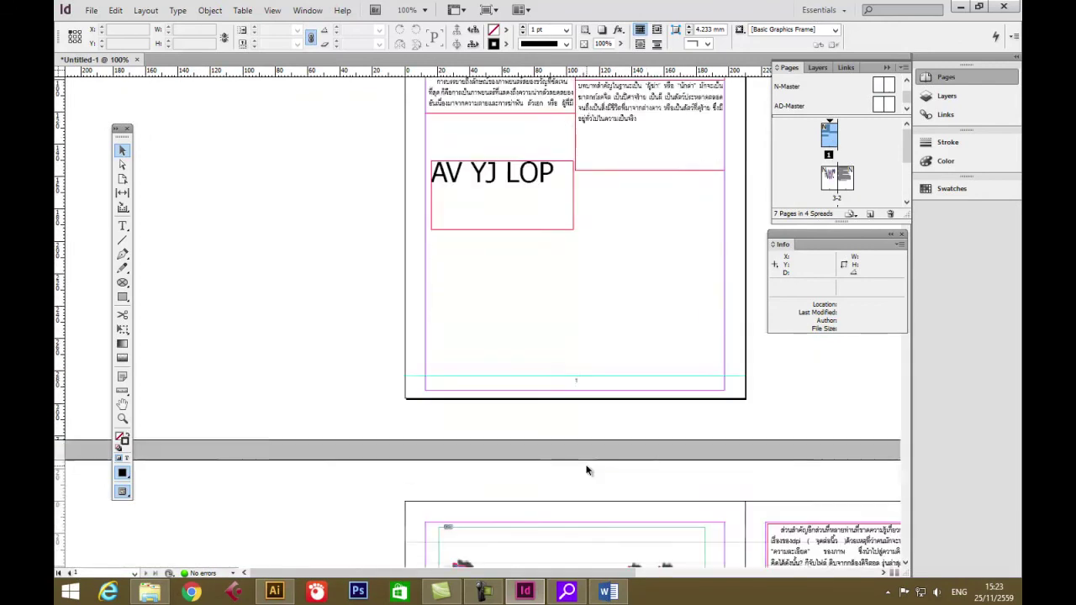
pyautogui.scroll(-10, 633, 475)
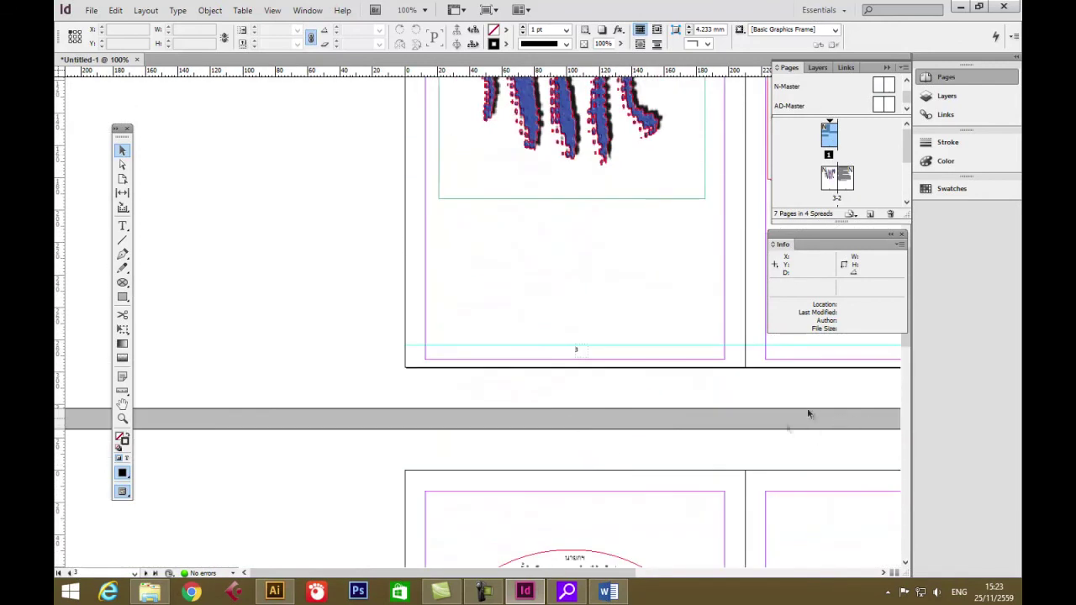
pyautogui.scroll(4, 811, 412)
pyautogui.scroll(3, 812, 420)
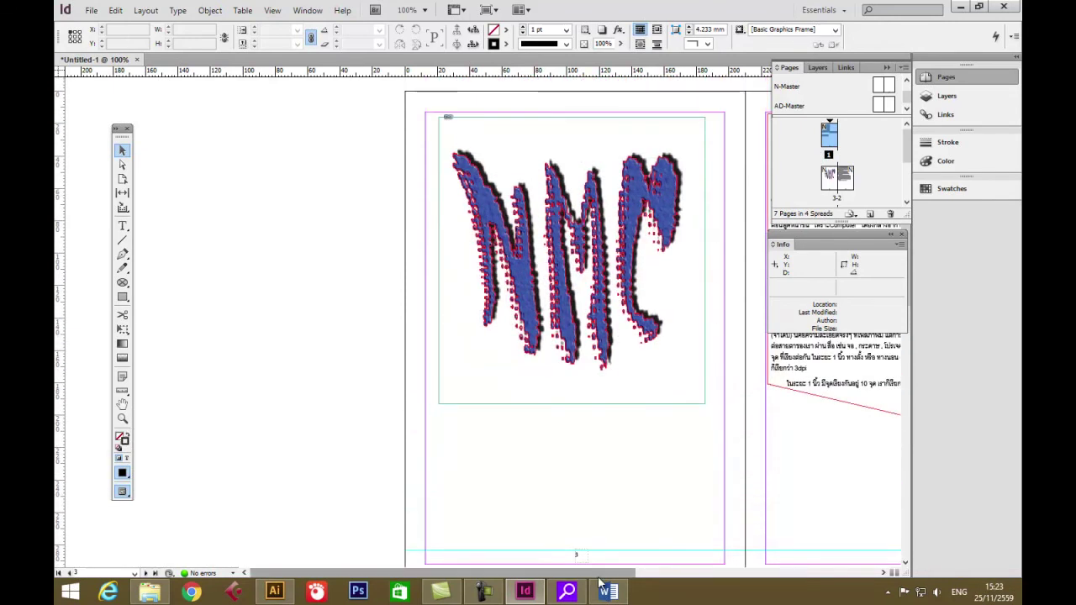
pyautogui.hscroll(3, 601, 576)
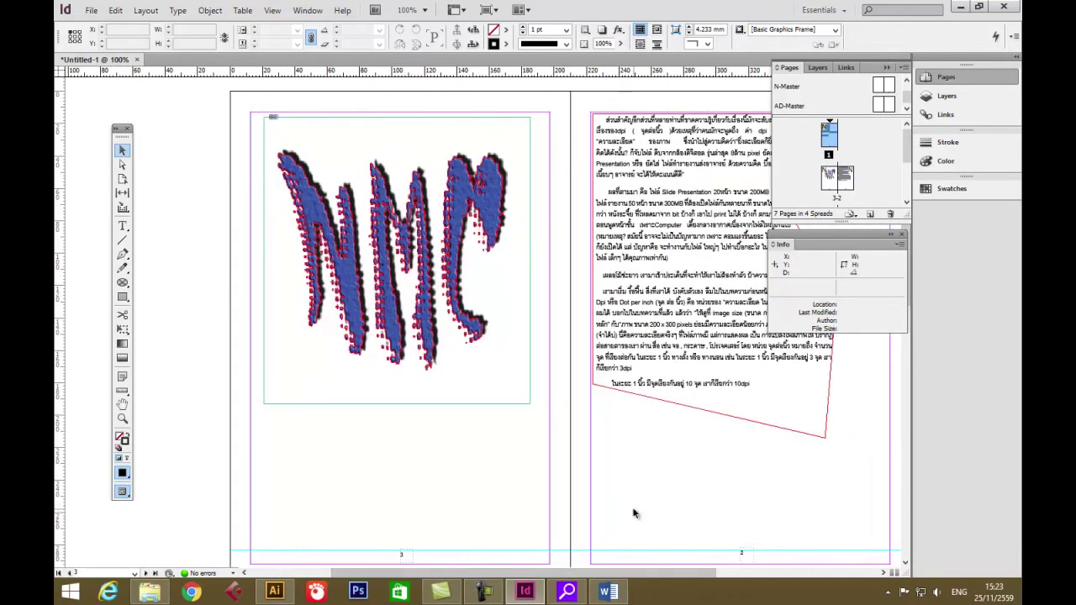
pyautogui.scroll(3, 505, 559)
pyautogui.scroll(5, 503, 559)
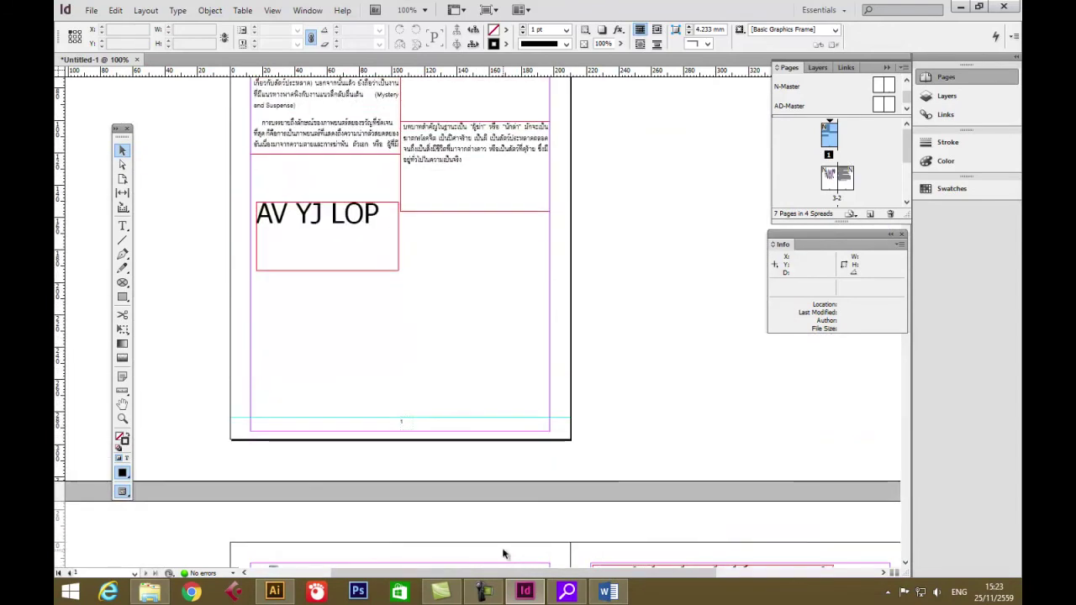
pyautogui.scroll(1, 503, 554)
pyautogui.scroll(-15, 503, 548)
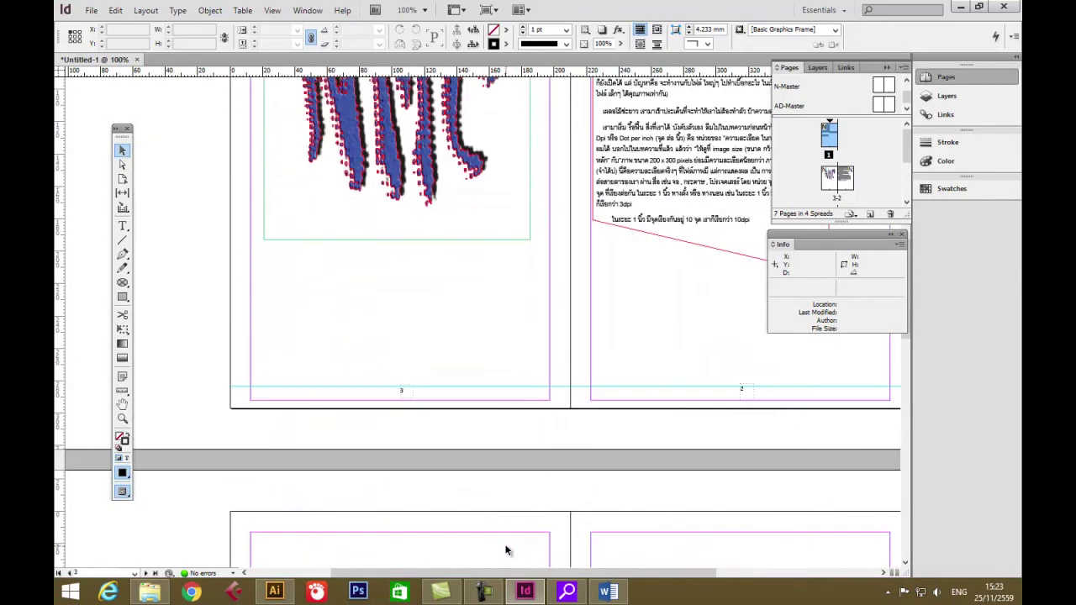
pyautogui.scroll(-4, 507, 551)
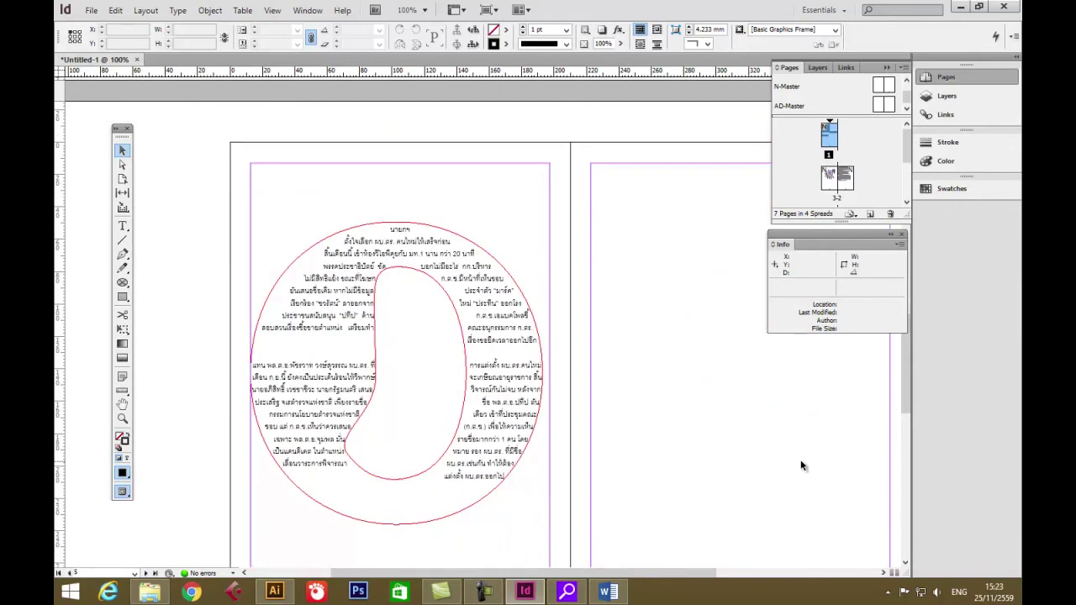
pyautogui.scroll(12, 698, 508)
pyautogui.scroll(15, 696, 506)
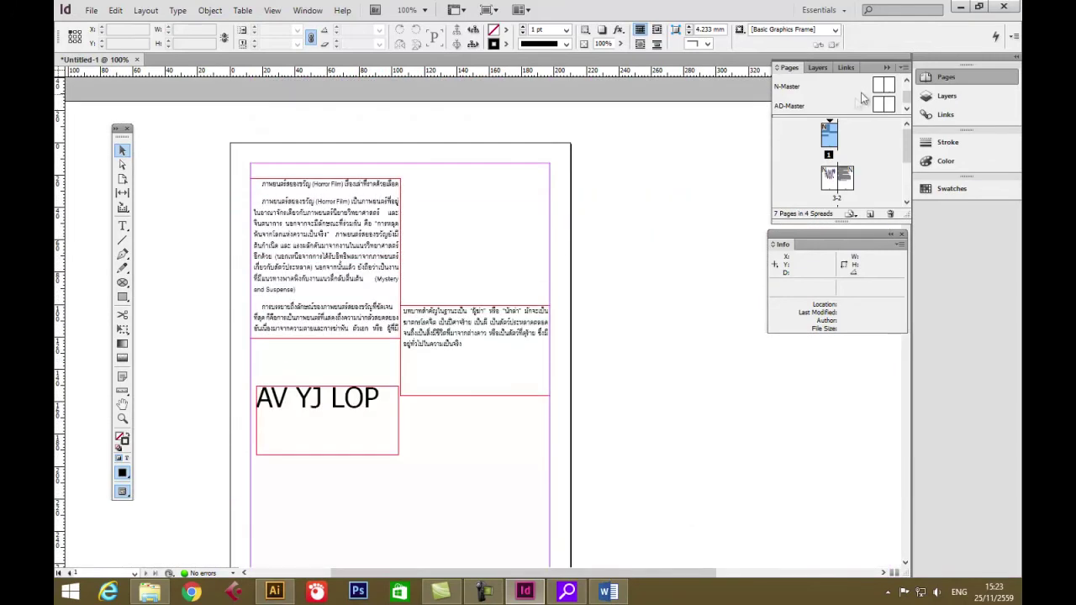
# Step: Apply N-Master to pages 4-7
pyautogui.click(880, 85)
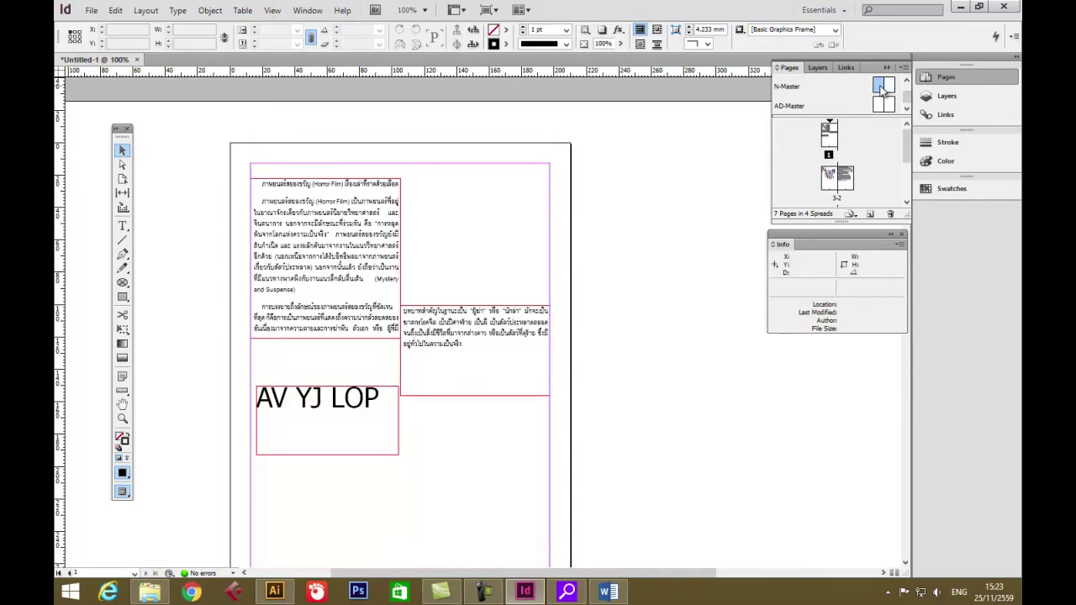
pyautogui.click(904, 67)
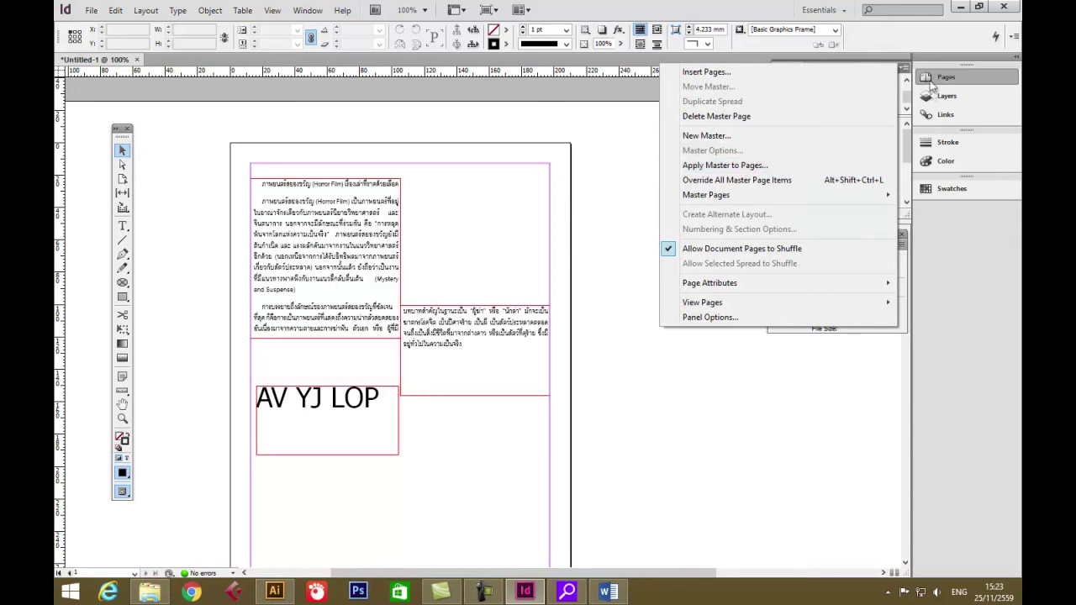
pyautogui.click(904, 69)
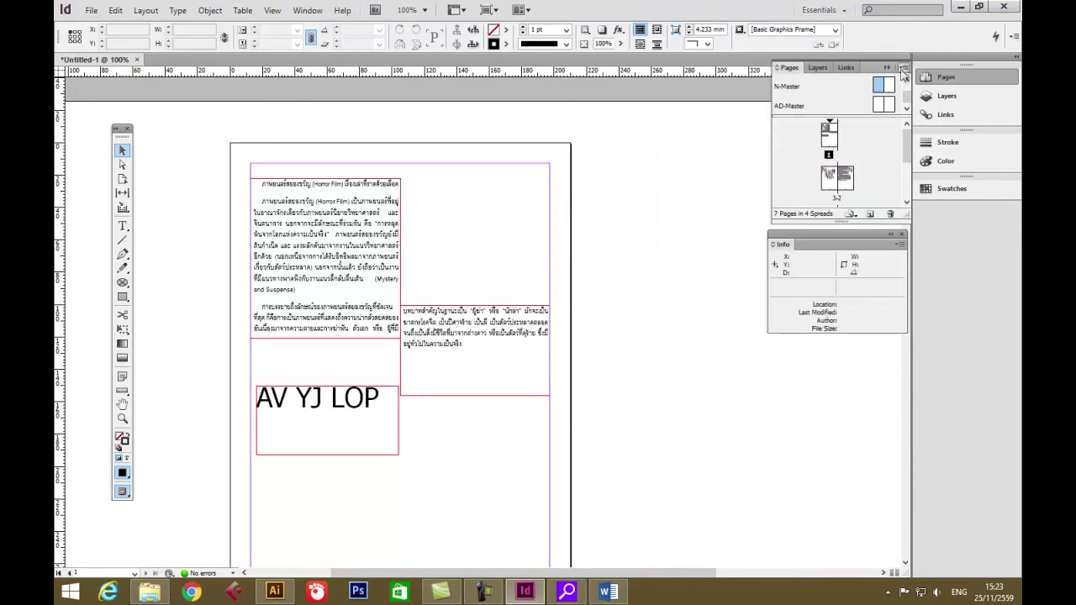
pyautogui.click(904, 70)
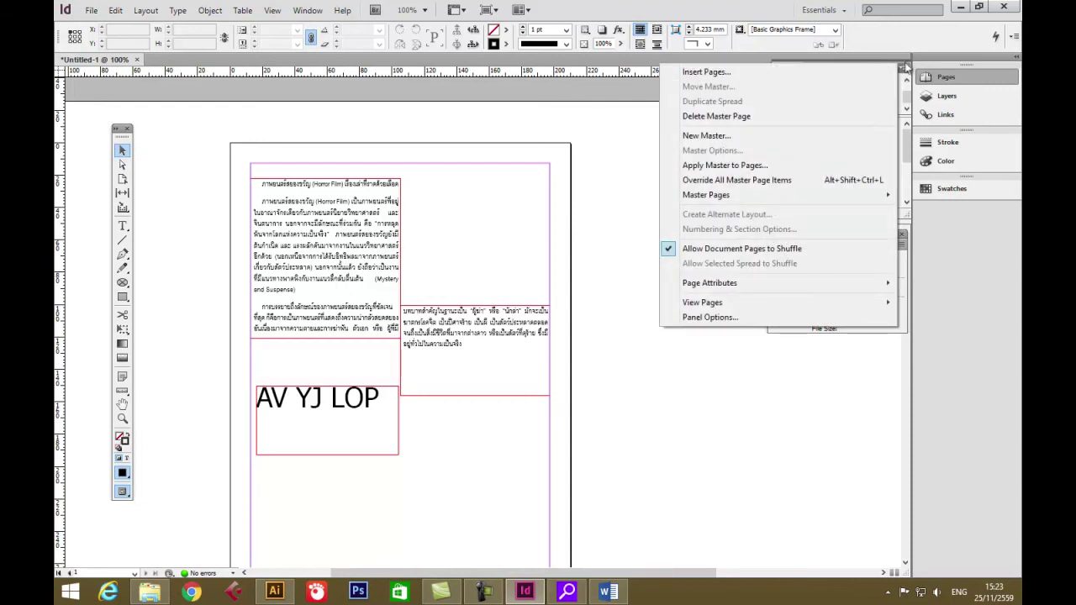
pyautogui.click(754, 169)
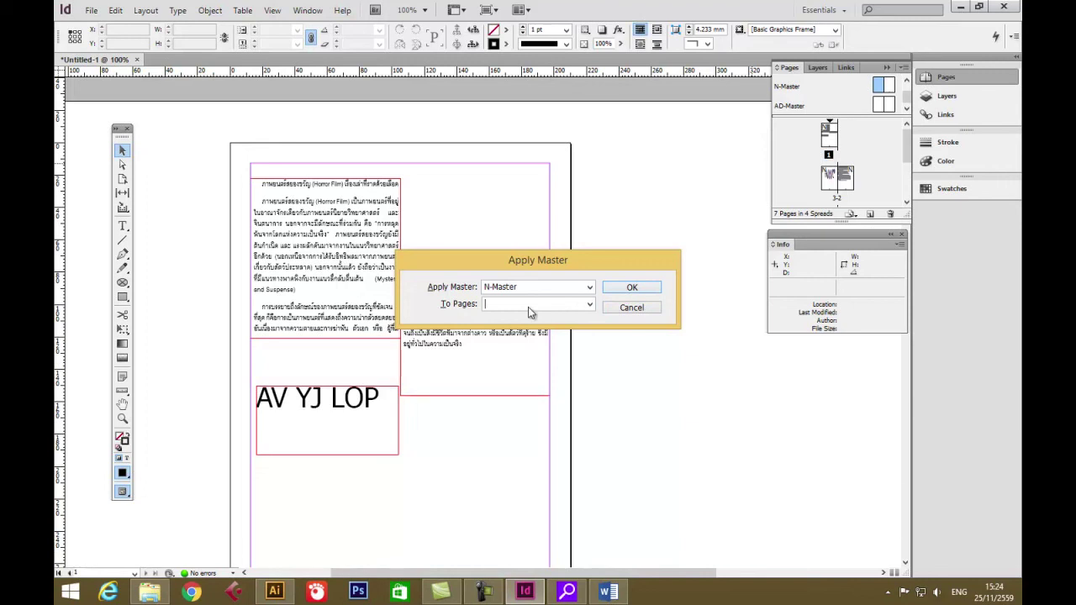
pyautogui.write('4-7')
pyautogui.click(632, 288)
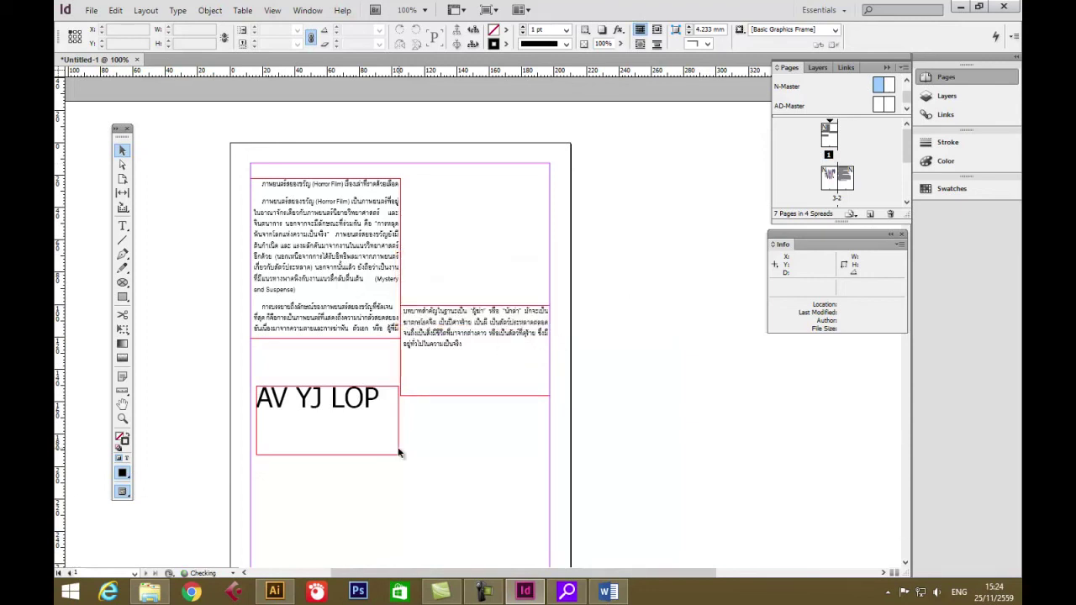
# Step: Check the page numbers on the spreads that received the N-Master
pyautogui.scroll(-3, 398, 454)
pyautogui.scroll(-6, 449, 435)
pyautogui.scroll(-10, 452, 435)
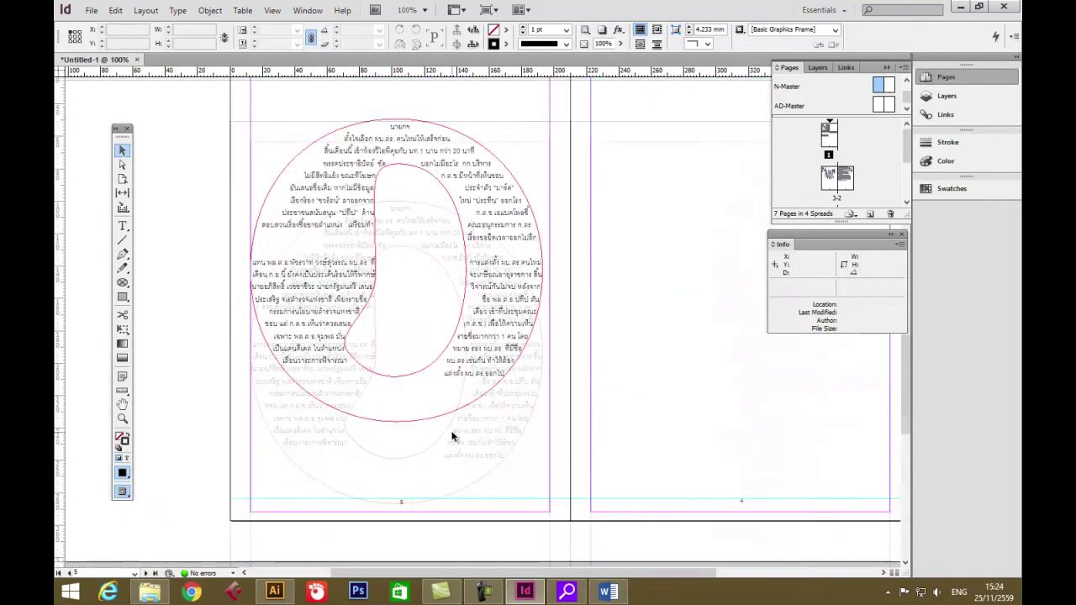
pyautogui.scroll(-8, 451, 435)
pyautogui.scroll(12, 552, 453)
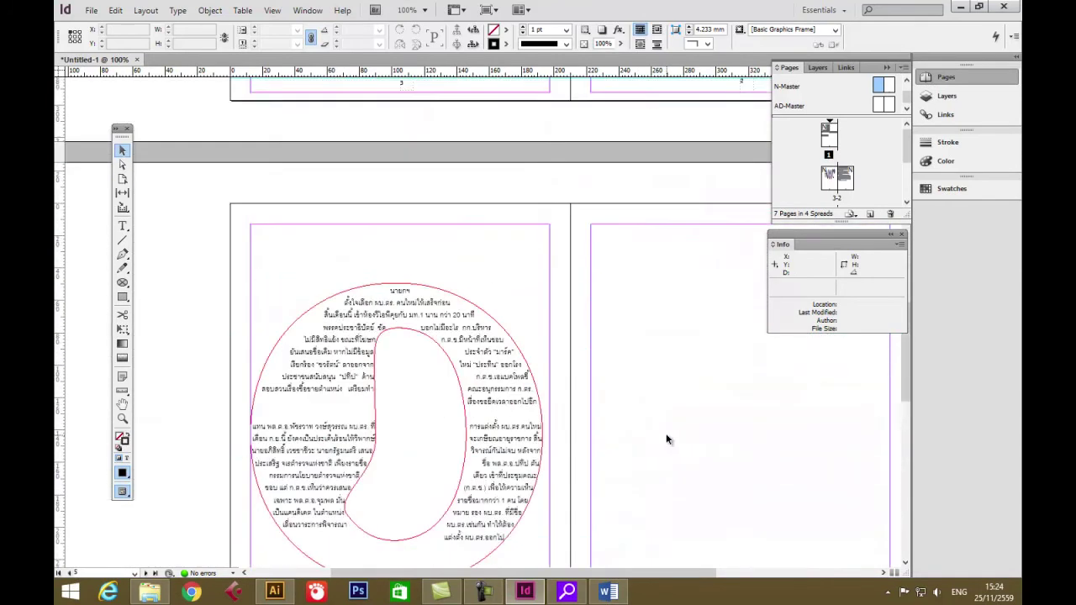
# Step: Apply AD-Master to pages 1-3
pyautogui.scroll(3, 667, 439)
pyautogui.click(829, 140)
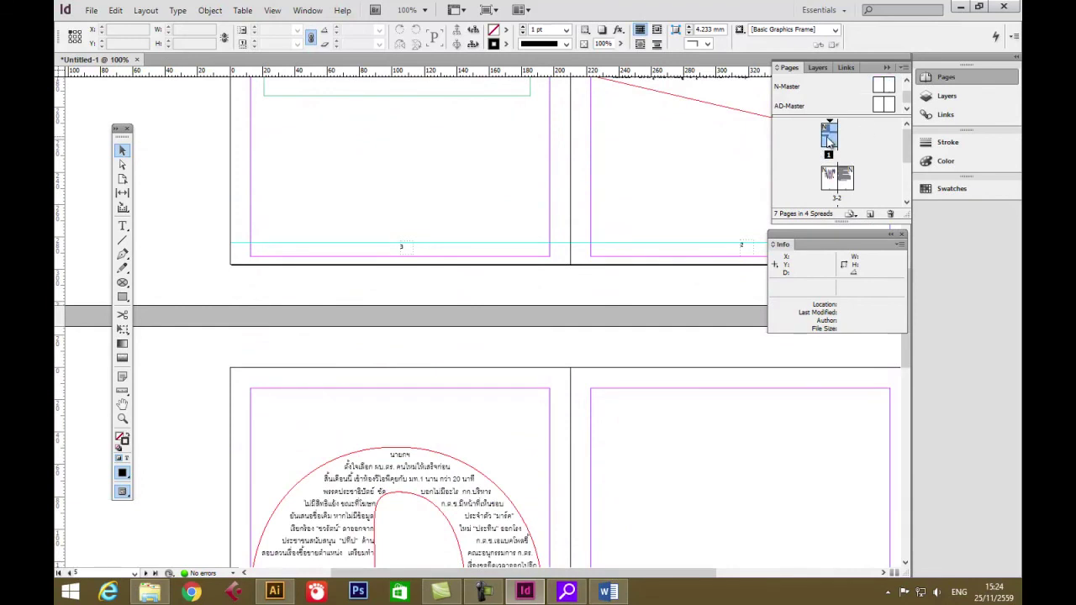
pyautogui.rightClick(828, 141)
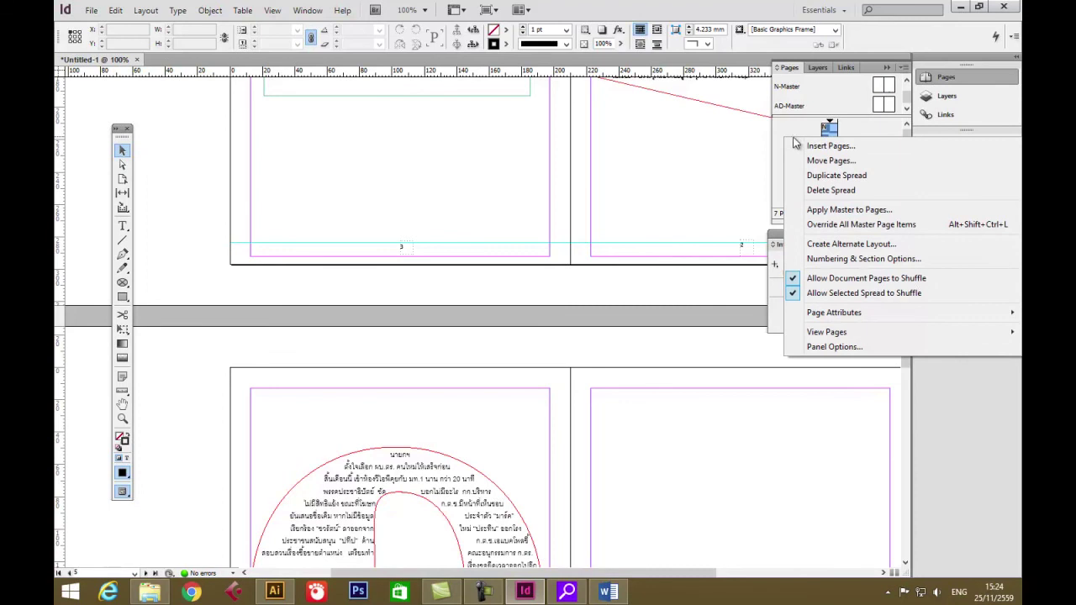
pyautogui.click(794, 143)
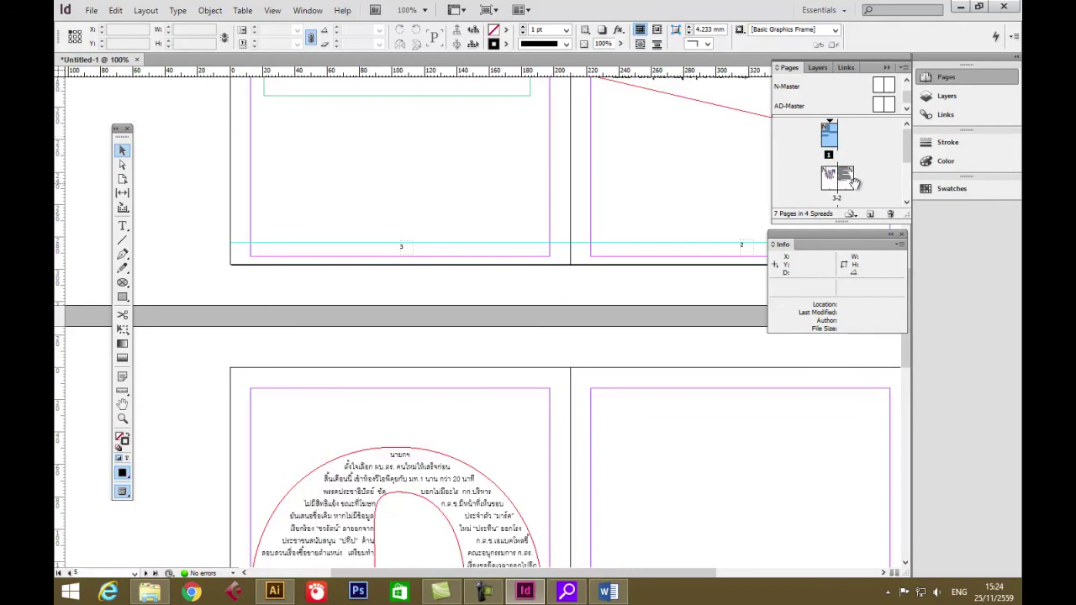
pyautogui.moveTo(834, 185); pyautogui.dragTo(806, 172)
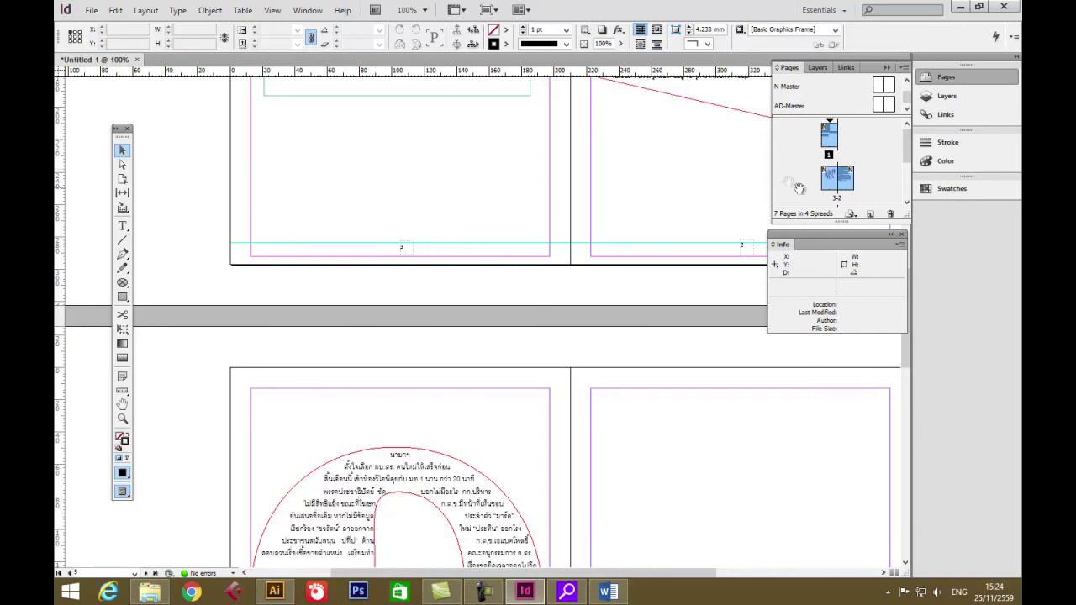
pyautogui.rightClick(833, 145)
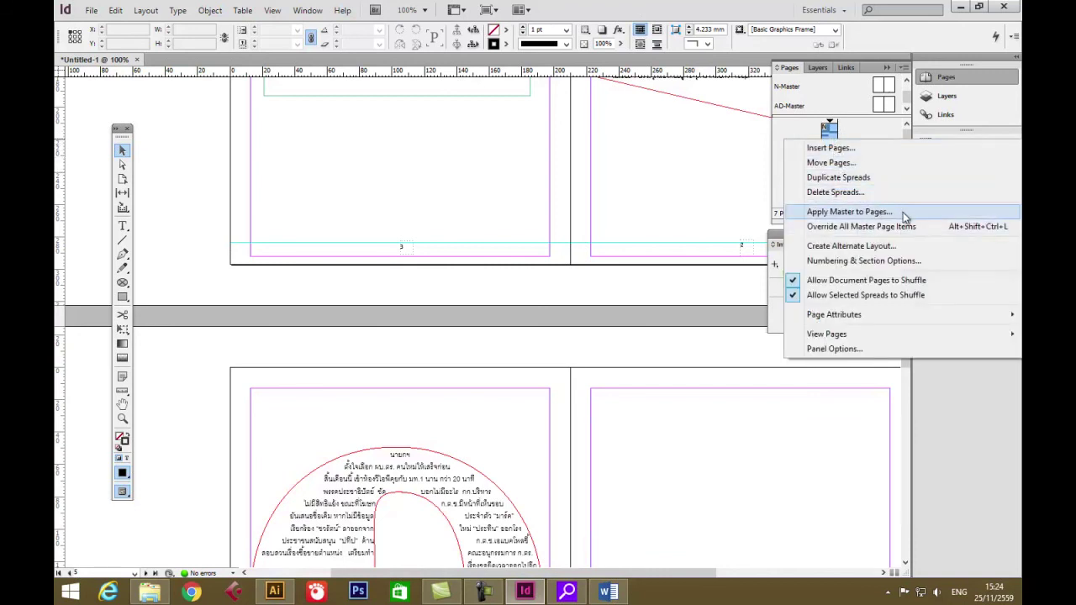
pyautogui.click(841, 212)
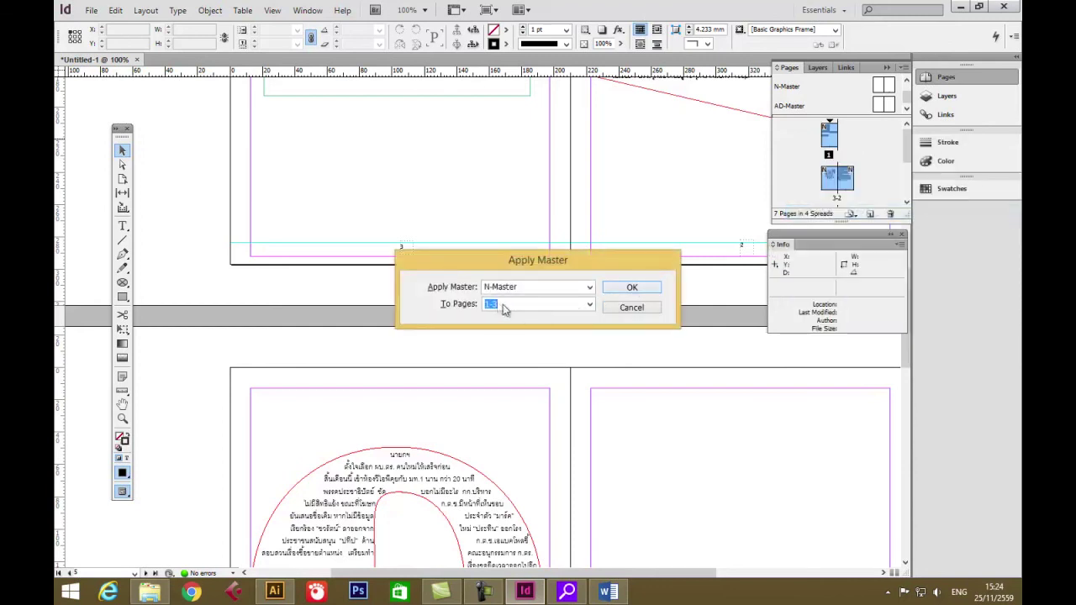
pyautogui.click(578, 290)
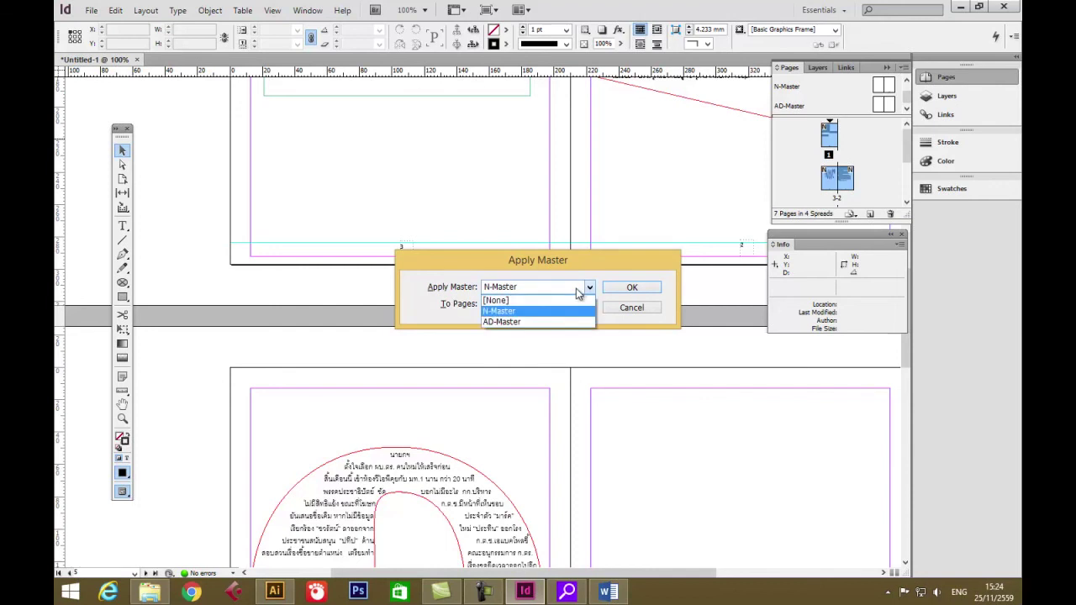
pyautogui.click(505, 323)
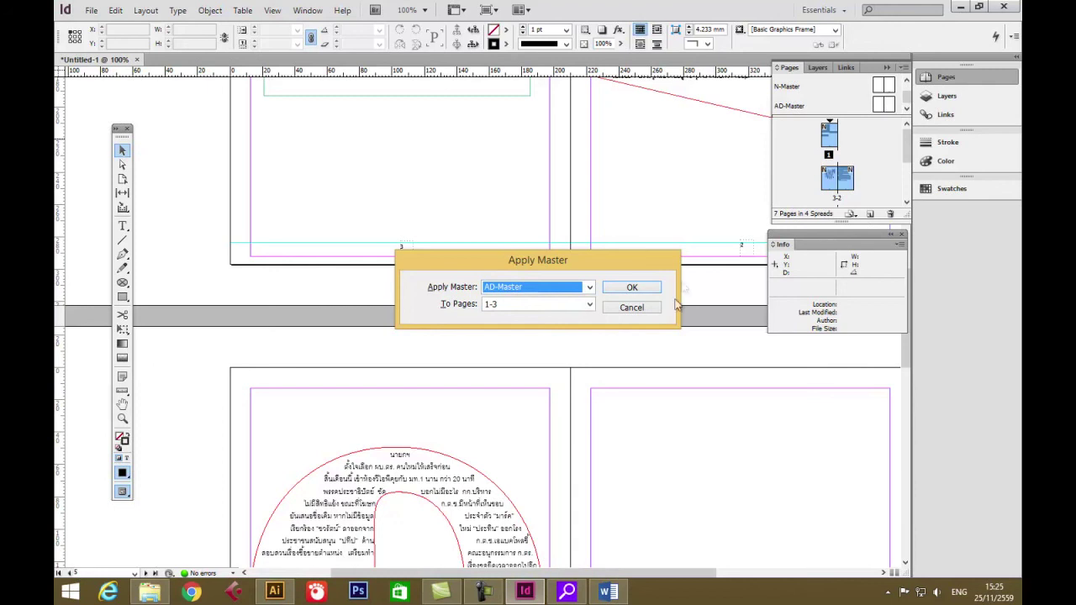
pyautogui.click(631, 288)
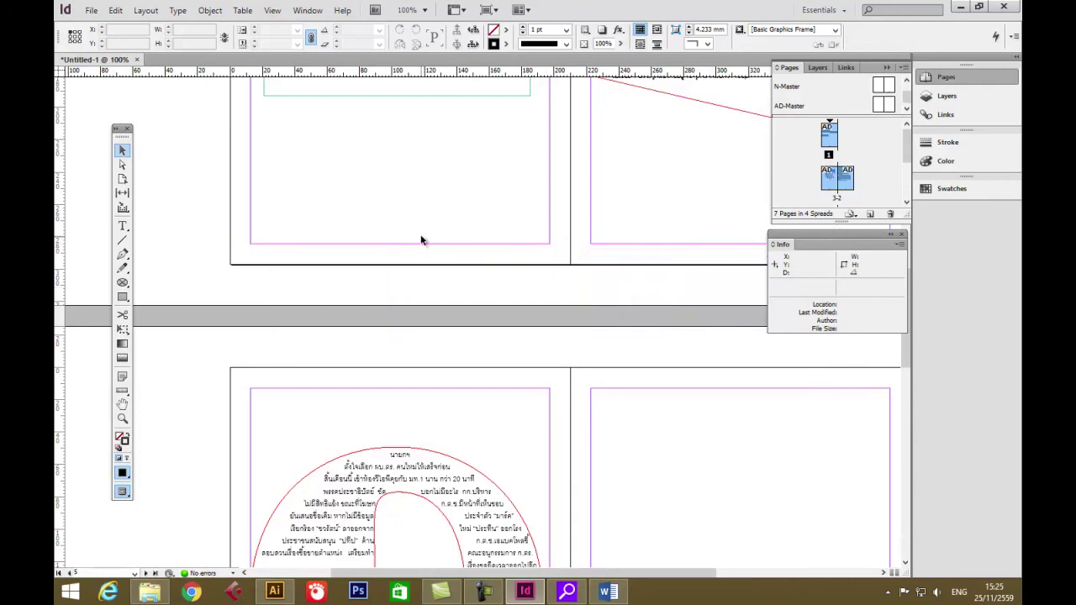
# Step: Check the foot of the document spreads for page numbers, from pages 2-3 through pages 6-7
pyautogui.scroll(5, 426, 249)
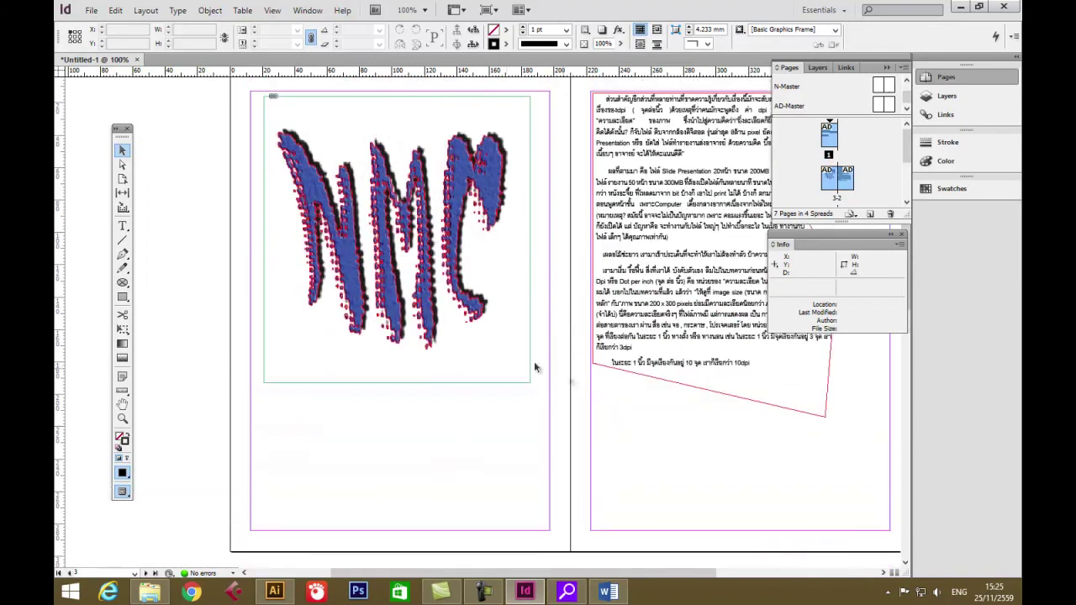
pyautogui.scroll(-13, 538, 365)
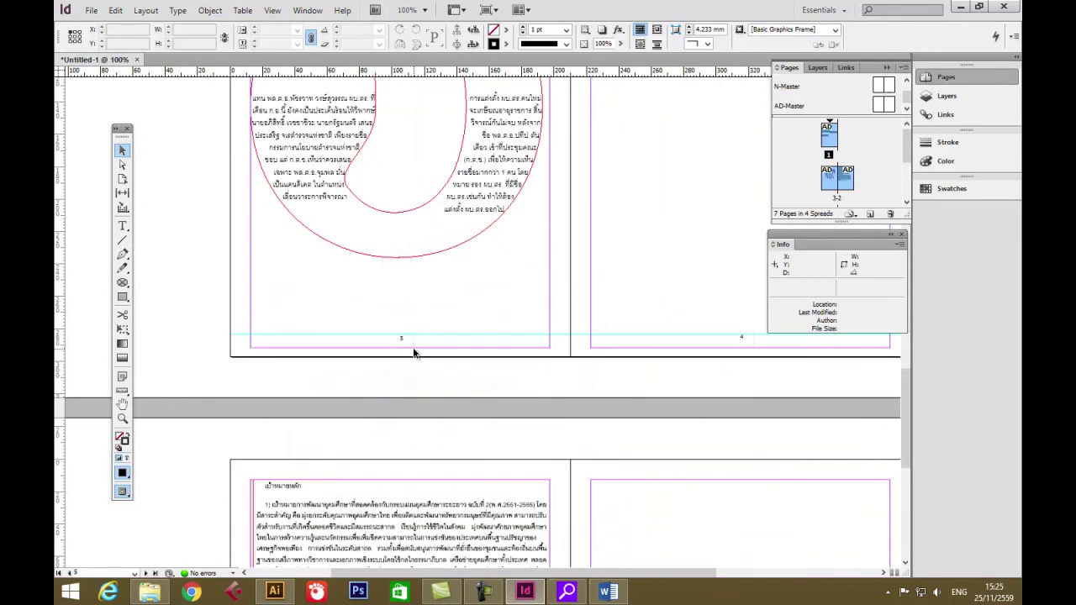
pyautogui.scroll(-6, 413, 353)
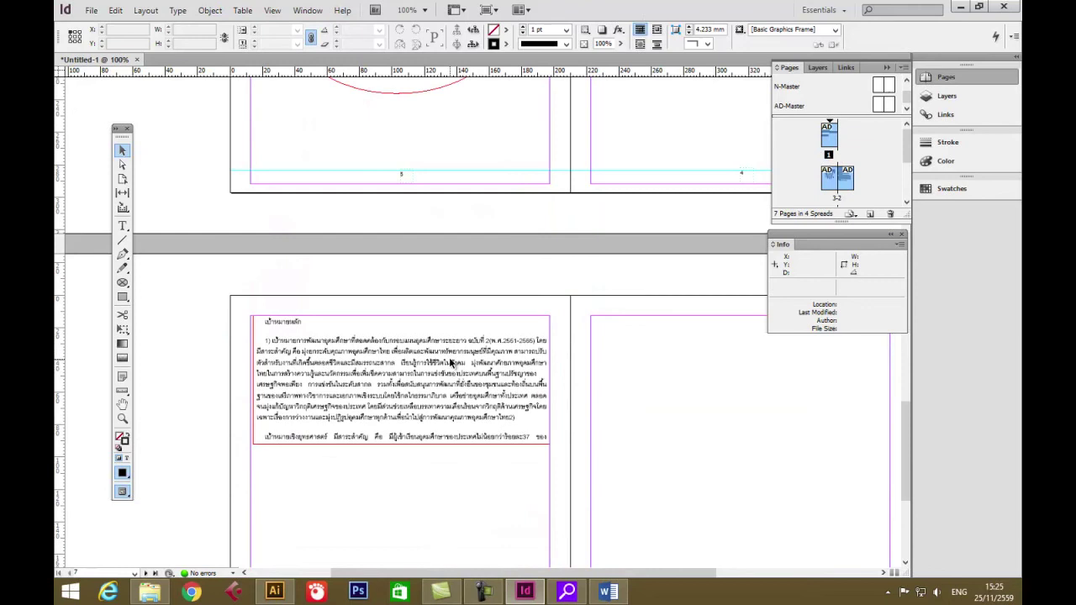
pyautogui.scroll(-3, 661, 411)
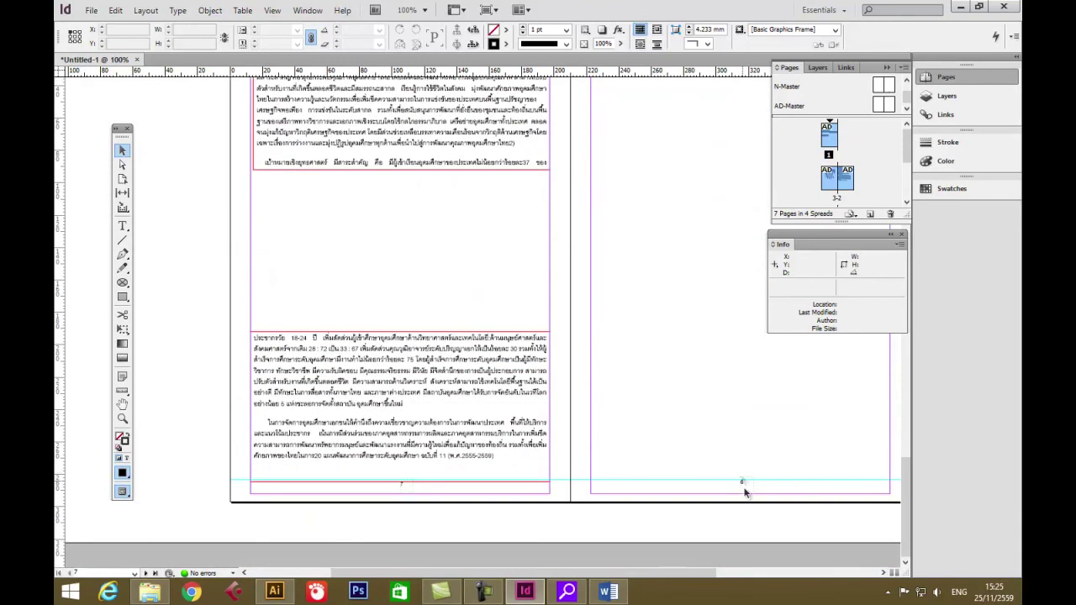
pyautogui.scroll(6, 401, 493)
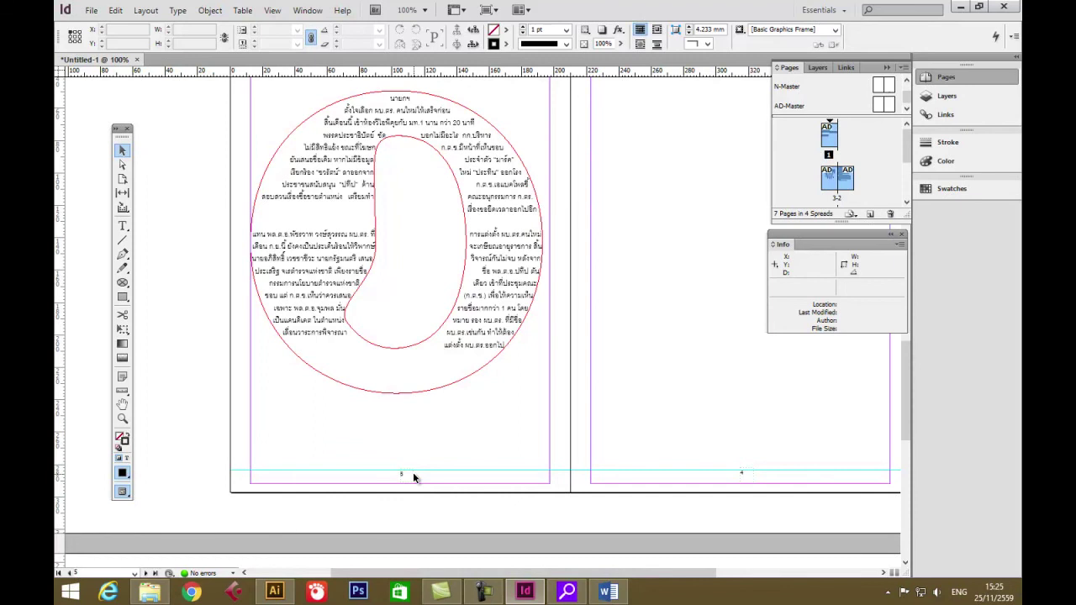
pyautogui.scroll(4, 413, 473)
pyautogui.moveTo(908, 152); pyautogui.dragTo(908, 186)
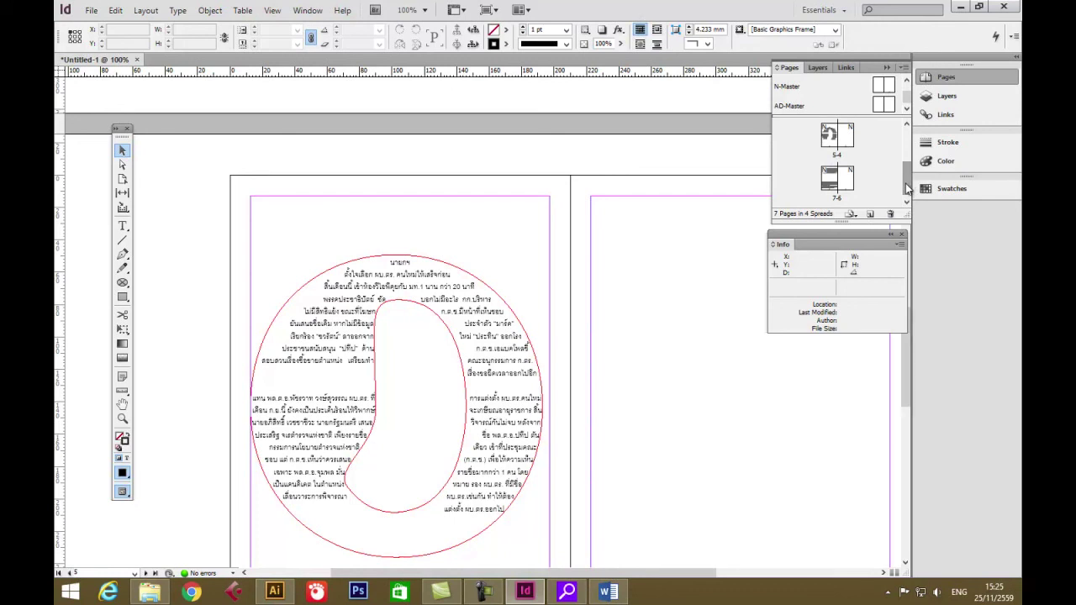
pyautogui.scroll(-5, 771, 379)
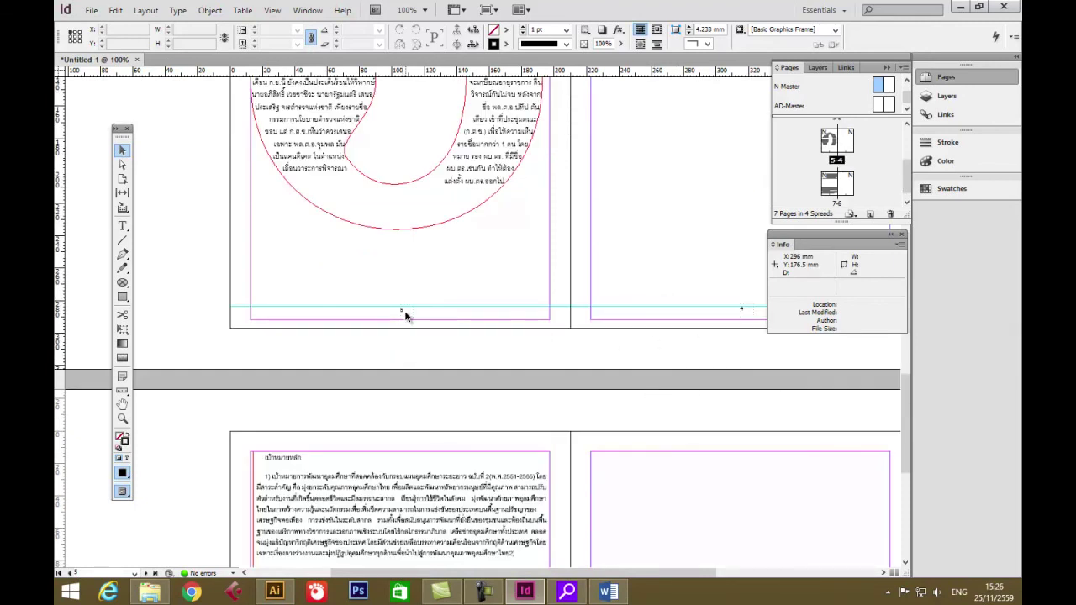
pyautogui.scroll(-7, 542, 473)
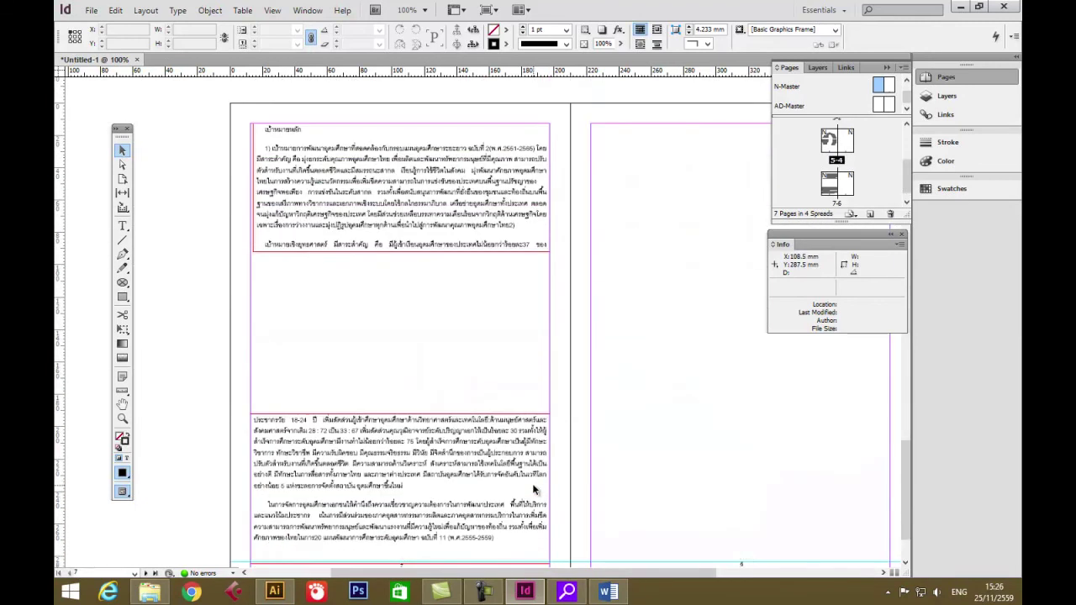
pyautogui.scroll(5, 529, 503)
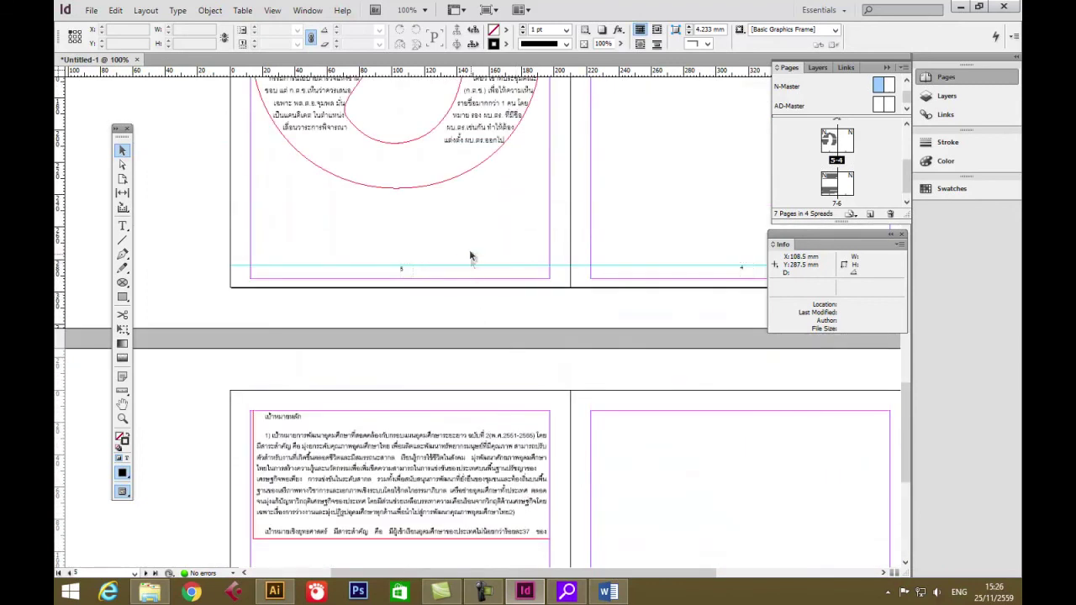
# Step: Start a new section at page 4 with page numbering starting at 1 in the 1, 2, 3, 4... style
pyautogui.click(850, 150)
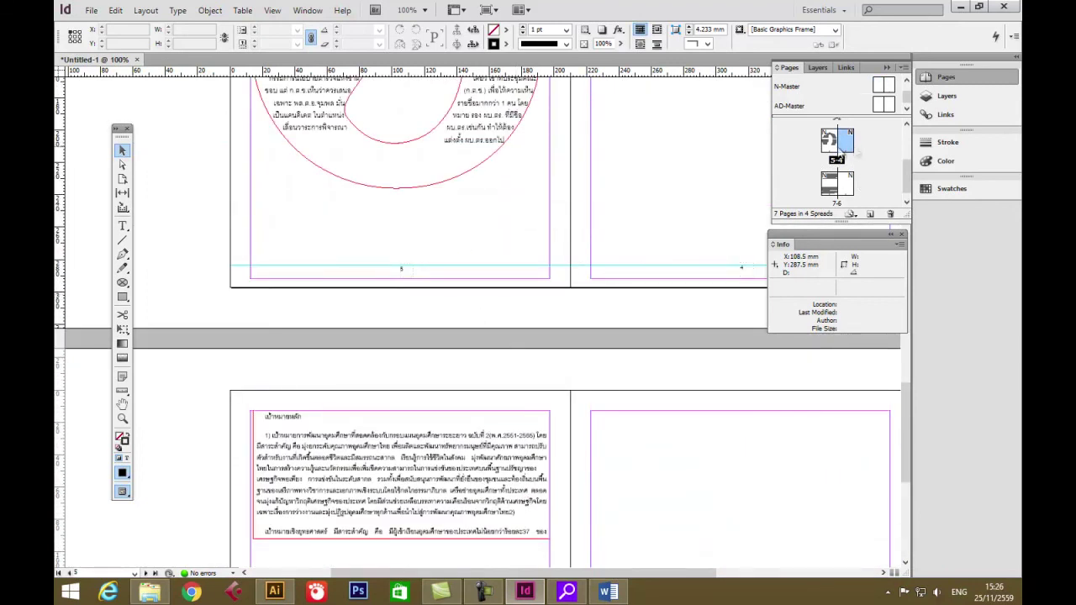
pyautogui.keyDown('shift'); pyautogui.click(855, 178); pyautogui.keyUp('shift')
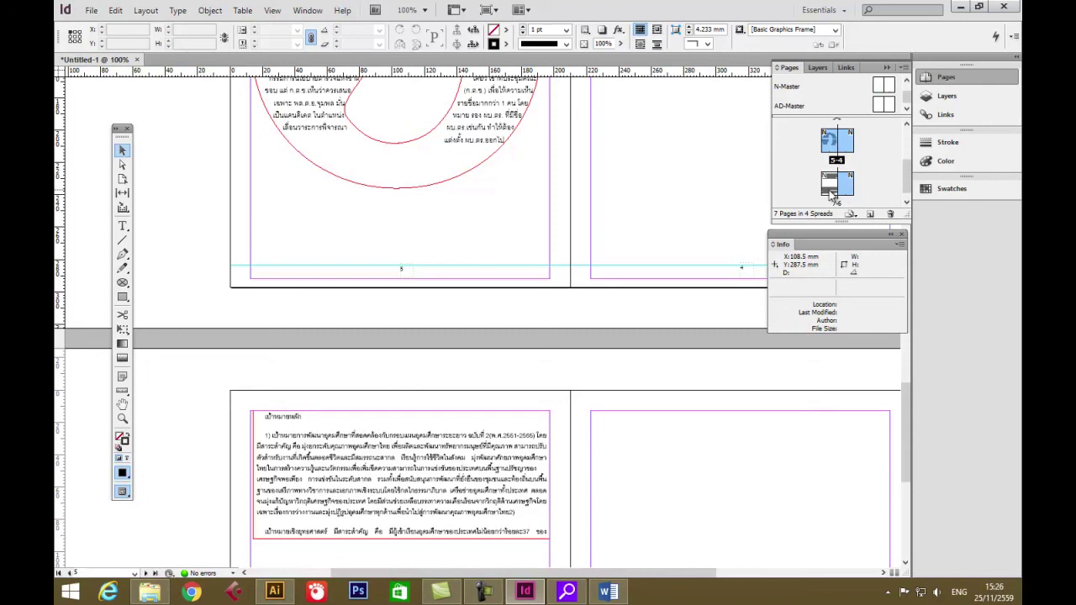
pyautogui.click(849, 150)
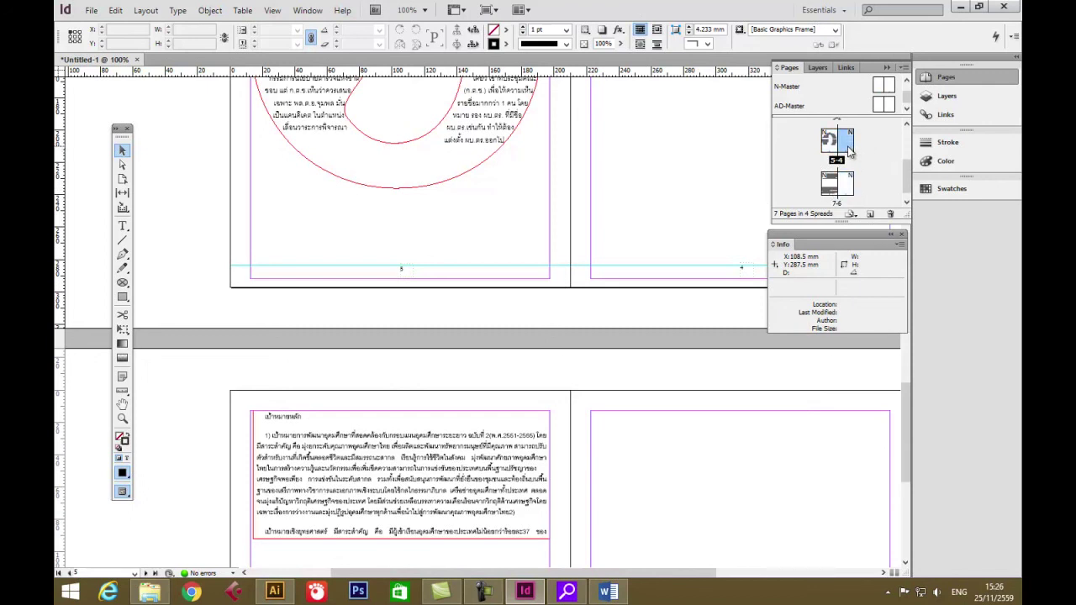
pyautogui.rightClick(850, 150)
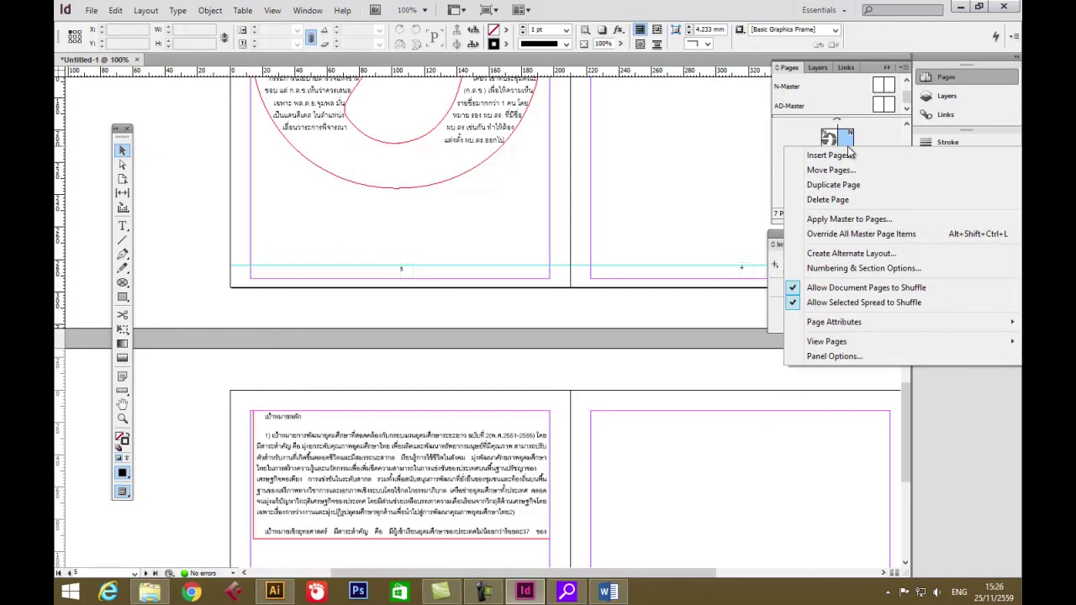
pyautogui.click(848, 147)
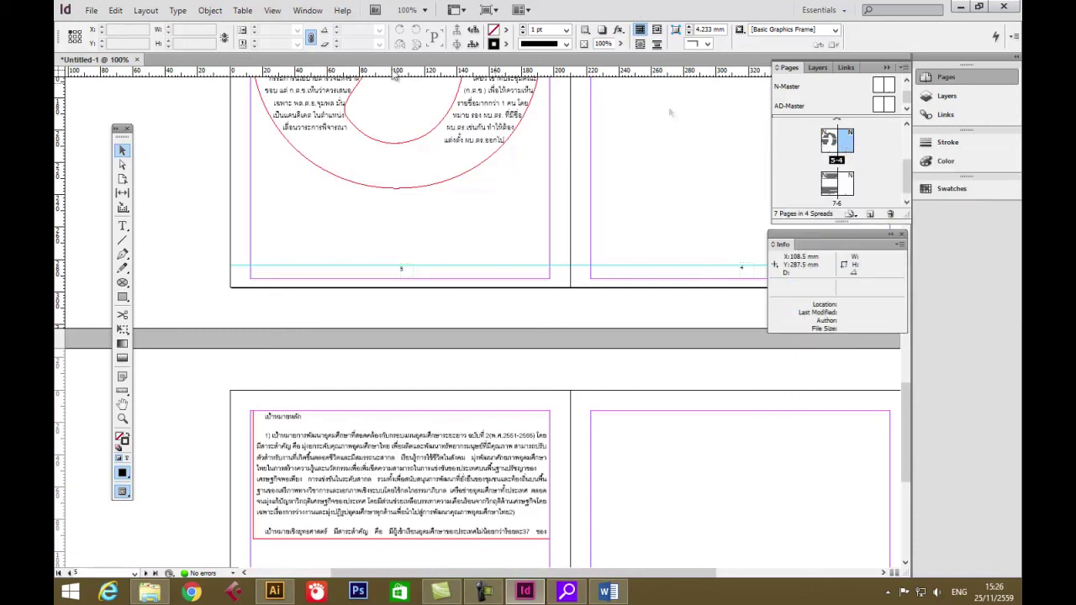
pyautogui.click(144, 11)
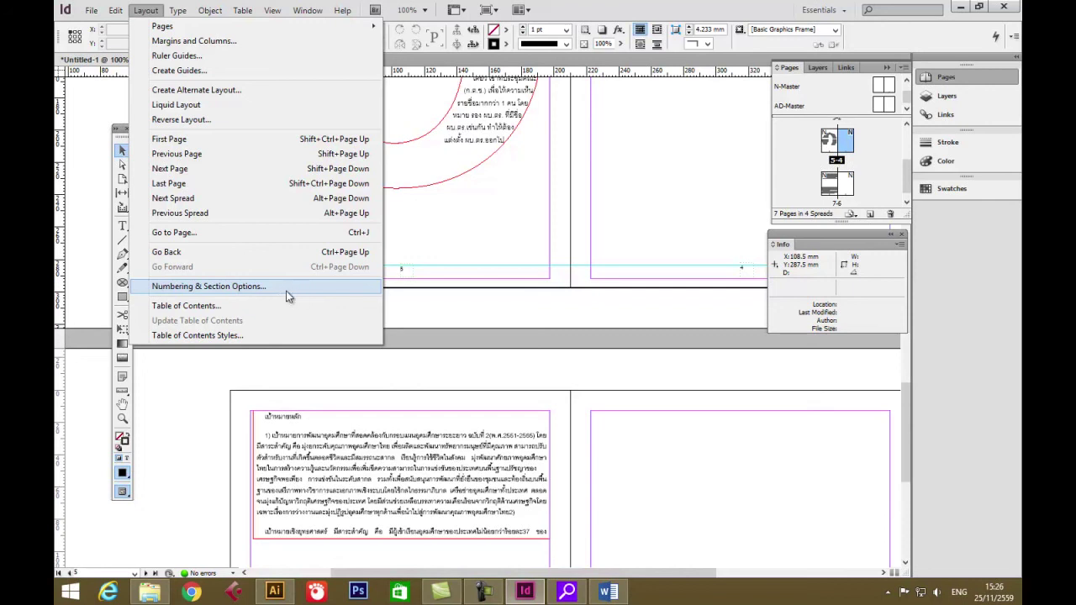
pyautogui.click(841, 150)
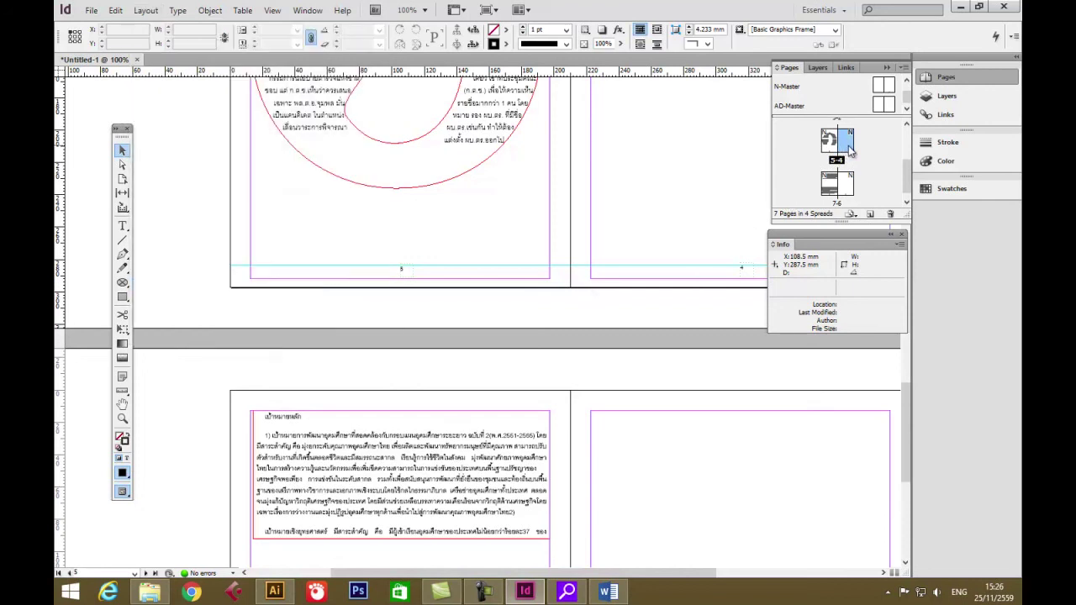
pyautogui.click(159, 15)
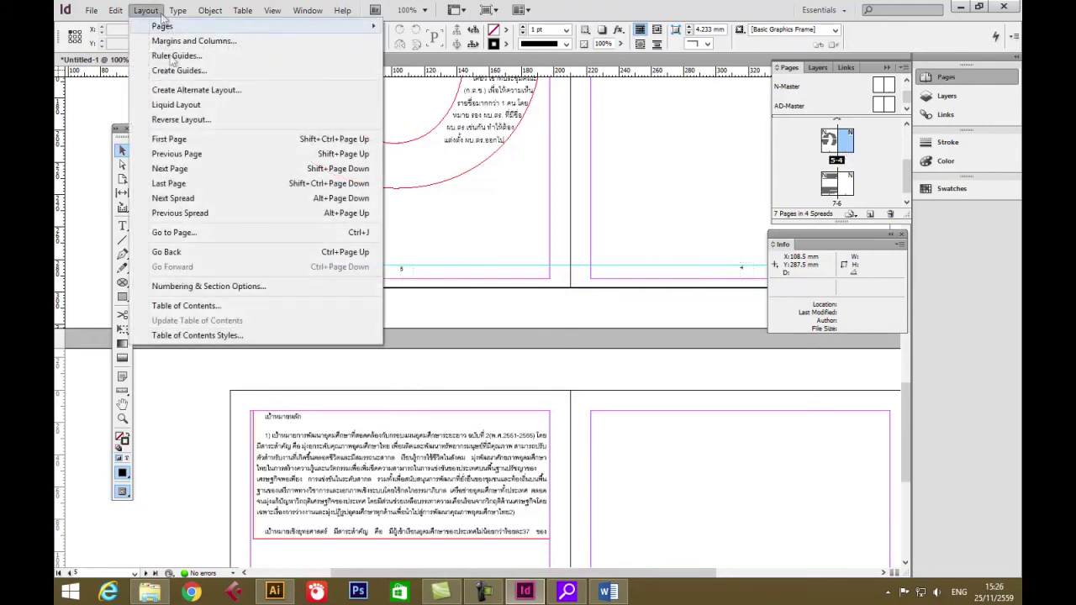
pyautogui.click(231, 286)
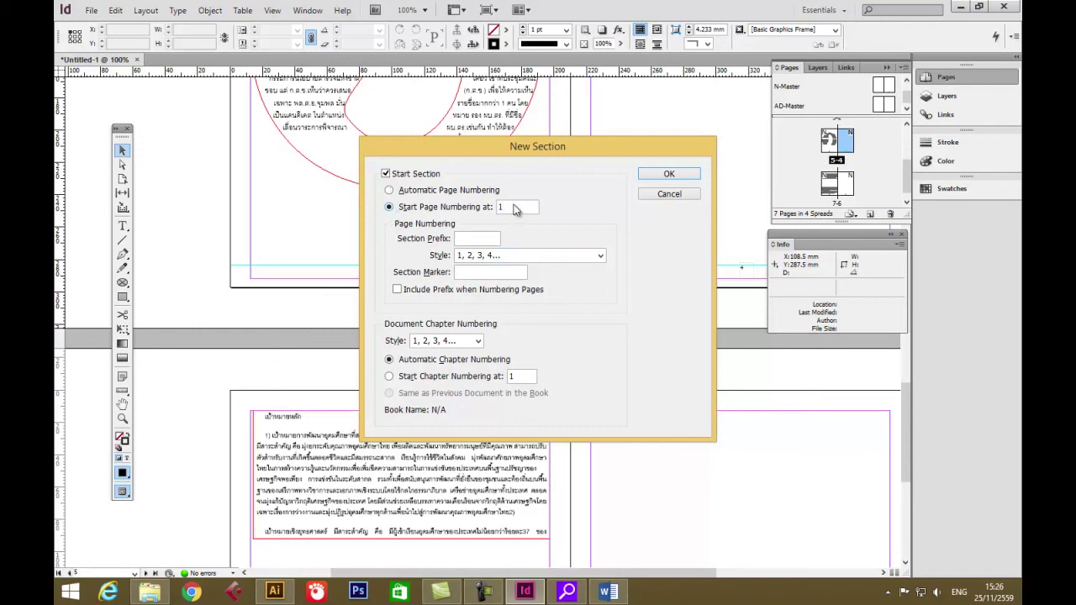
pyautogui.click(670, 175)
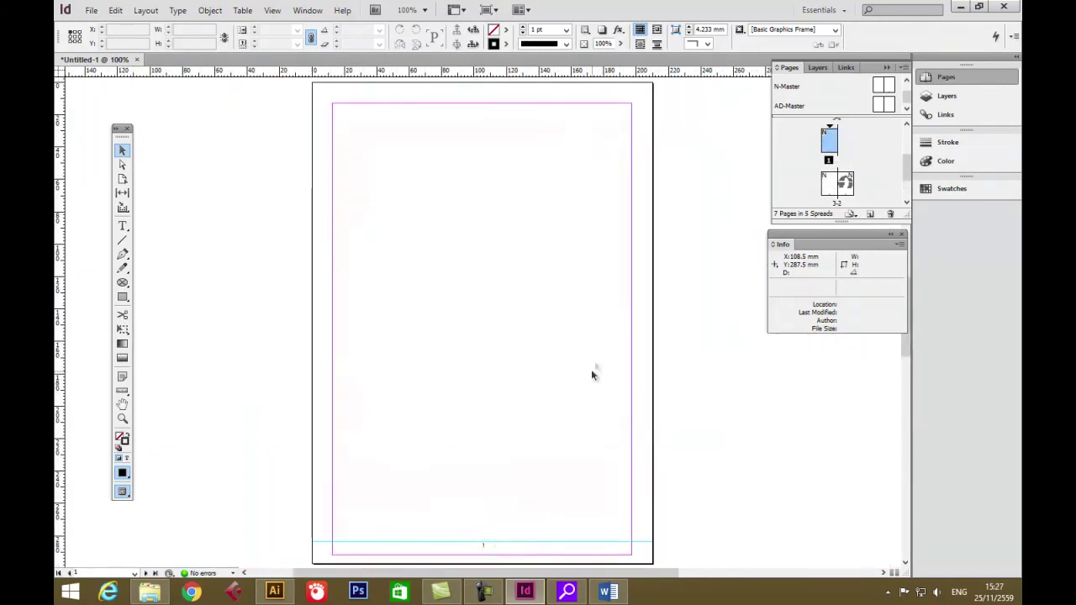
# Step: Examine the restarted page numbers and spread arrangement throughout the new section
pyautogui.scroll(-10, 589, 384)
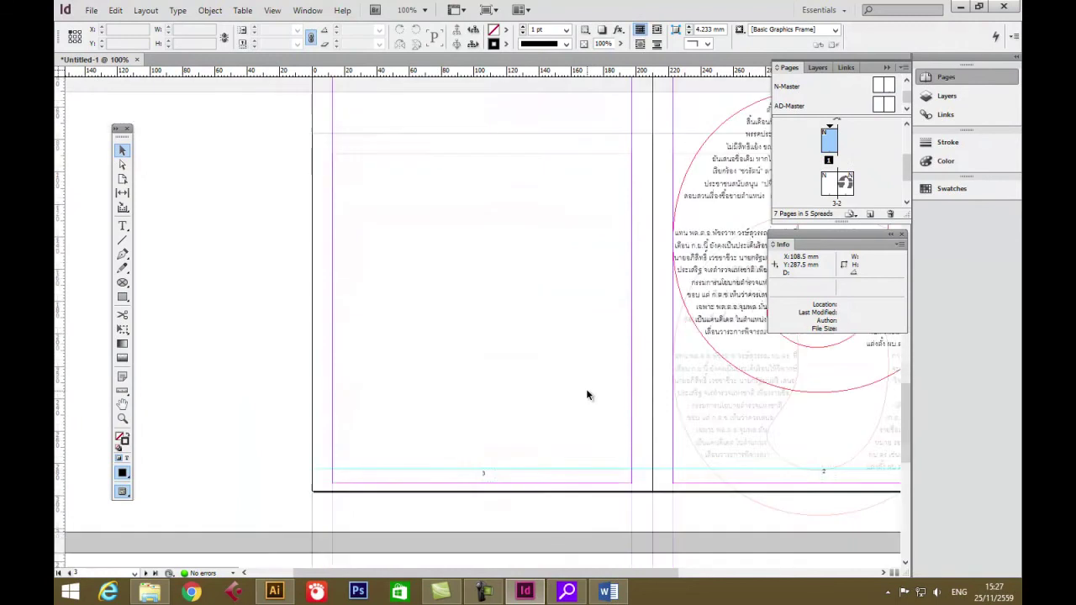
pyautogui.scroll(-5, 587, 396)
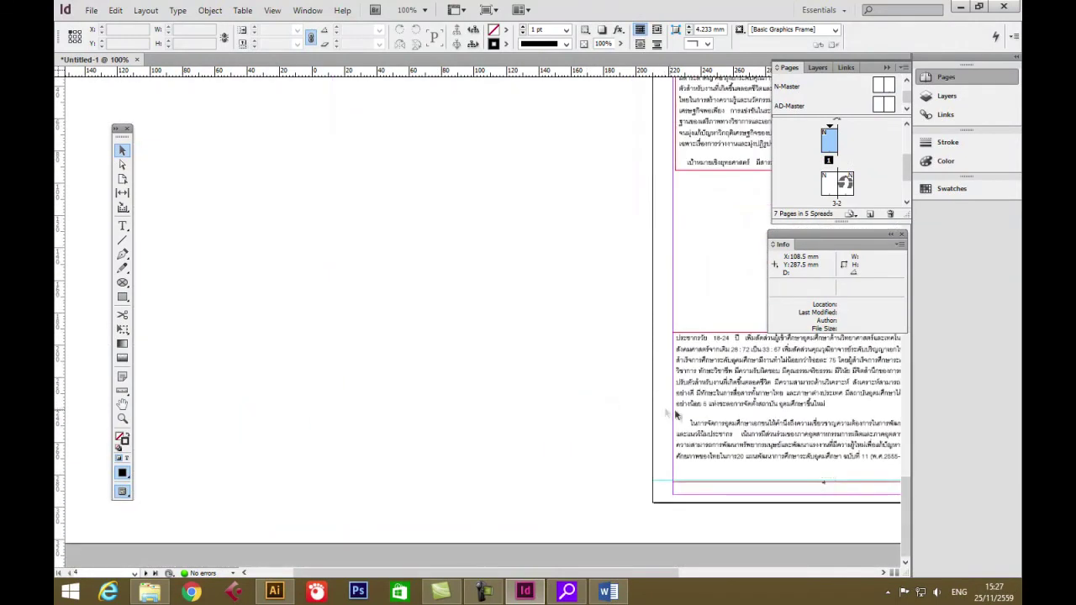
pyautogui.scroll(10, 681, 417)
pyautogui.moveTo(905, 169); pyautogui.dragTo(905, 140)
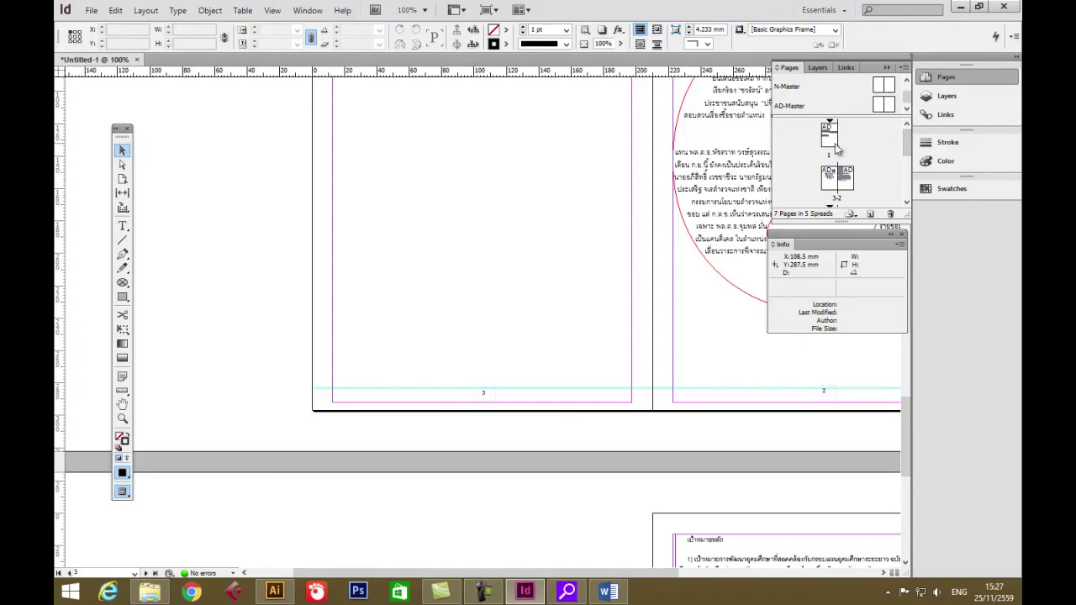
pyautogui.click(856, 190)
pyautogui.click(832, 192)
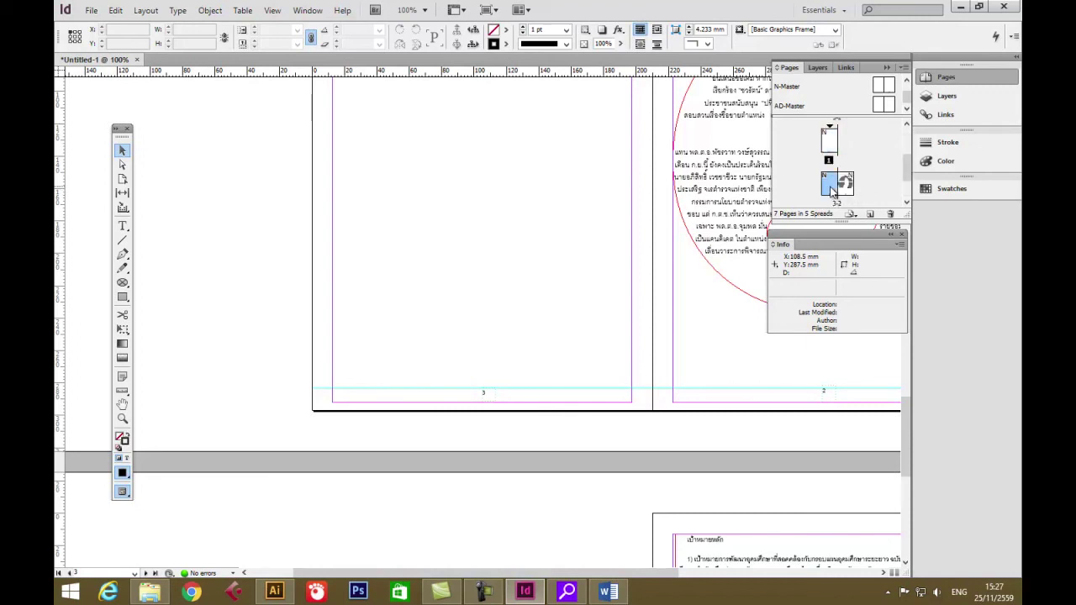
pyautogui.doubleClick(831, 191)
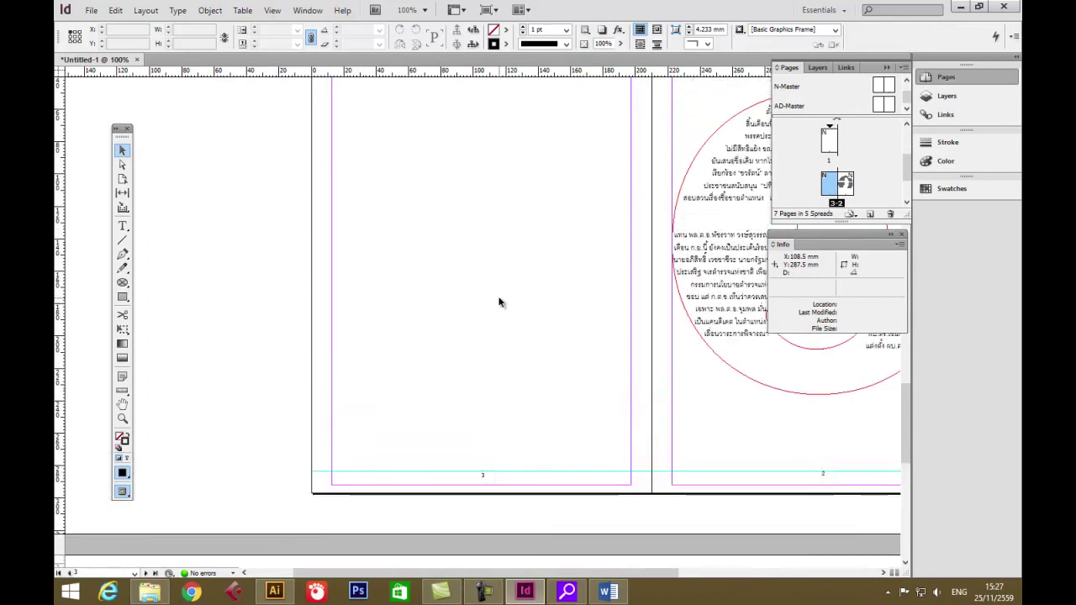
pyautogui.doubleClick(830, 140)
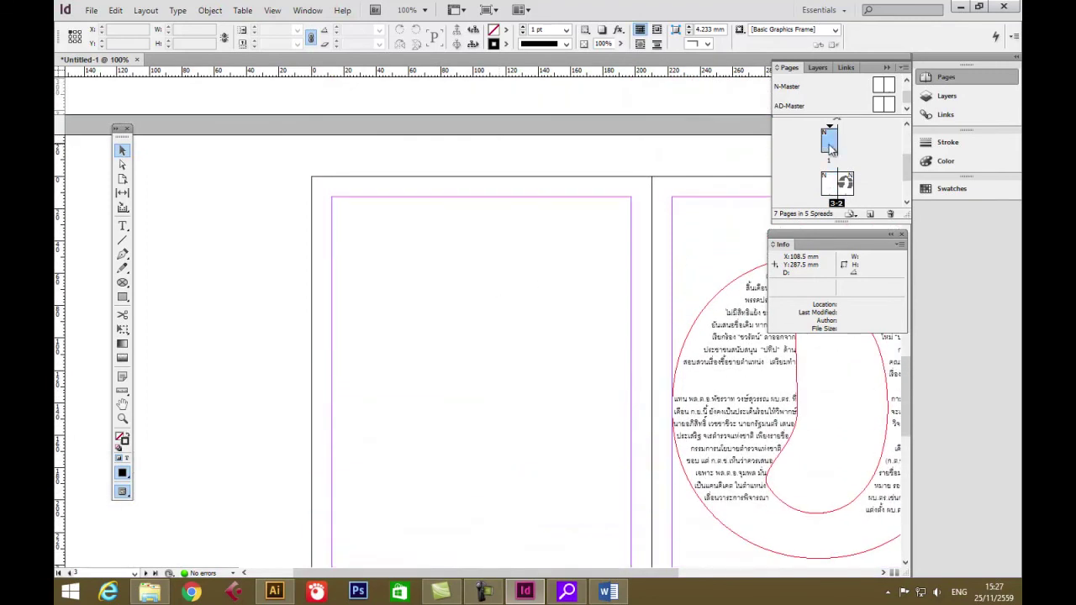
pyautogui.scroll(-10, 600, 349)
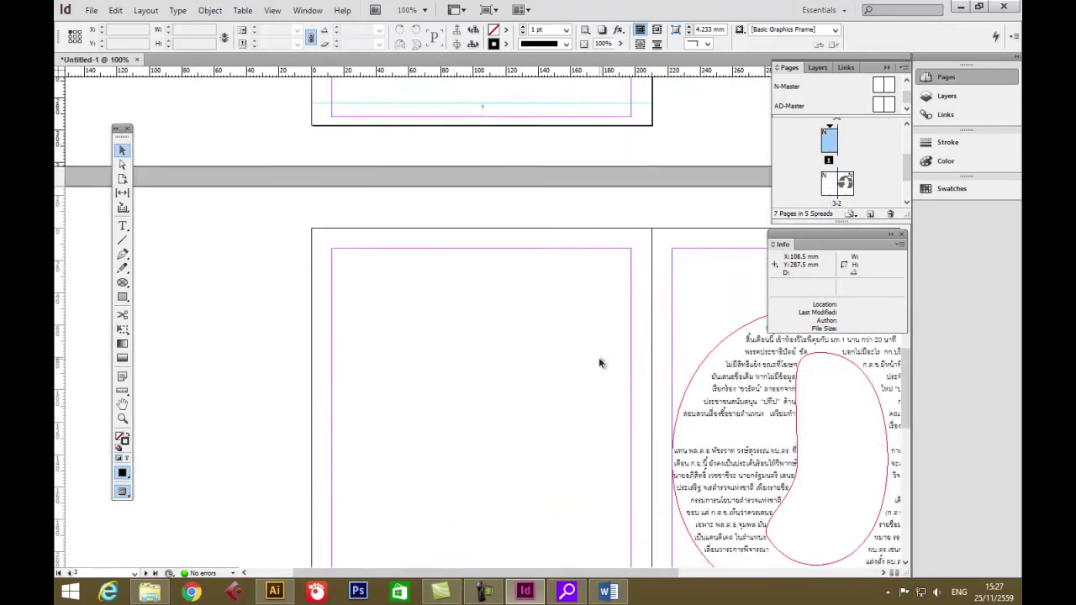
# Step: Compare the page numbering of the opening AD-Master pages with the N-Master section, checking the page feet and the page thumbnails
pyautogui.scroll(-5, 636, 404)
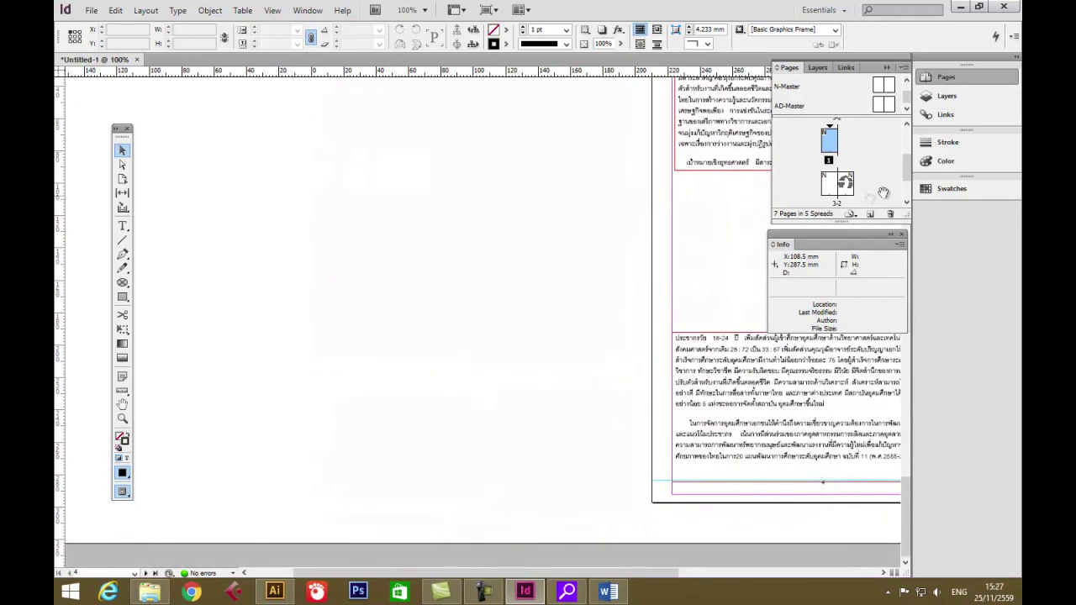
pyautogui.scroll(10, 748, 240)
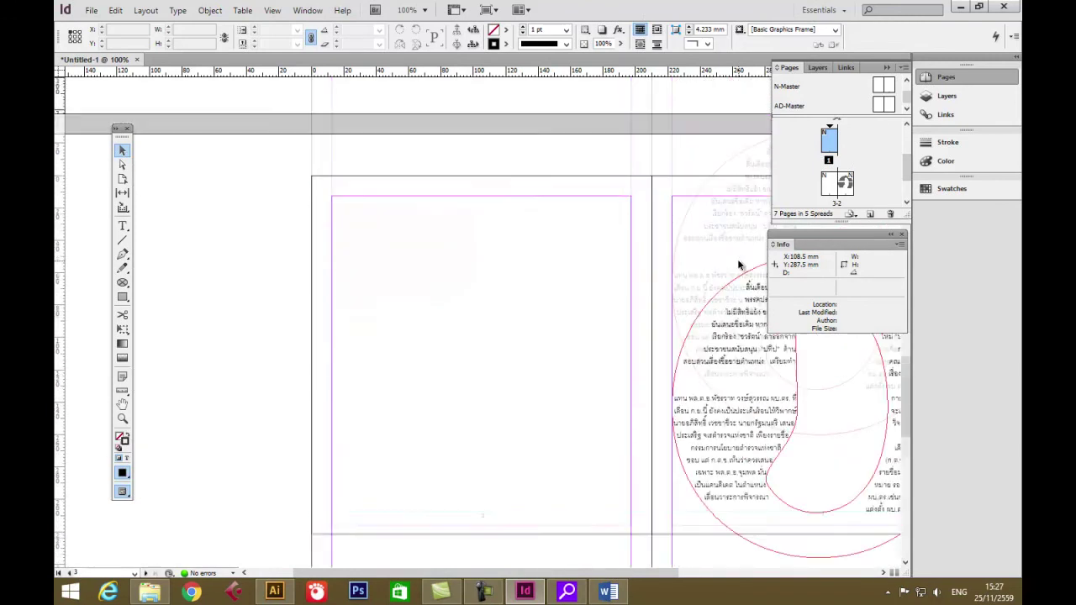
pyautogui.scroll(3, 738, 267)
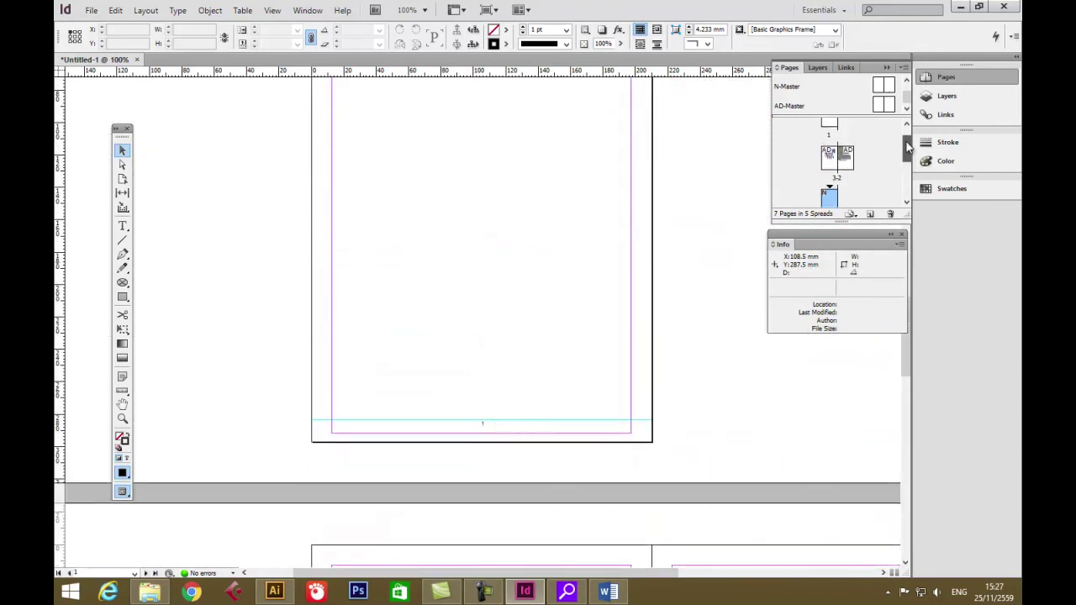
pyautogui.moveTo(908, 139); pyautogui.dragTo(908, 151)
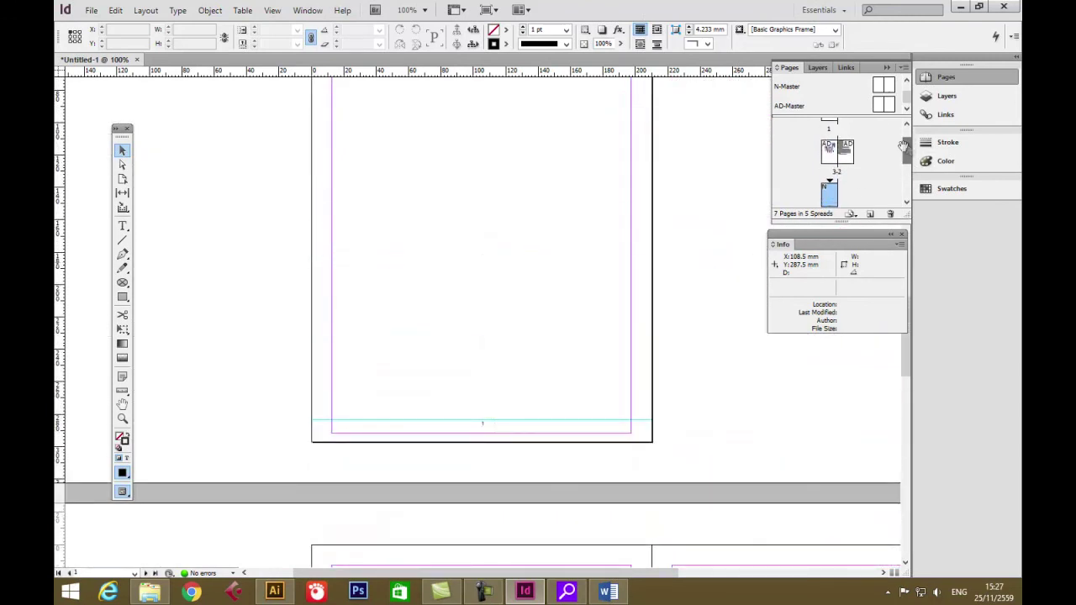
pyautogui.scroll(1, 839, 180)
pyautogui.click(834, 181)
pyautogui.click(829, 139)
pyautogui.click(835, 185)
pyautogui.moveTo(906, 145); pyautogui.dragTo(905, 199)
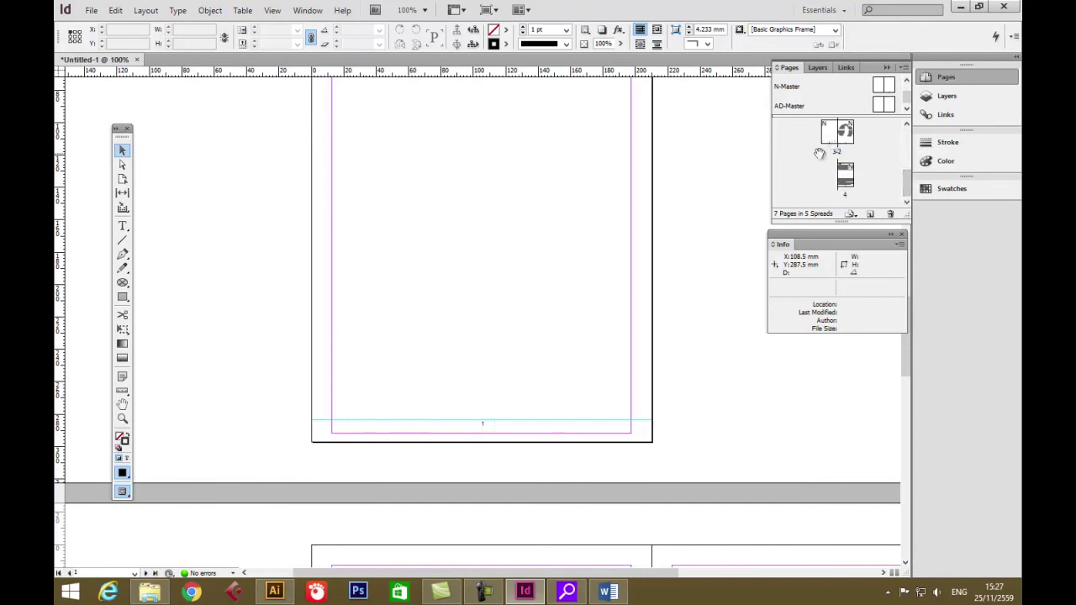
pyautogui.scroll(2, 894, 181)
pyautogui.click(848, 180)
pyautogui.click(830, 139)
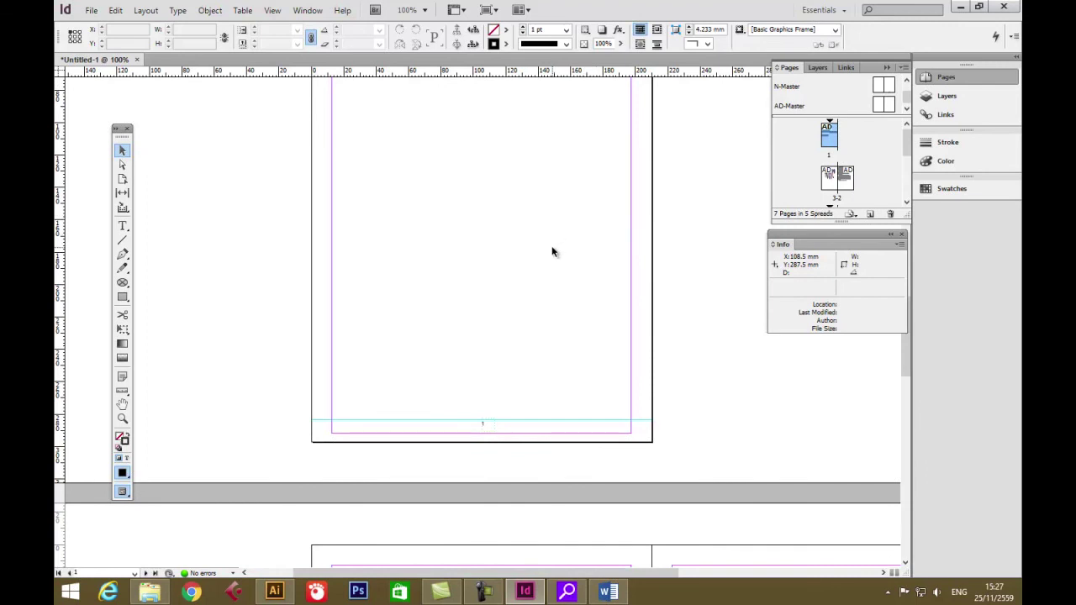
pyautogui.scroll(-1, 533, 302)
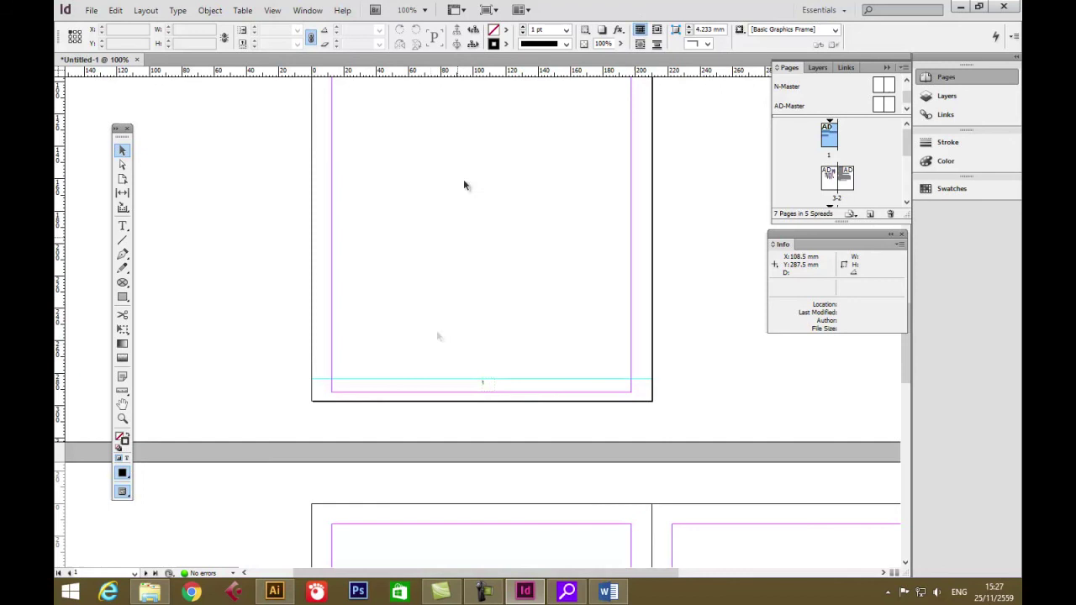